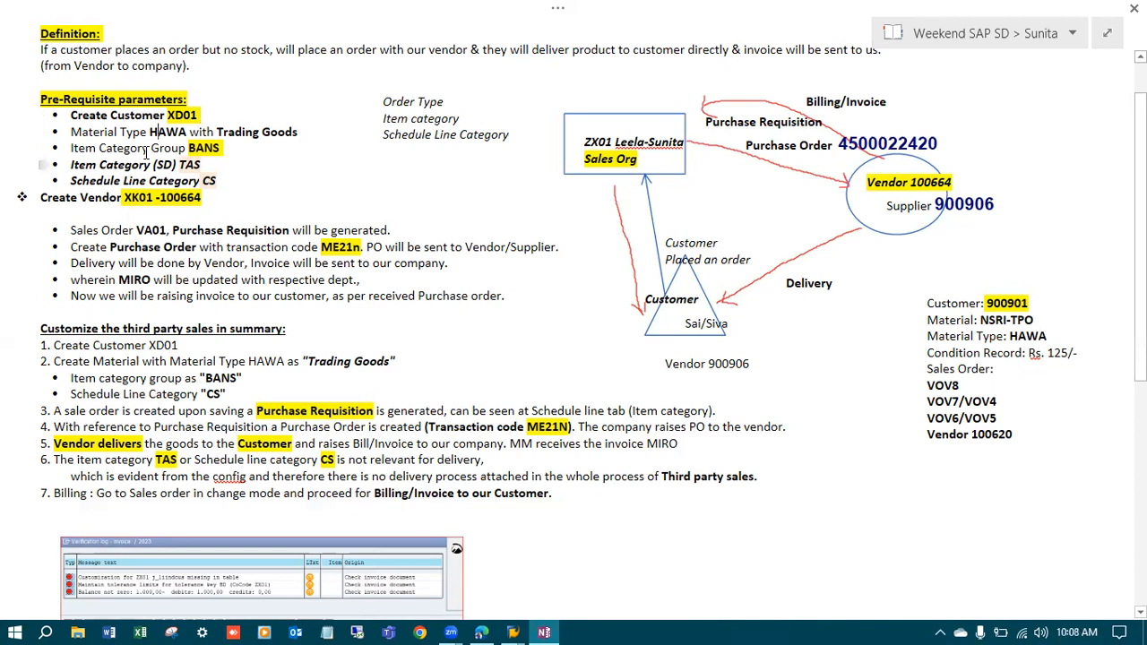
- Review the third-party sales prerequisites in the notes: item category group, item category, schedule line category and vendor creation transaction
drag(227, 149, 70, 149)
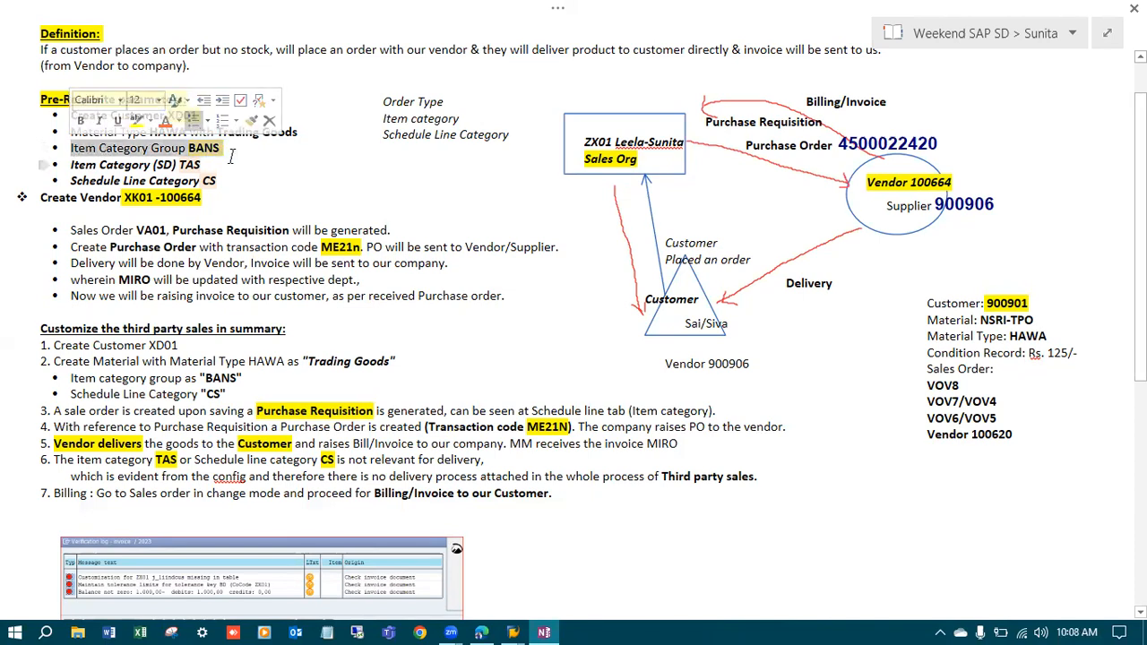
click(226, 154)
drag(208, 163, 67, 168)
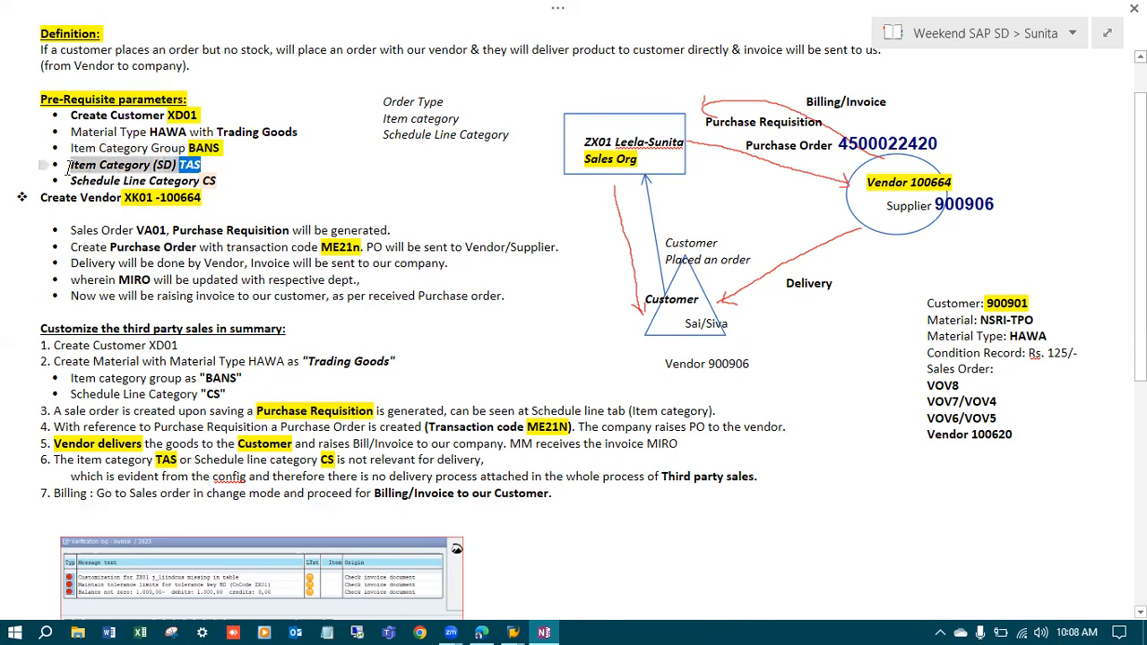
drag(219, 182, 72, 180)
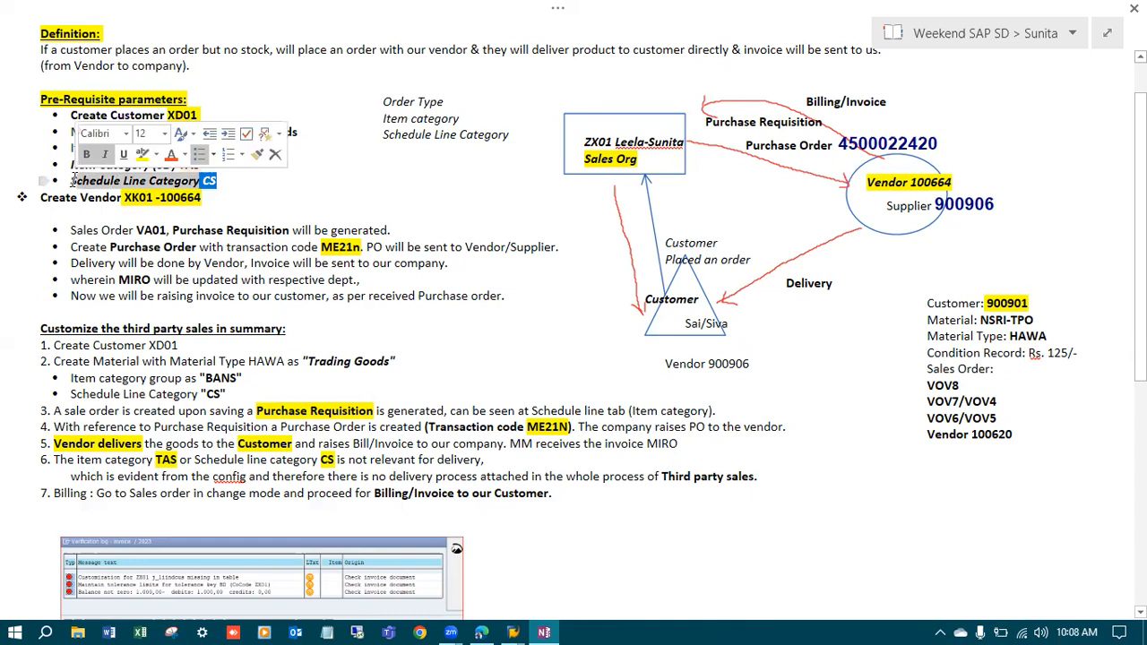
click(21, 214)
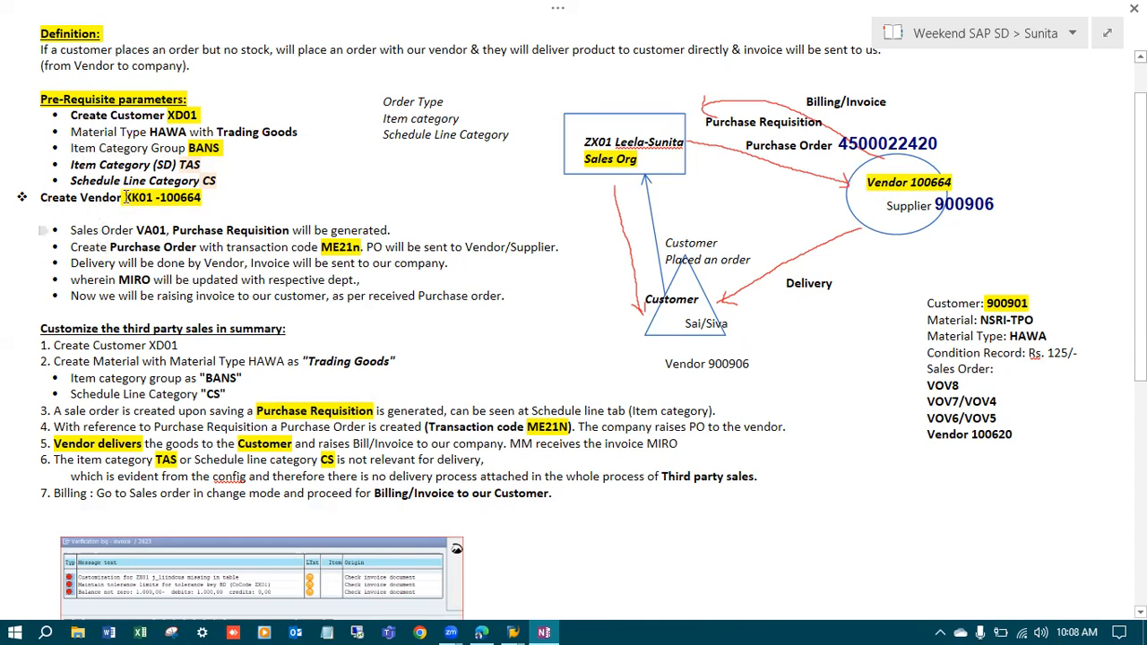
double_click(144, 199)
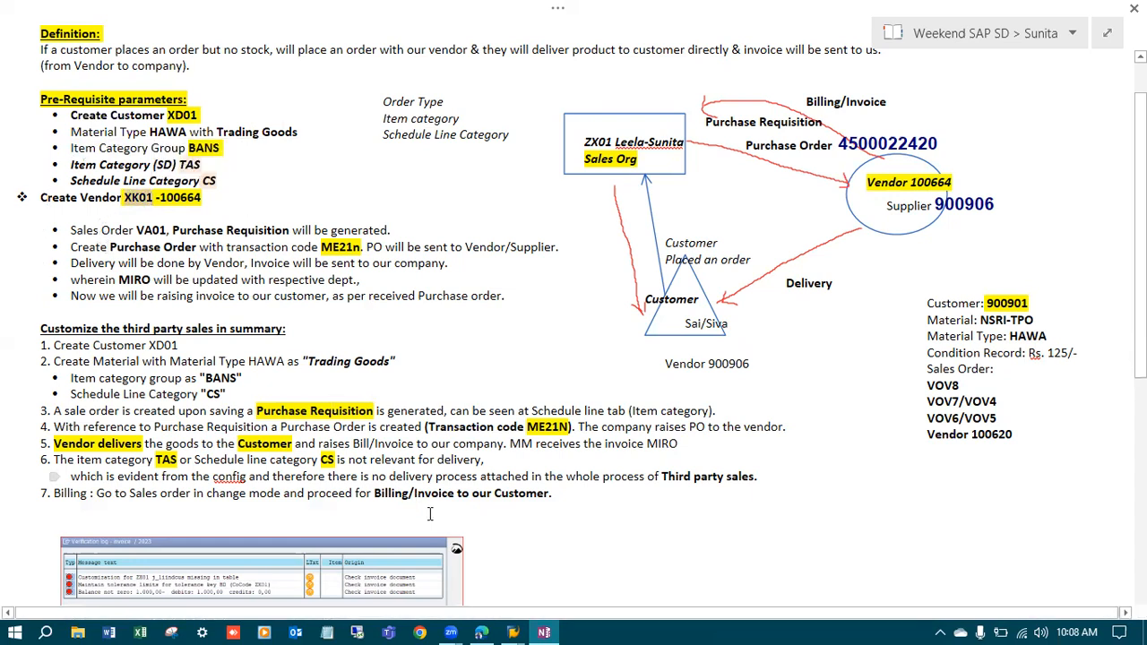
- Switch to SAP and start vendor creation with transaction XK01, using NSRI as company code, purchasing organization and account group
click(512, 631)
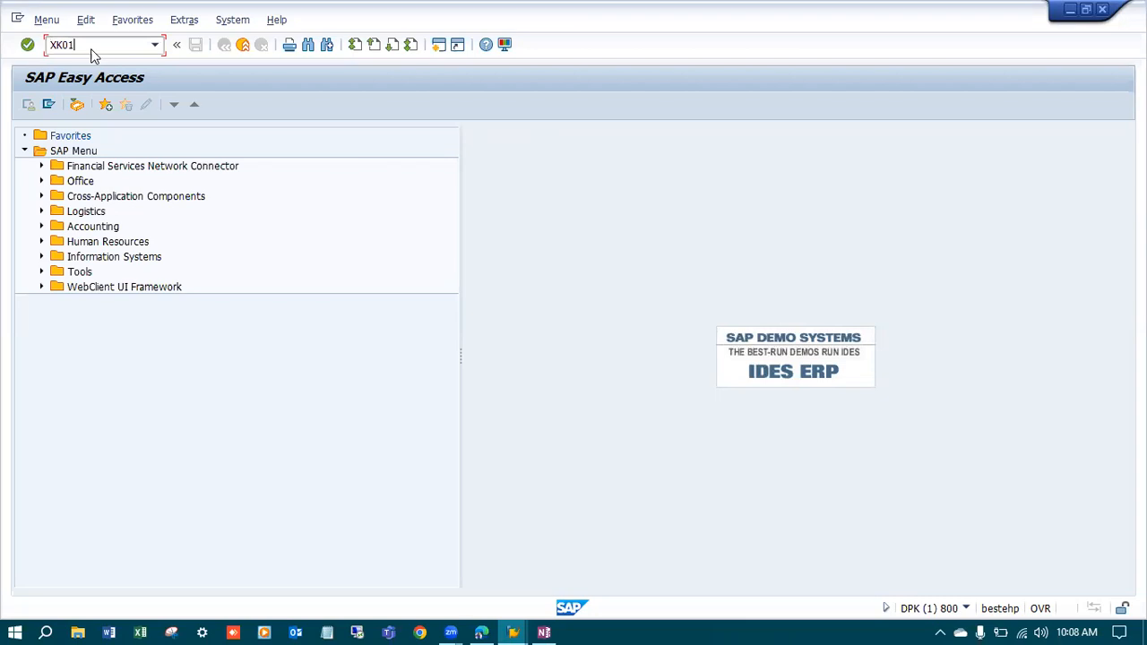
key(Return)
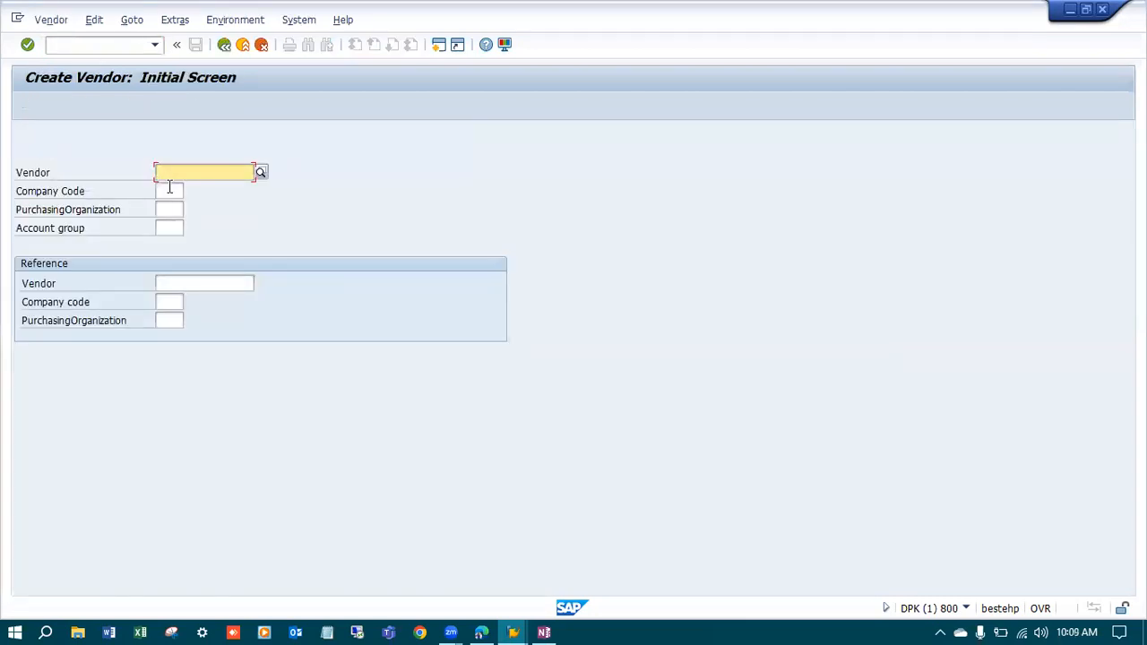
click(170, 188)
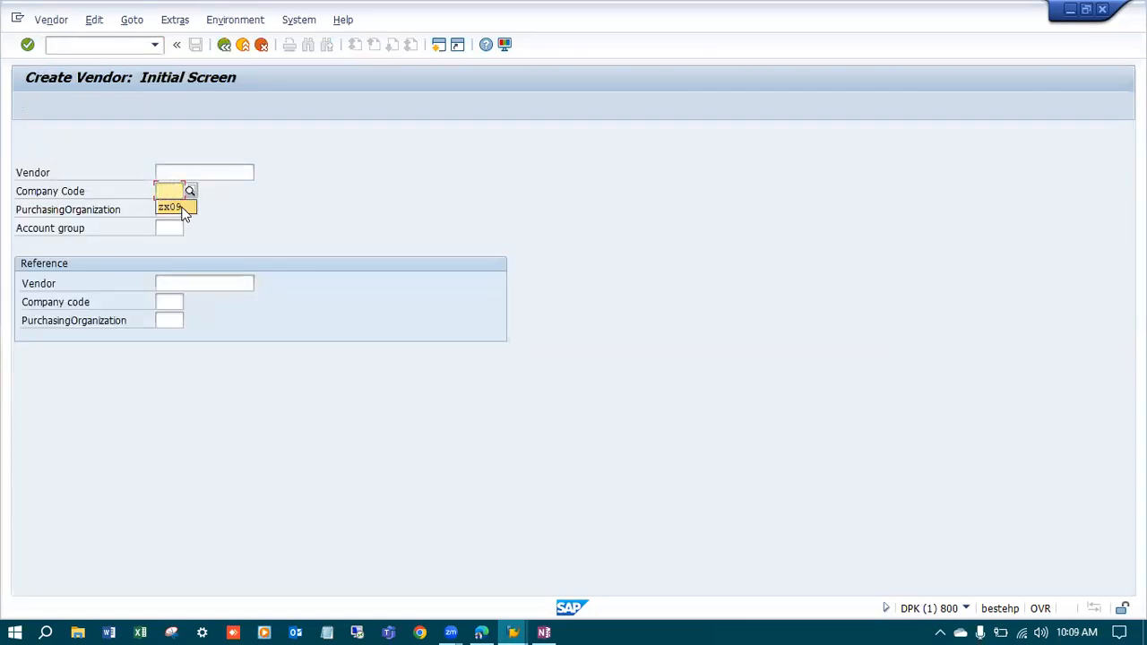
text(NSRI)
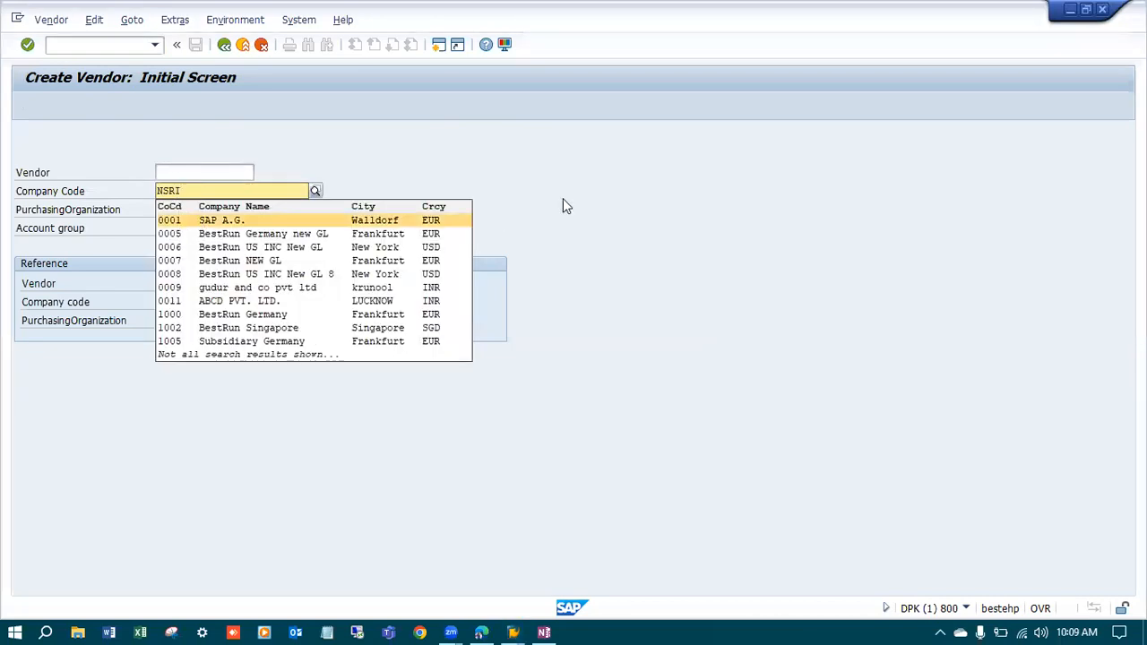
click(218, 208)
click(179, 204)
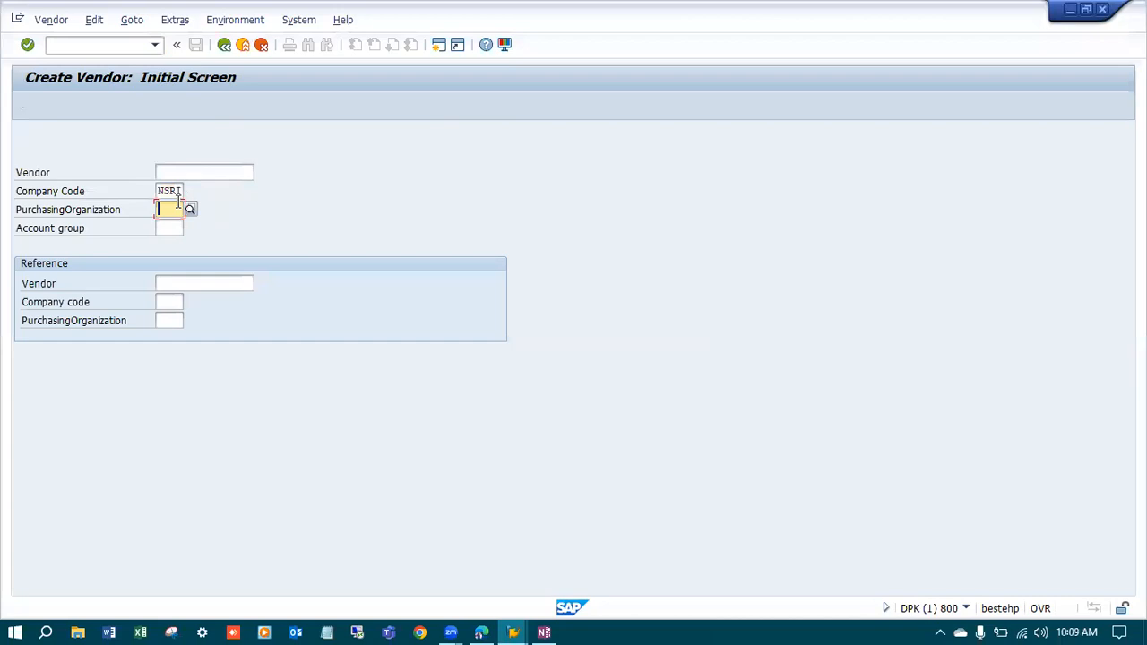
text(NSRI)
click(243, 223)
click(165, 230)
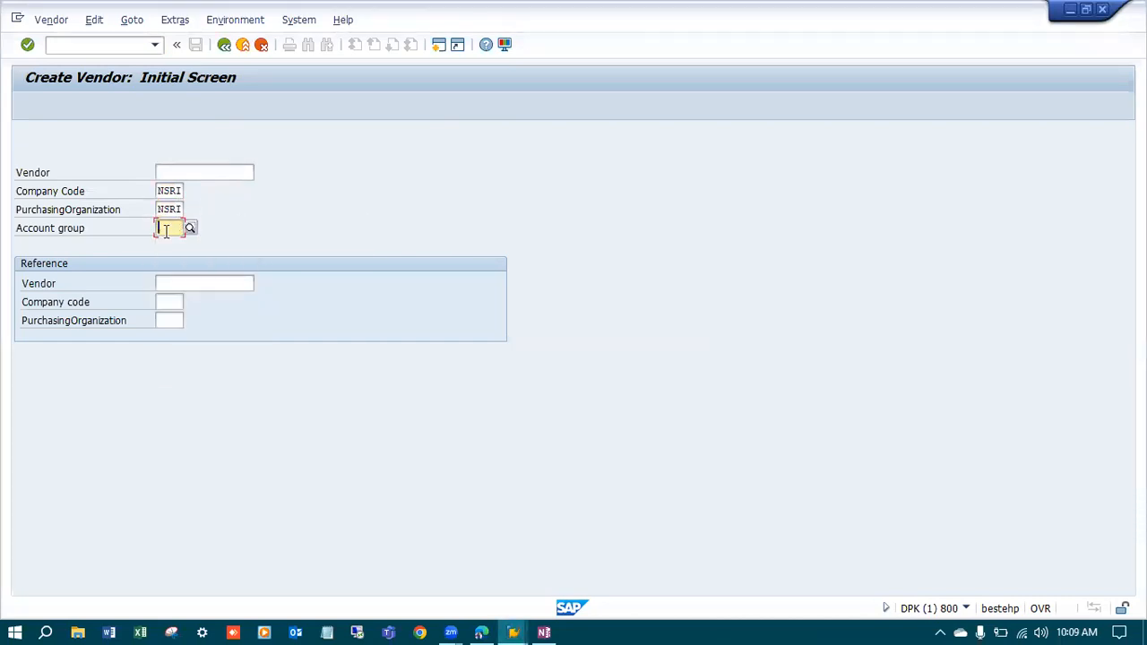
text(NSRI)
key(Return)
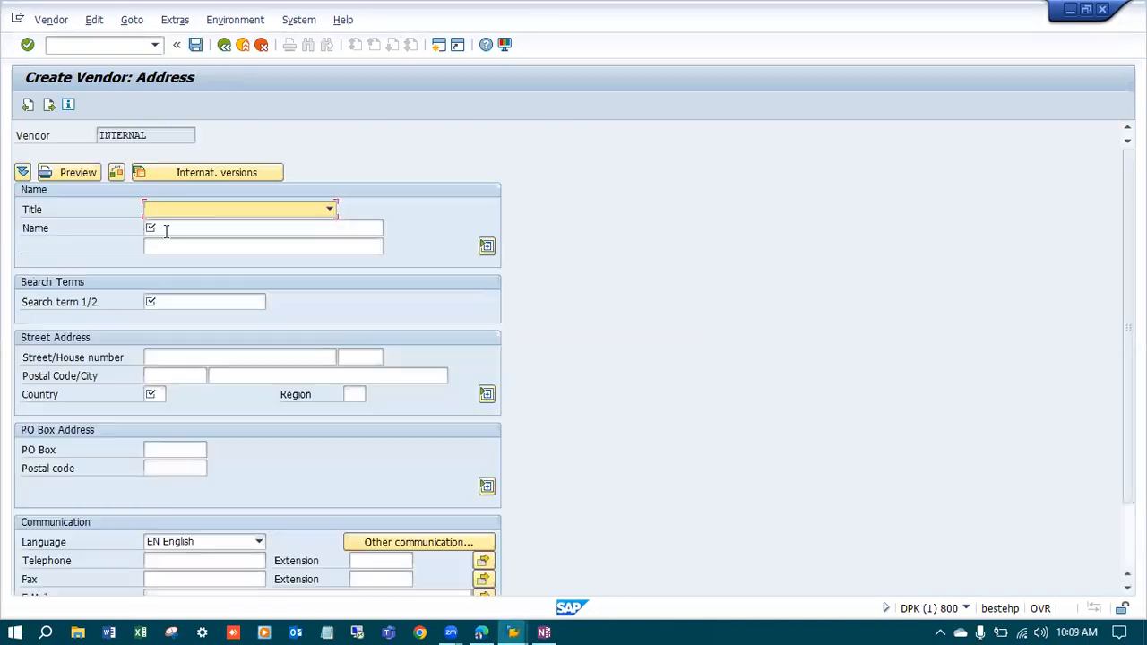
- Quit editing the new vendor without keeping data, and reopen its address screen with the same NSRI organizational data
click(224, 44)
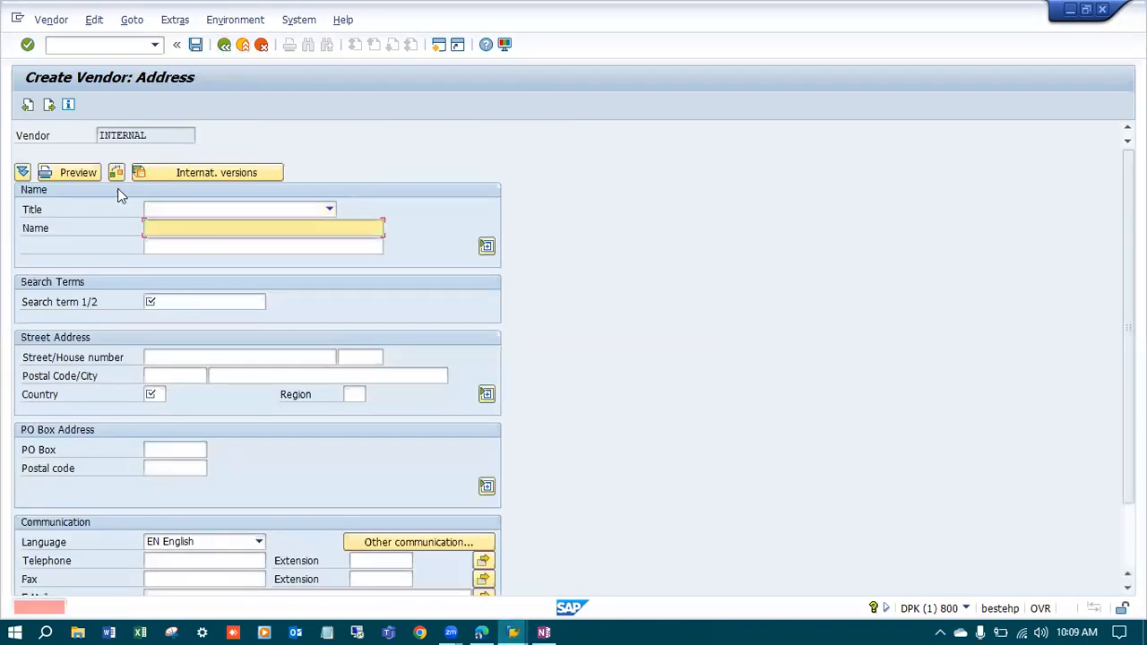
click(261, 45)
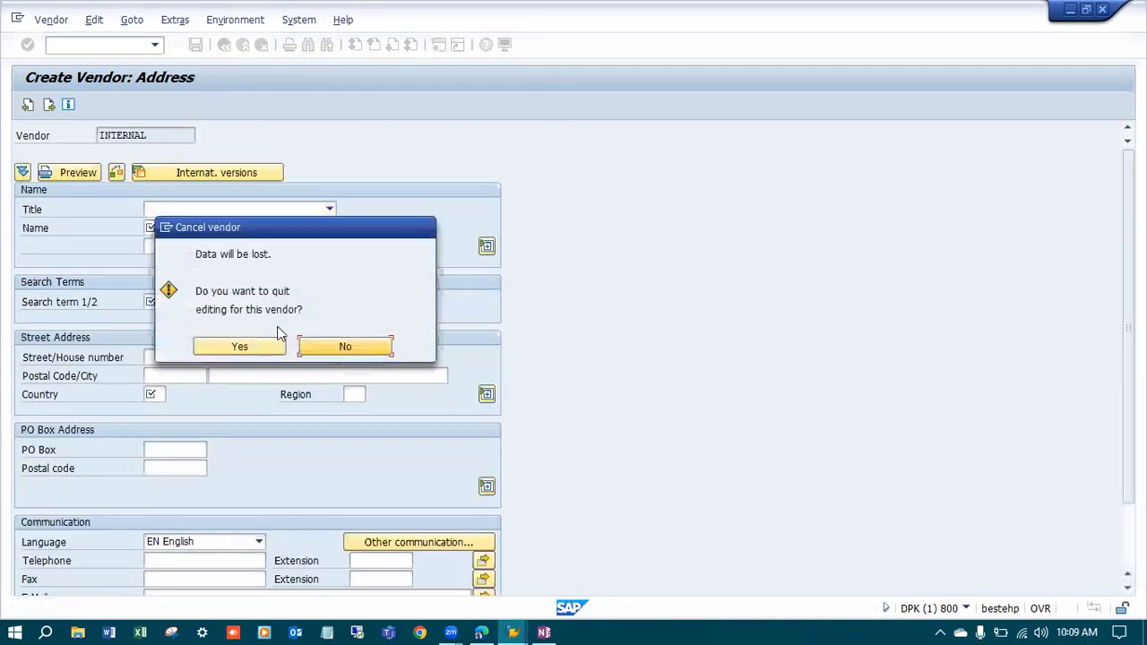
click(262, 350)
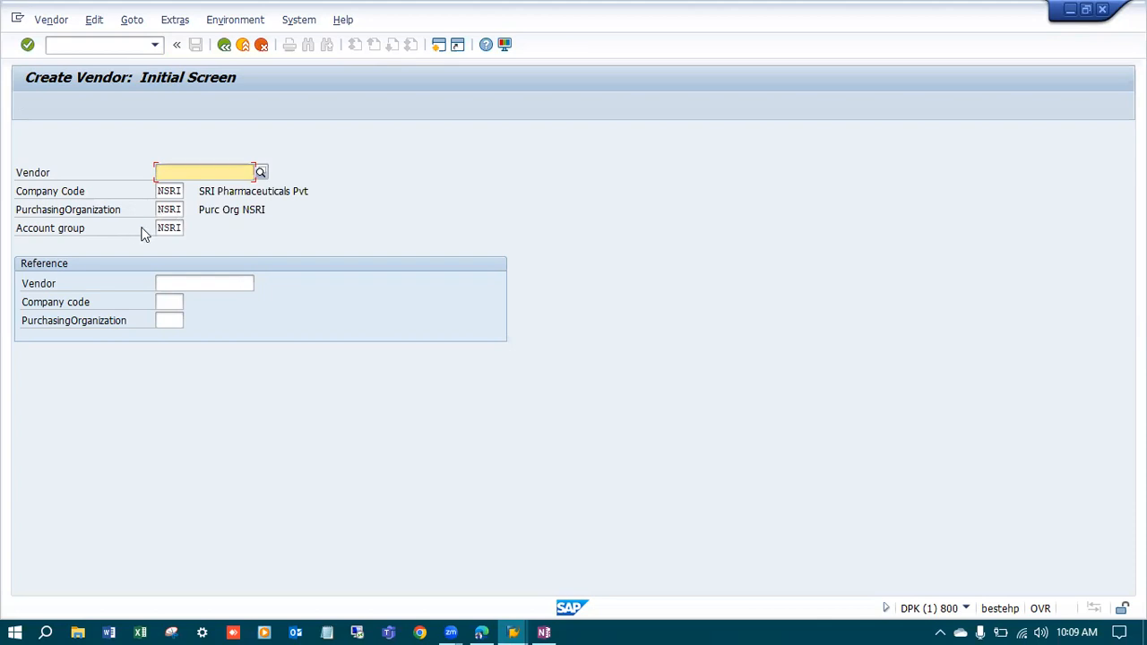
key(Return)
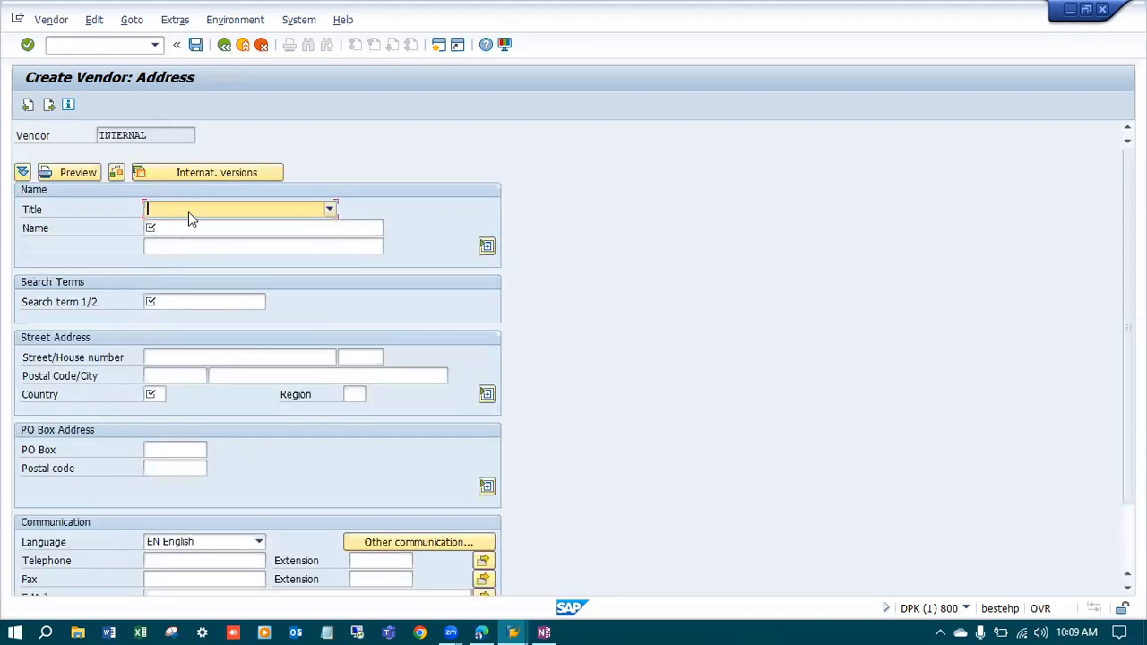
- Set the vendor's title to Company, its name to Sree Supplier and its search term to Sree
click(188, 211)
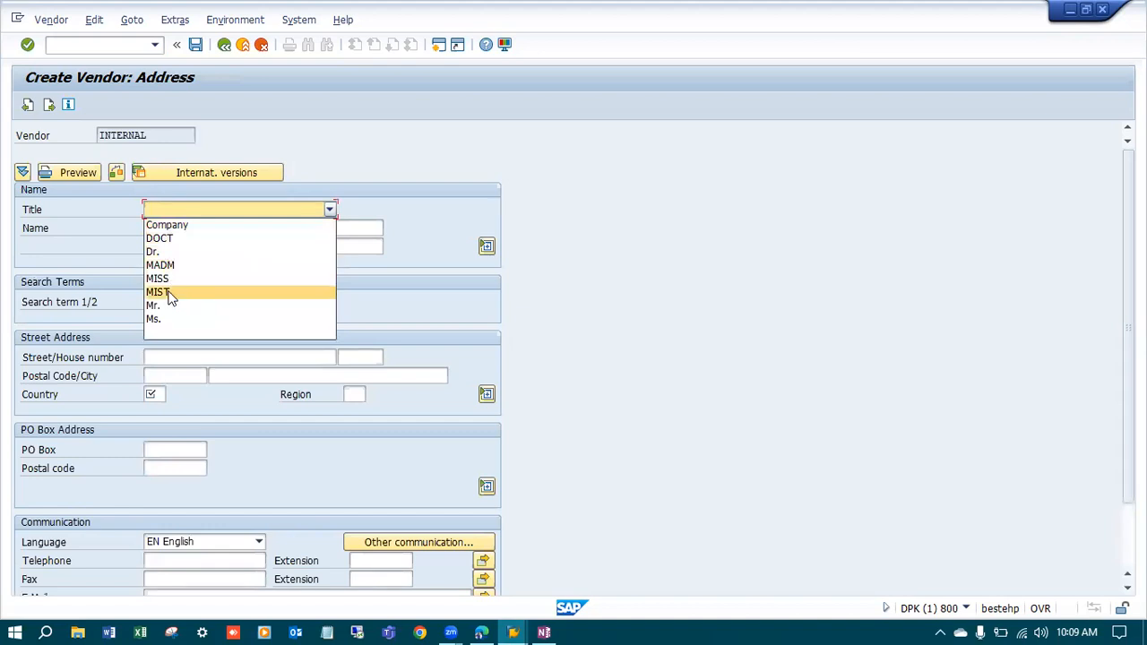
click(172, 225)
click(215, 209)
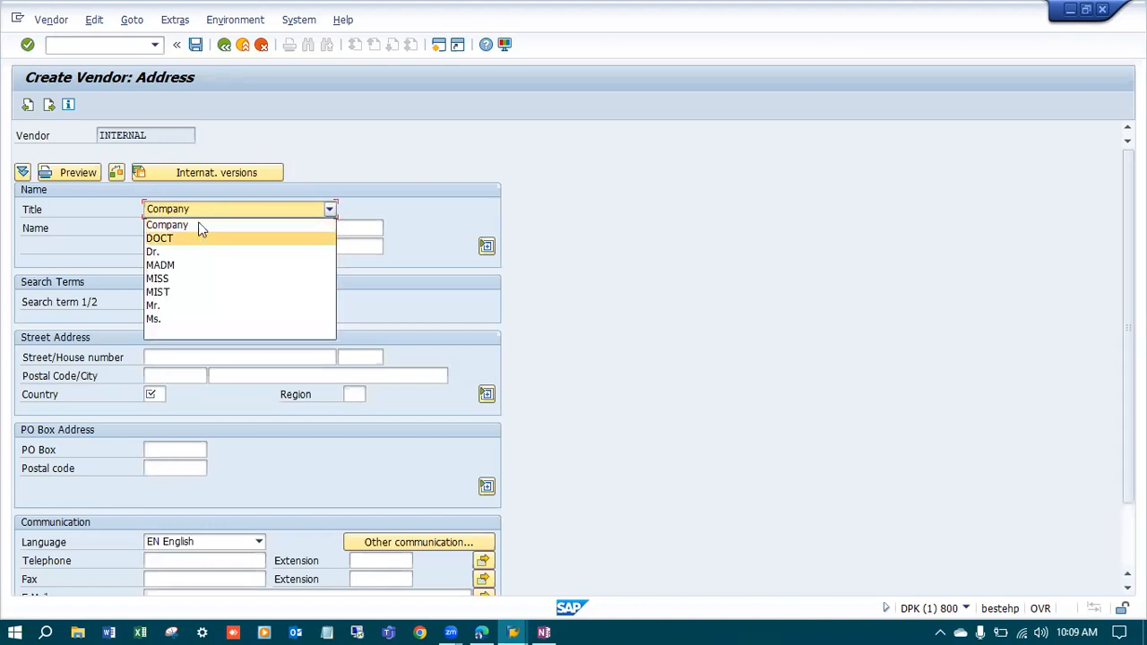
click(200, 223)
click(183, 227)
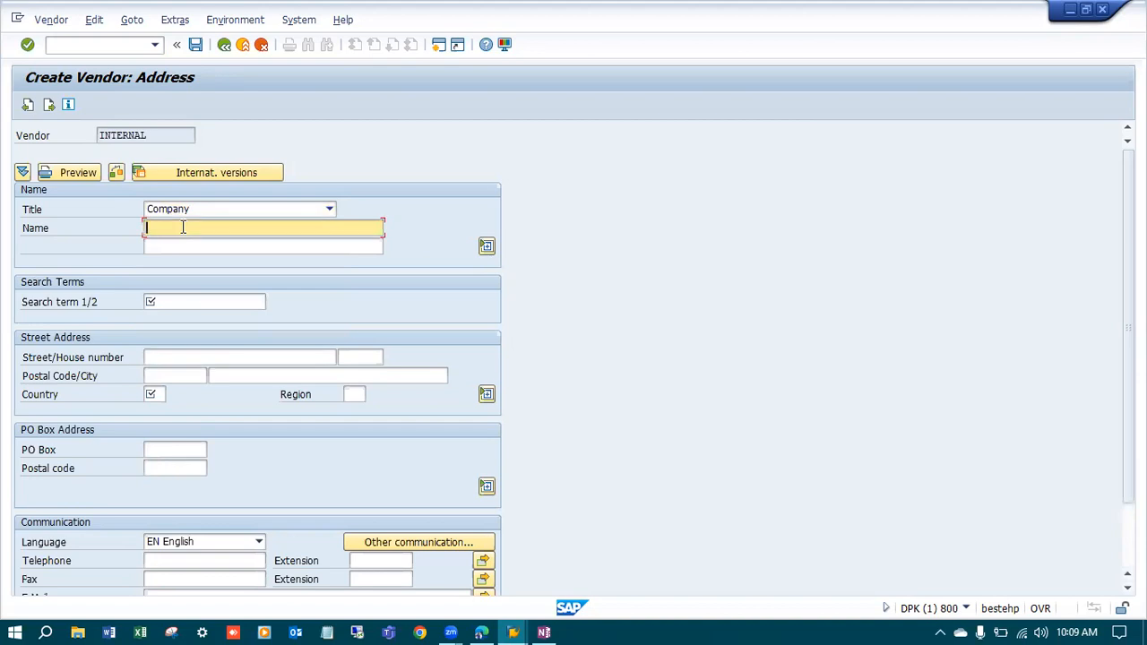
text(Sree)
text(Supplier)
click(189, 302)
text(Sree)
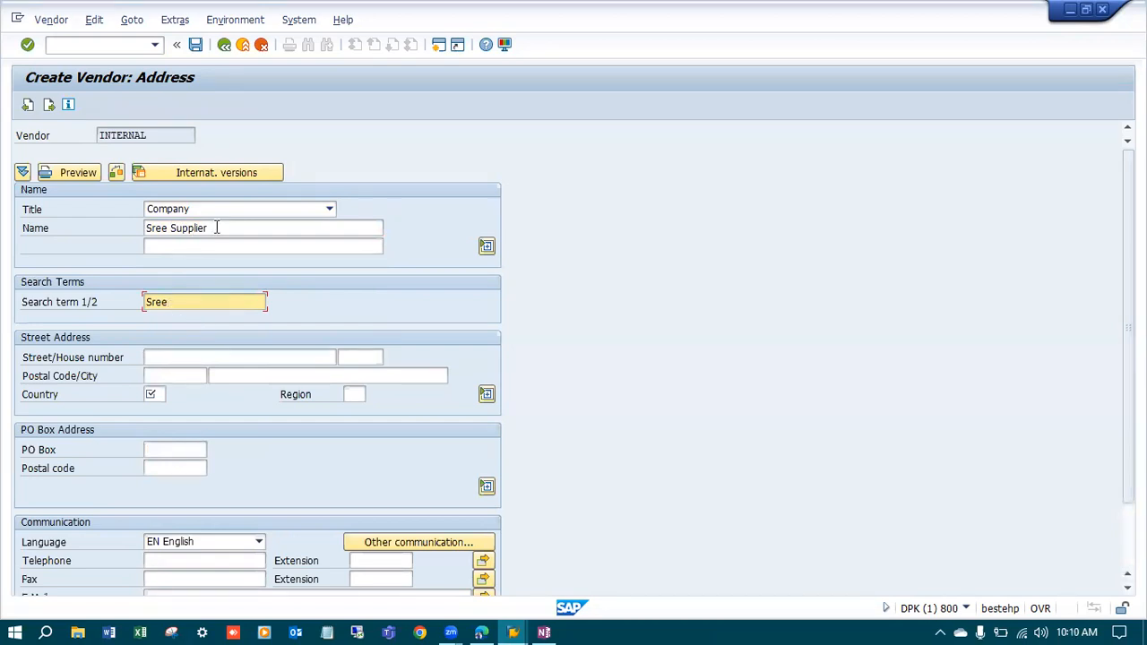
- Fill in the vendor's postal code and city in the street address, with country IN and region 10
click(183, 358)
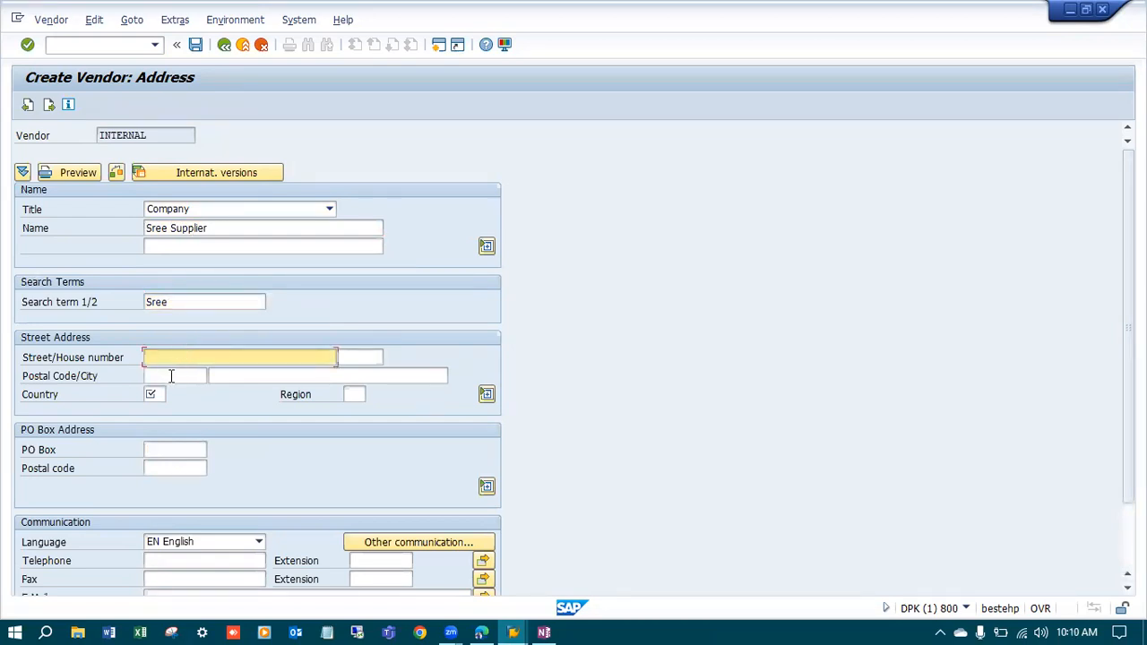
click(175, 375)
text(123456)
click(254, 376)
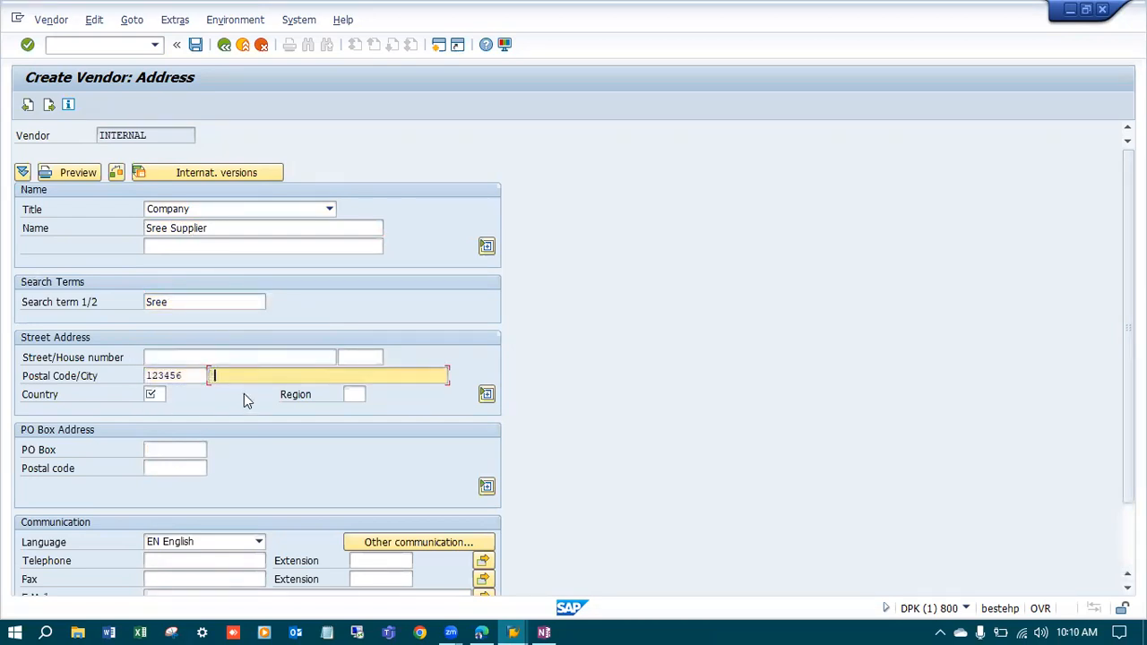
text(Banglore)
click(154, 394)
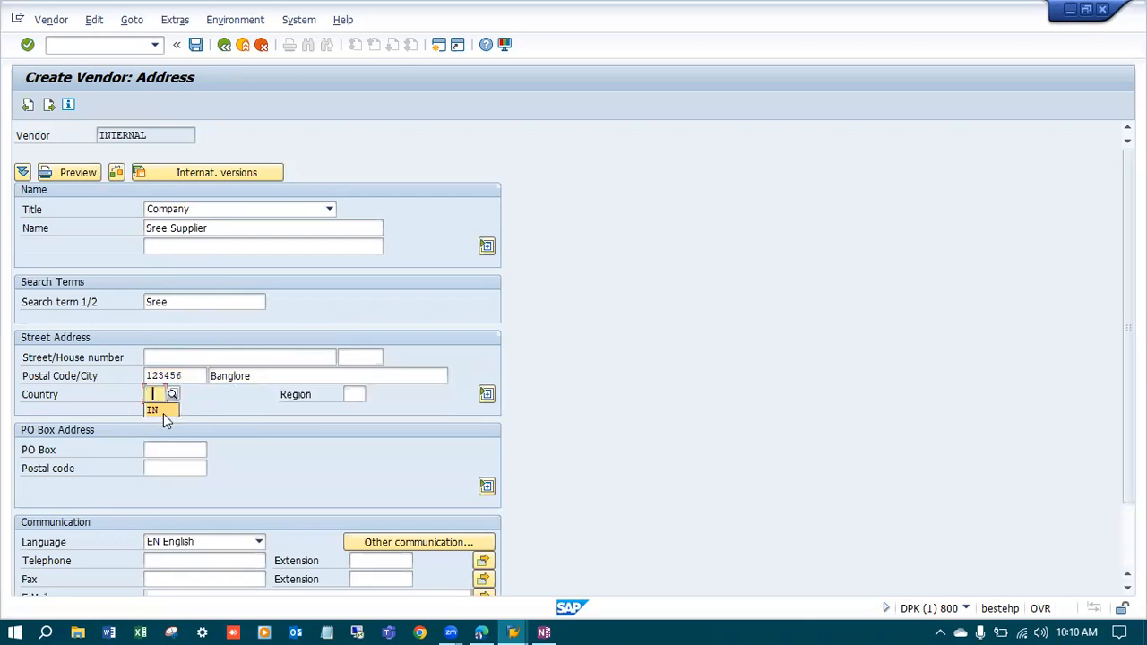
click(351, 394)
text(10)
- Fill in the vendor's PO box and its postal code, and confirm the address data
click(180, 449)
click(173, 466)
click(170, 469)
click(169, 484)
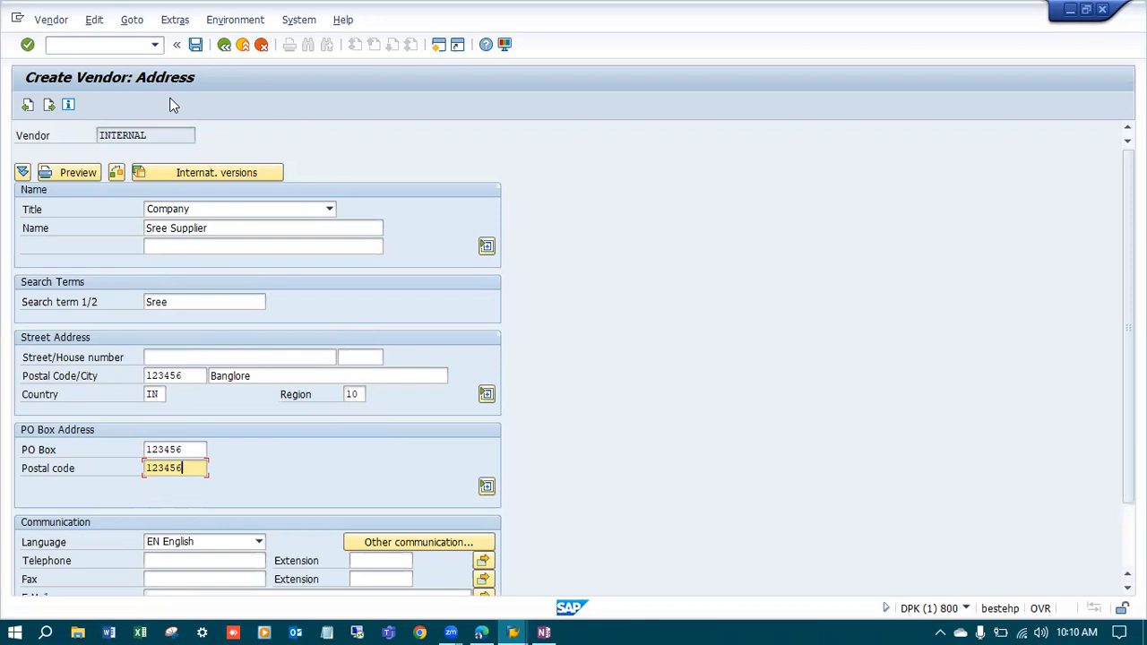
key(Return)
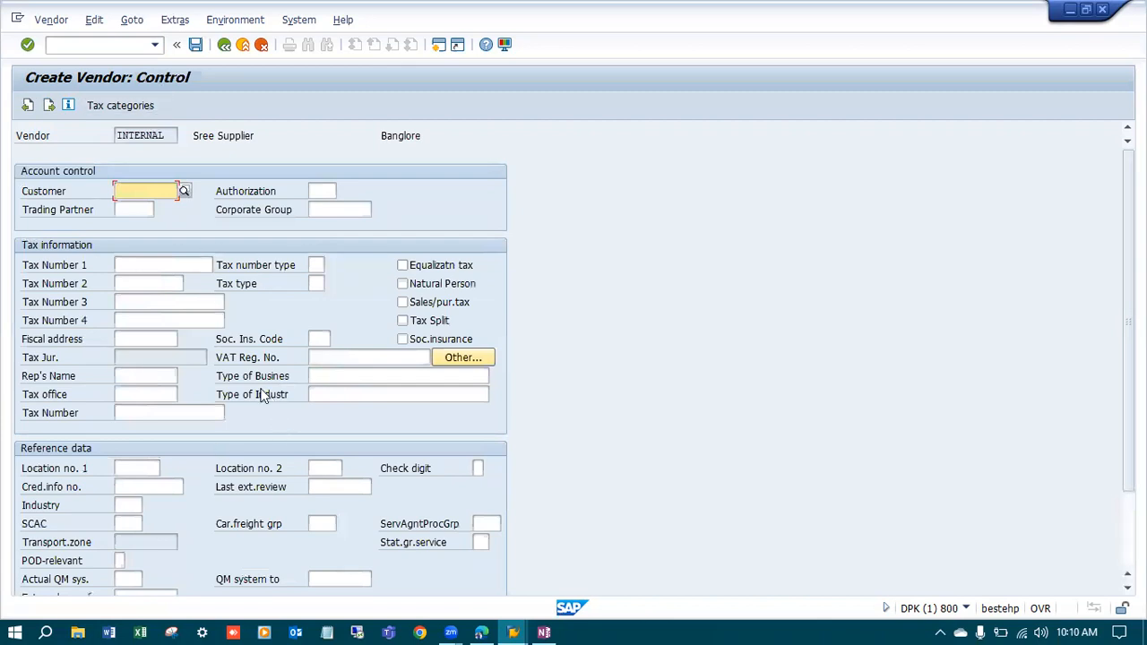
- Continue past the vendor's control data and bank details without entries to reach the contact persons
key(Return)
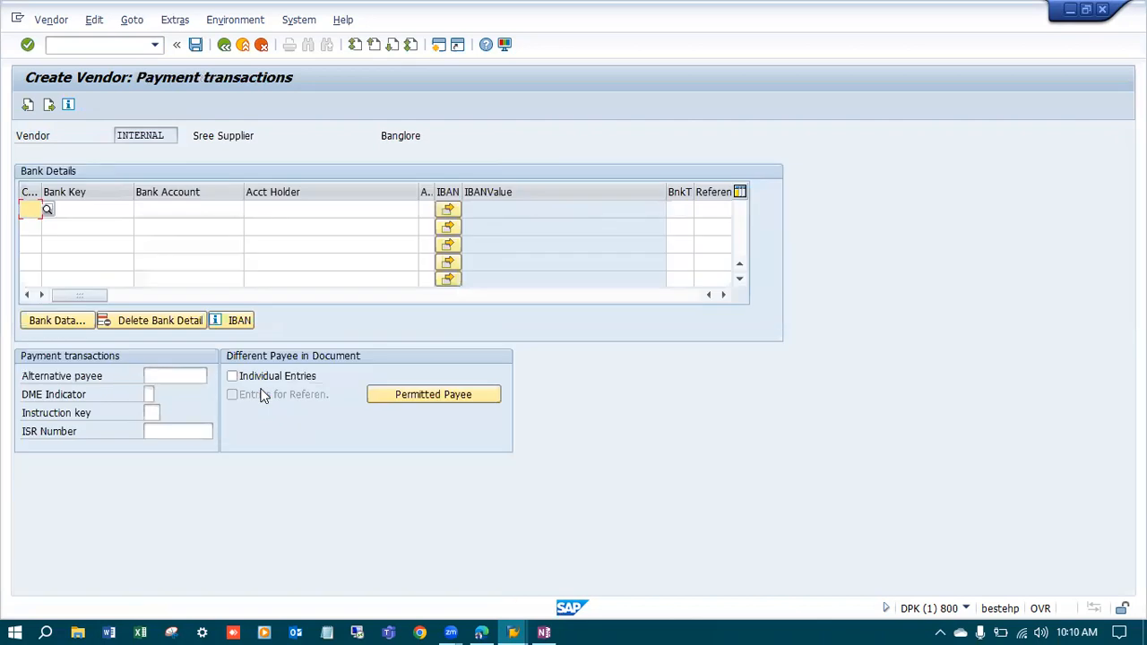
click(233, 630)
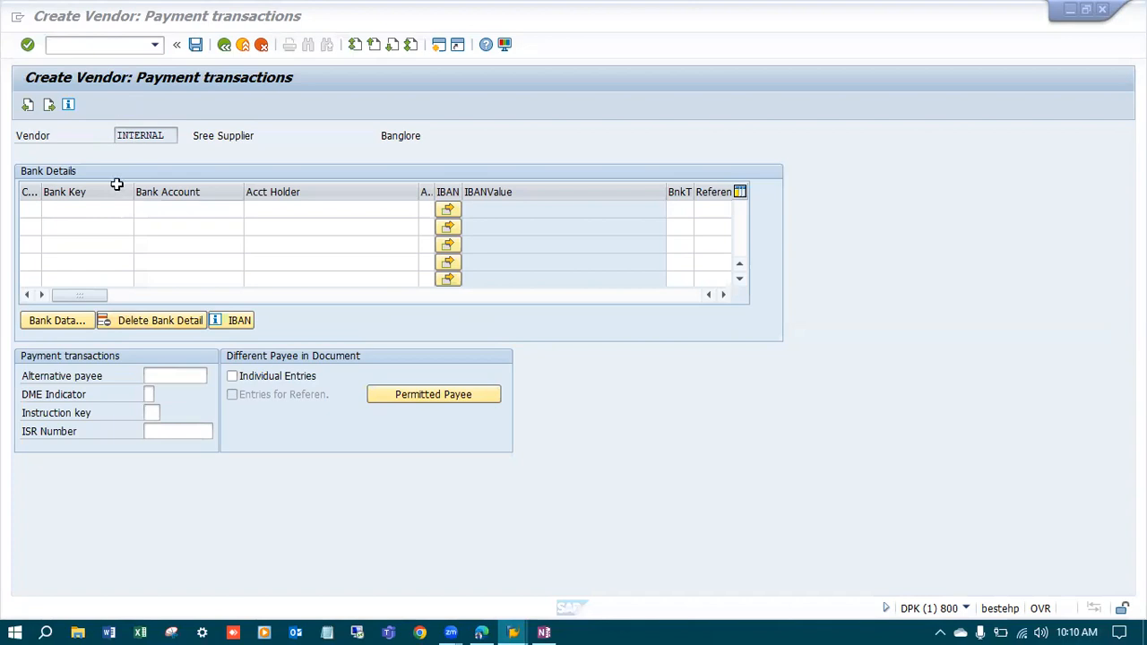
click(81, 212)
key(Return)
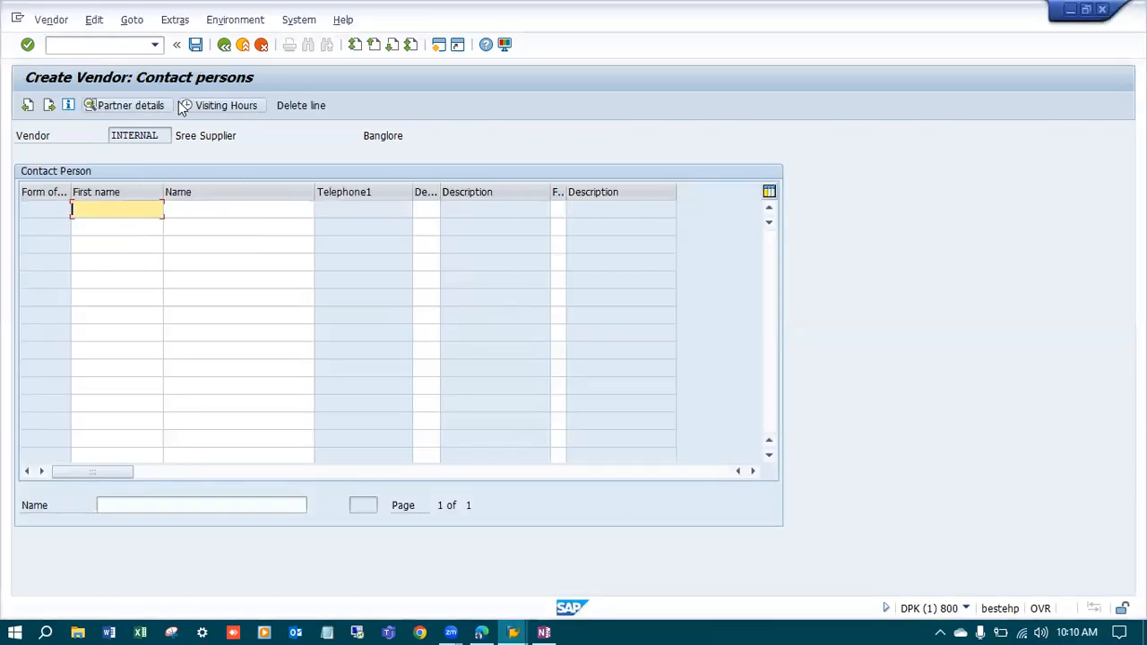
- Enter the first name and name of the vendor's contact person in the first row and confirm
text(Sree)
click(221, 210)
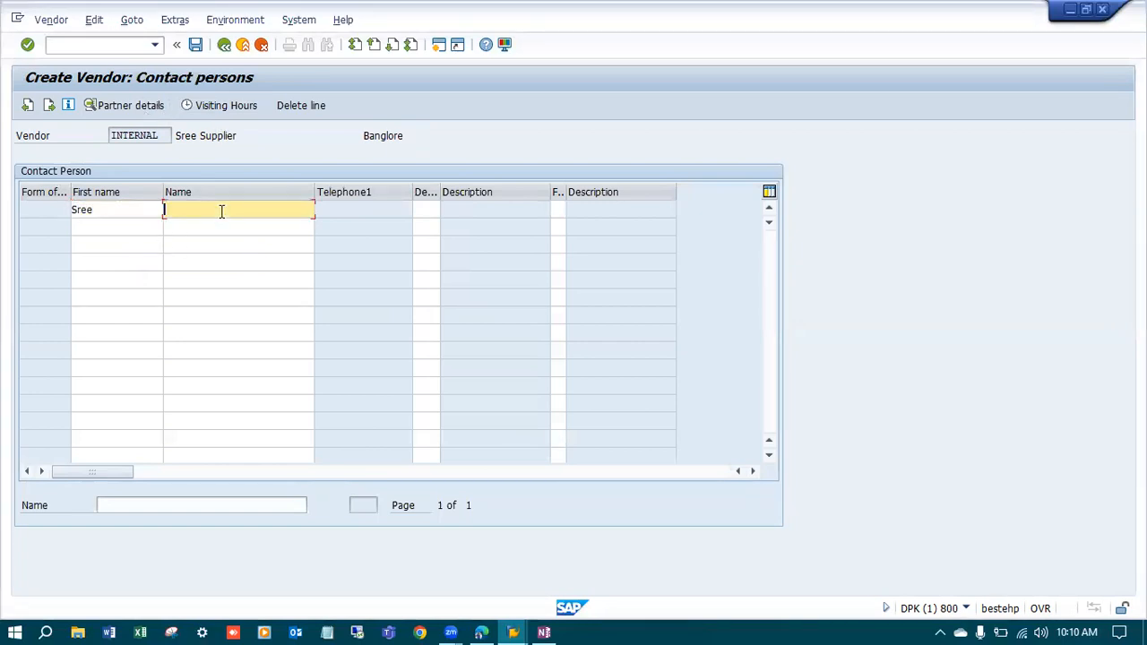
text(Supplier Vendor)
key(Return)
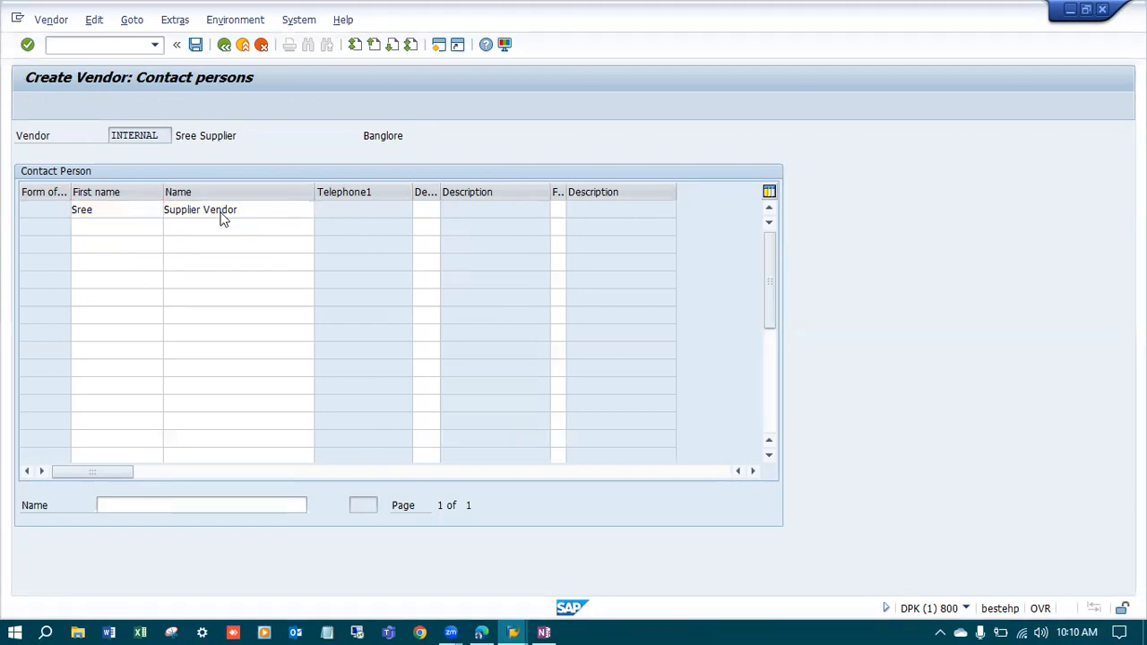
- Set the vendor's reconciliation account to 160000 and its cash management group to A1 (Domestic payments), and confirm the accounting information
text(1)
click(158, 224)
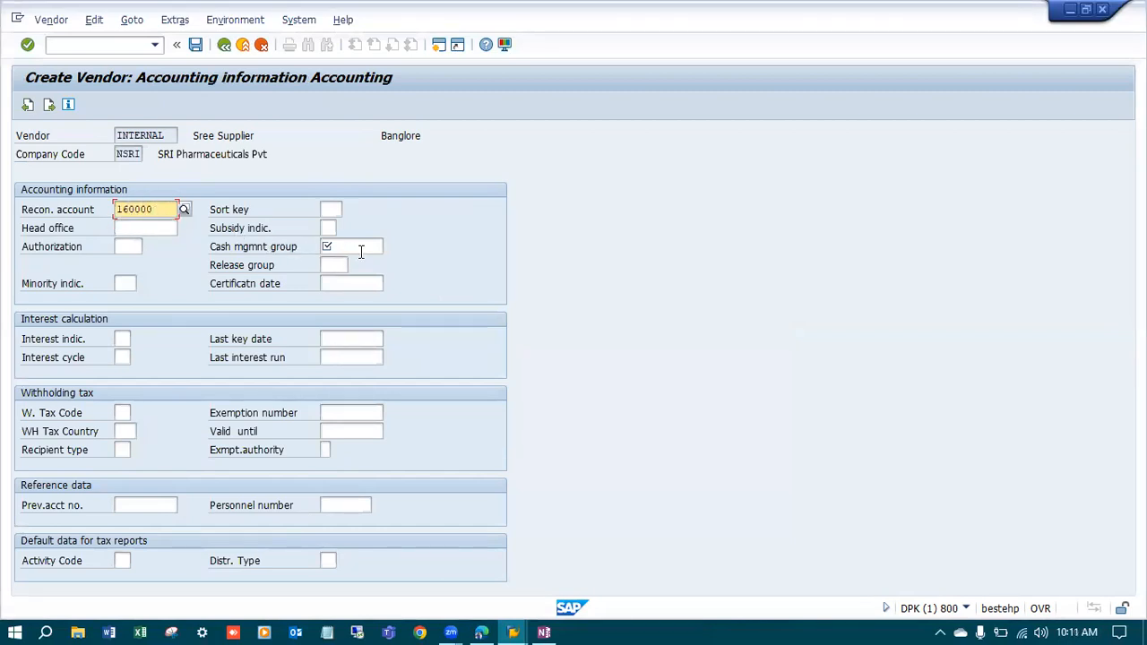
click(358, 247)
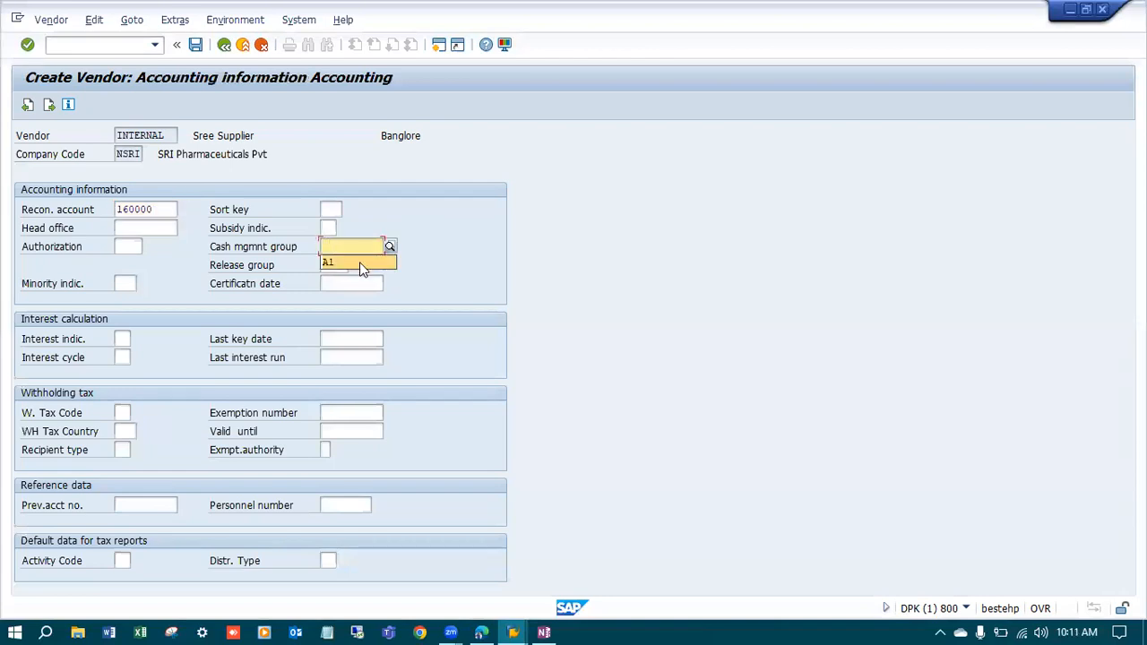
click(390, 247)
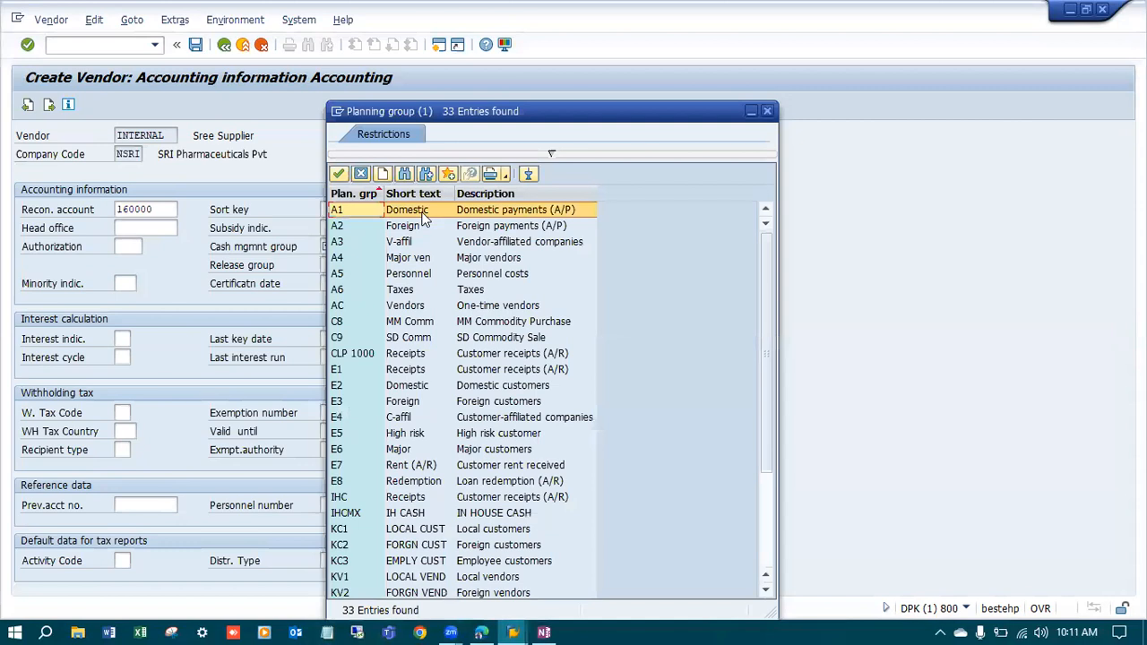
double_click(423, 215)
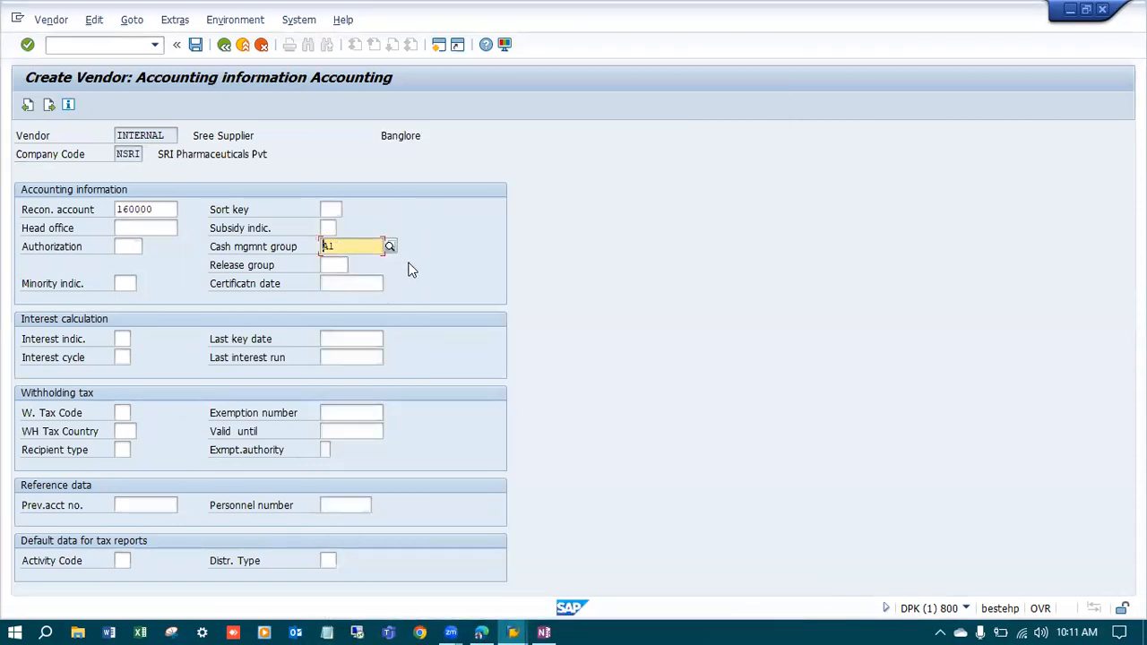
key(Return)
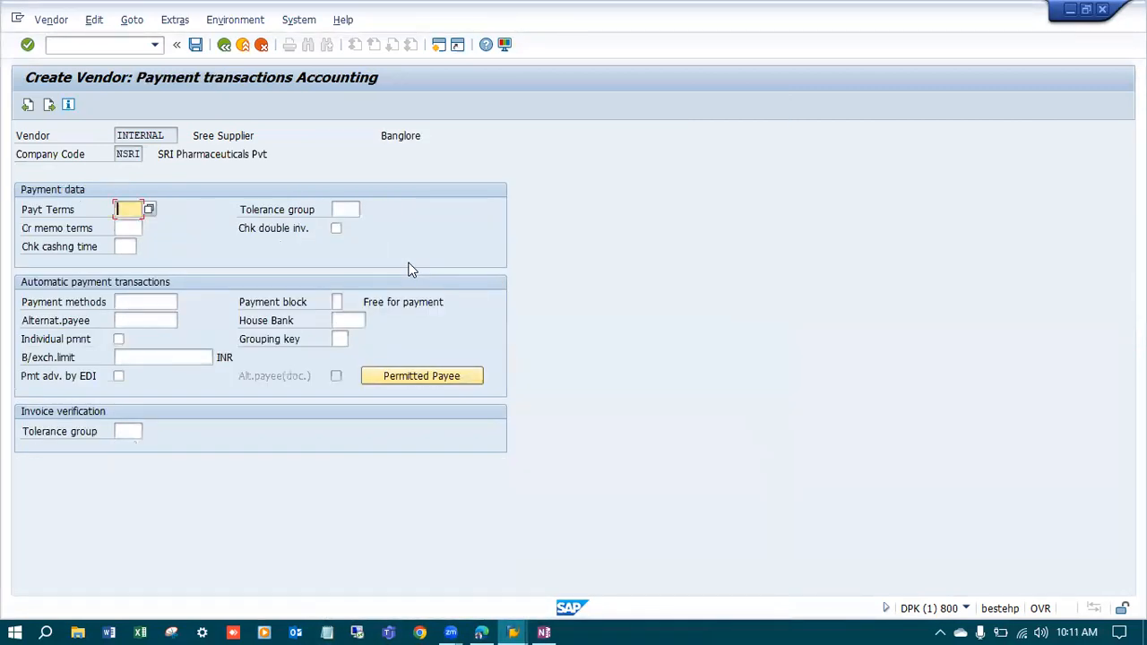
- Set the vendor's payment terms to 0001 and continue past the correspondence data without entries
text(0)
click(149, 208)
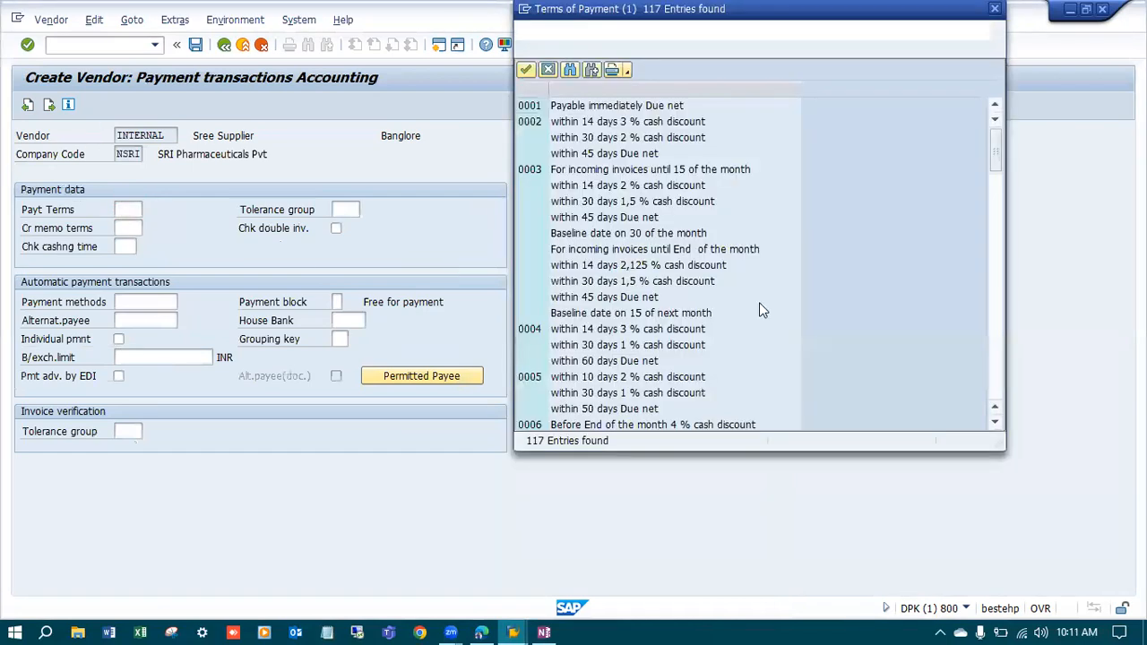
click(461, 161)
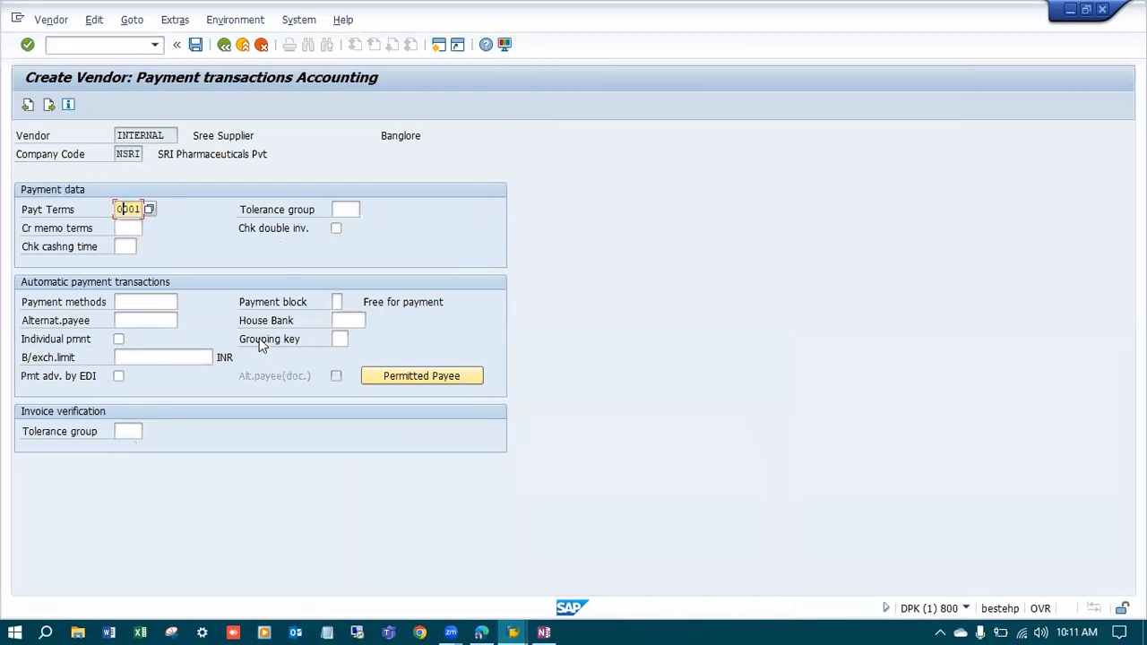
key(Return)
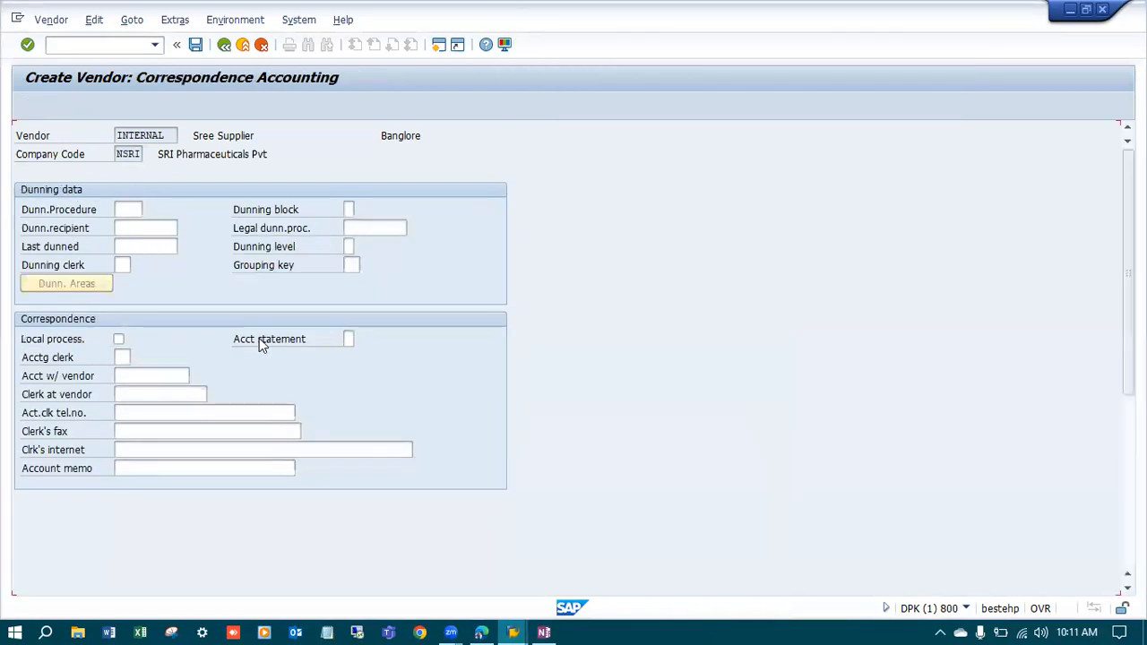
key(Return)
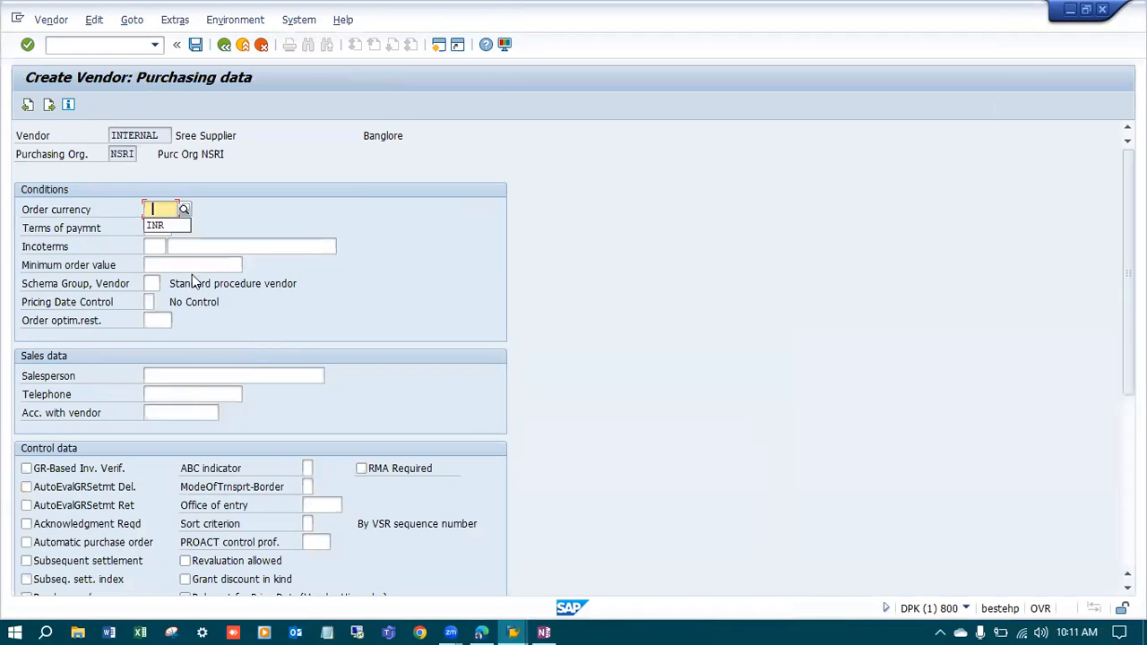
- Set the vendor's order currency to INR in the purchasing data
click(179, 461)
click(162, 210)
click(167, 211)
click(173, 225)
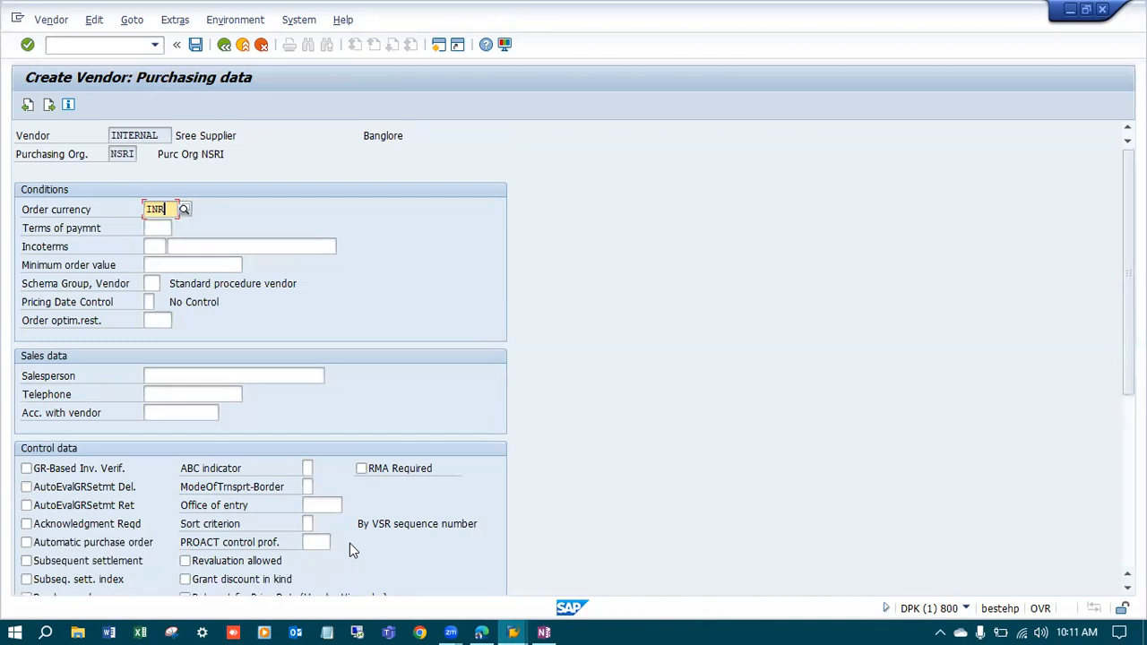
key(Return)
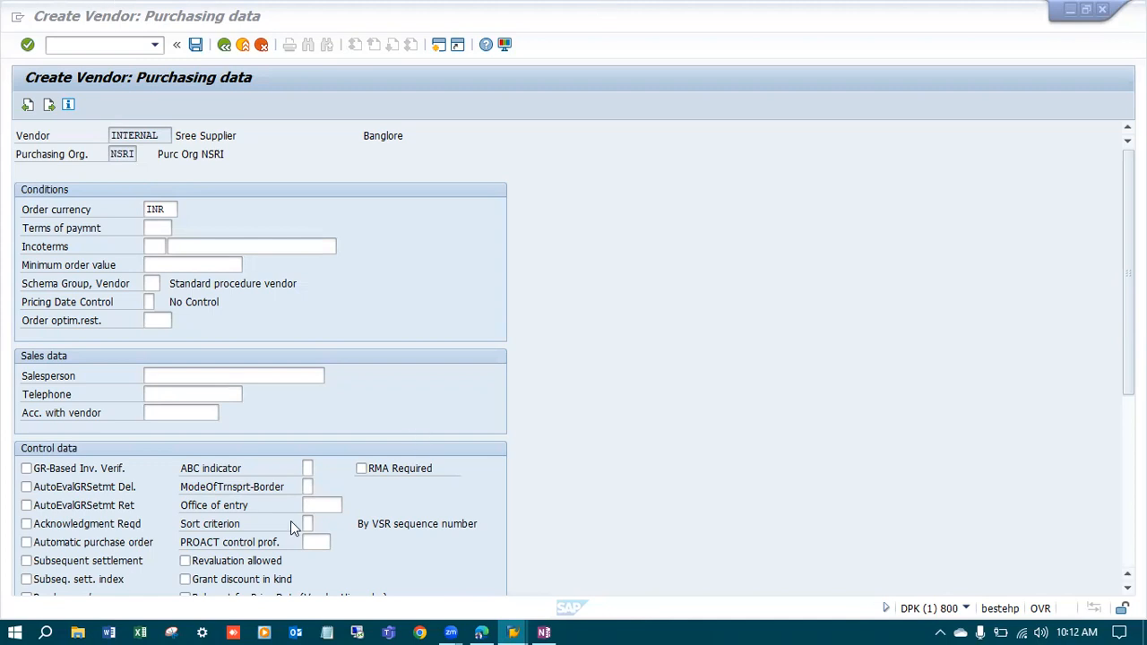
- Confirm the purchasing data, continue past the partner functions without entries, and save the vendor
click(765, 349)
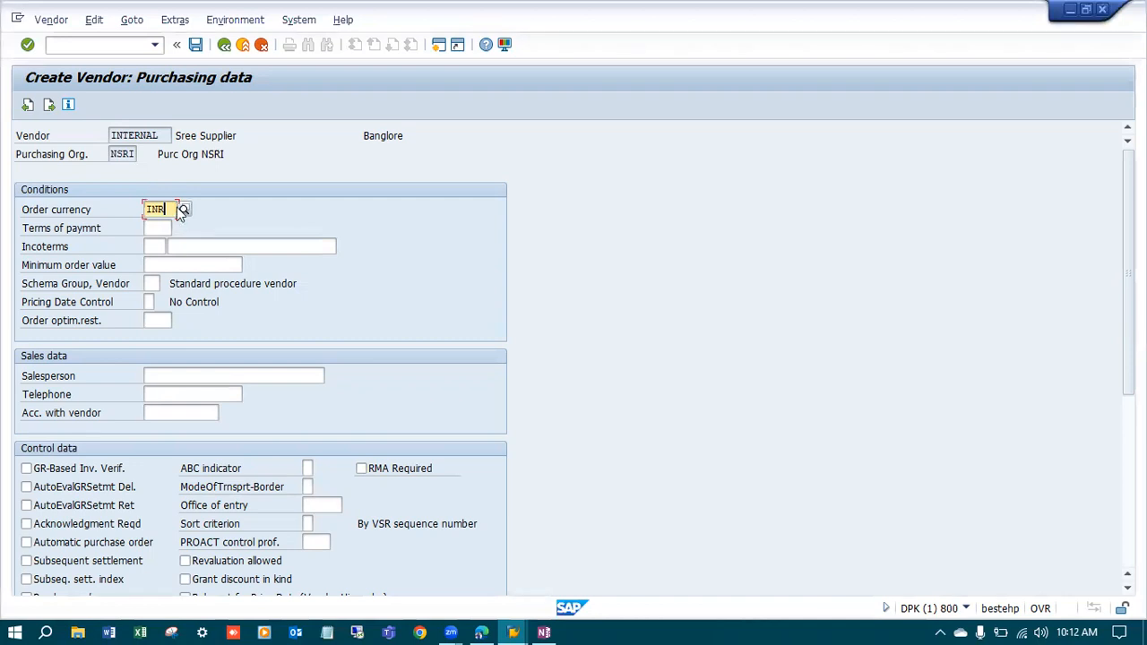
key(Return)
key(Return)
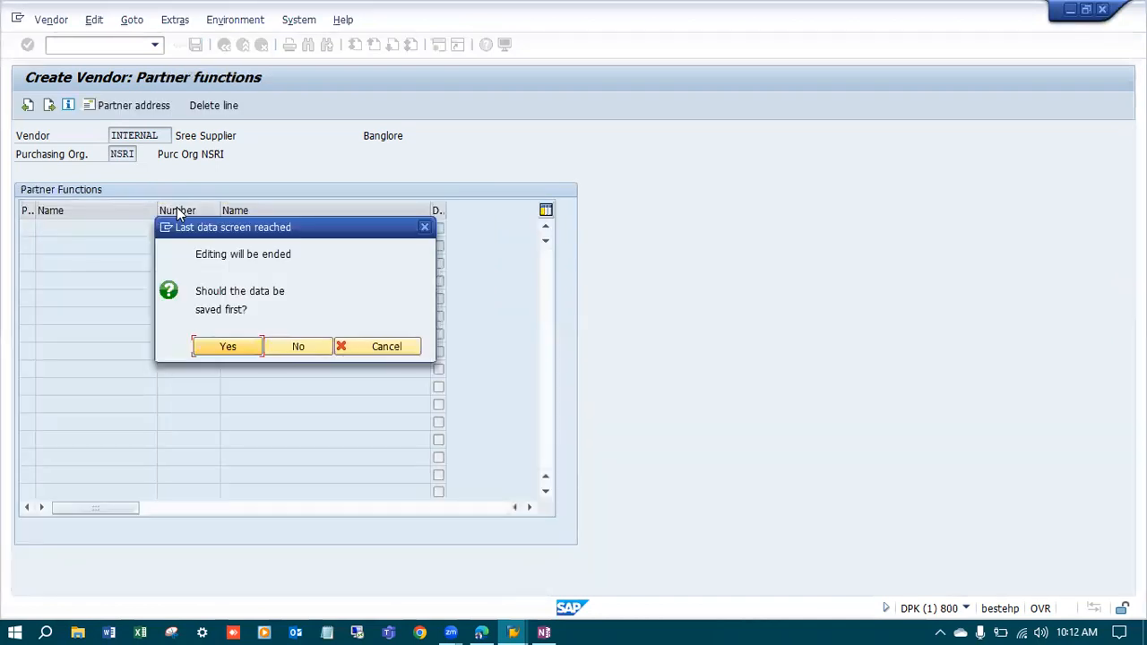
click(229, 347)
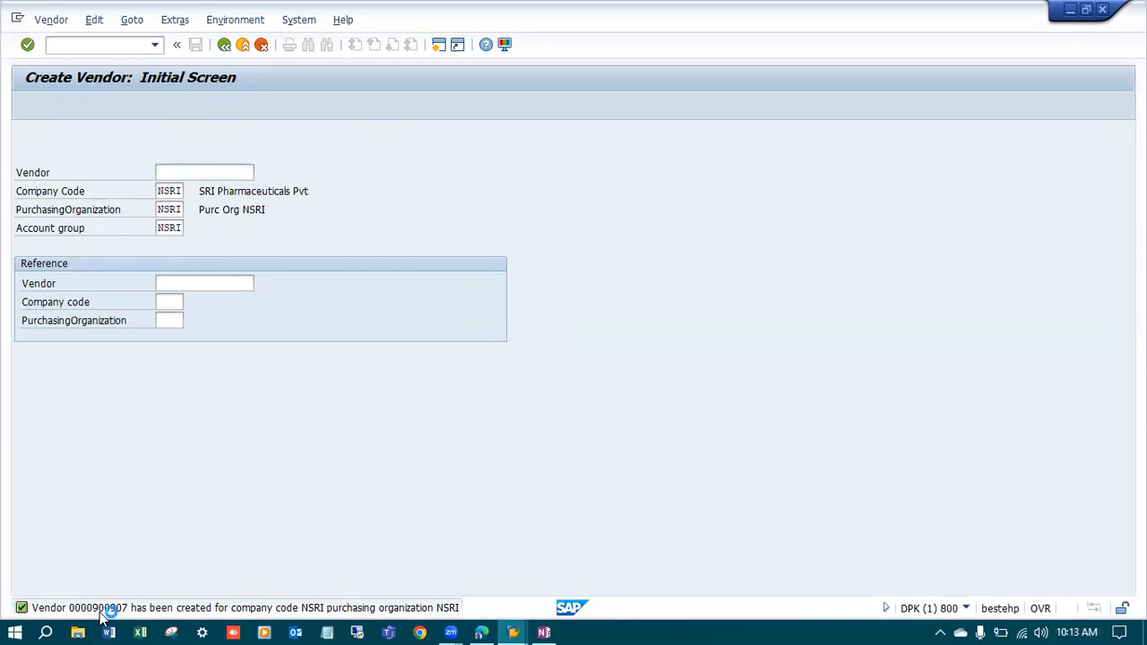
- Look up the new vendor's number in the creation message and record it in the OneNote notes beside XK01 and in the diagram's Supplier label
double_click(106, 610)
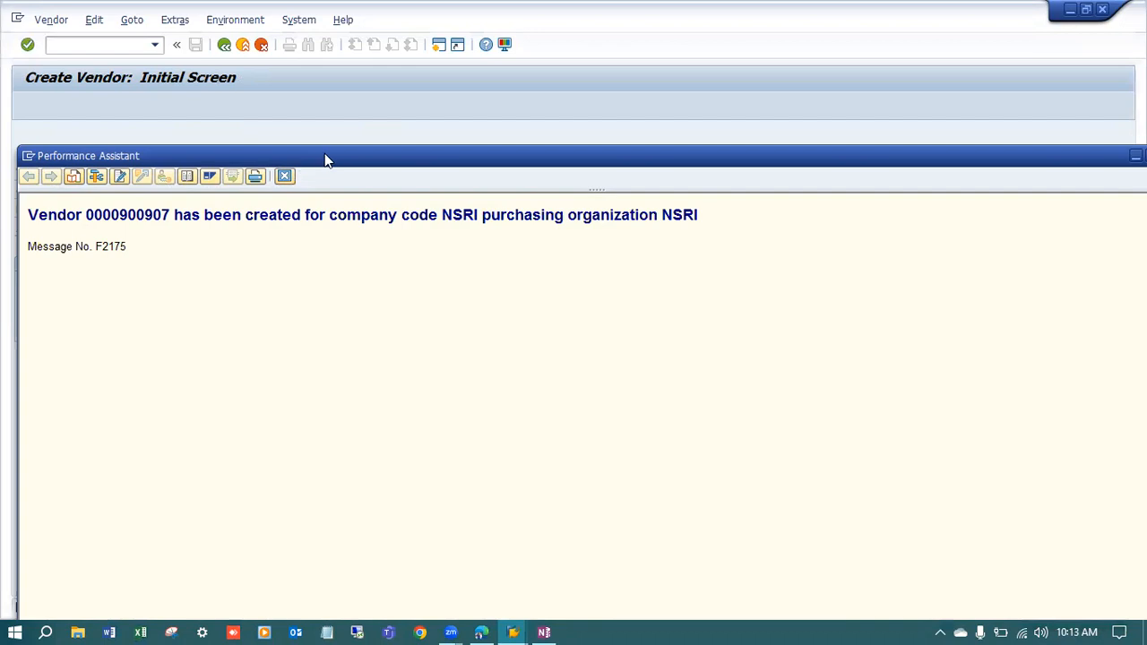
drag(326, 160, 433, 149)
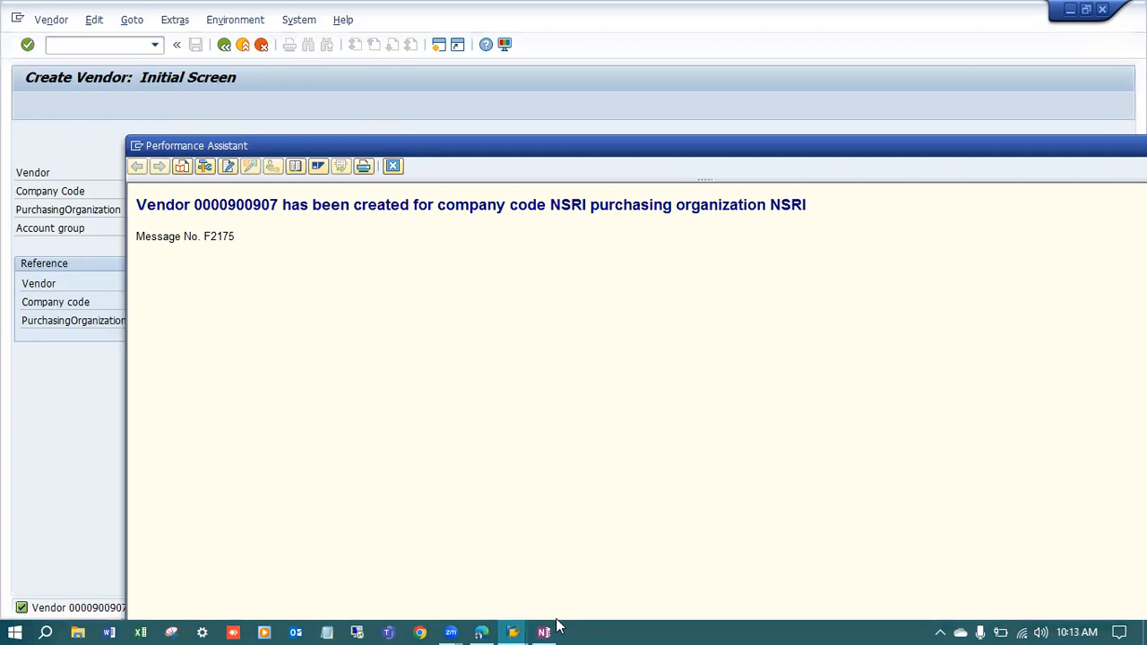
key(alt+Tab)
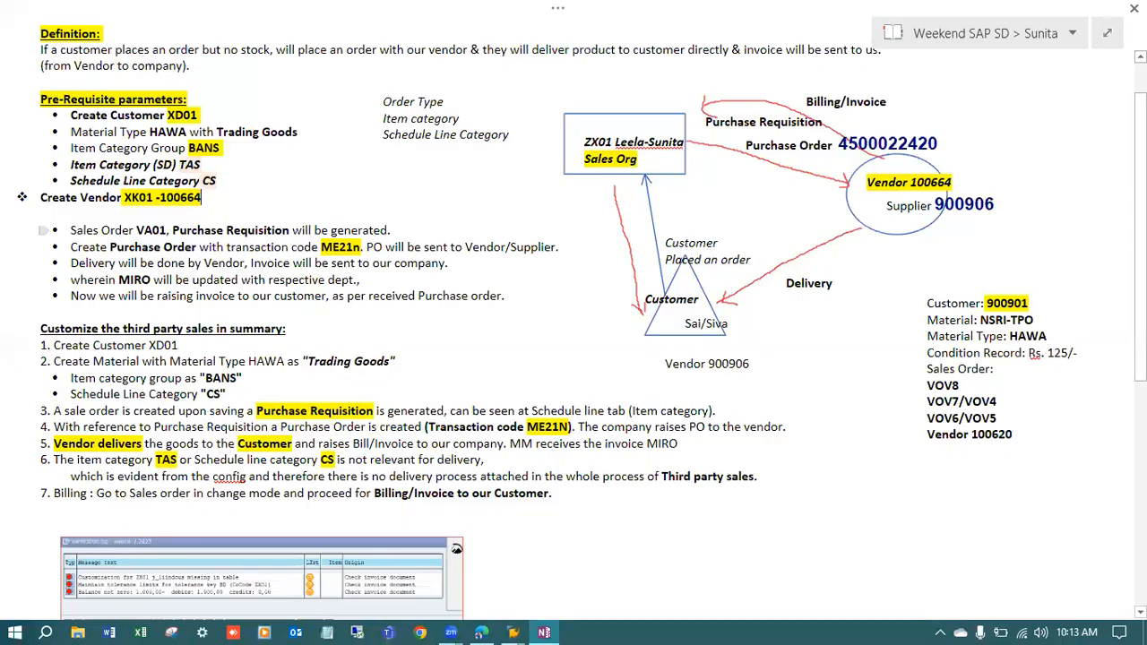
key(BackSpace)
key(BackSpace)
key(BackSpace)
key(BackSpace)
key(BackSpace)
key(BackSpace)
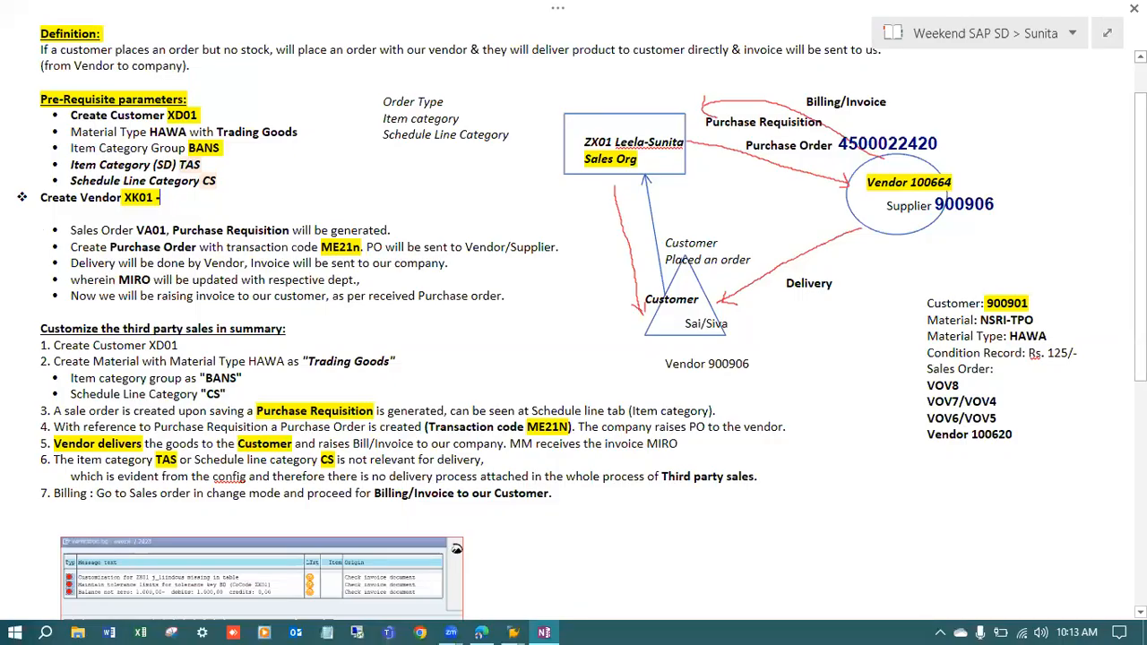
text(90090)
text(7)
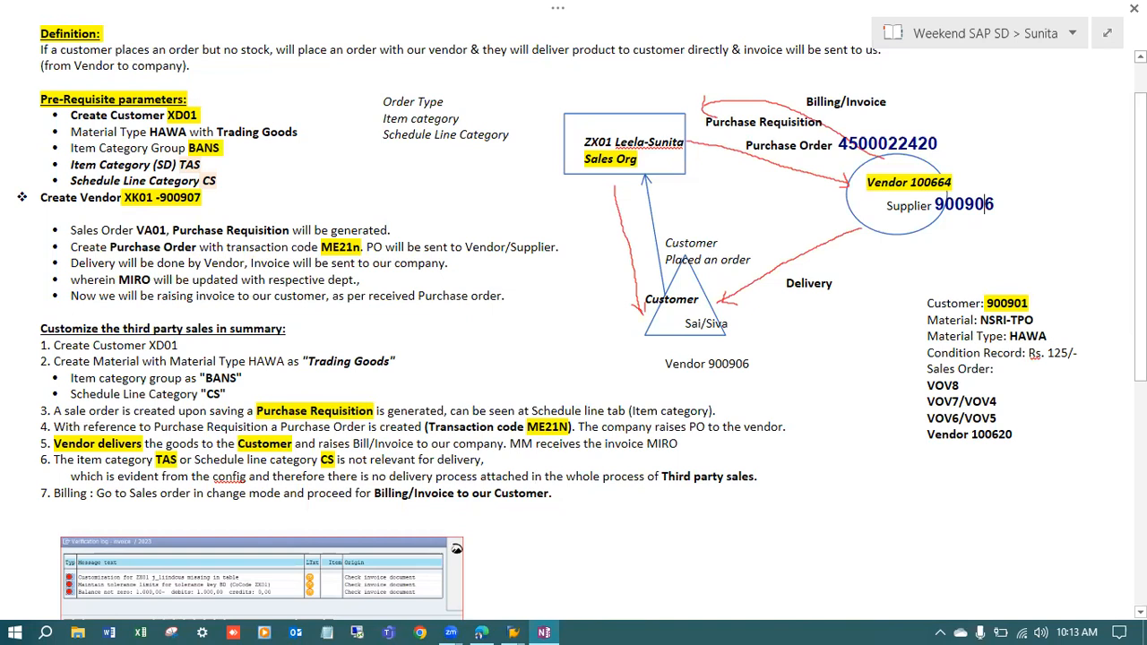
text(7)
- Review the sales order VA01 line and the customer and material entries in the notes
drag(68, 231, 179, 230)
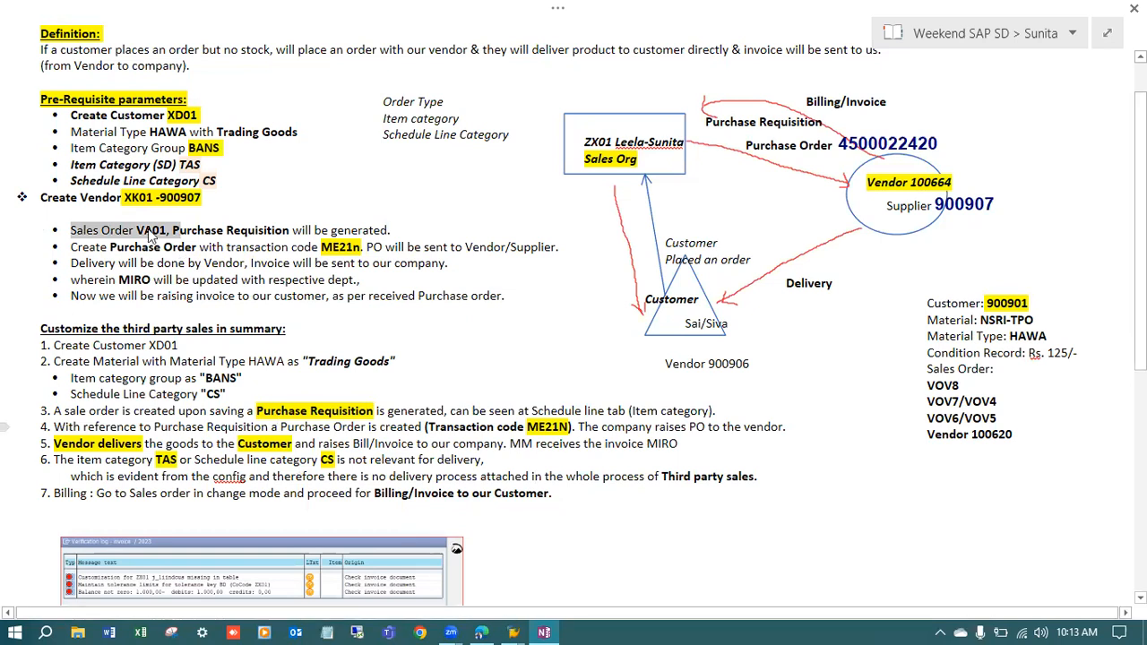
drag(1029, 303, 984, 325)
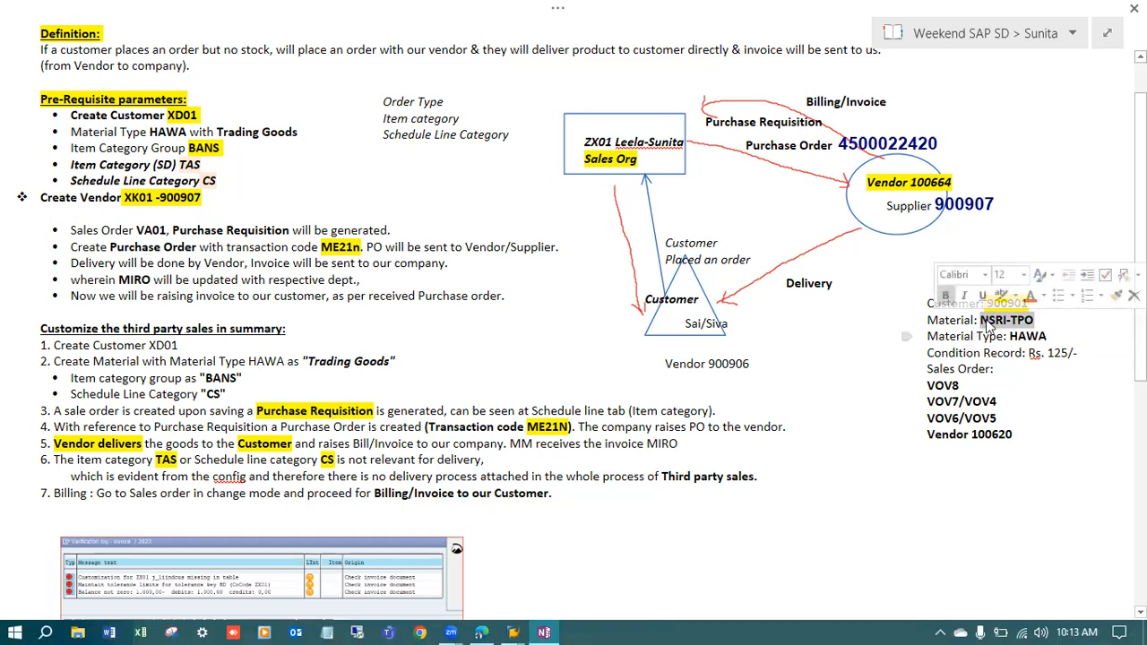
click(994, 327)
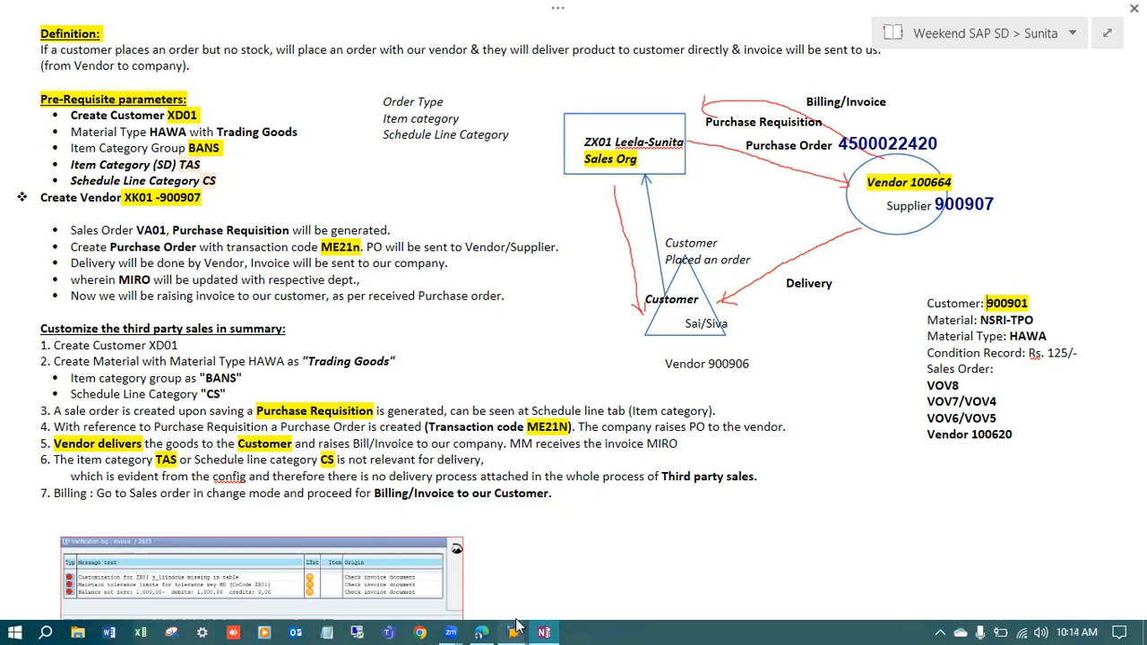
- Switch to SAP, start transaction MM01 and enter NSRI-TPO_2 as the new material
mouse_move(516, 625)
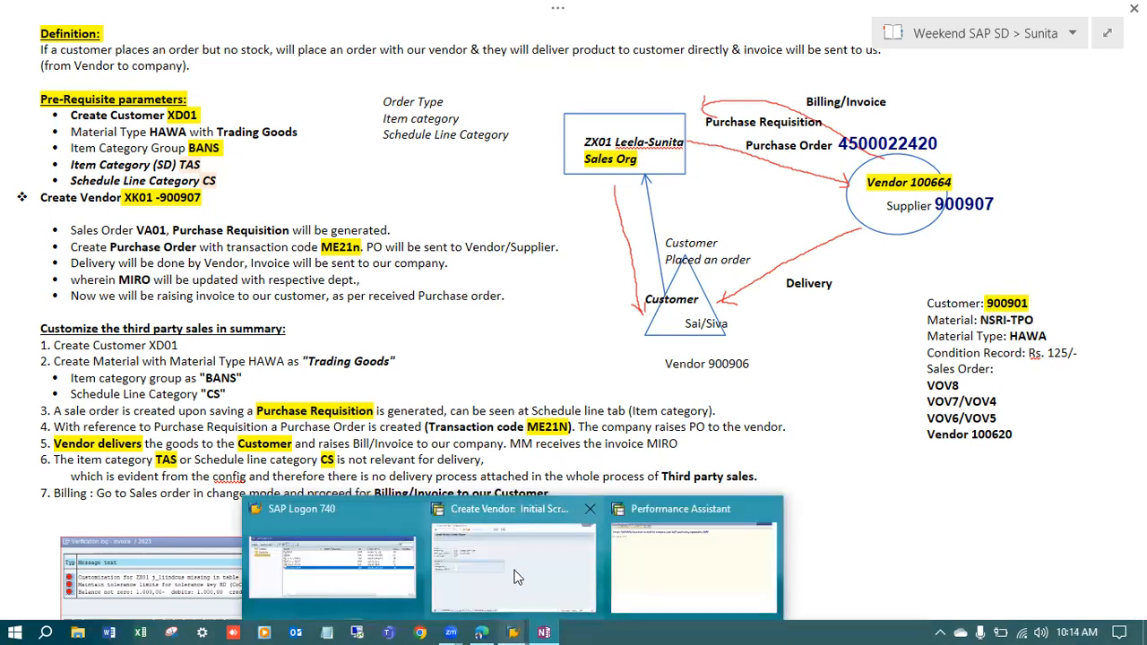
click(102, 42)
text(/nMM01)
key(Return)
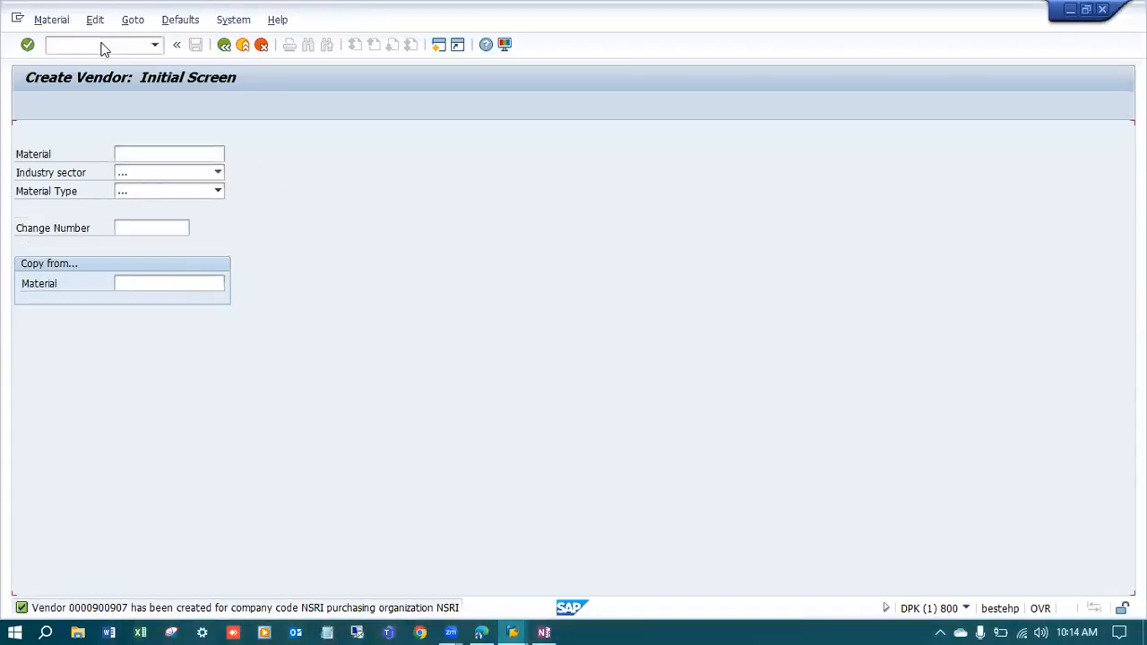
click(153, 152)
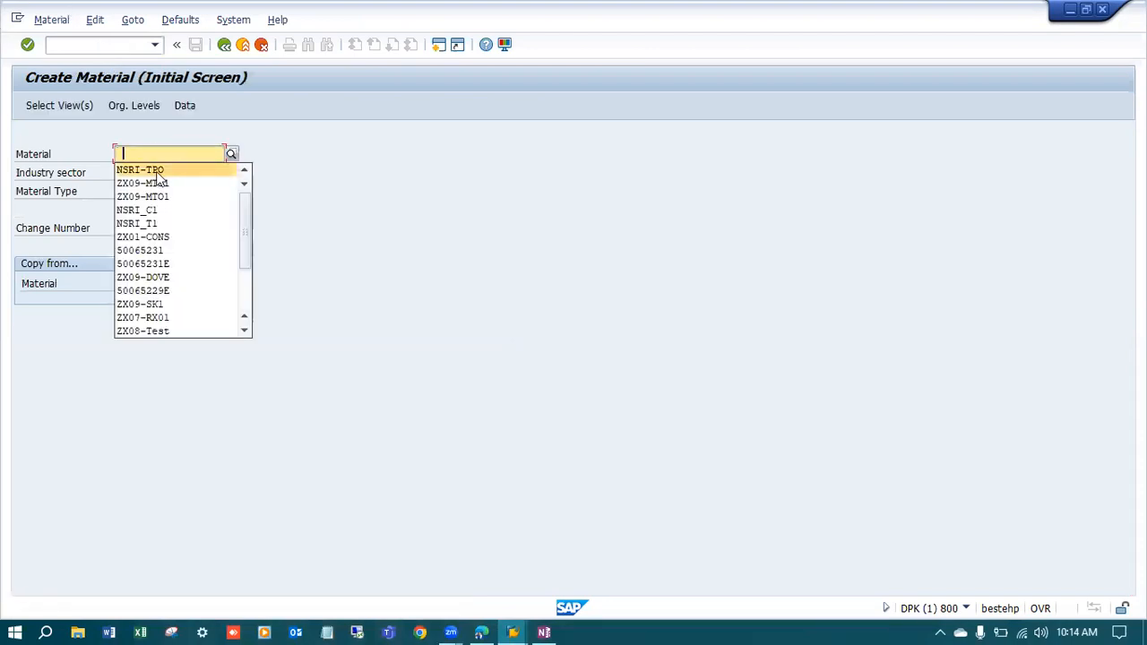
click(157, 171)
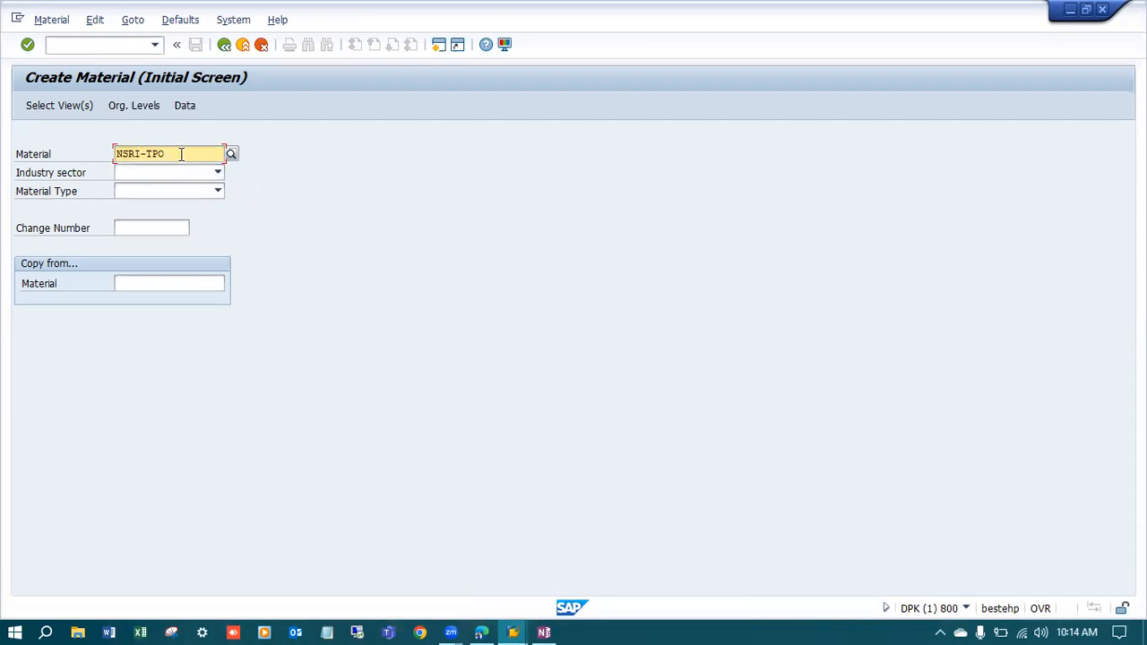
text(_2)
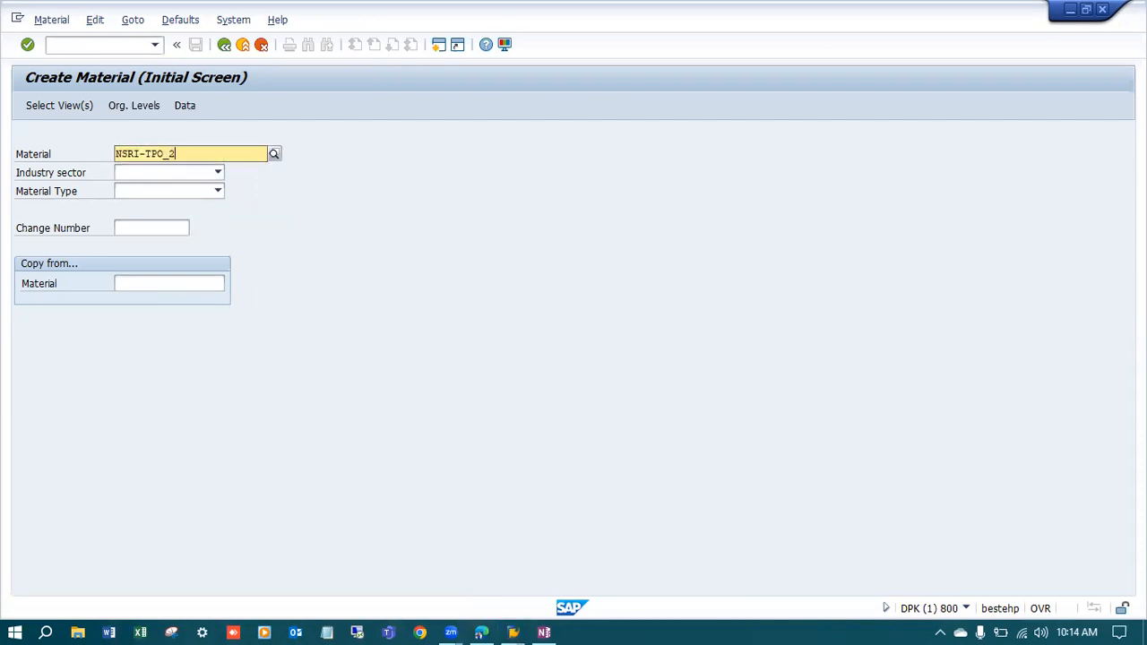
- Set the industry sector to M Mechanical Engineering and the material type to HAWA Trading goods, and confirm the initial data
click(162, 176)
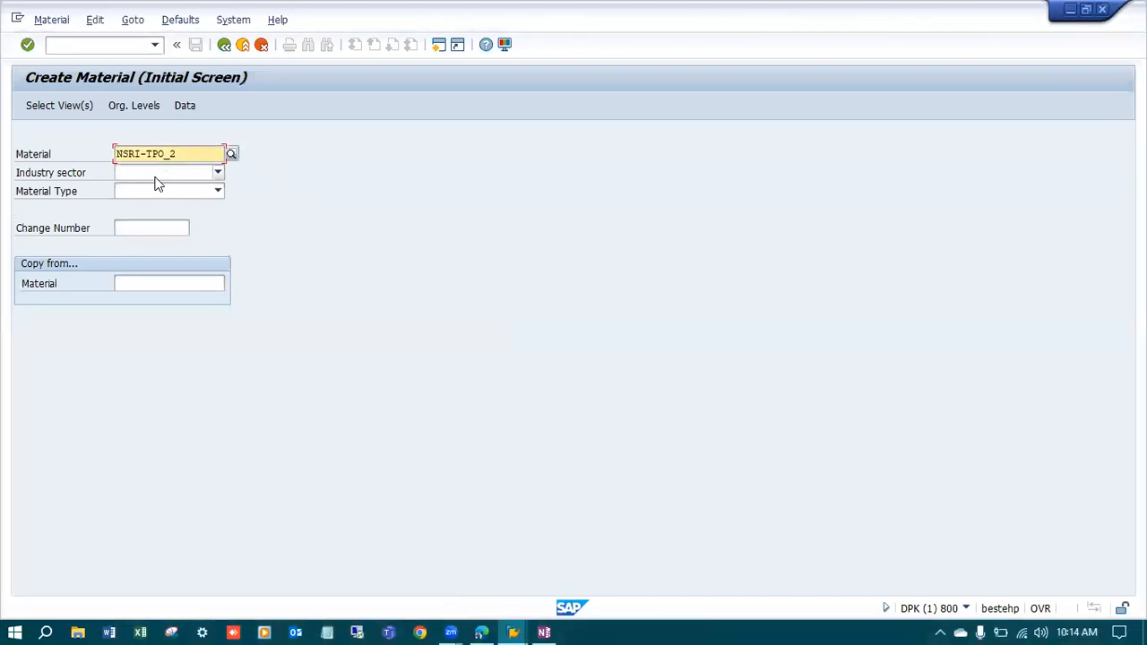
click(155, 178)
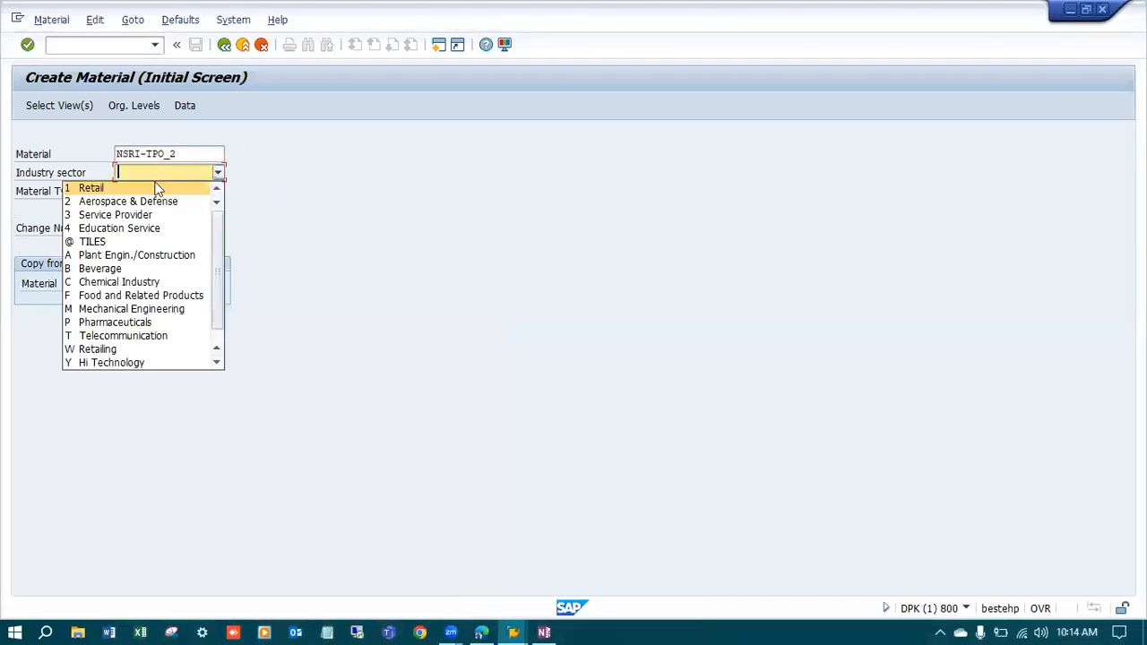
click(134, 309)
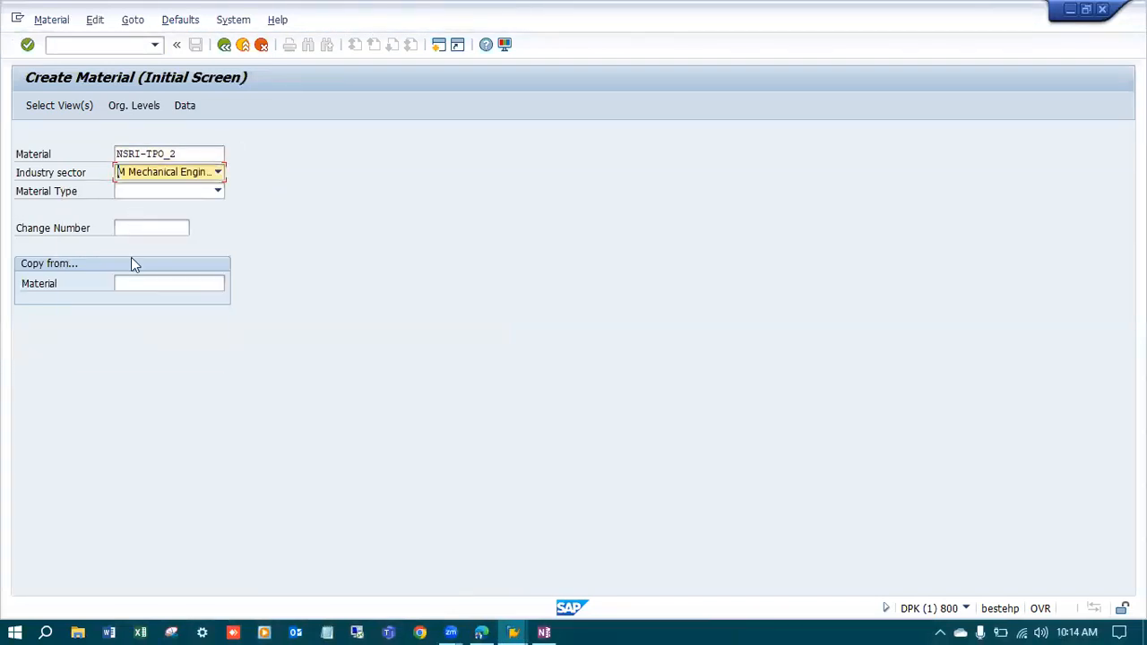
click(183, 193)
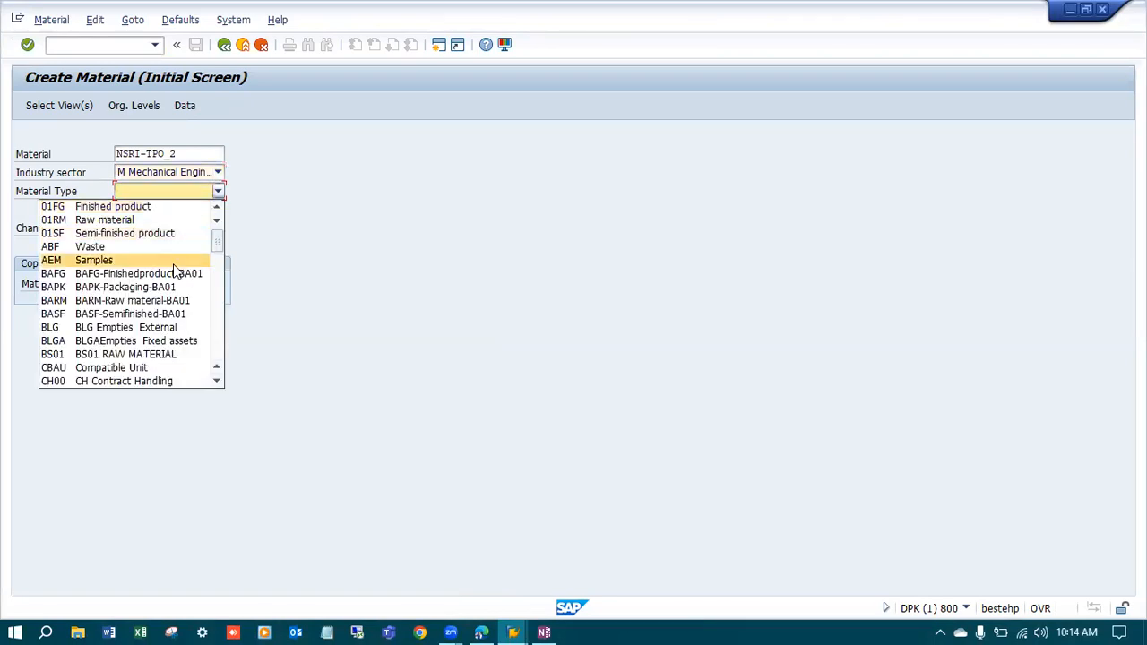
key(h)
key(h)
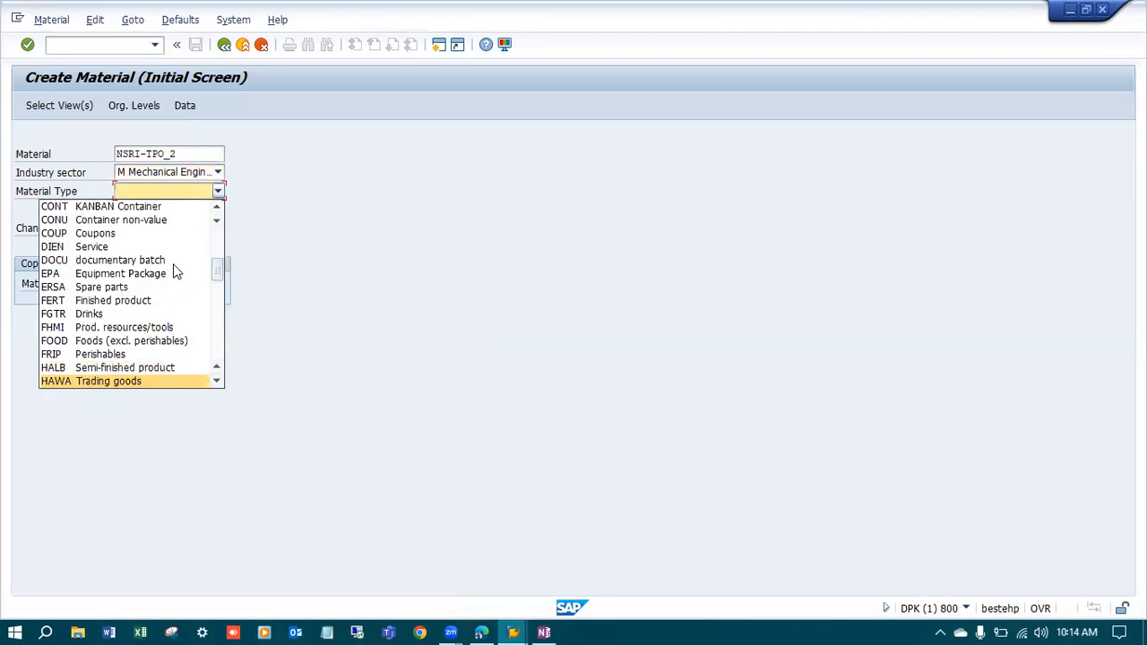
click(133, 381)
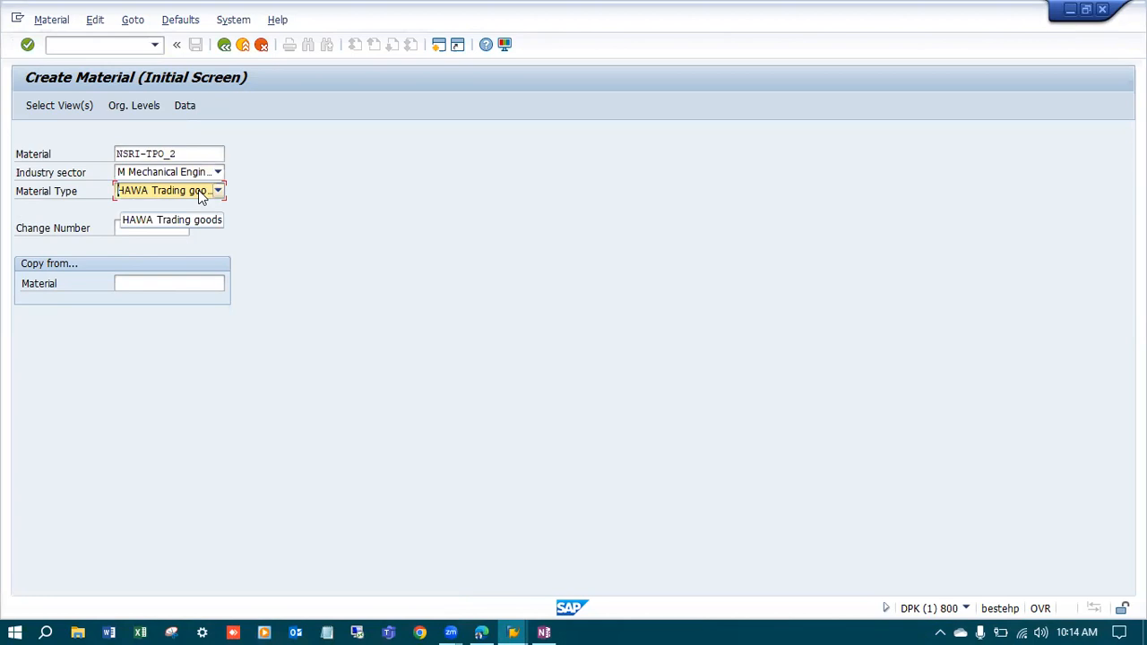
key(Return)
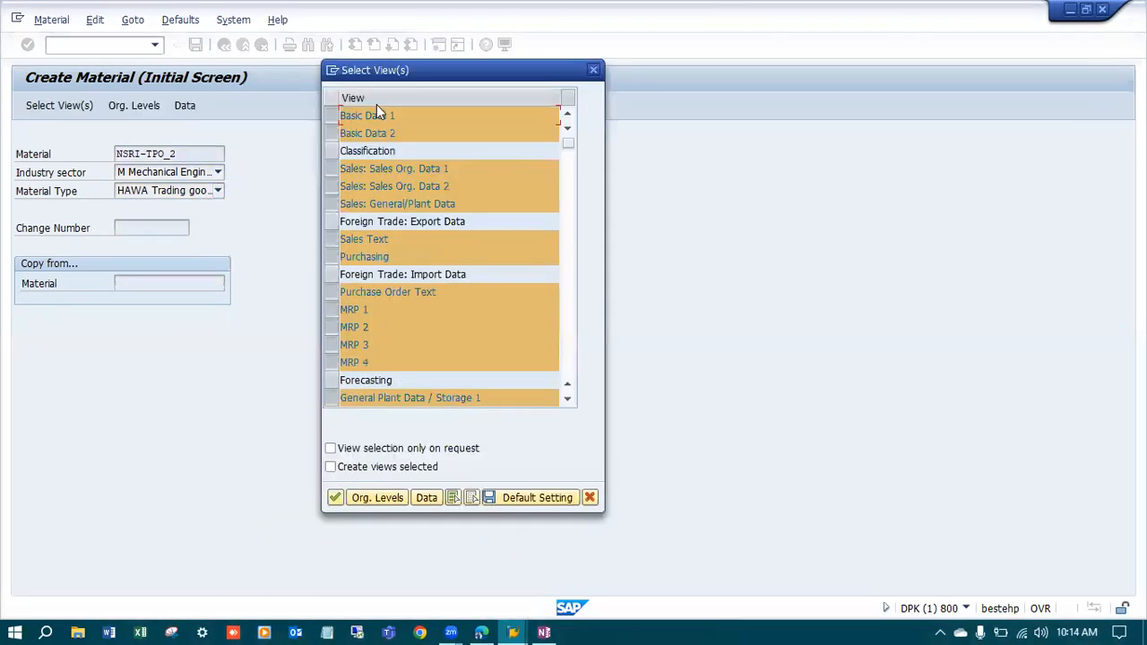
- Accept the preselected material views and the organizational levels with plant, storage location and sales organization NSRI and distribution channel NS
click(567, 400)
scroll(465, 353, down, 3)
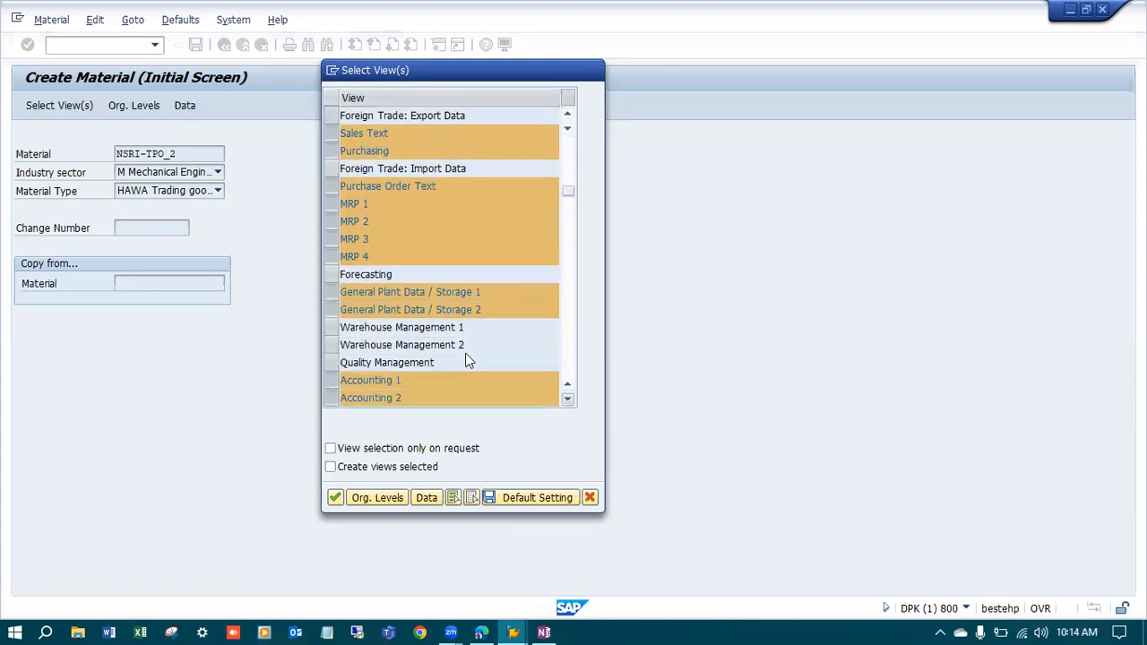
click(567, 400)
scroll(510, 417, down, 1)
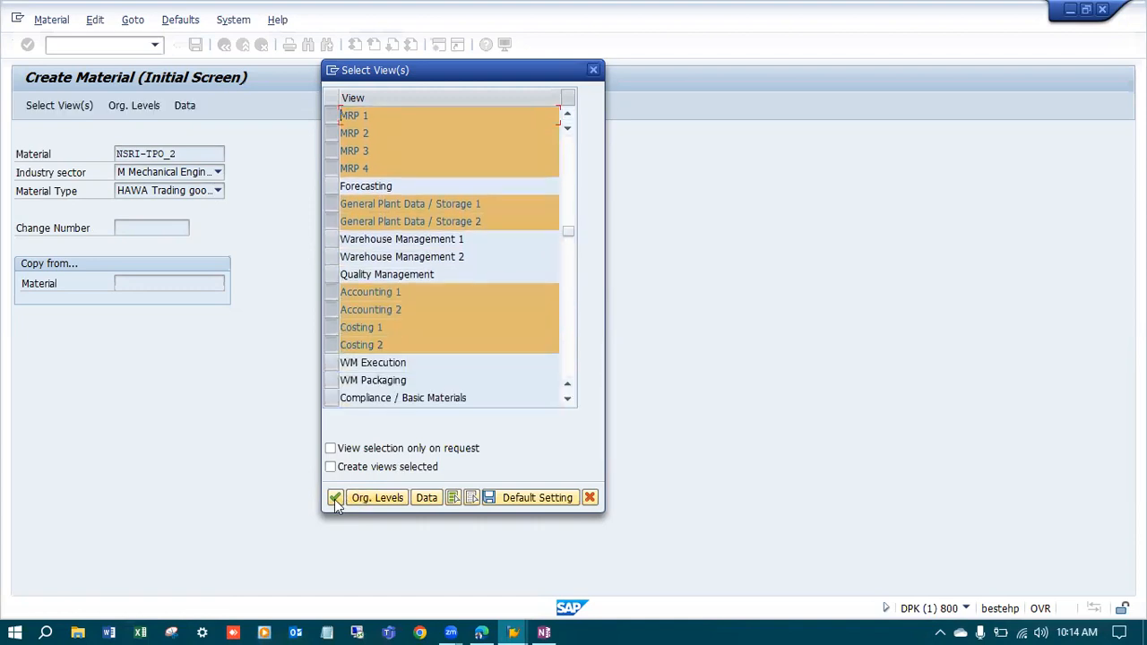
click(335, 499)
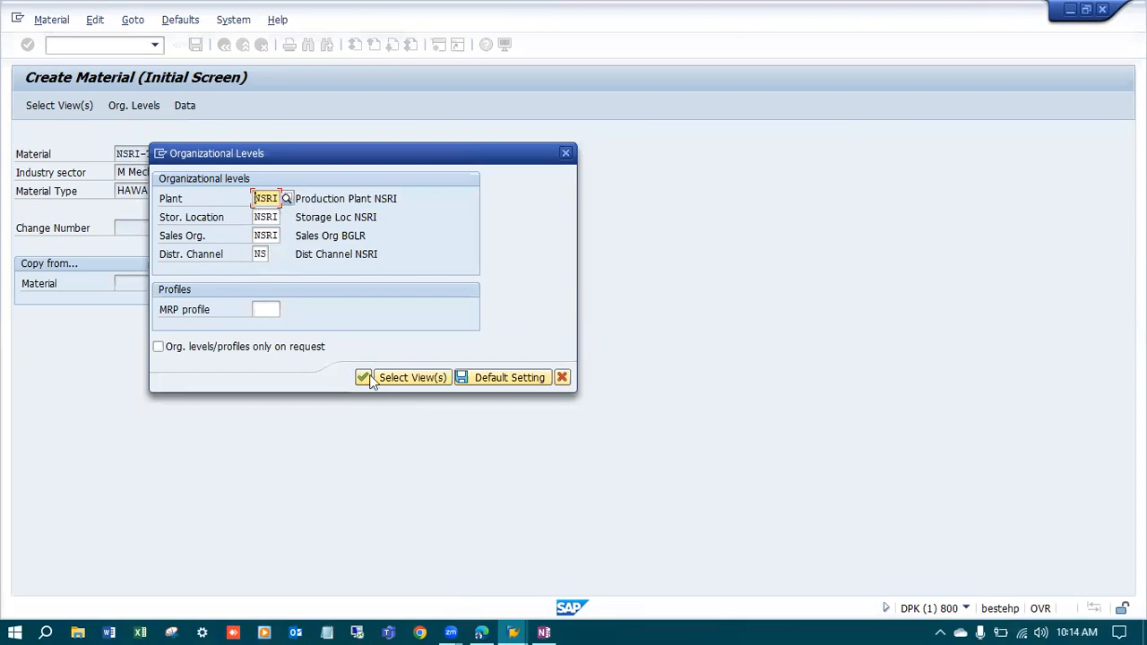
click(408, 377)
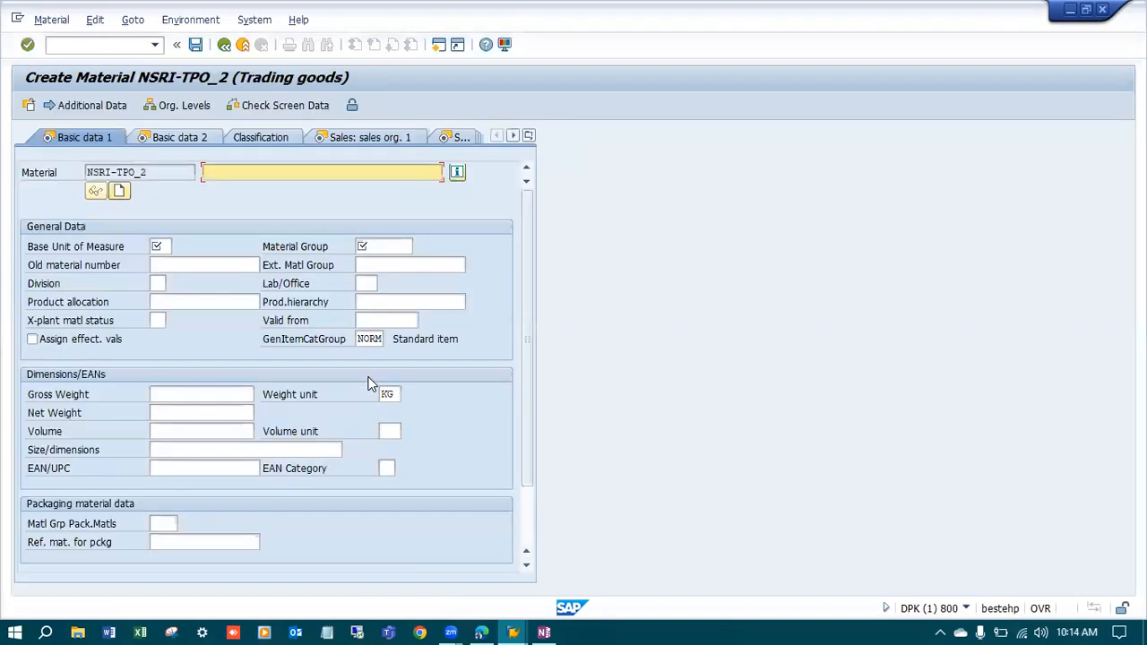
- Check the required item category group BANS in the third-party sales notes, returning to SAP
key(alt+Tab)
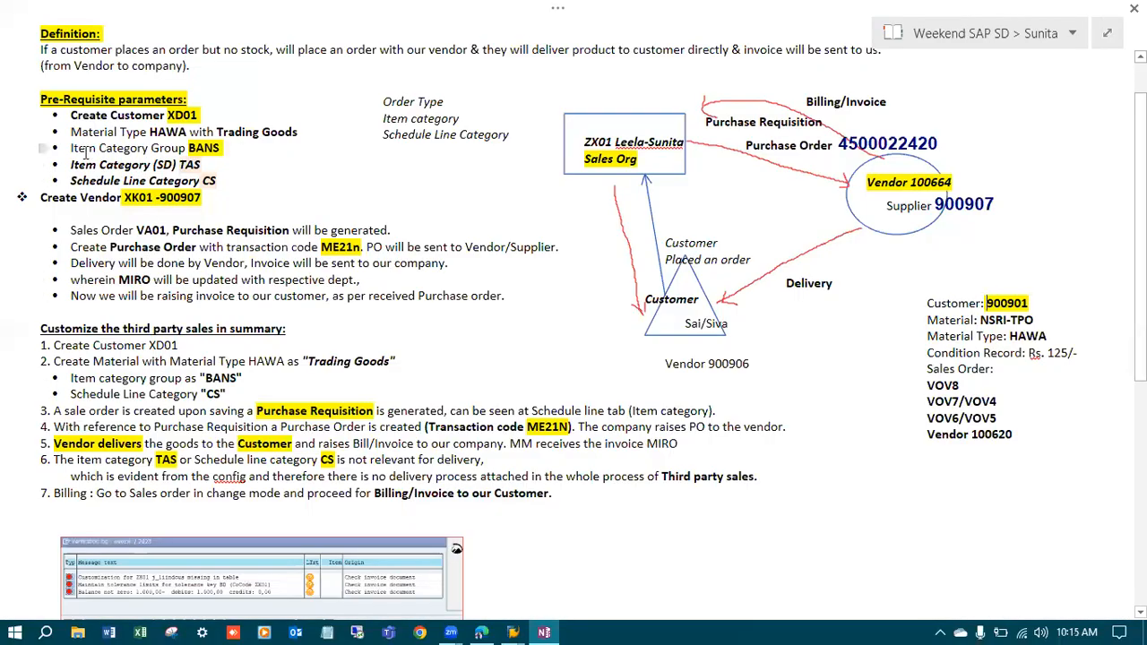
drag(69, 148, 229, 153)
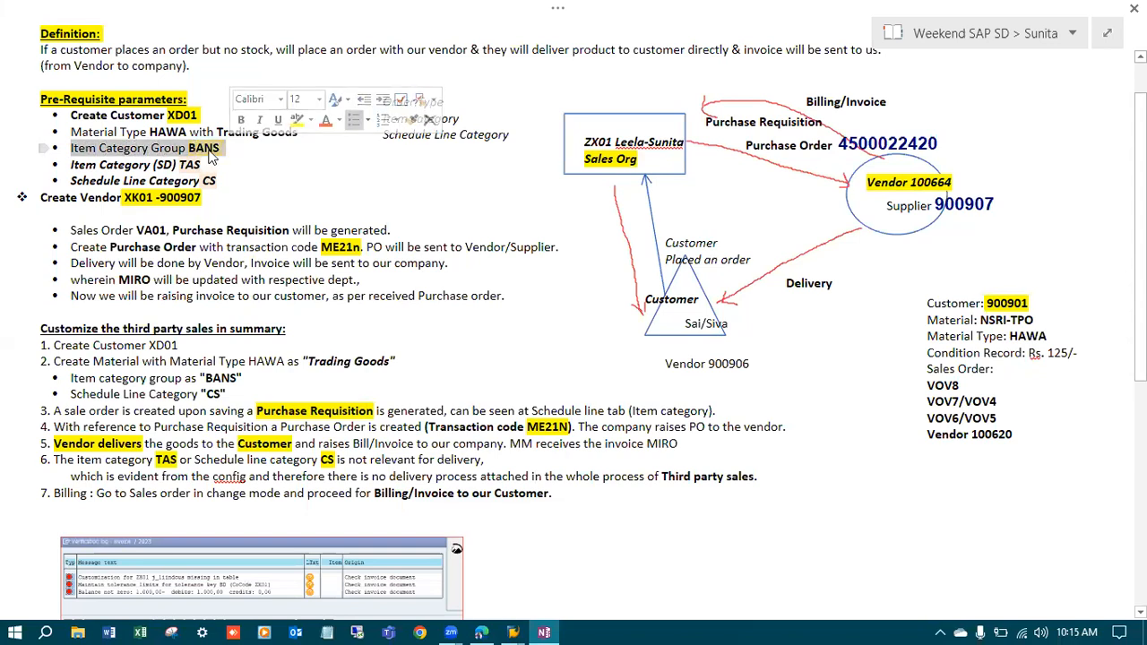
key(alt+Tab)
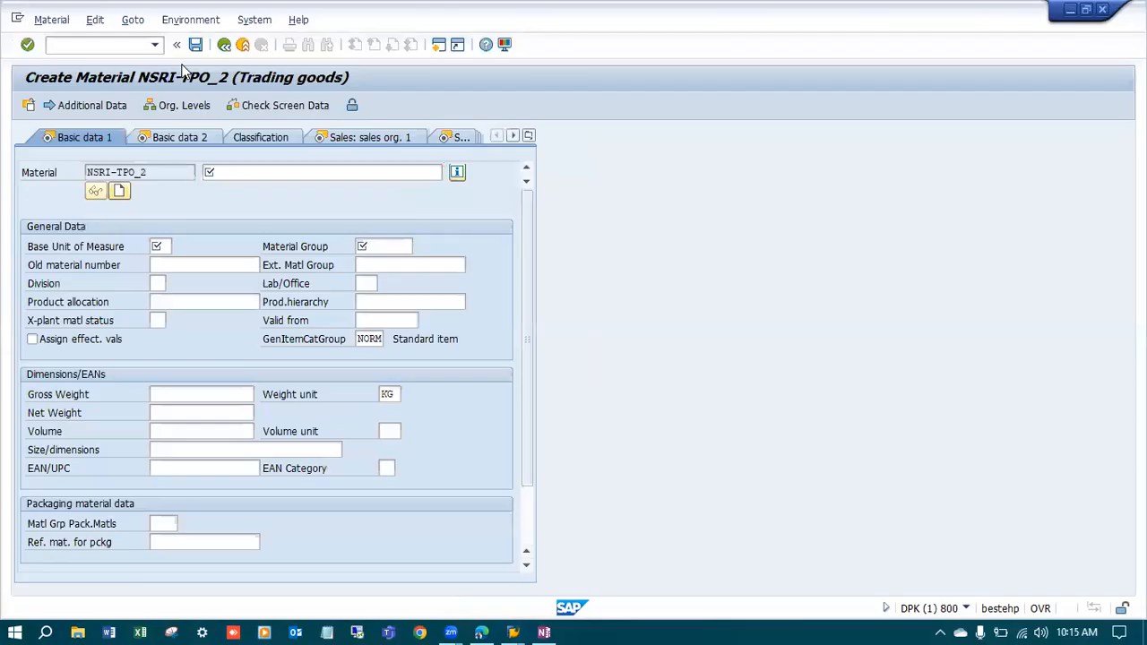
- Enter the description "Material for TPO test 2", base unit of measure EA and material group 001
click(260, 172)
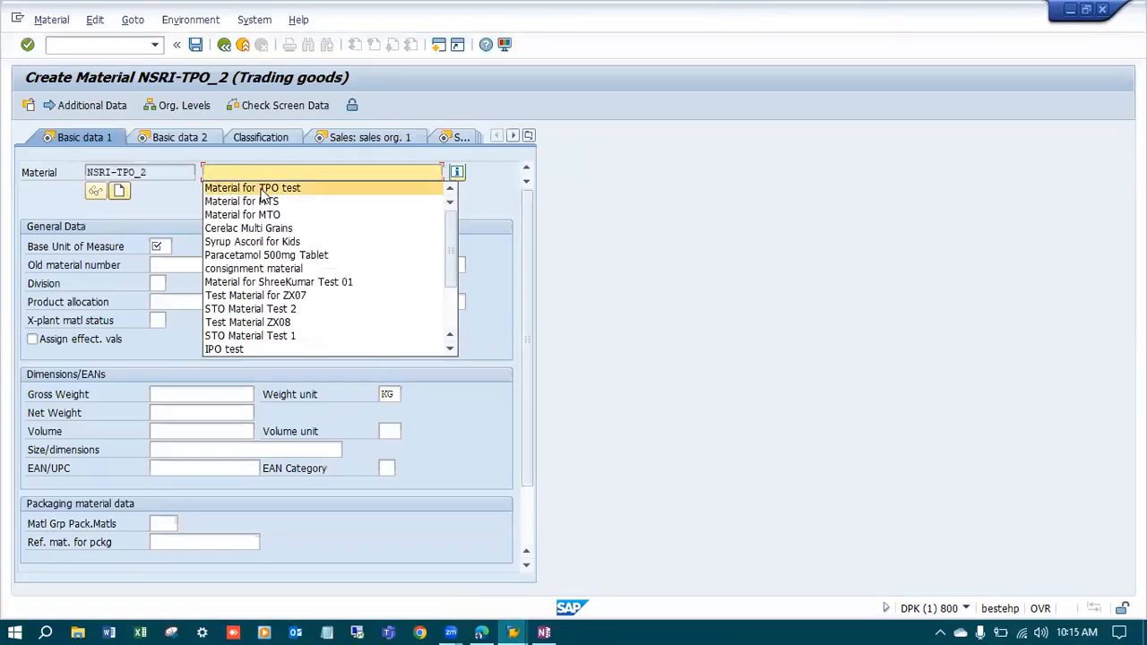
click(262, 186)
text(2)
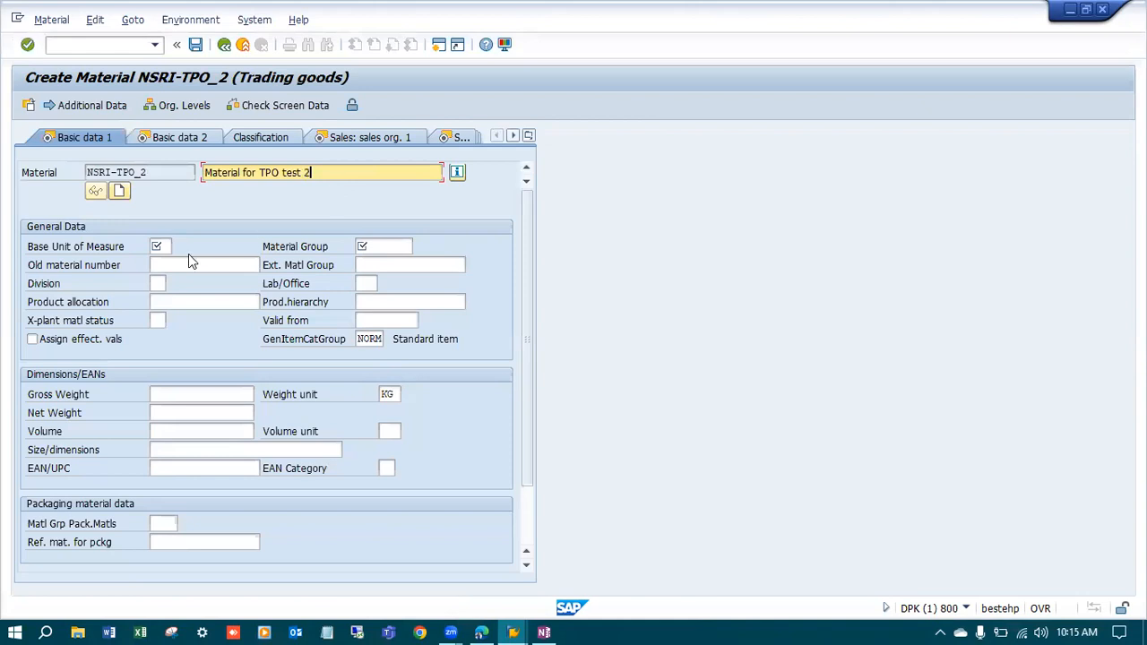
click(158, 247)
text(EA)
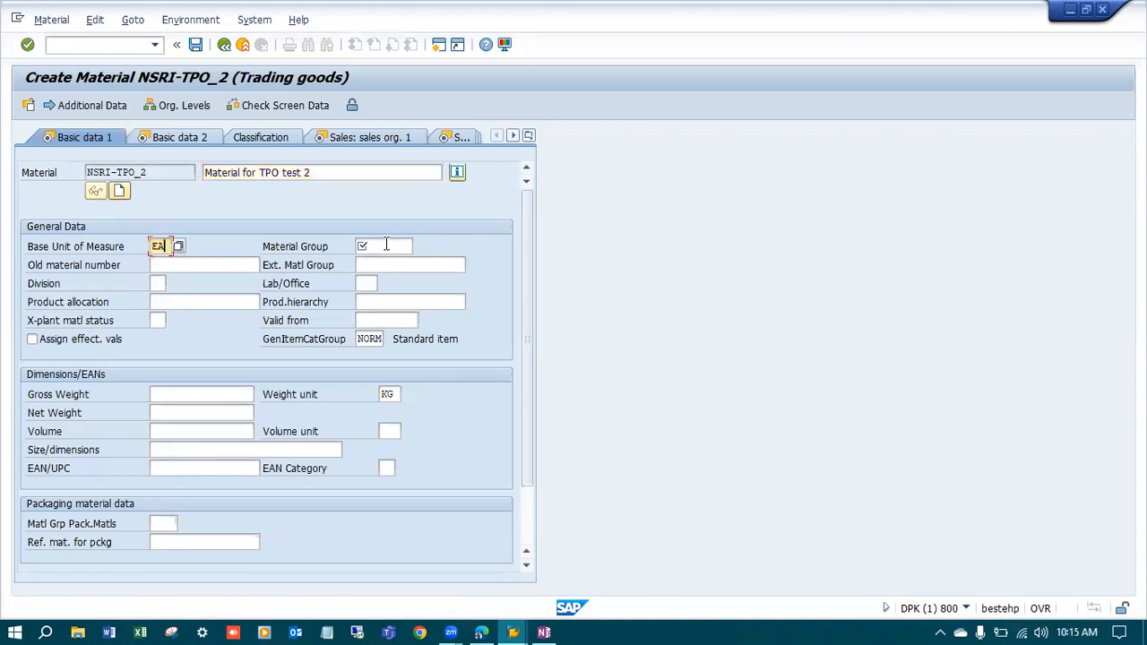
click(385, 247)
click(384, 268)
- Set both the gross and net weight to 100 and proceed through the basic data views to the first sales organization view
click(189, 396)
text(100)
click(184, 412)
text(1)
click(183, 431)
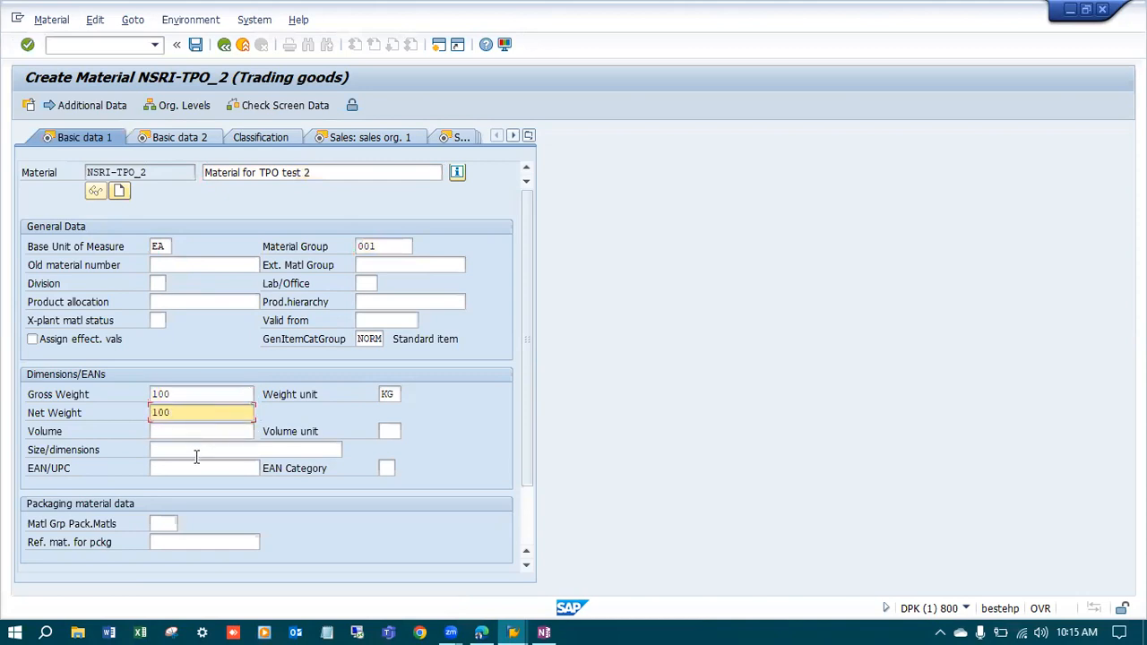
click(196, 453)
text(1)
click(210, 468)
key(Return)
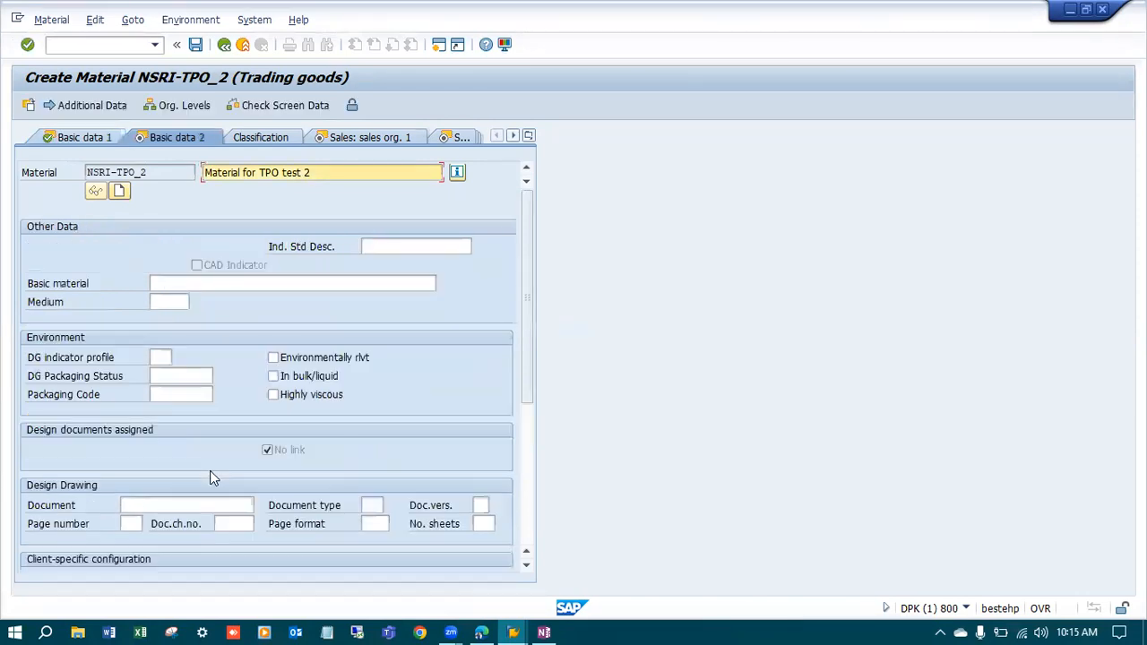
key(Return)
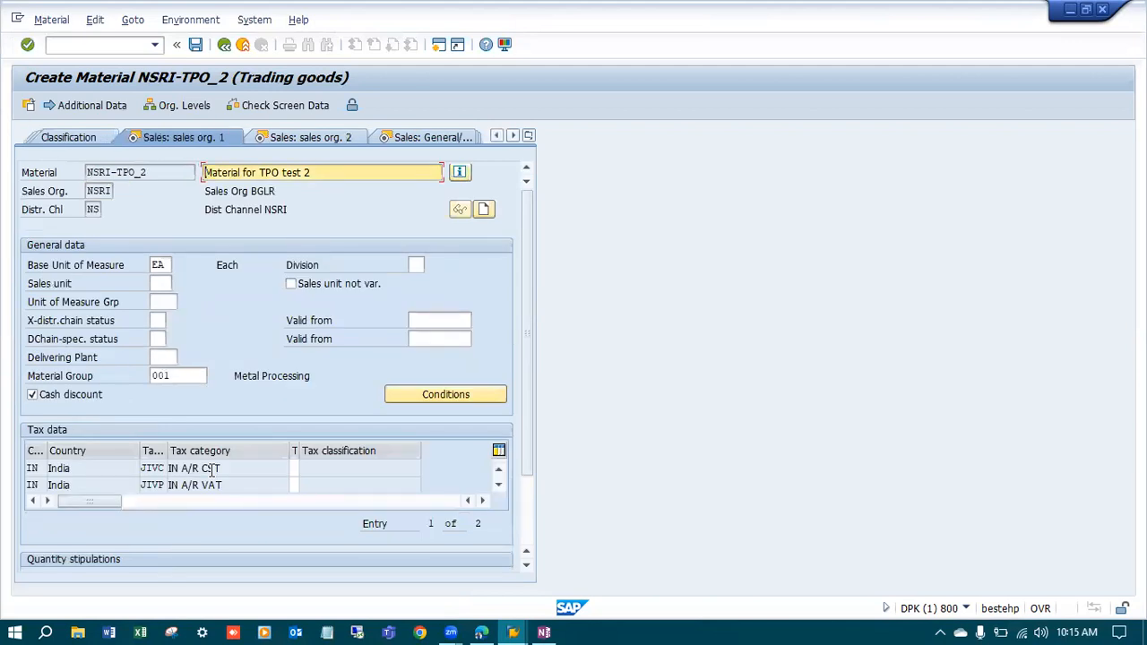
- Set the tax classification to 1 for both the IN A/R CST and IN A/R VAT categories
click(293, 465)
text(1)
click(296, 484)
key(Return)
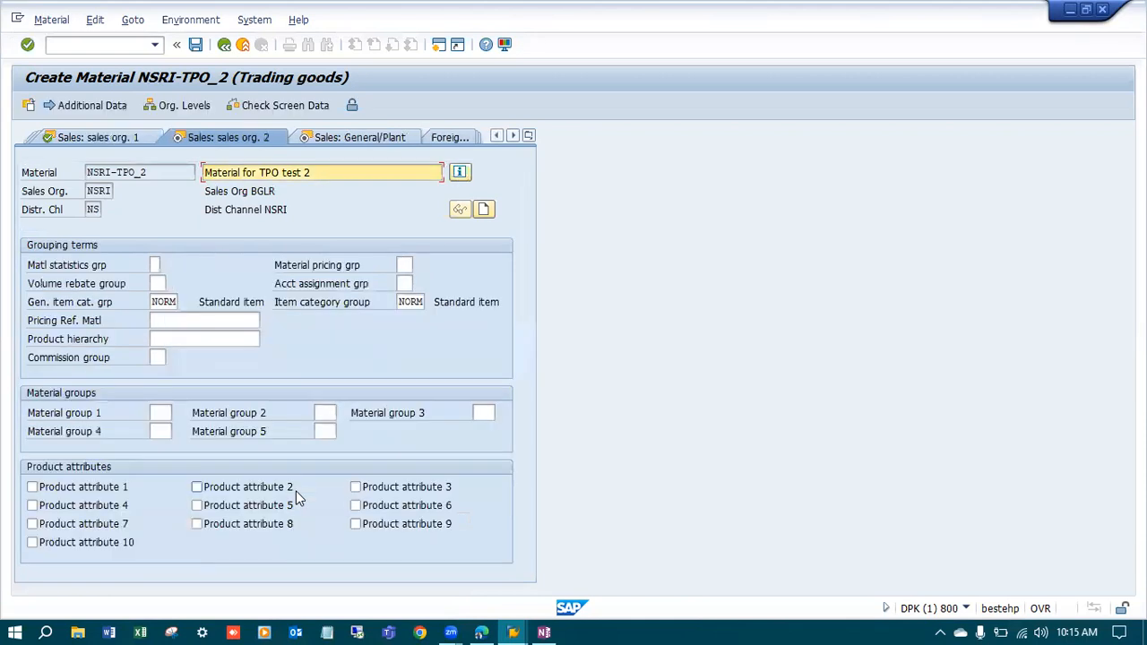
- Replace the item category group with BANS in the second sales organization view and confirm the entry
click(401, 301)
key(Delete)
key(Delete)
key(Delete)
key(Delete)
key(F4)
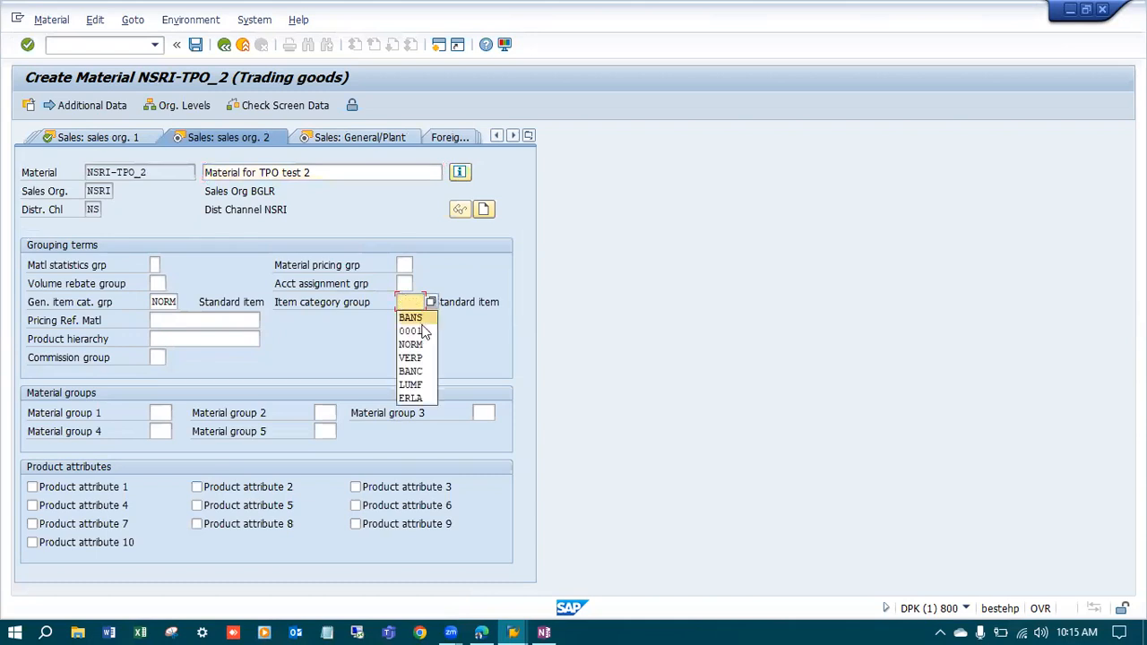
click(423, 312)
key(Return)
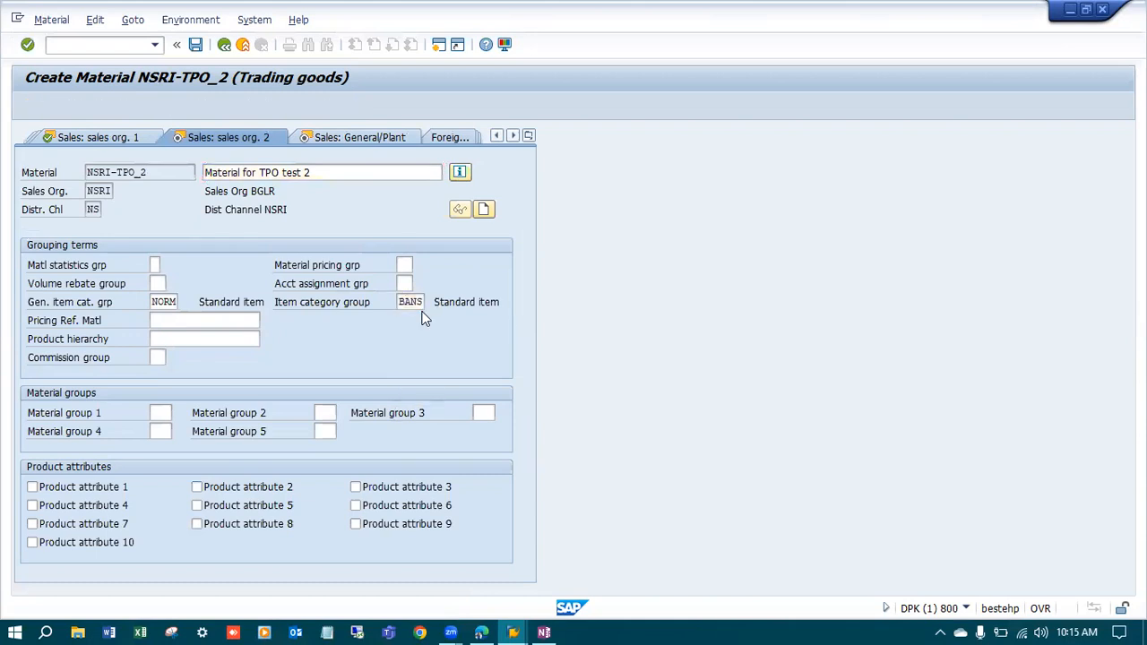
click(128, 144)
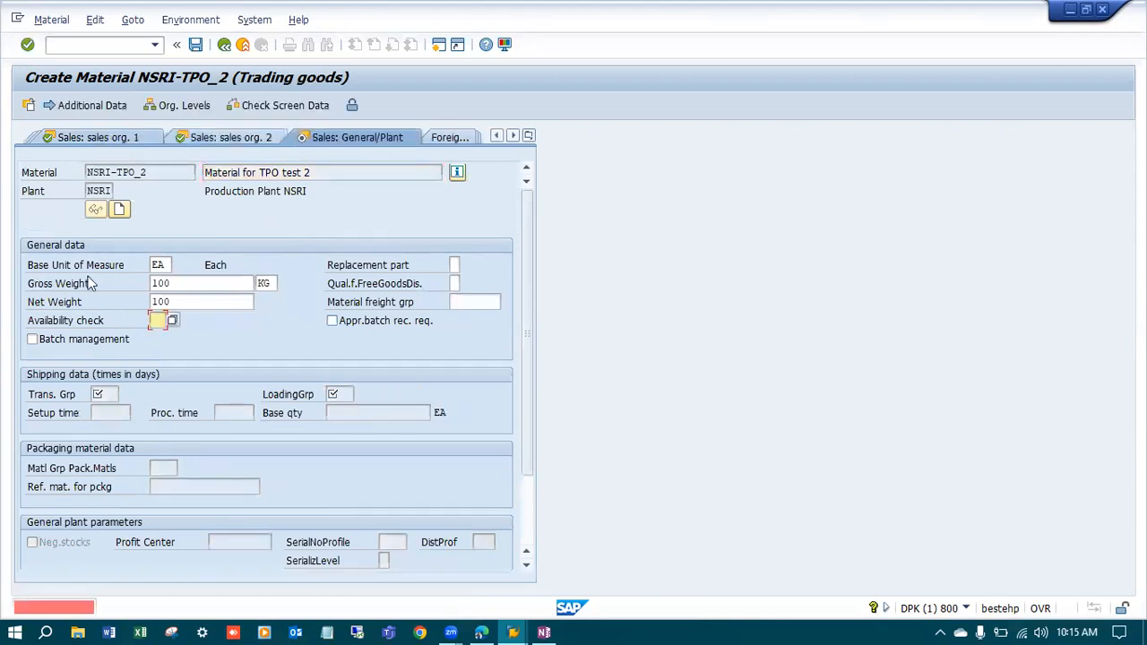
- Set the availability check to 01 and the transportation and loading groups to 0001 in the general plant data
text(01)
key(Return)
click(105, 411)
key(Return)
- Examine the BANS entry in the list of item category groups for the second sales organization view
click(186, 139)
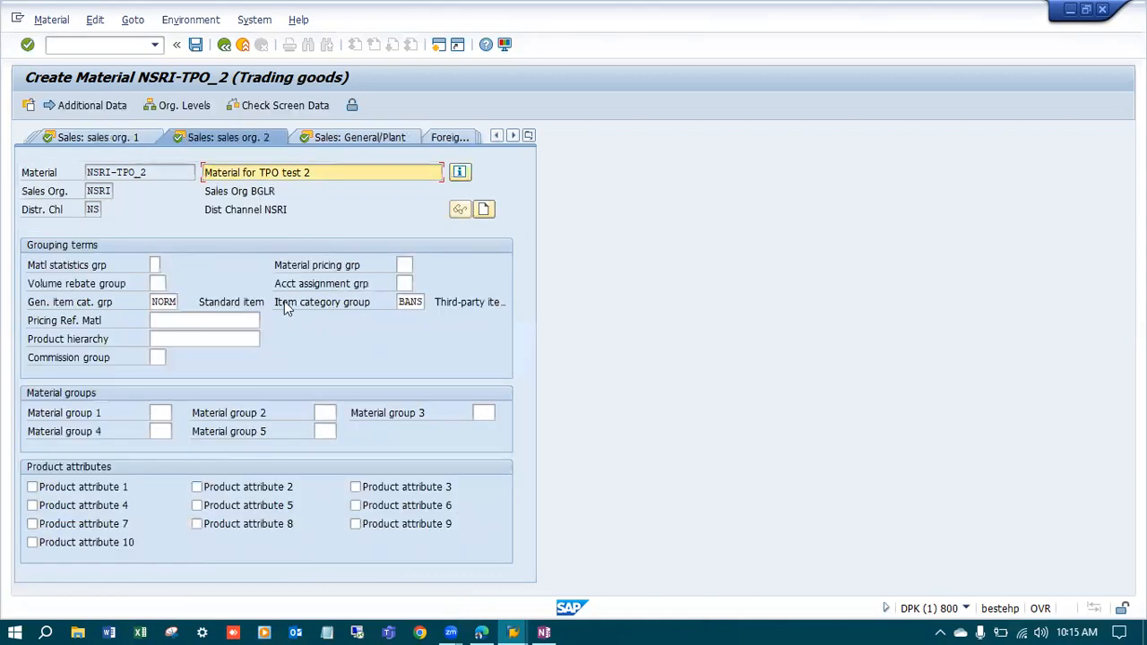
click(420, 302)
click(431, 302)
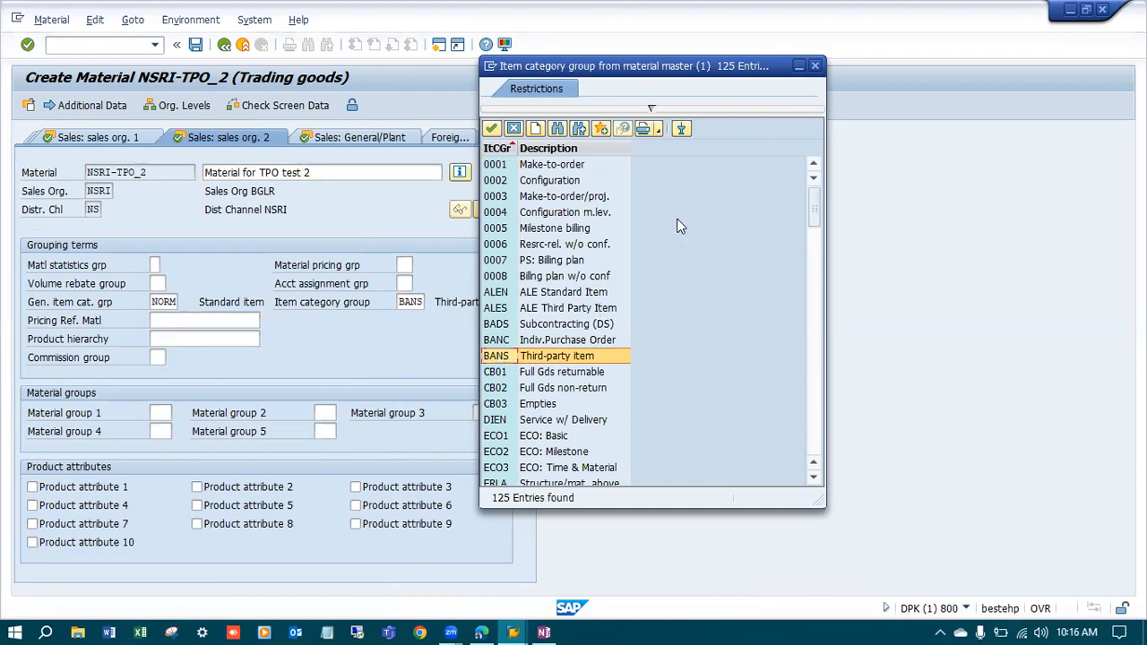
click(815, 65)
- Assign account assignment group 01 Trading goods to the material and confirm the view
click(404, 283)
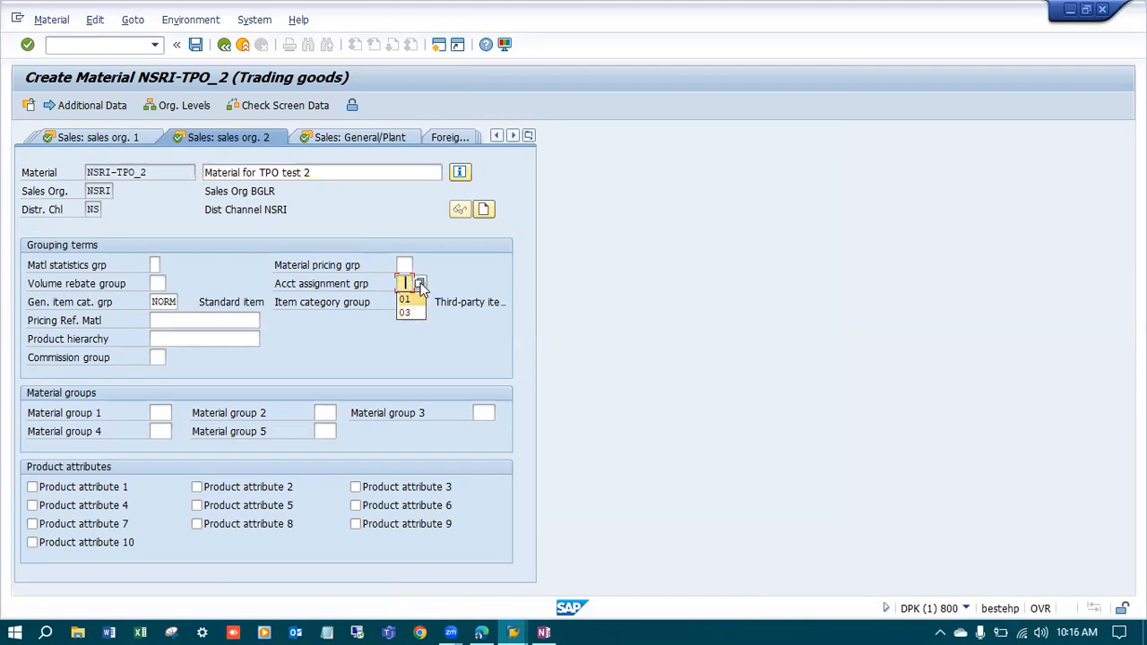
click(419, 284)
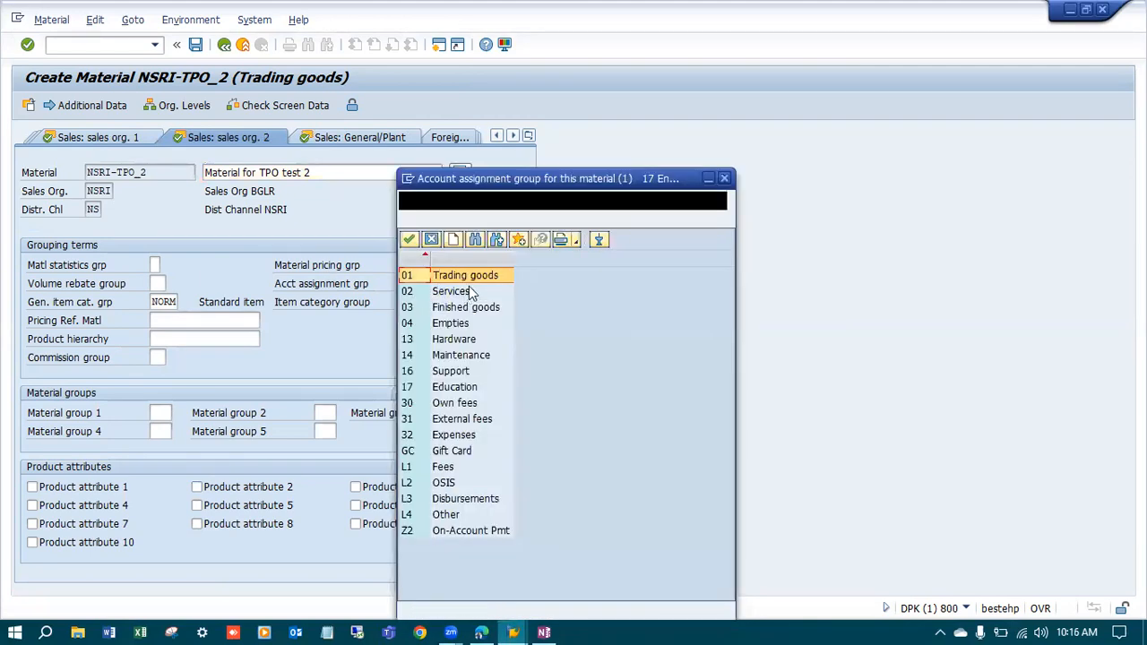
double_click(475, 276)
key(Return)
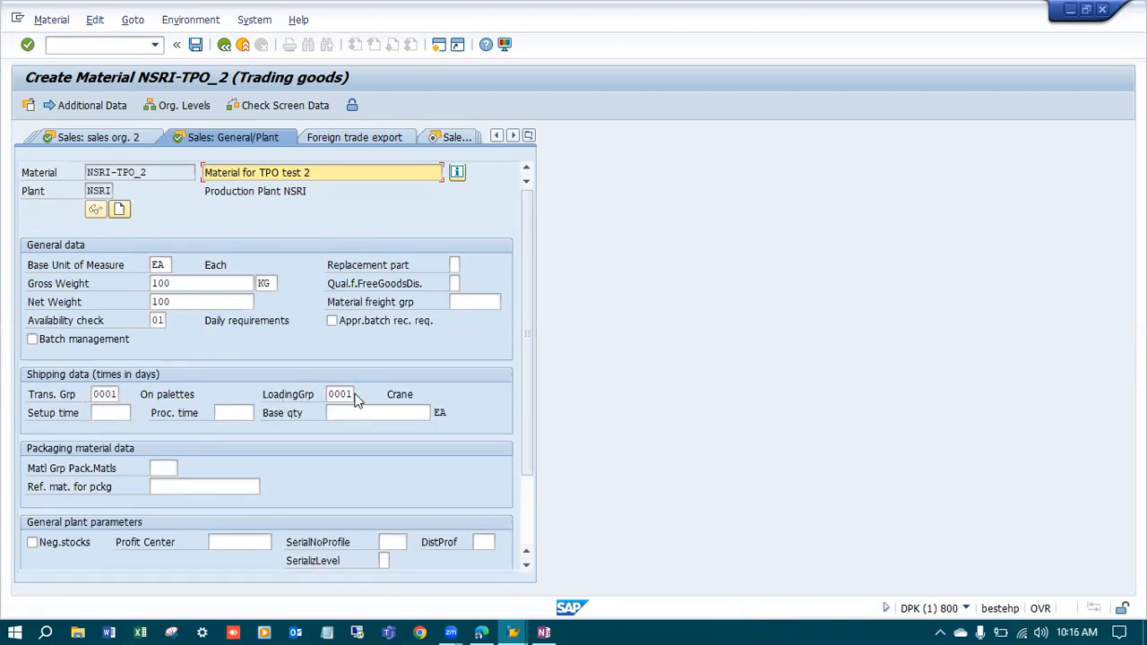
- Enter "Material for TPO test" as the English sales text and copy that text
key(Return)
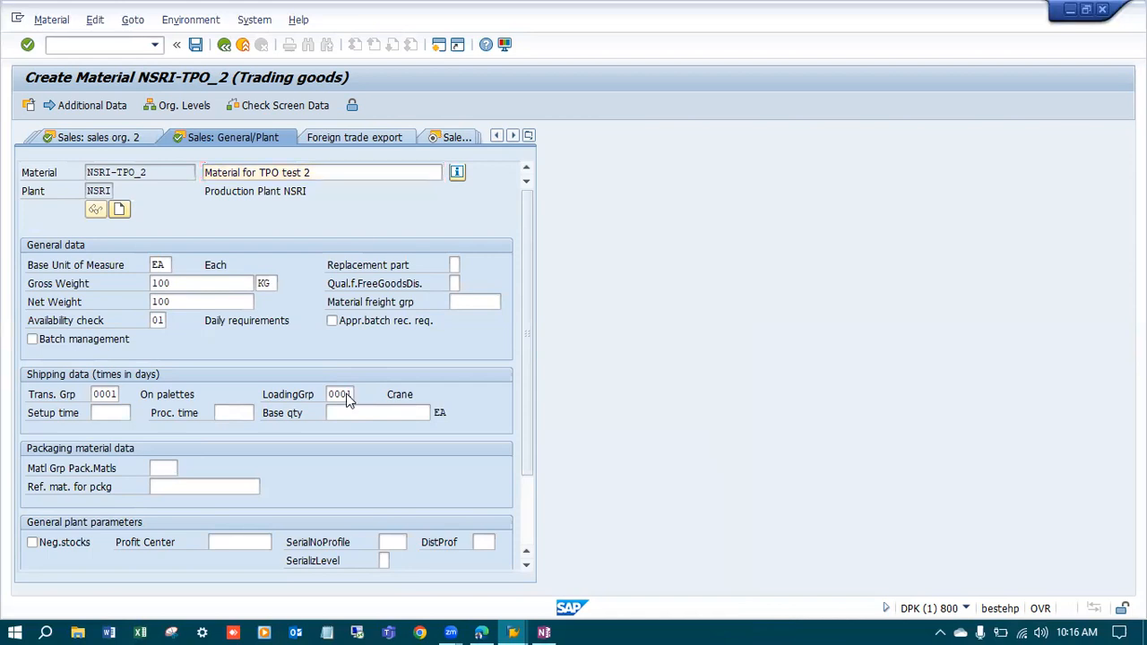
text(Material for TPO test)
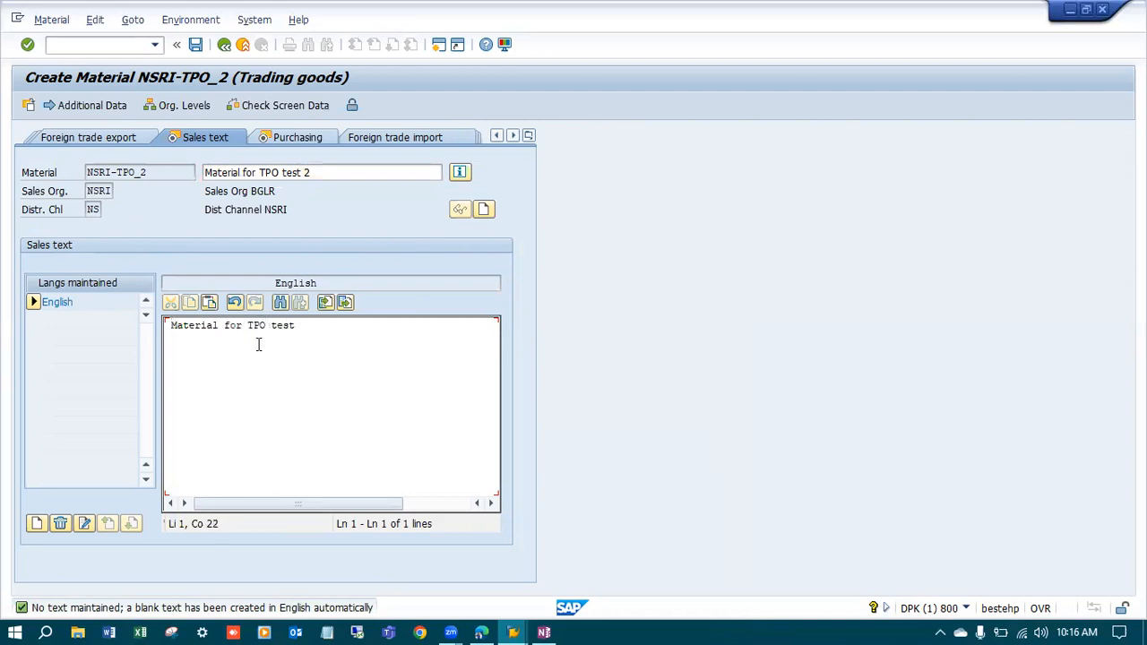
drag(307, 337, 165, 332)
key(ctrl+c)
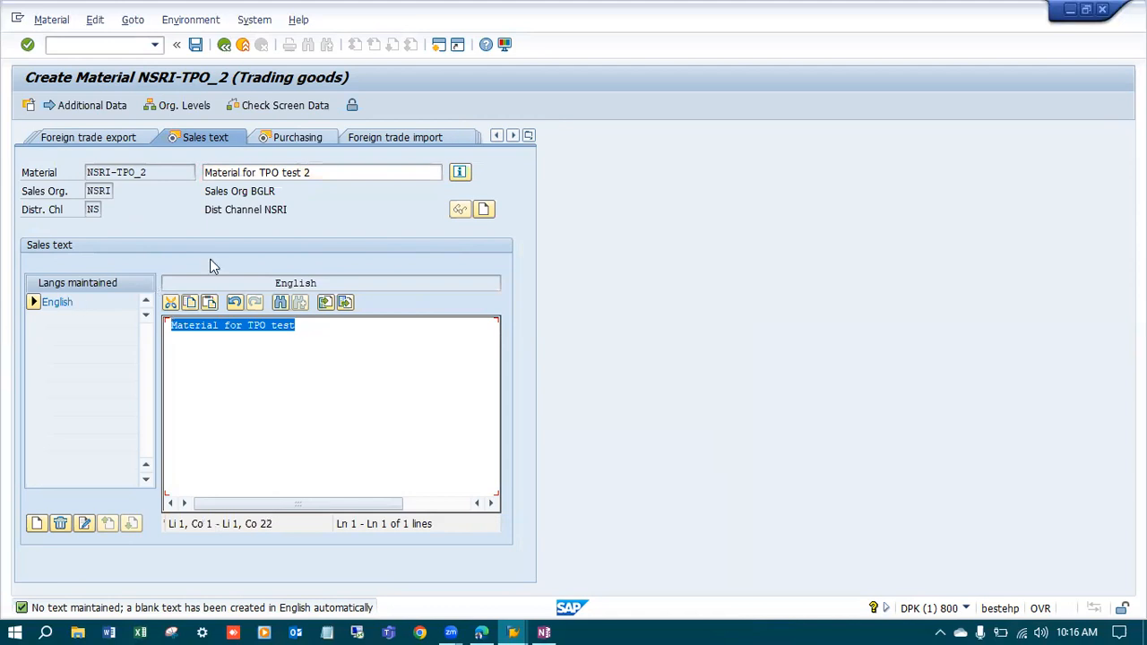
- Set the purchasing group to 001 in the purchasing data and proceed to the purchase order text
click(294, 139)
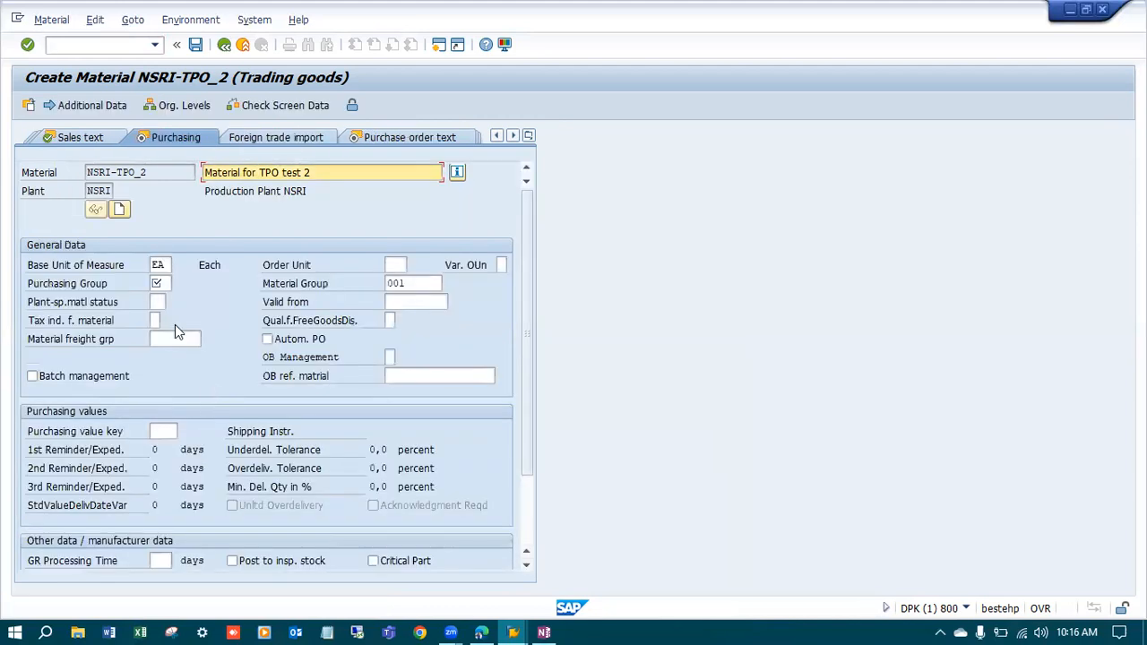
click(163, 267)
click(158, 283)
click(171, 304)
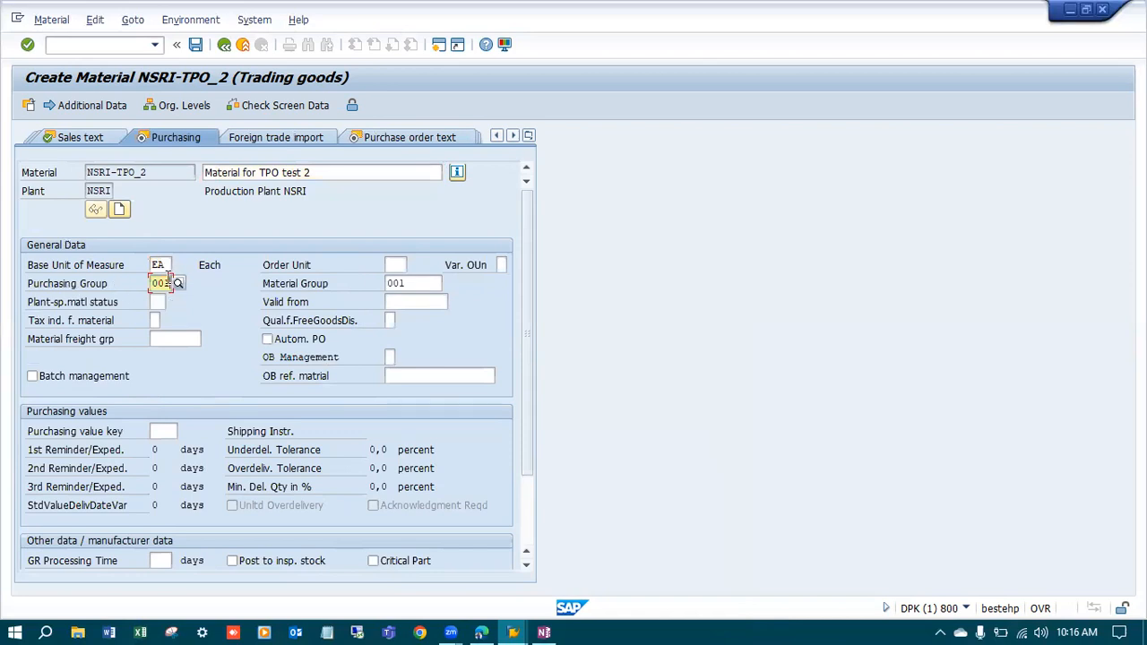
key(Return)
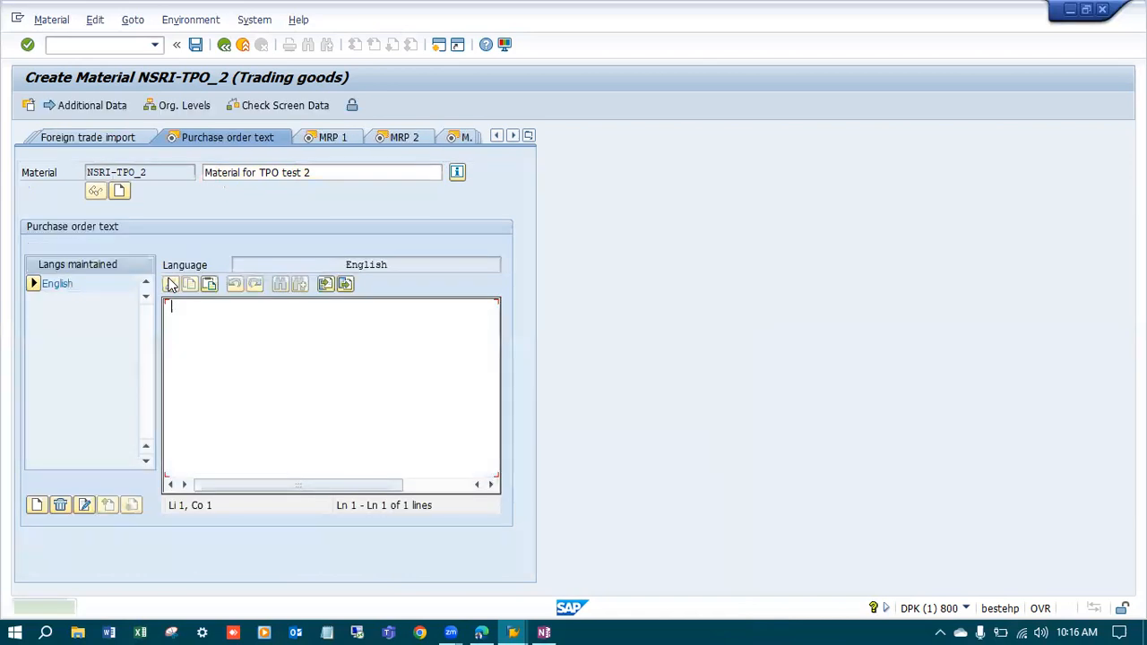
- Paste "Material for TPO test" as the English purchase order text and continue to the MRP 1 data
click(207, 313)
key(ctrl+v)
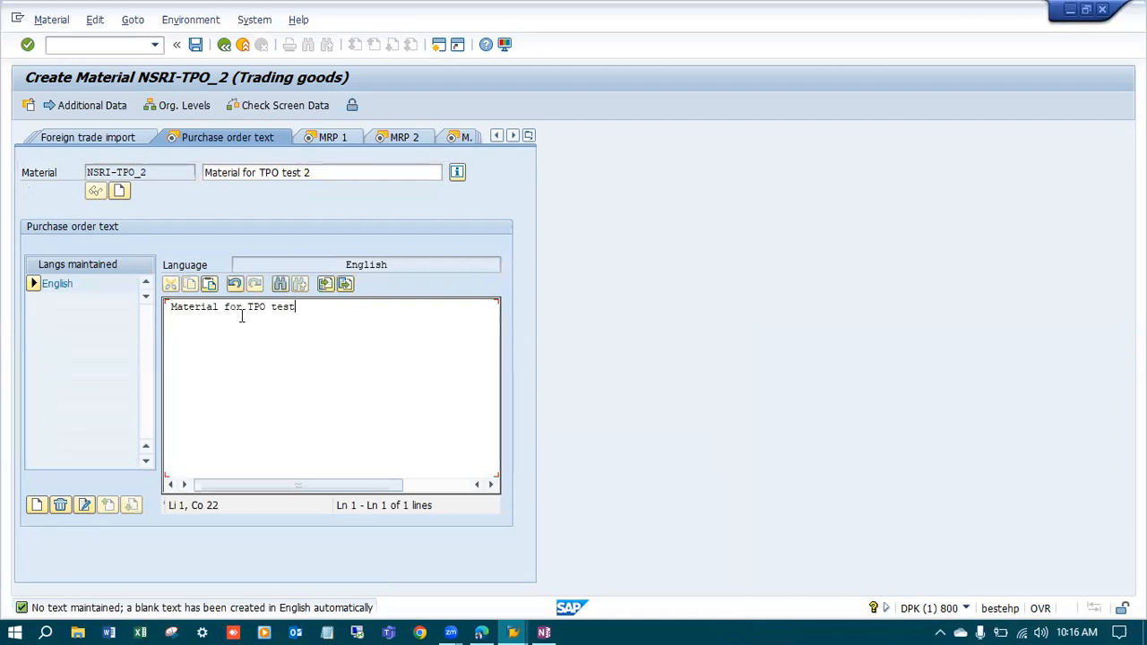
click(337, 137)
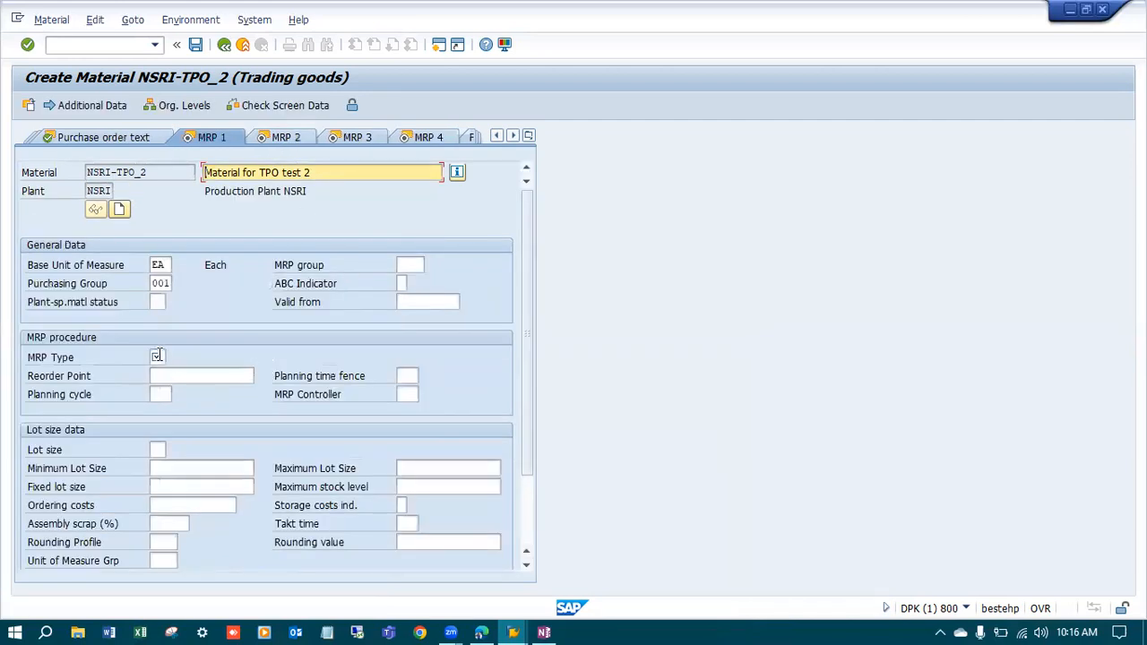
- Set the MRP type to PD, the MRP controller to 001 and the lot size to EX, and confirm
click(157, 356)
click(158, 387)
click(408, 395)
click(407, 410)
click(159, 449)
click(163, 468)
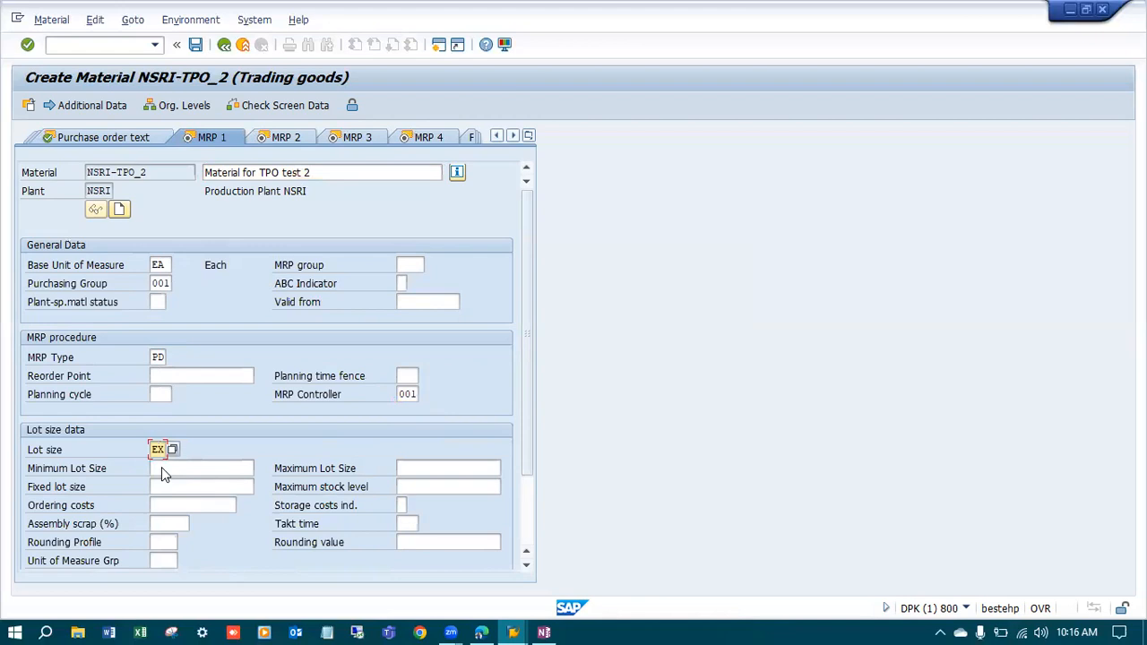
key(Return)
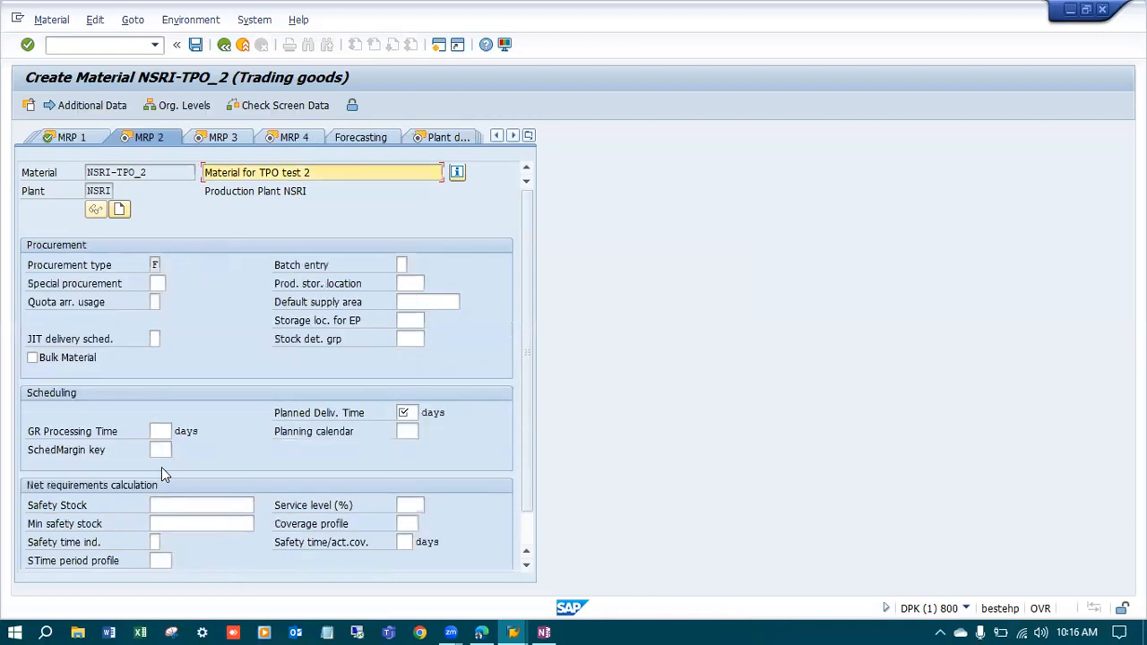
- Set the planned delivery time to 5 days and the scheduling margin key to 001 in the MRP 2 data
click(405, 413)
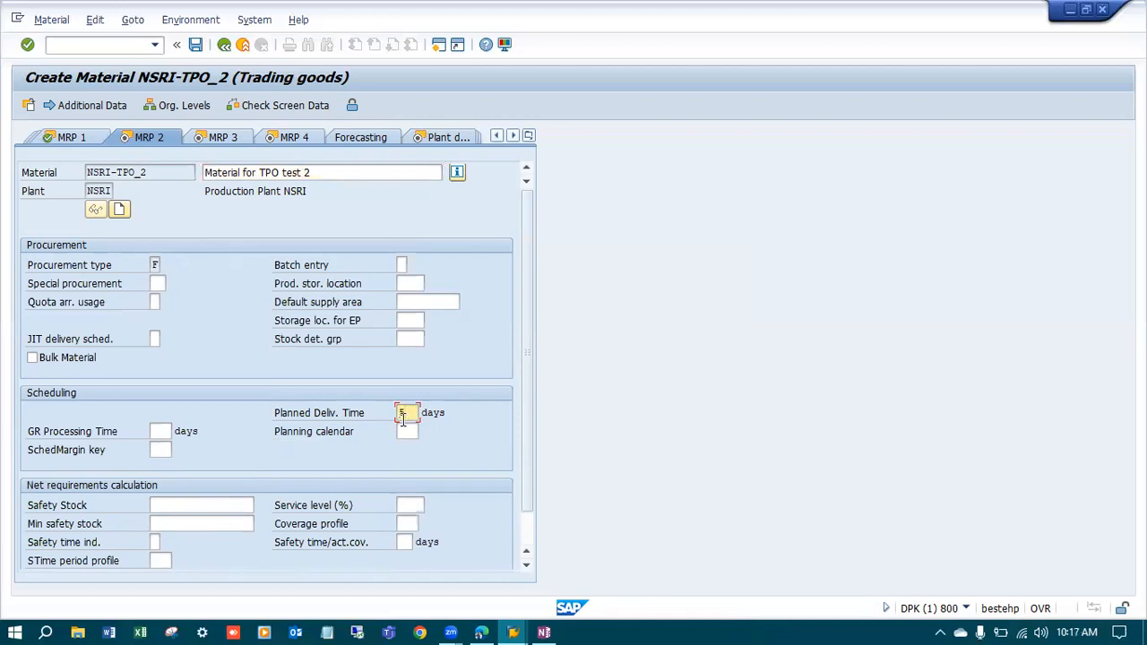
key(Return)
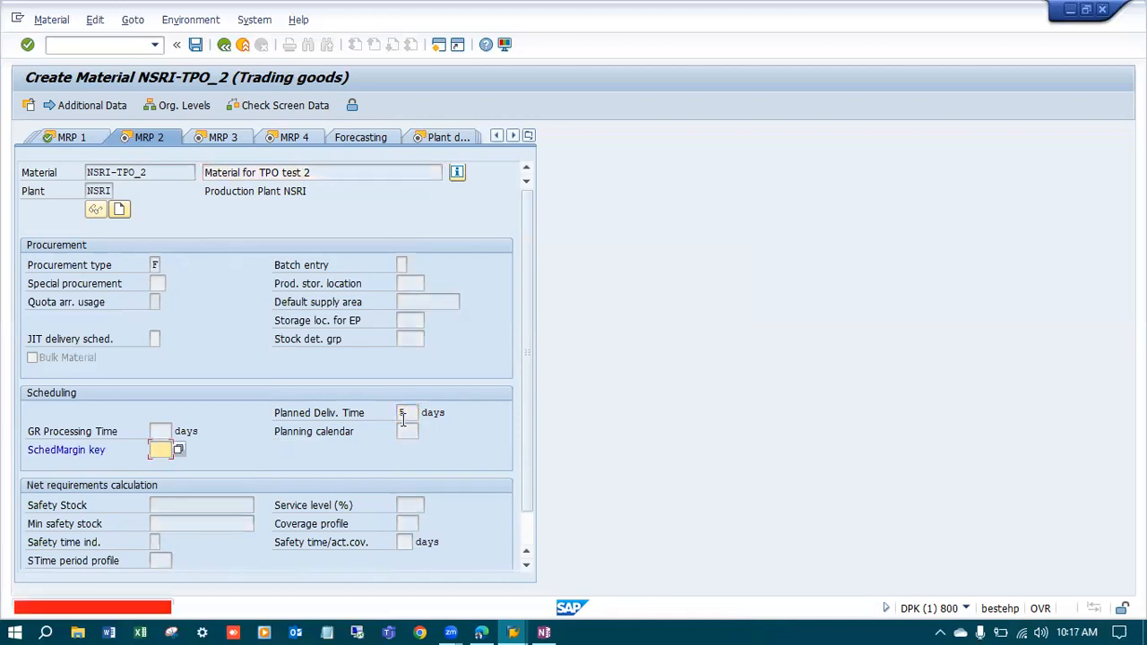
click(159, 449)
click(178, 465)
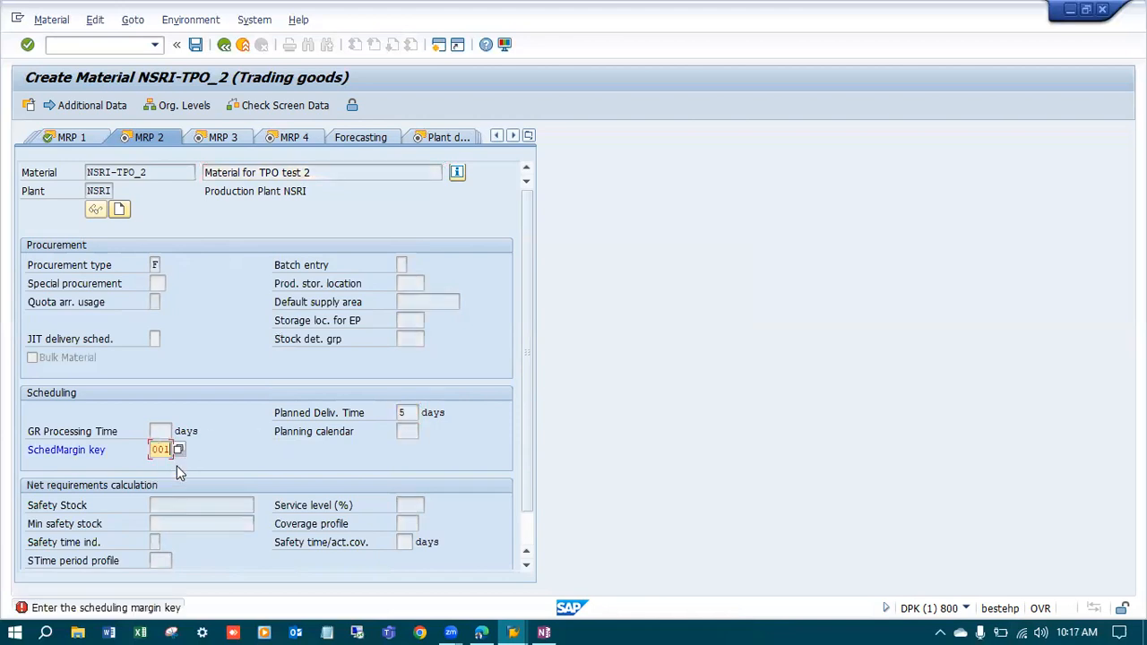
key(Return)
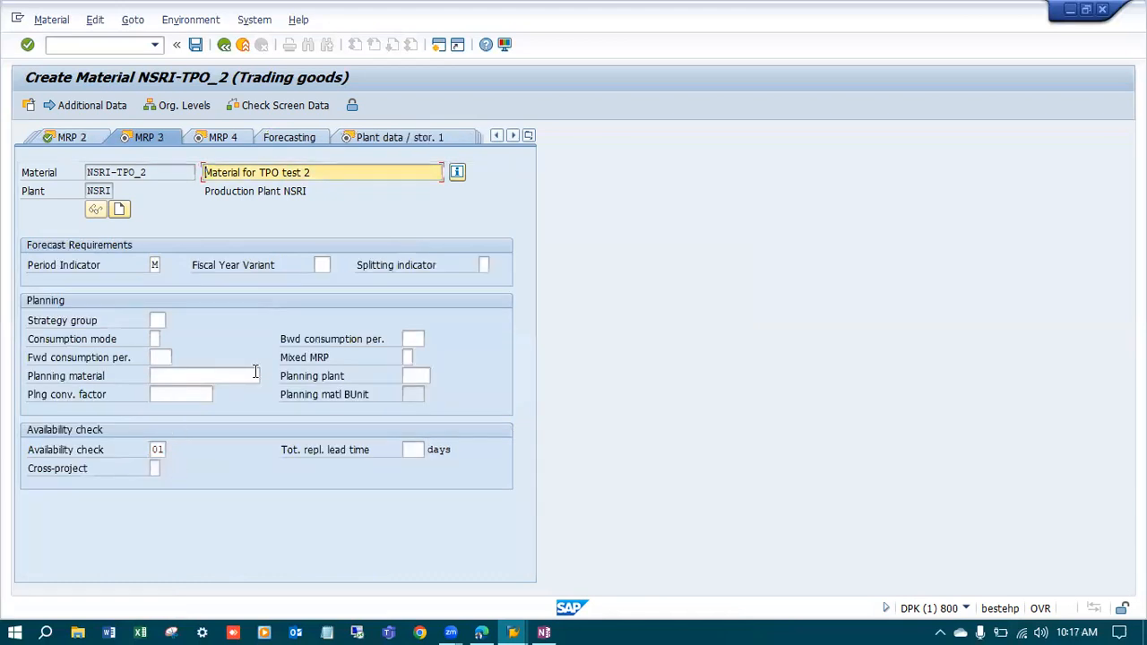
- Proceed from the MRP 3 data to the Accounting 1 data and set the standard price to 99
key(Return)
key(Return)
key(Return)
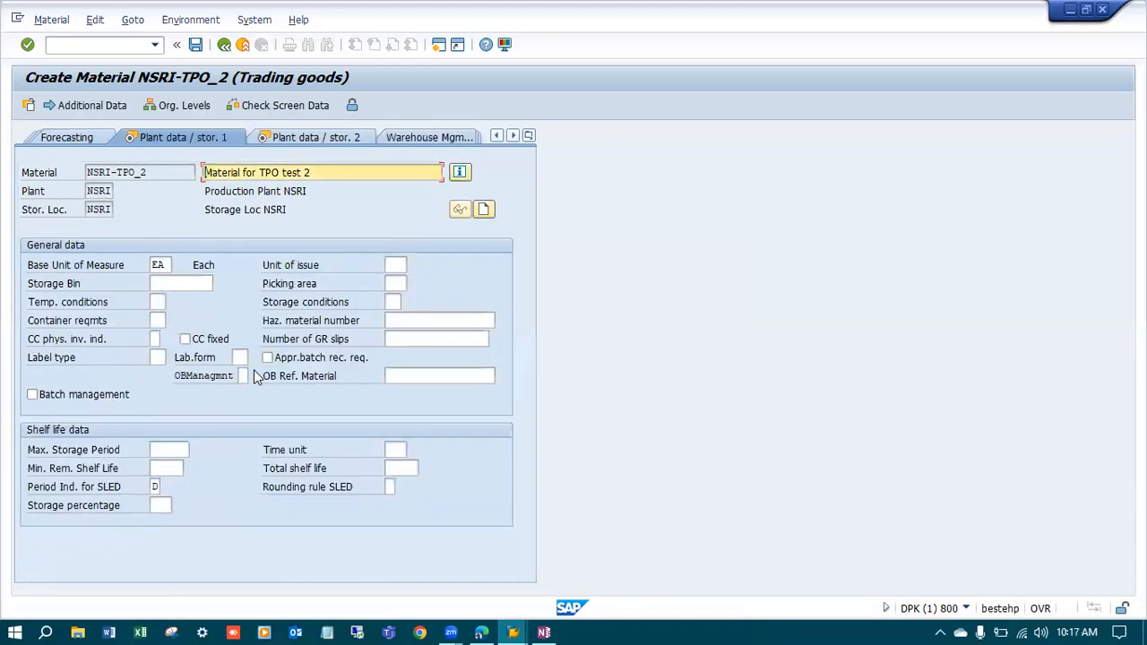
key(Return)
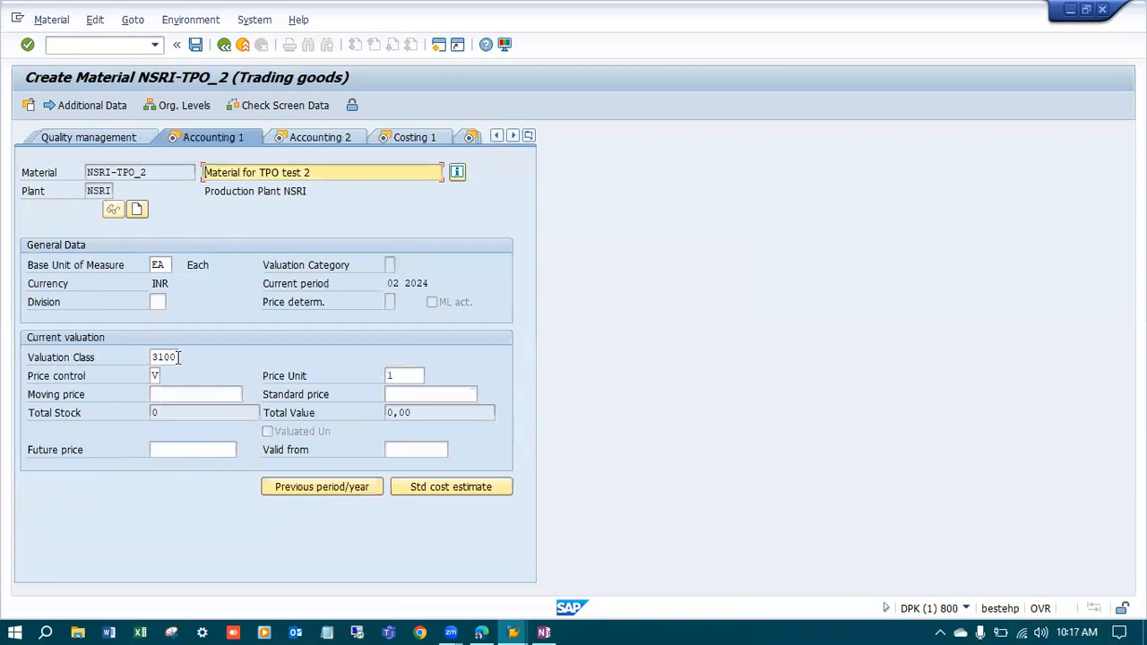
click(419, 392)
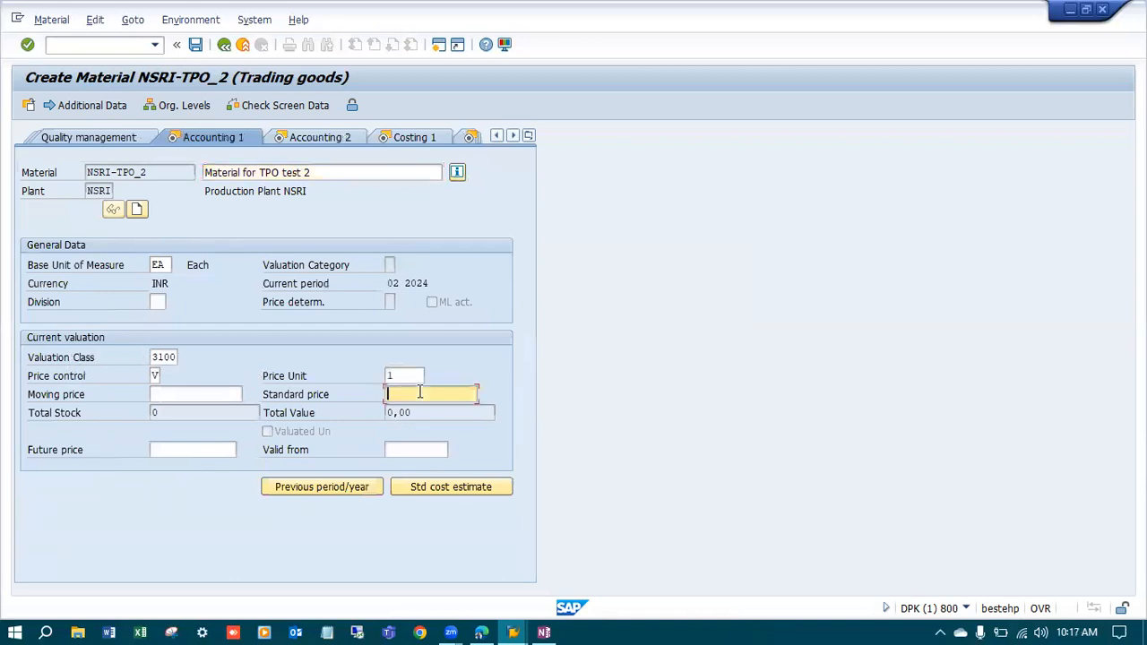
key(BackSpace)
click(409, 412)
- Continue through the remaining accounting and costing data and save the new material
key(Return)
key(Return)
key(Return)
key(Return)
key(Return)
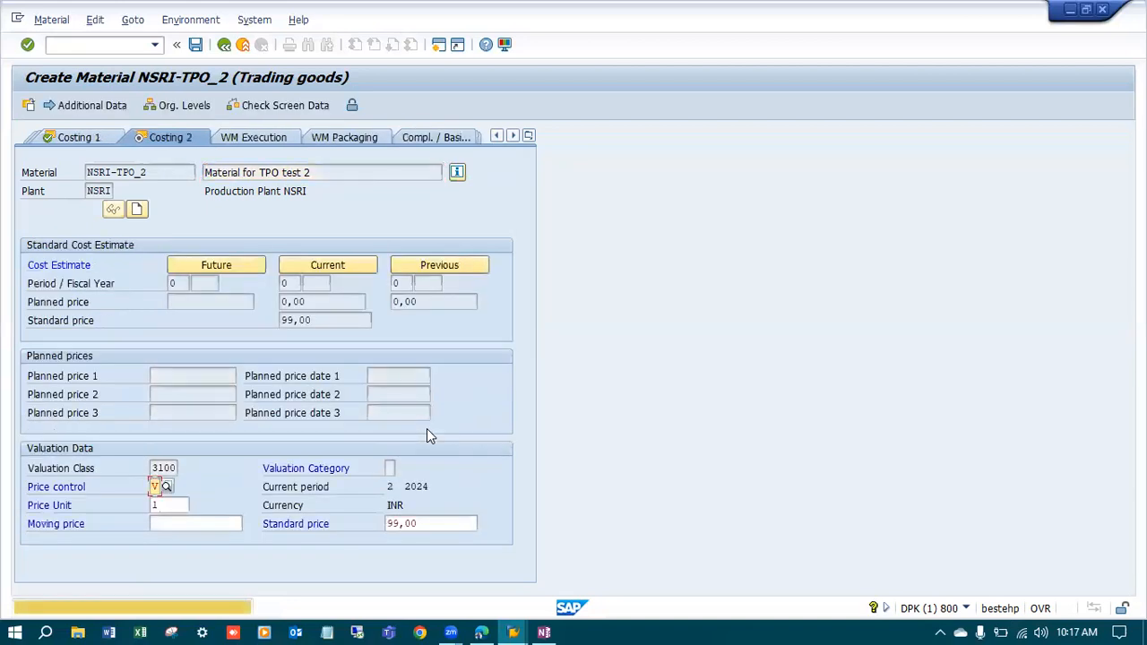
key(Return)
click(223, 347)
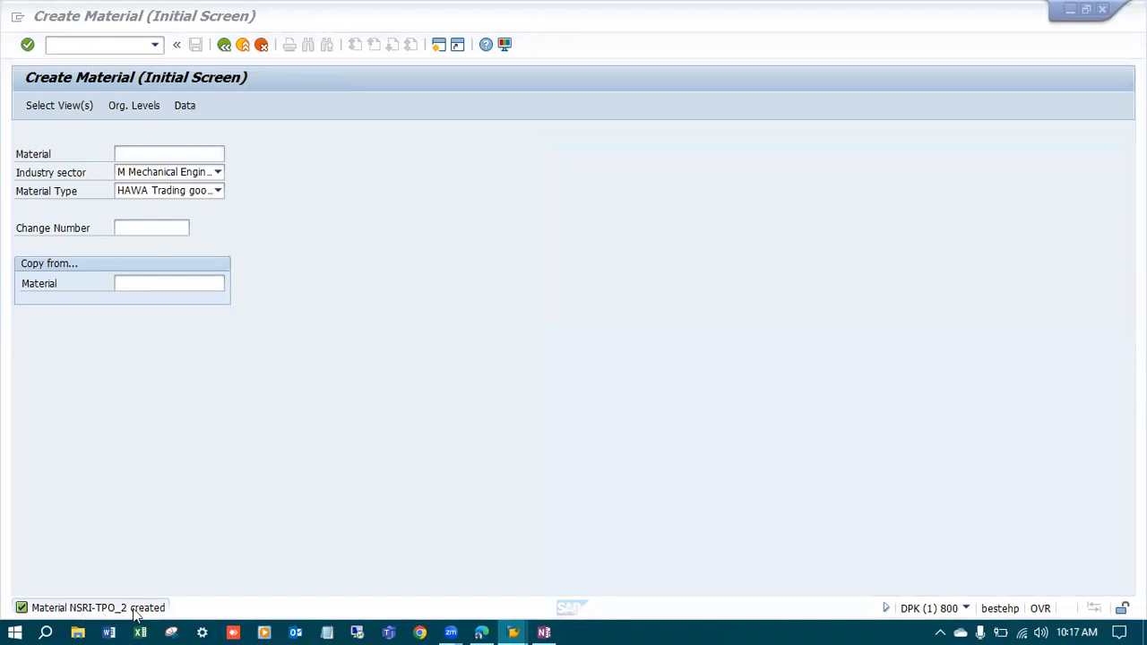
- Switch to the OneNote notes, update the material name to NSRI-TPO_2 and highlight the line about sales order VA01
click(545, 631)
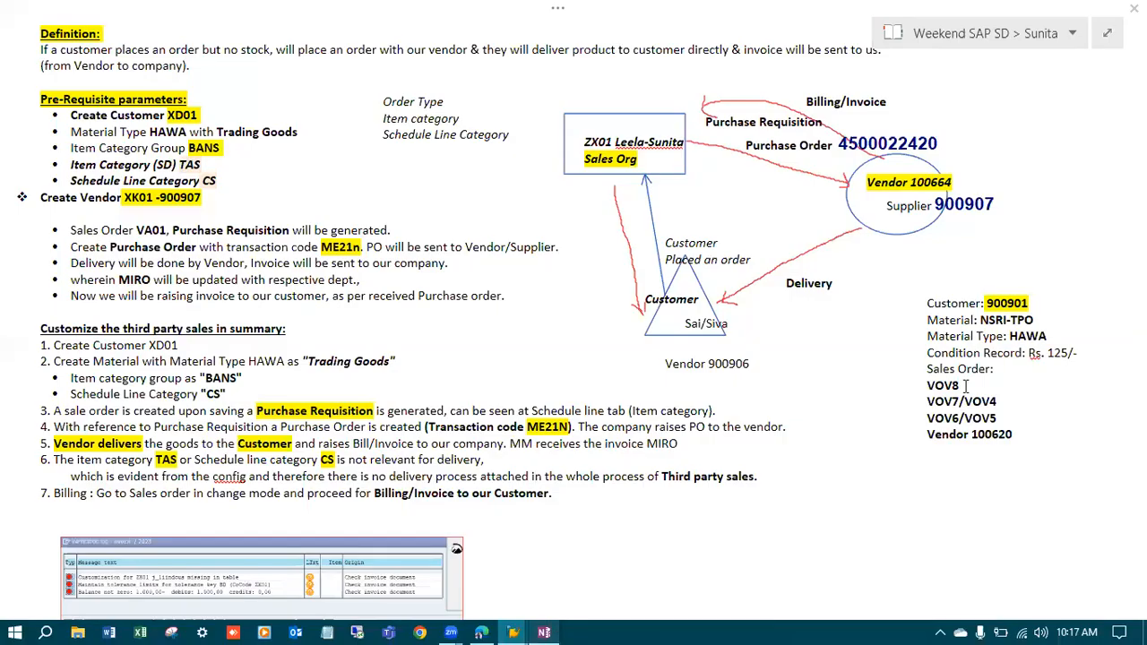
click(1040, 320)
text(_2)
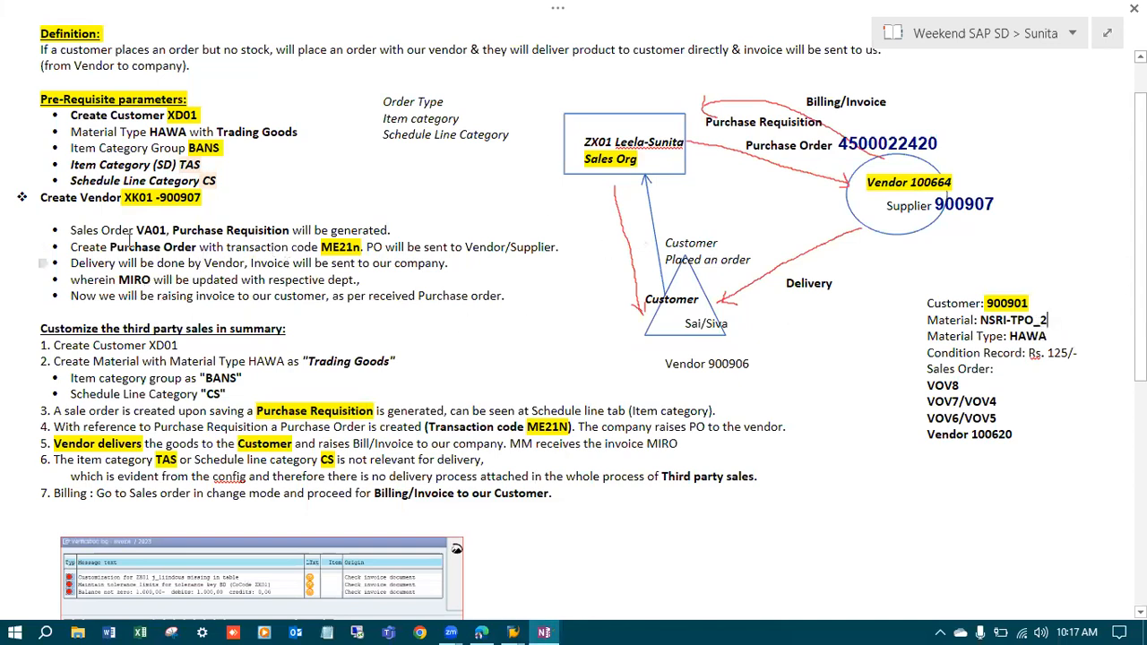
drag(69, 230, 394, 231)
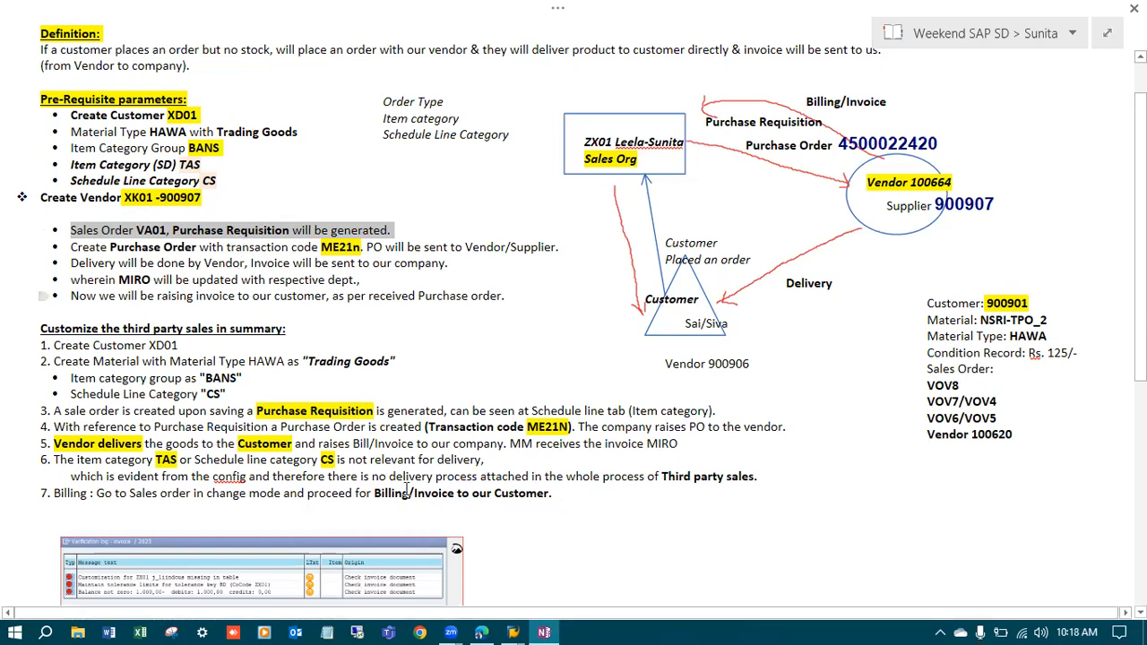
- Return to SAP, start transaction VA01 and choose the standard order type
click(512, 633)
text(/nVA01)
key(Return)
key(BackSpace)
click(163, 190)
- Fill in the sales organization, distribution channel and division, and proceed to the standard order overview
click(157, 228)
key(BackSpace)
click(154, 243)
click(155, 246)
key(BackSpace)
click(154, 259)
click(155, 264)
key(BackSpace)
click(156, 279)
key(Return)
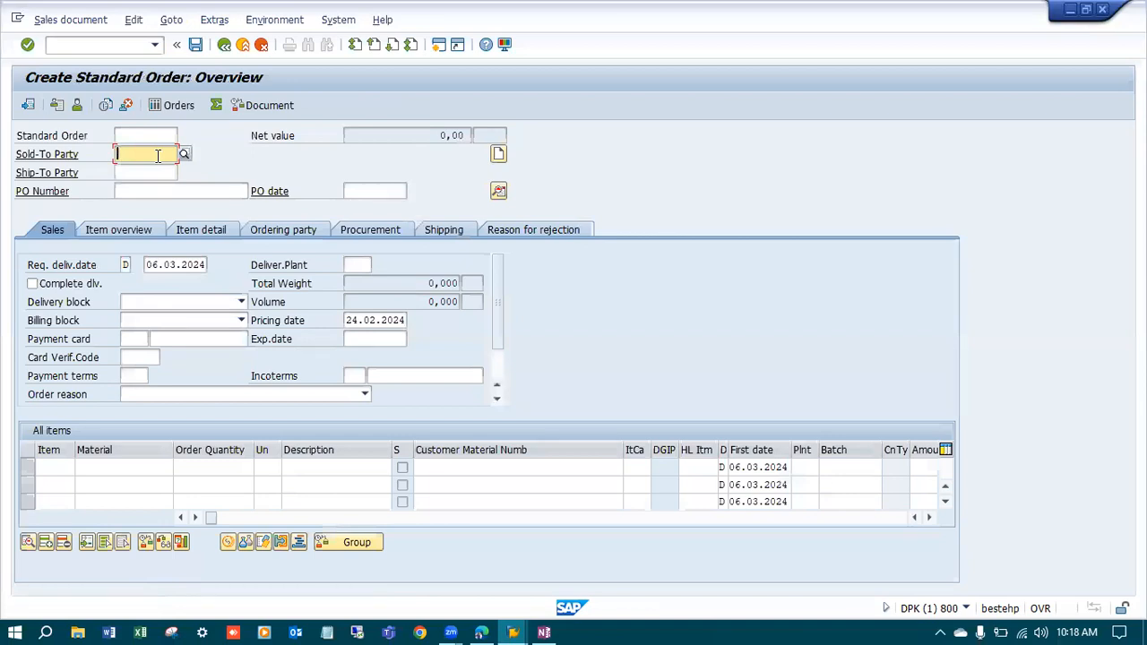
- Enter the customer's number as the order's sold-to party
text(900)
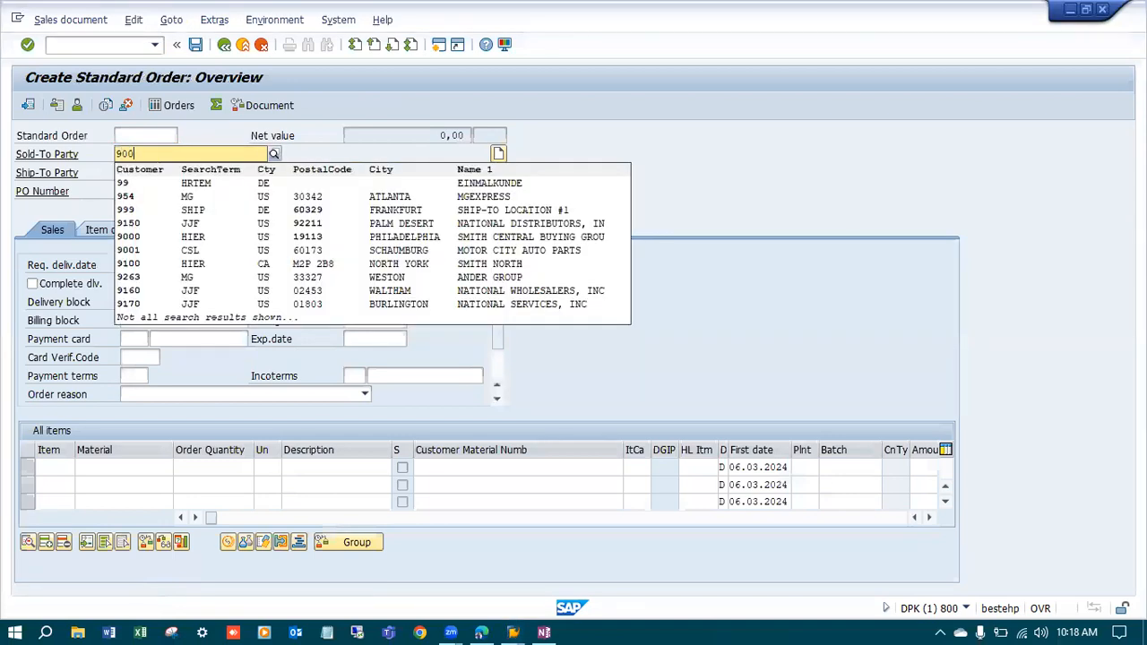
text(9)
text(01)
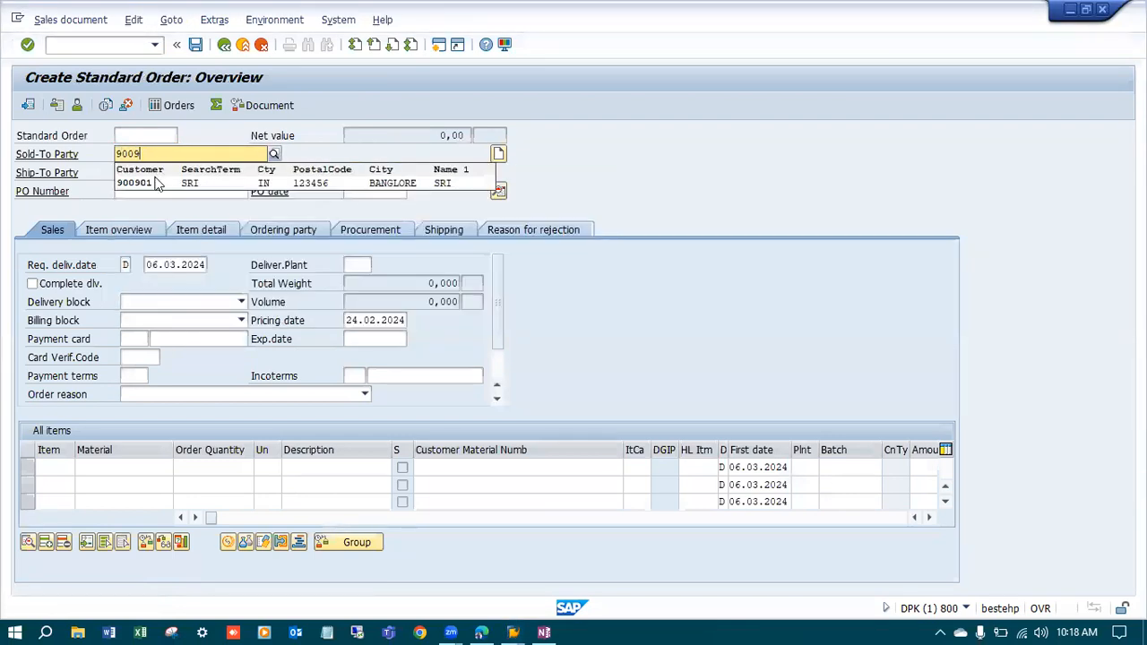
click(158, 179)
- Set the PO number to "TPO Test" and the PO date to 24.02.2024, and confirm the order header
click(150, 191)
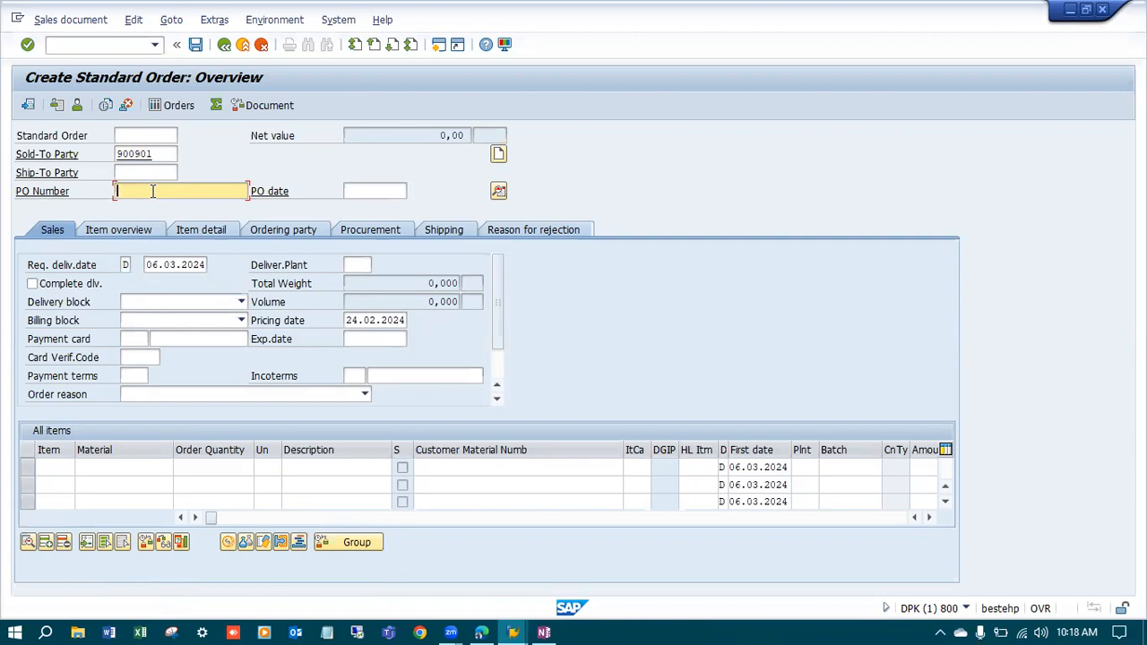
text(TPO)
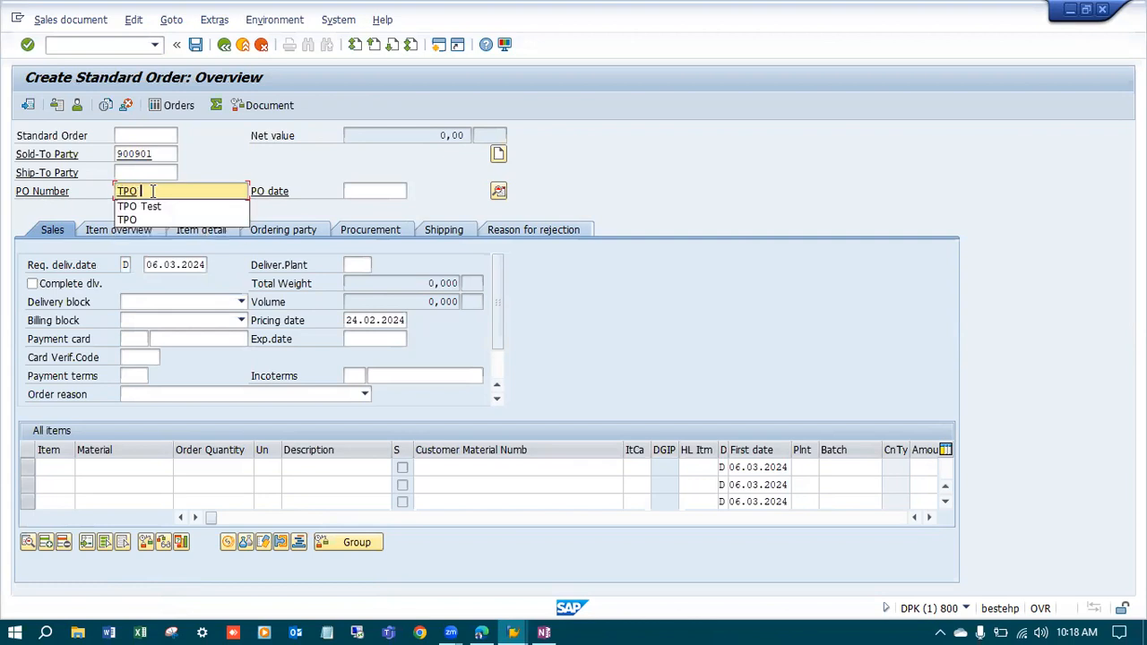
text( Test)
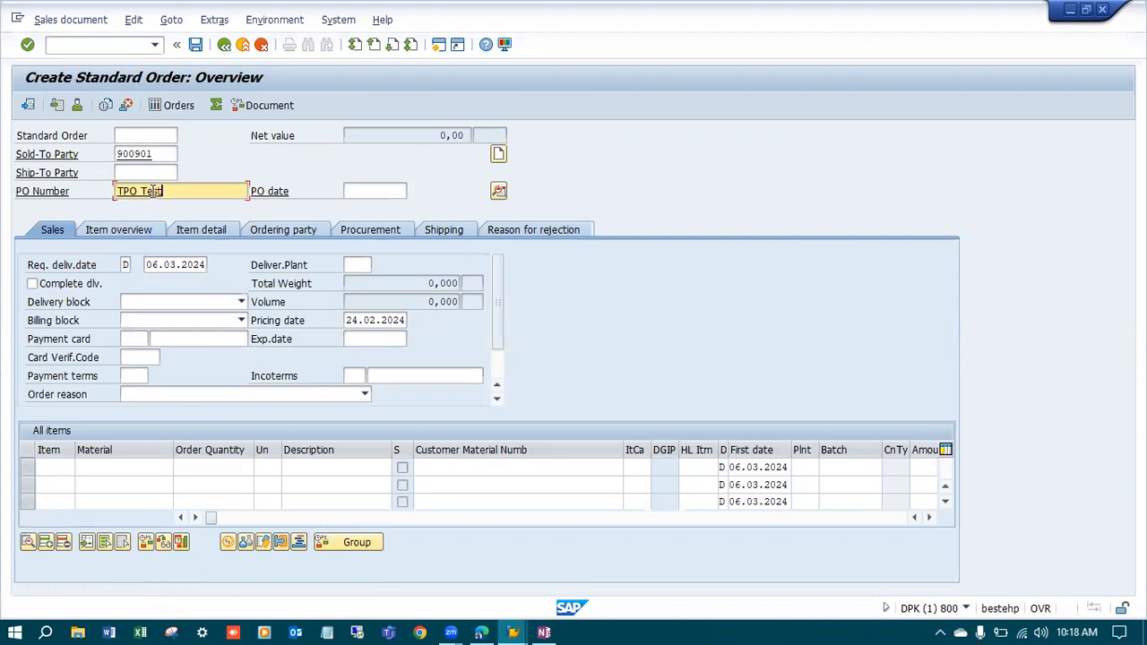
click(381, 198)
click(388, 206)
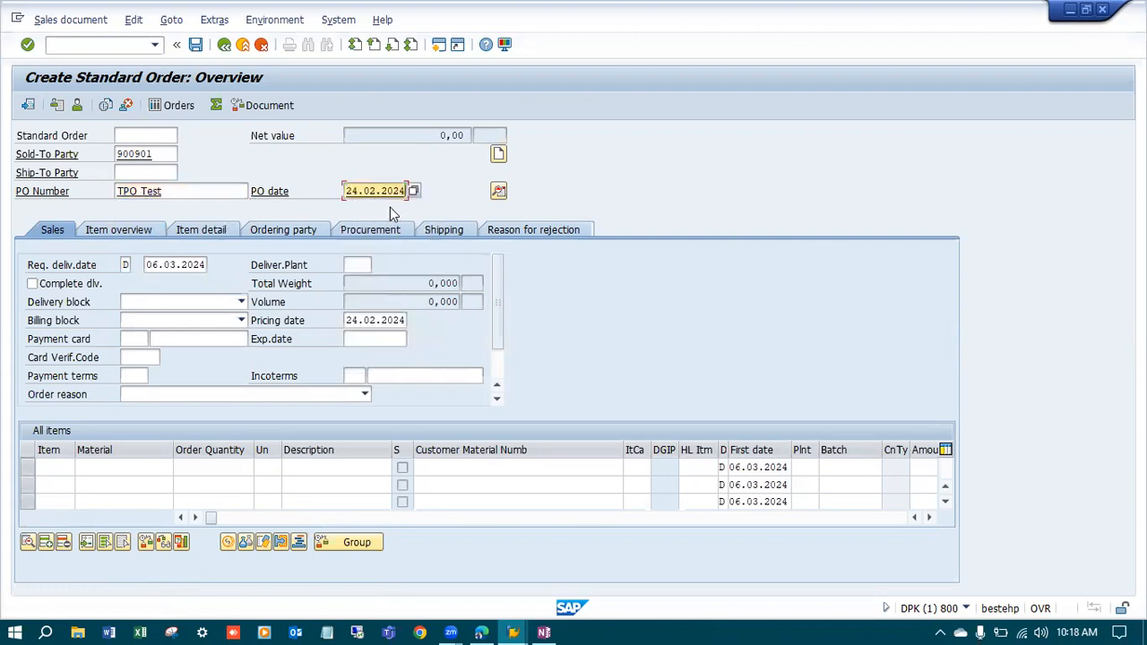
key(Return)
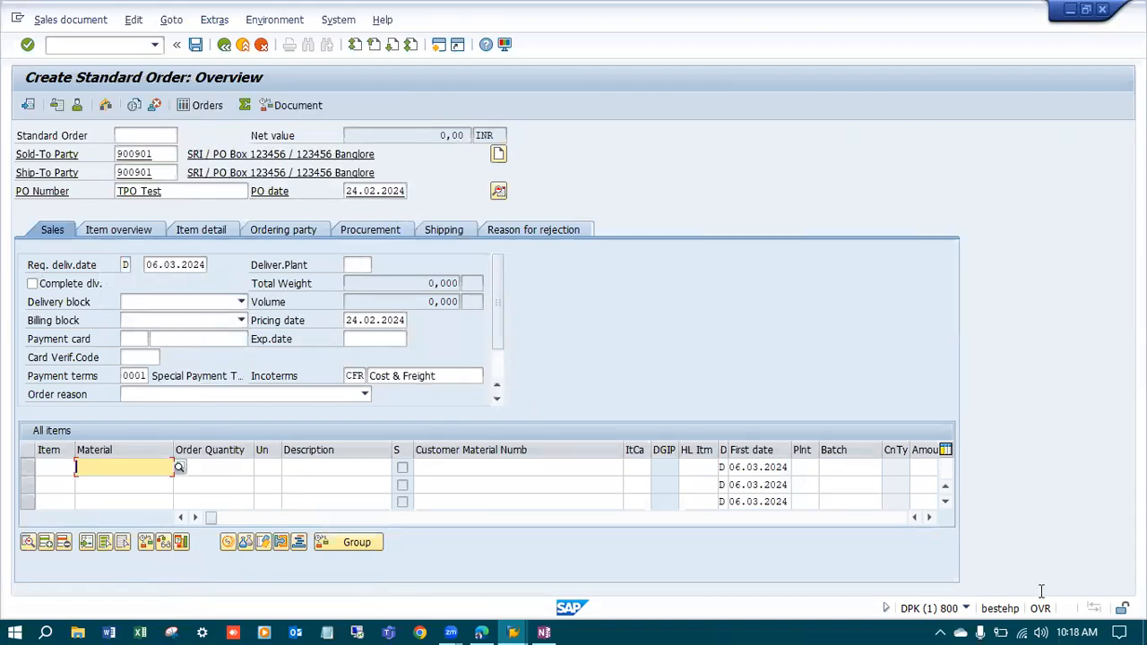
- Check the system calendar and set the requested delivery date to 28.02.2024
click(1080, 596)
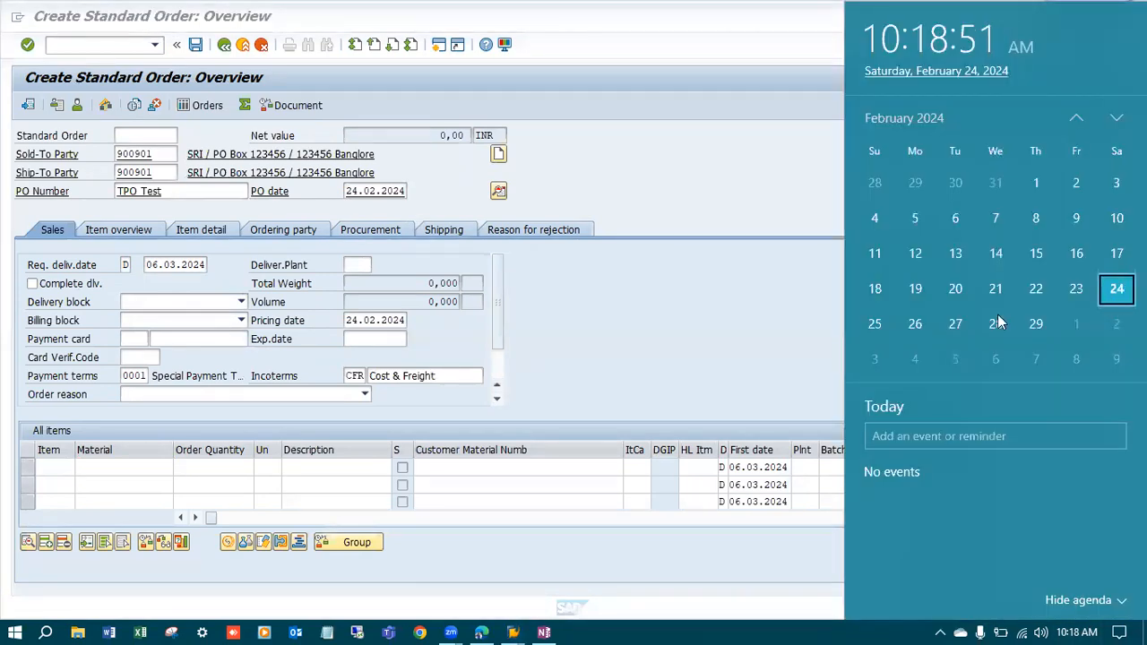
click(615, 357)
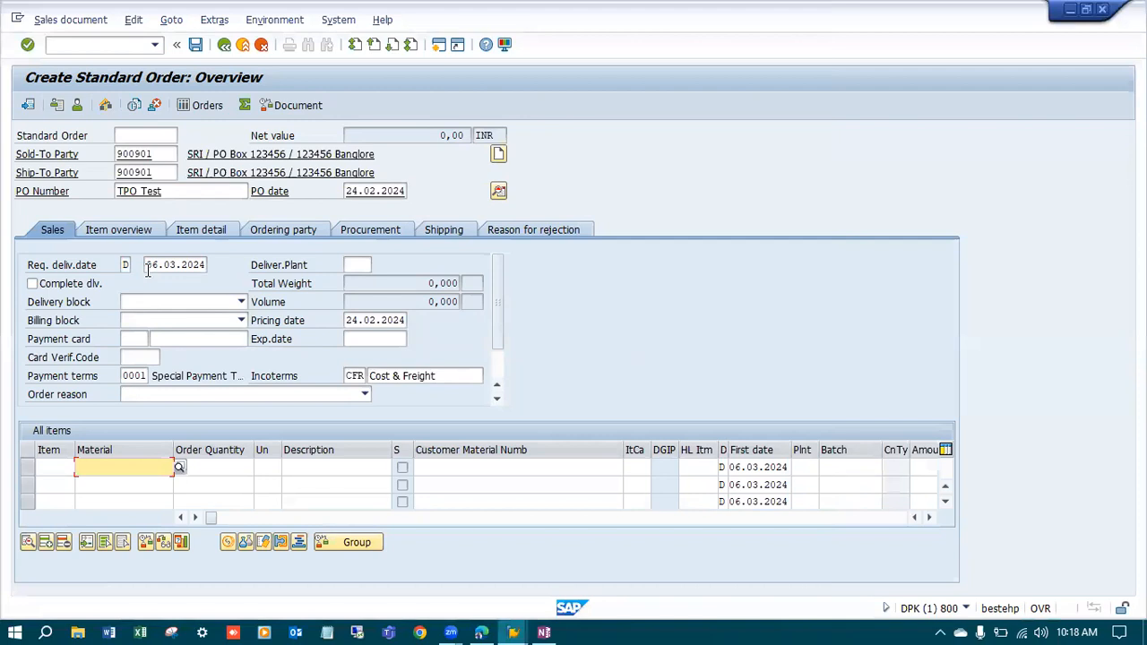
click(147, 265)
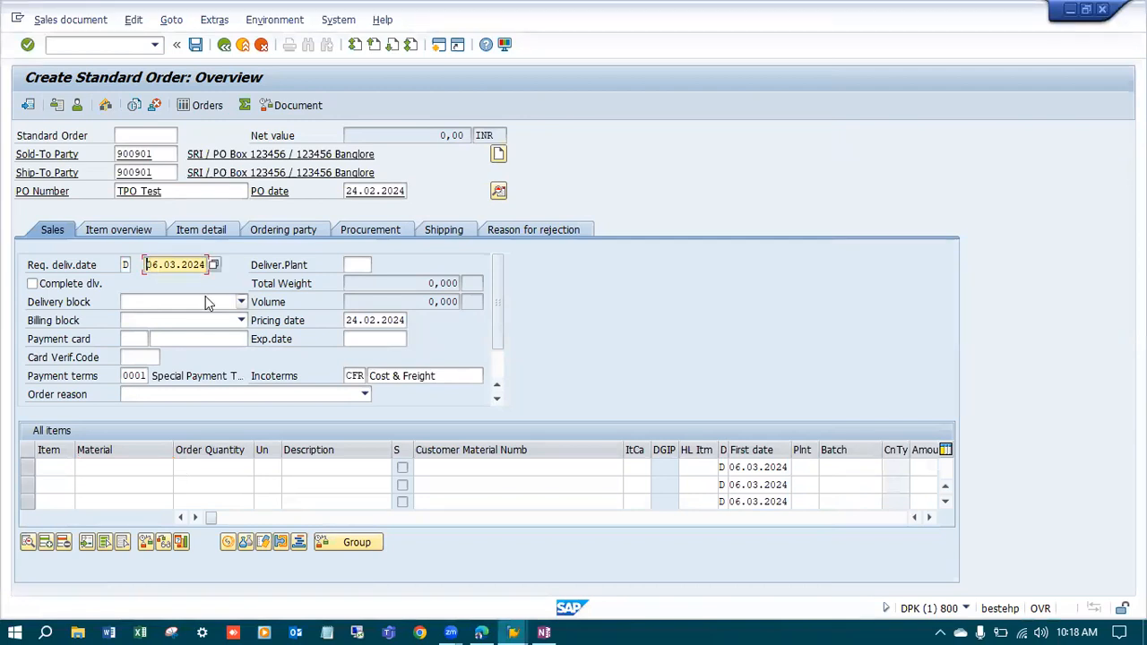
text(28.0)
- Add material NSRI-TPO_2 with an order quantity of 1 as the first item and acknowledge the billing date information
click(123, 464)
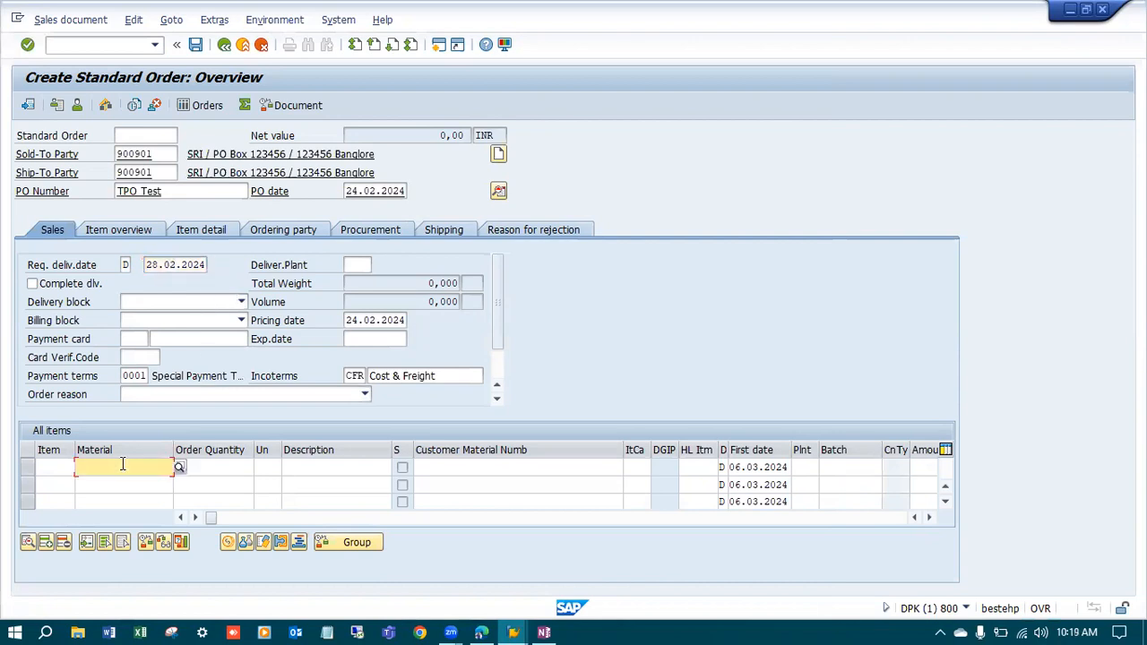
text(NSR)
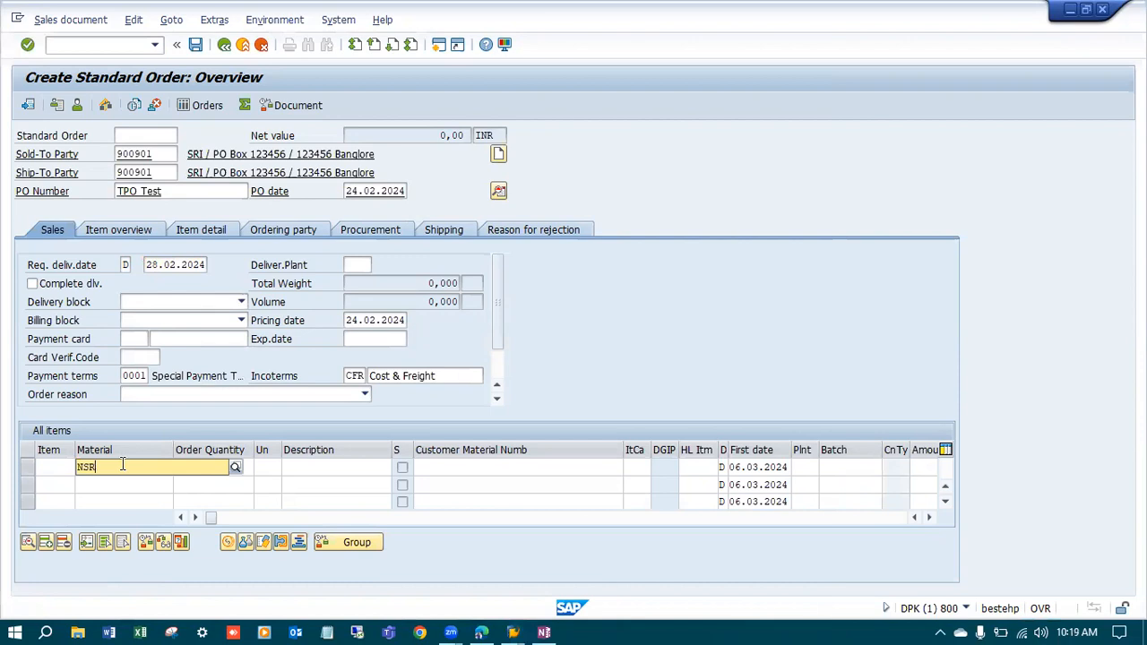
text(I-TR)
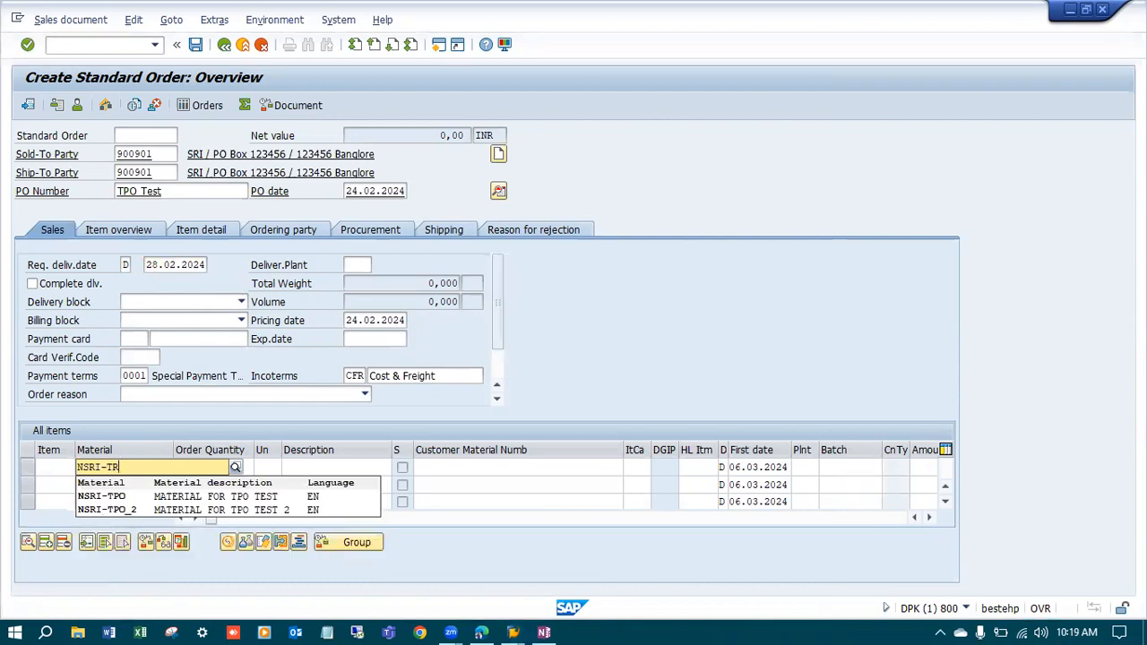
key(BackSpace)
text(PO_)
key(BackSpace)
text(_@)
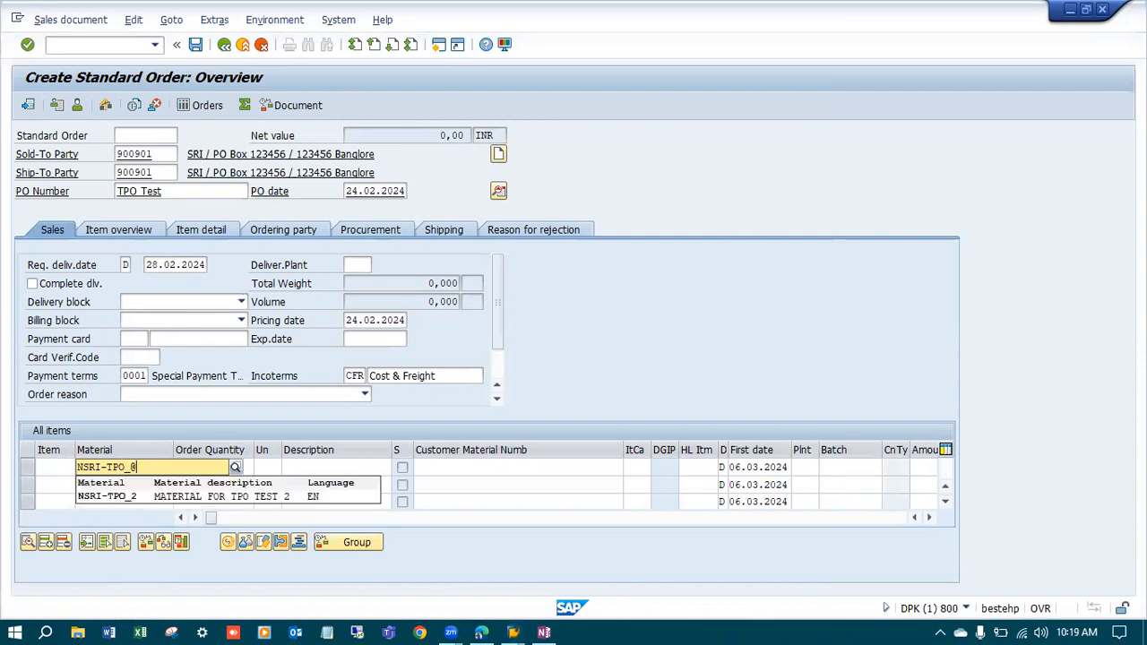
text(2)
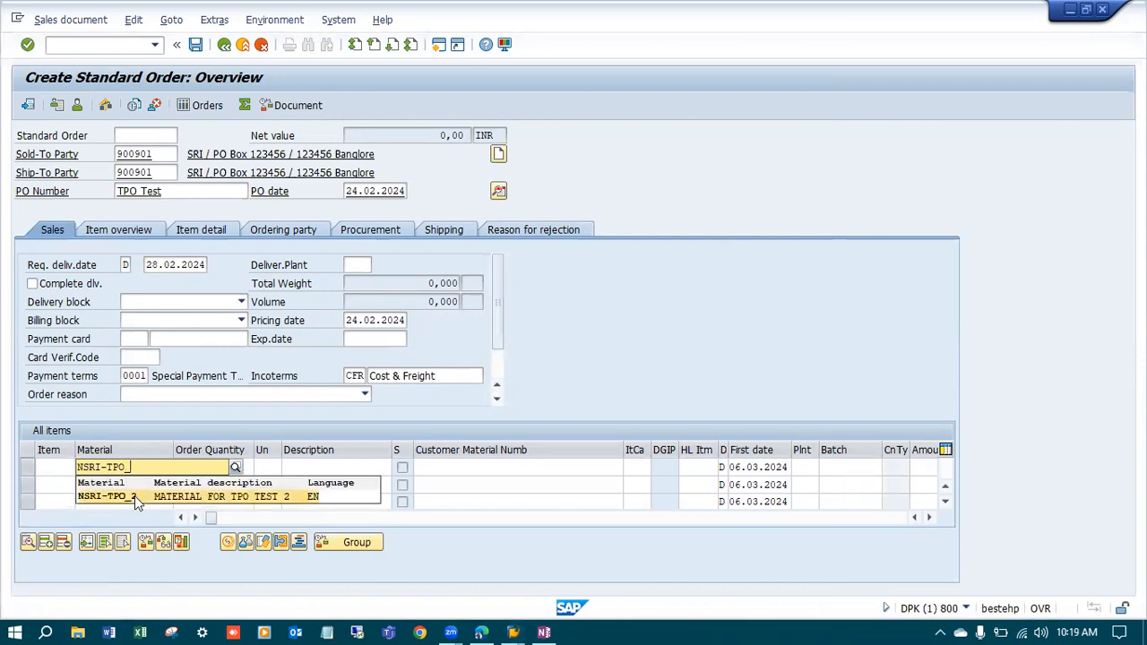
click(134, 495)
click(227, 468)
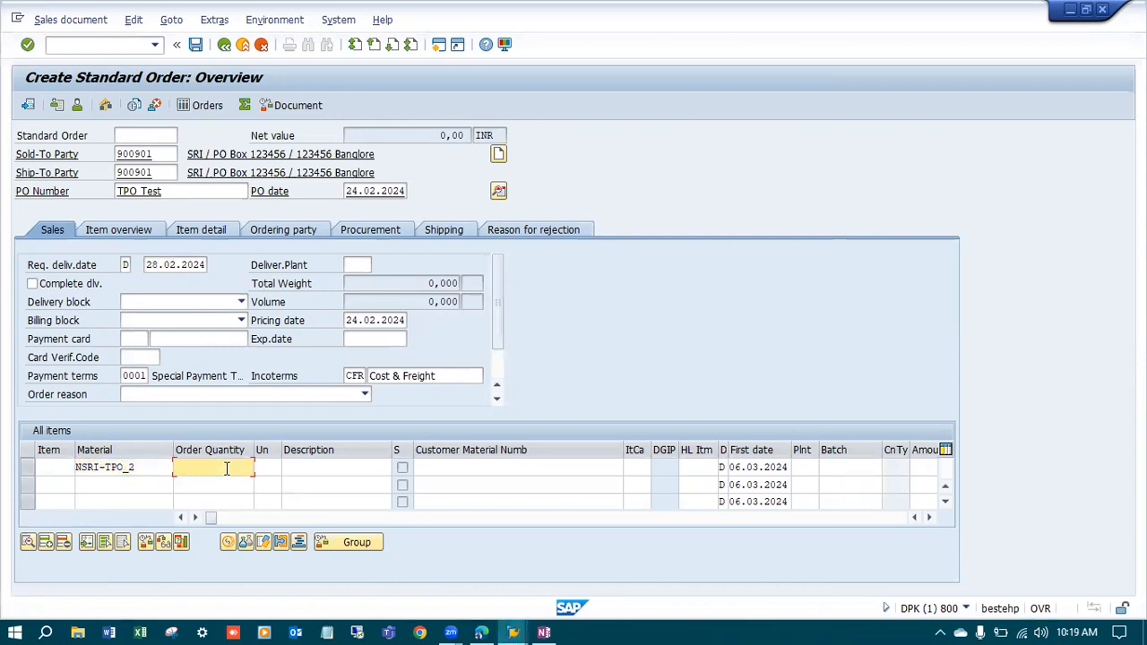
text(1)
key(Return)
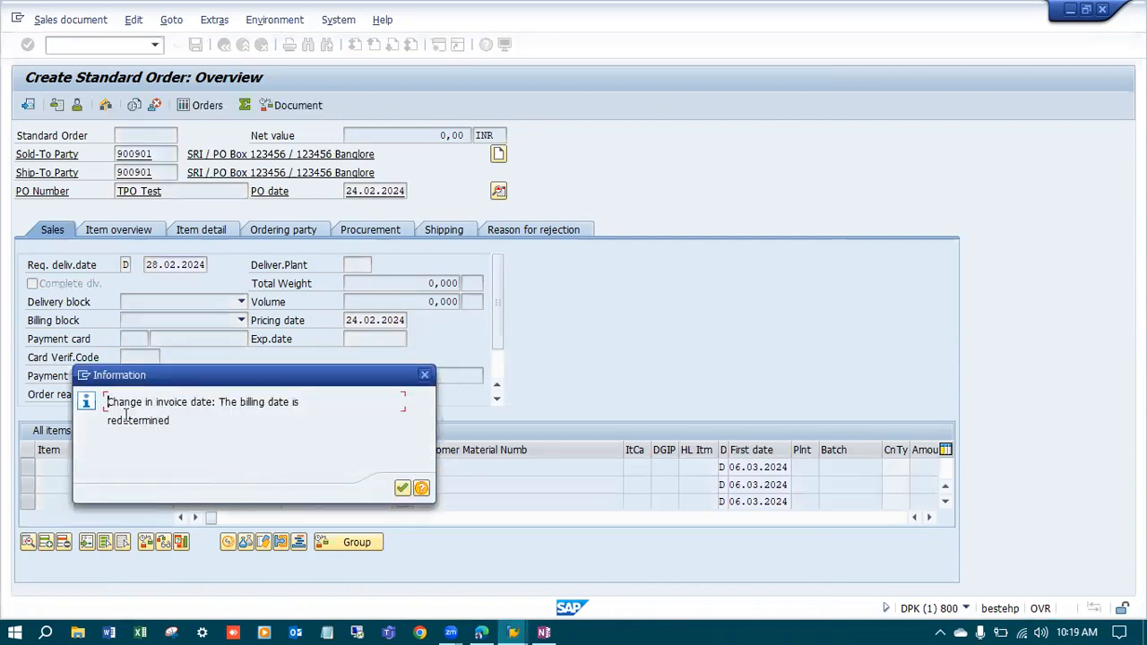
click(403, 487)
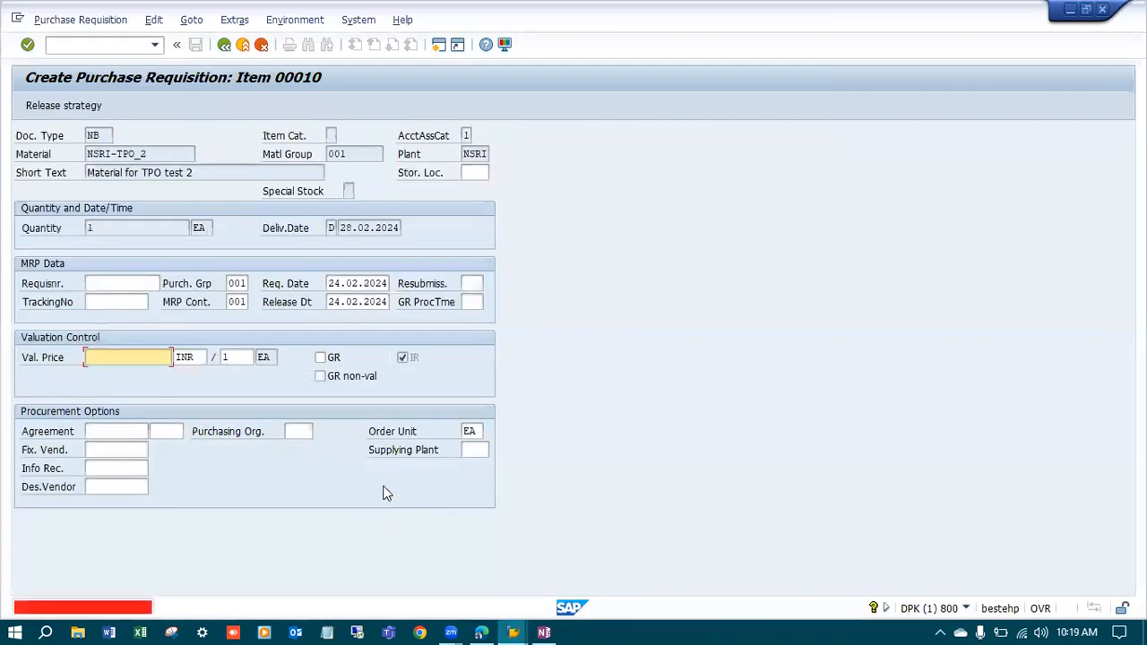
- Set the purchase requisition's valuation price to 99 and accept the proposed delivery in the purchase order scheduling
text(99)
key(Return)
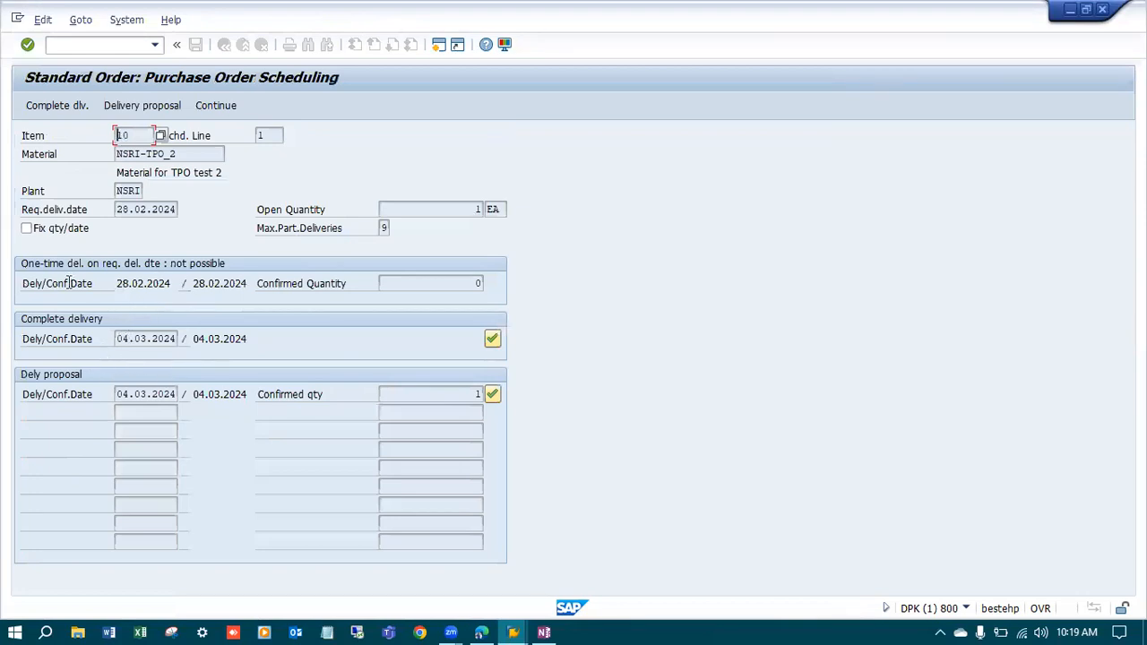
drag(118, 283, 176, 283)
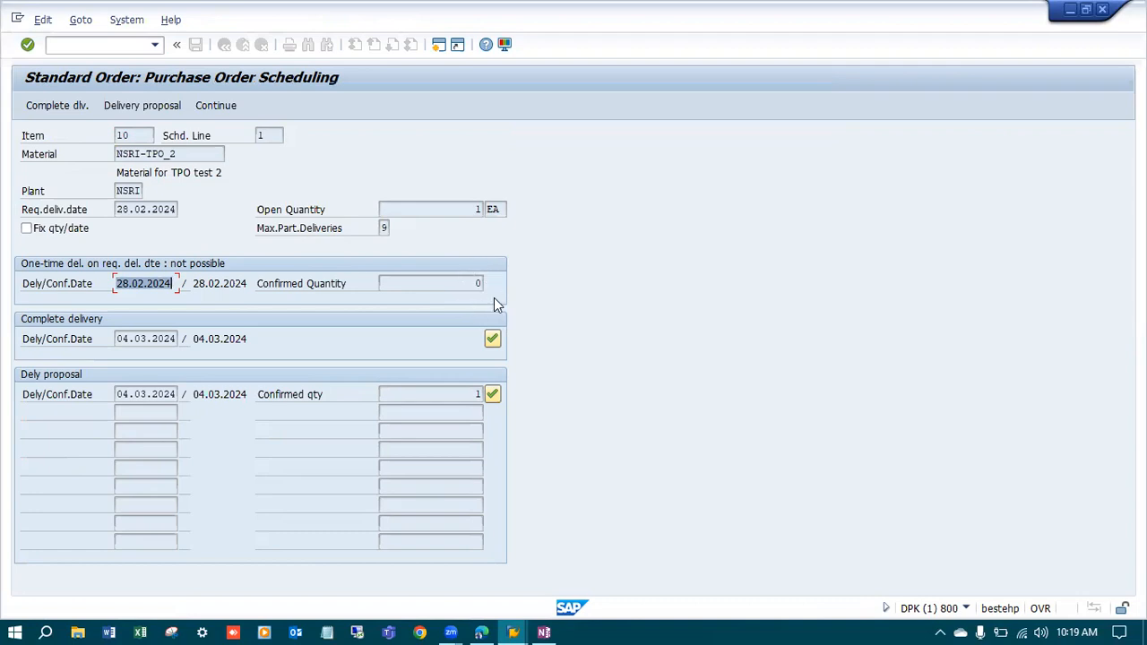
click(116, 339)
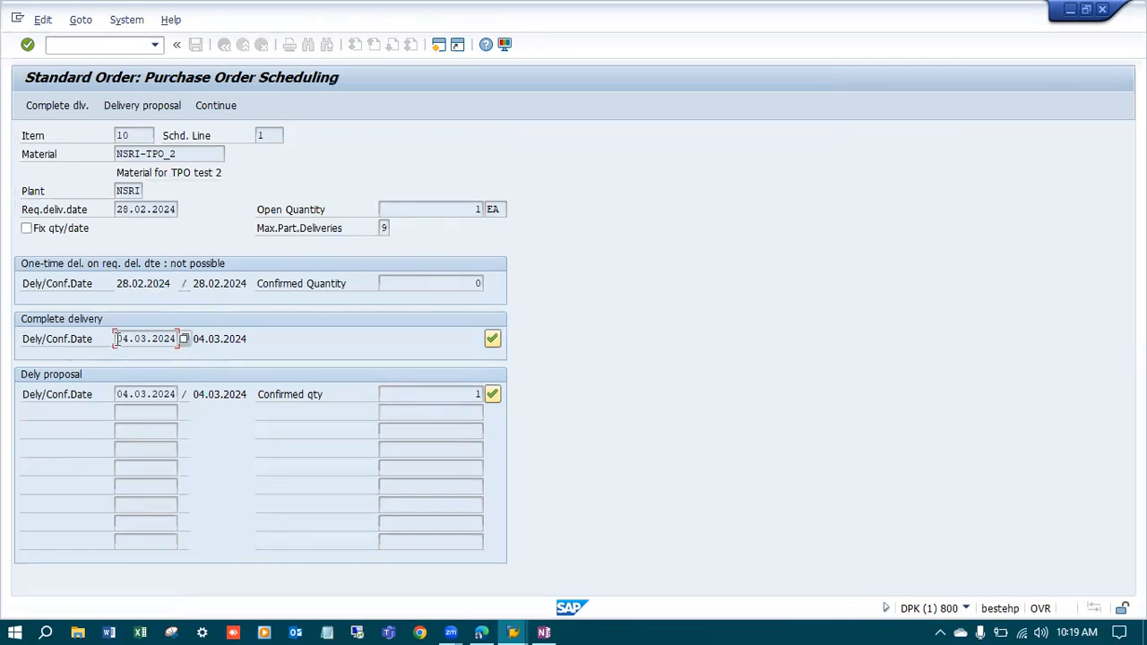
click(492, 395)
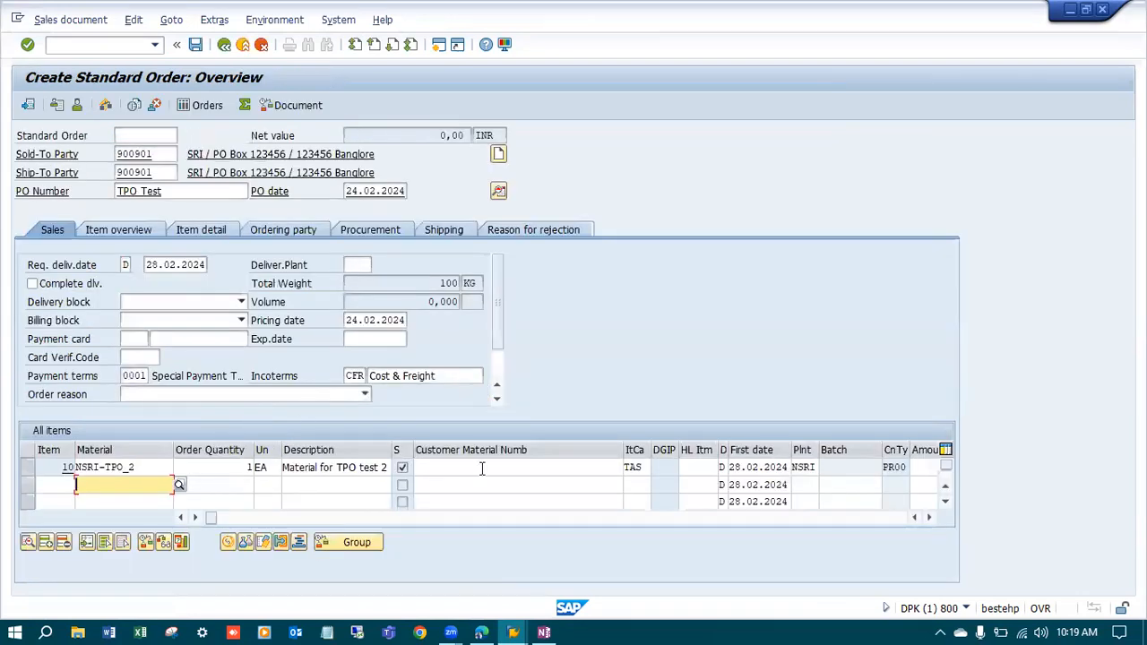
- Narrow the customer material number column and compare the item category with the TAS prerequisite in the OneNote notes
drag(624, 450, 548, 450)
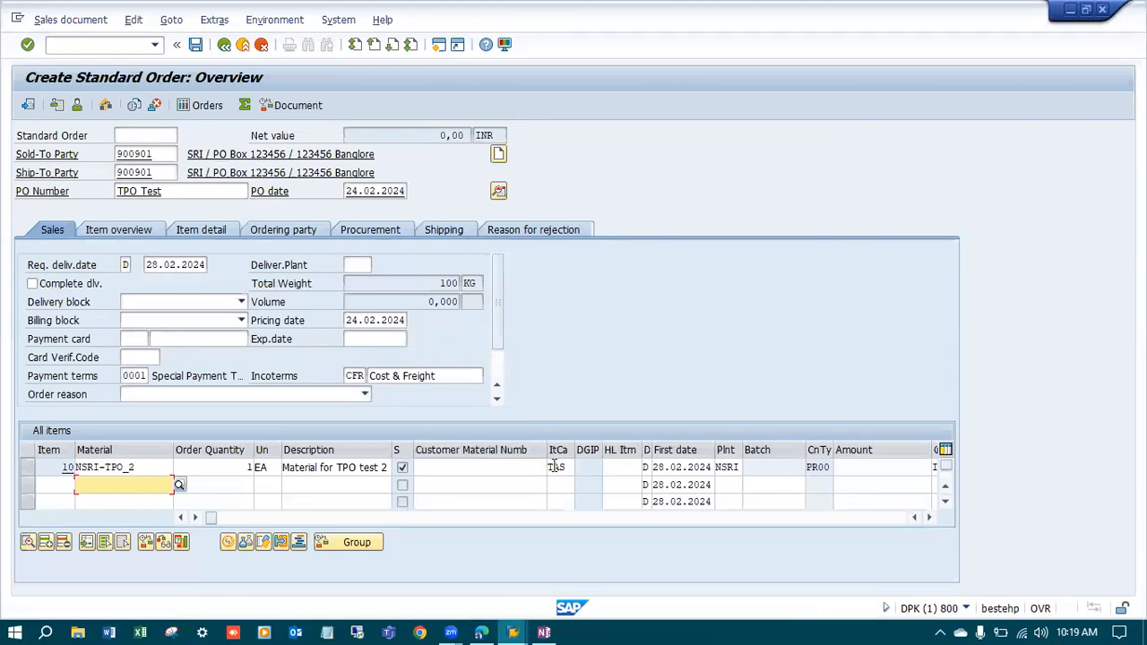
click(544, 632)
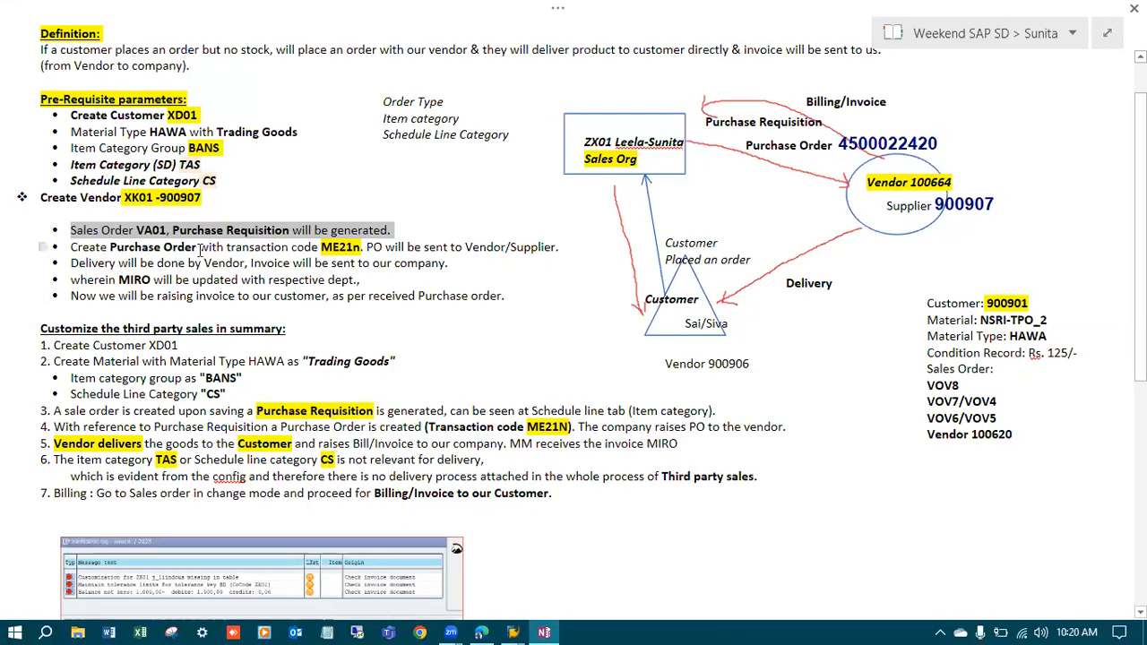
click(204, 165)
drag(160, 165, 69, 168)
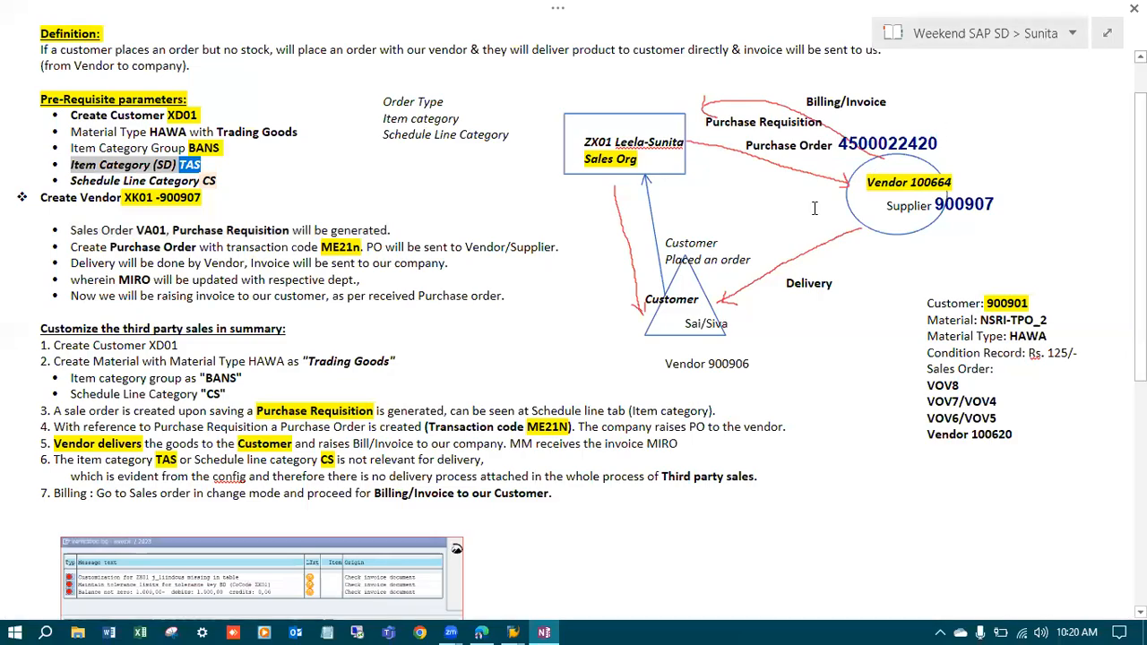
key(alt+Tab)
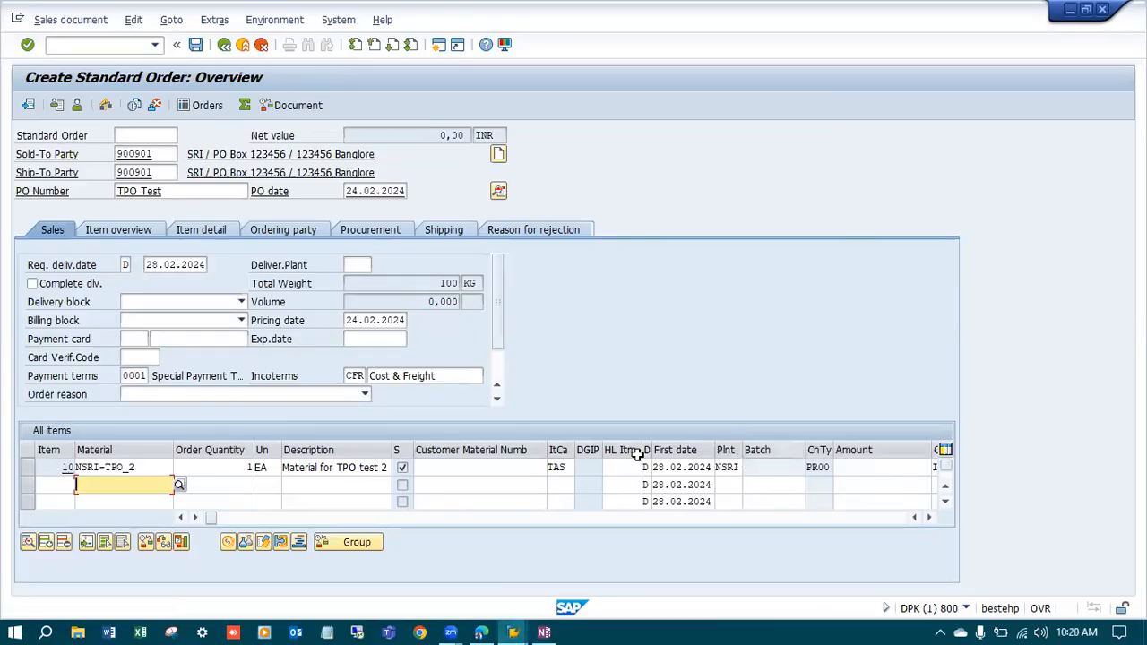
- Narrow the customer material number column to check the item's price amount, and review the condition record entry in the OneNote notes
drag(544, 450, 511, 458)
click(887, 467)
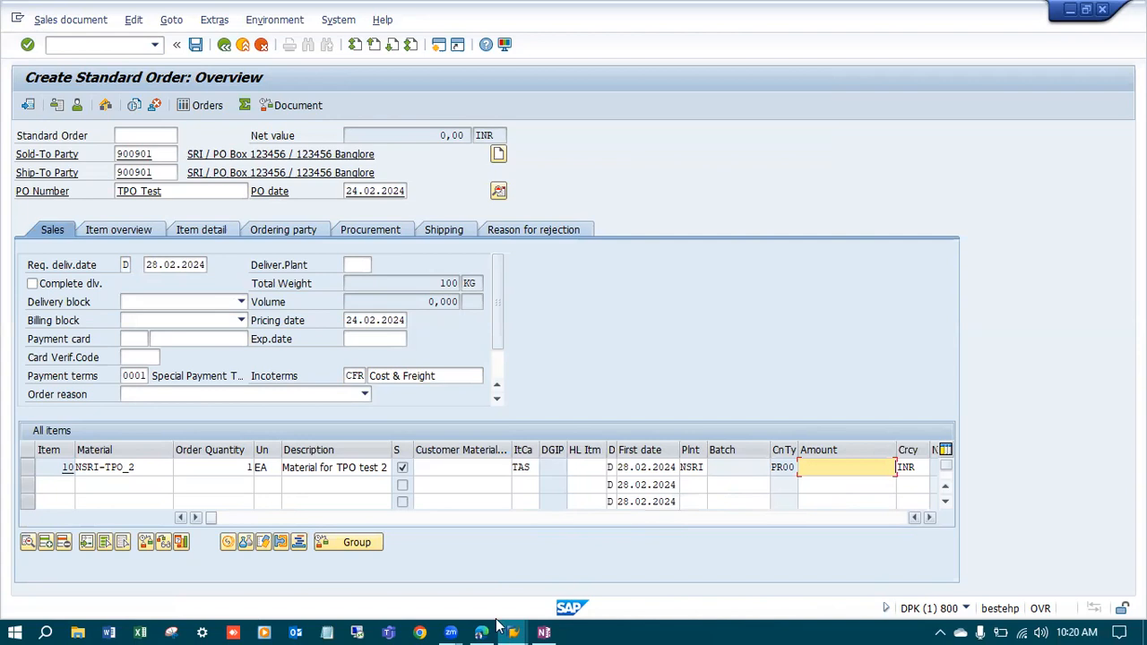
mouse_move(512, 629)
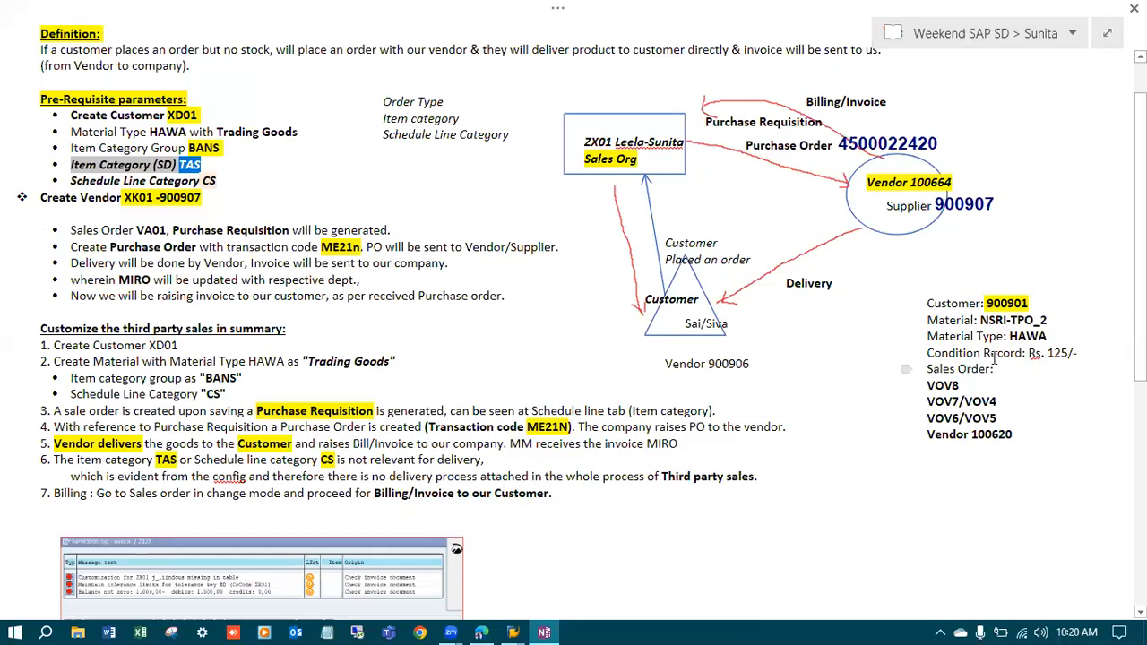
drag(1022, 354, 929, 354)
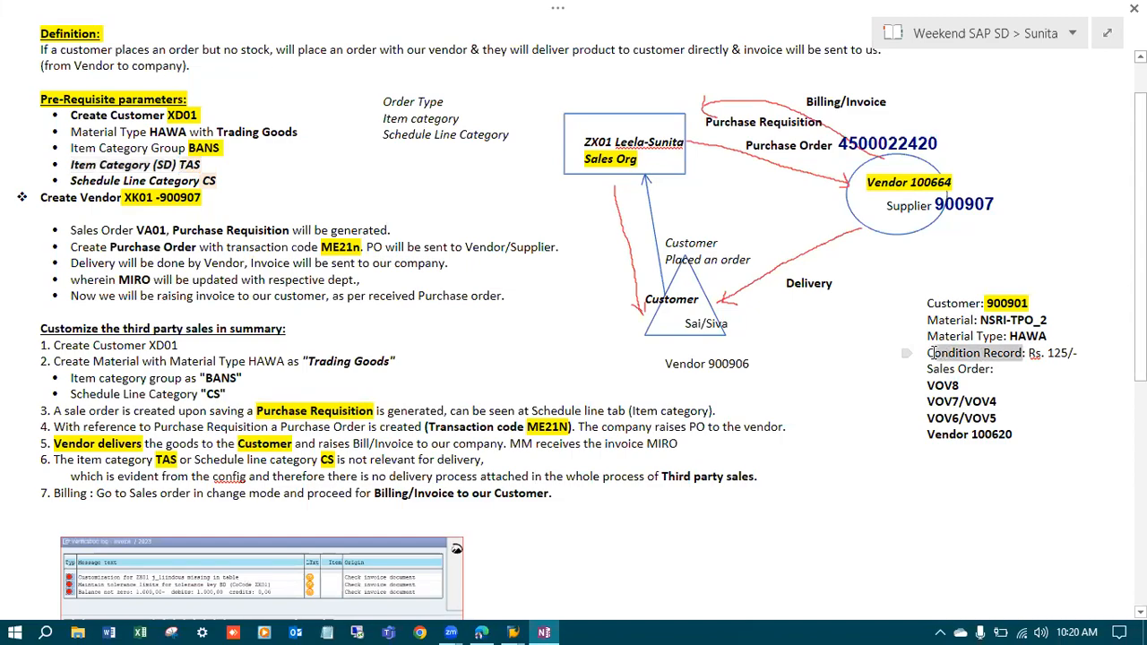
click(1030, 368)
- In the second SAP session, run VK11 for condition type PR00 with the key combination Material with release status
key(alt+Tab)
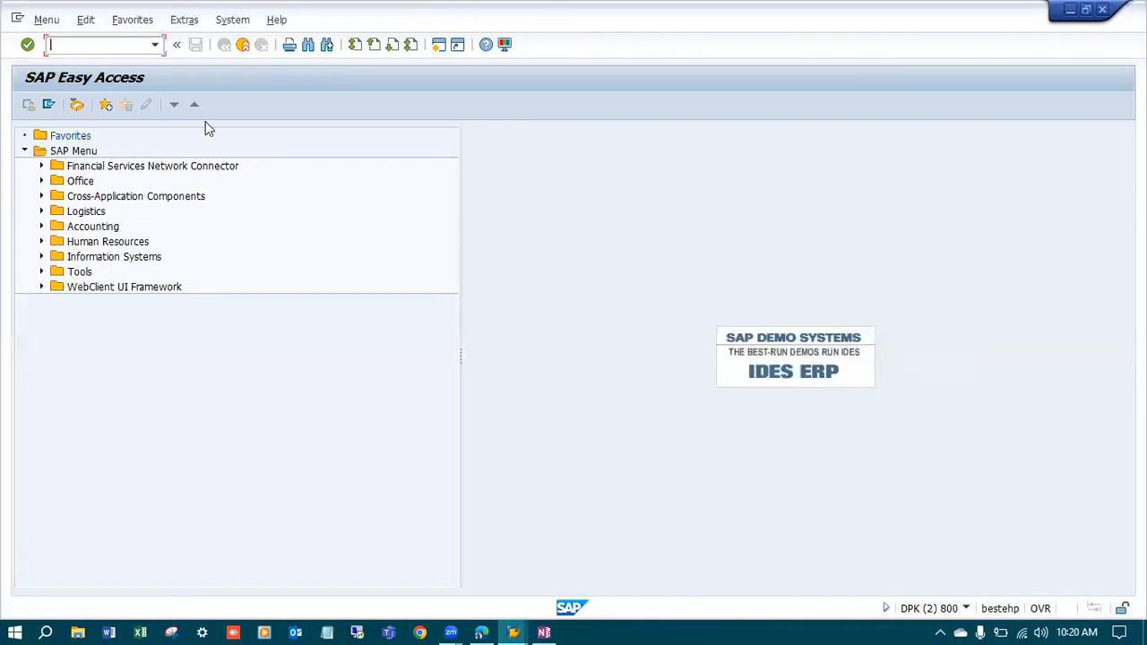
text(VK11)
key(Return)
click(155, 172)
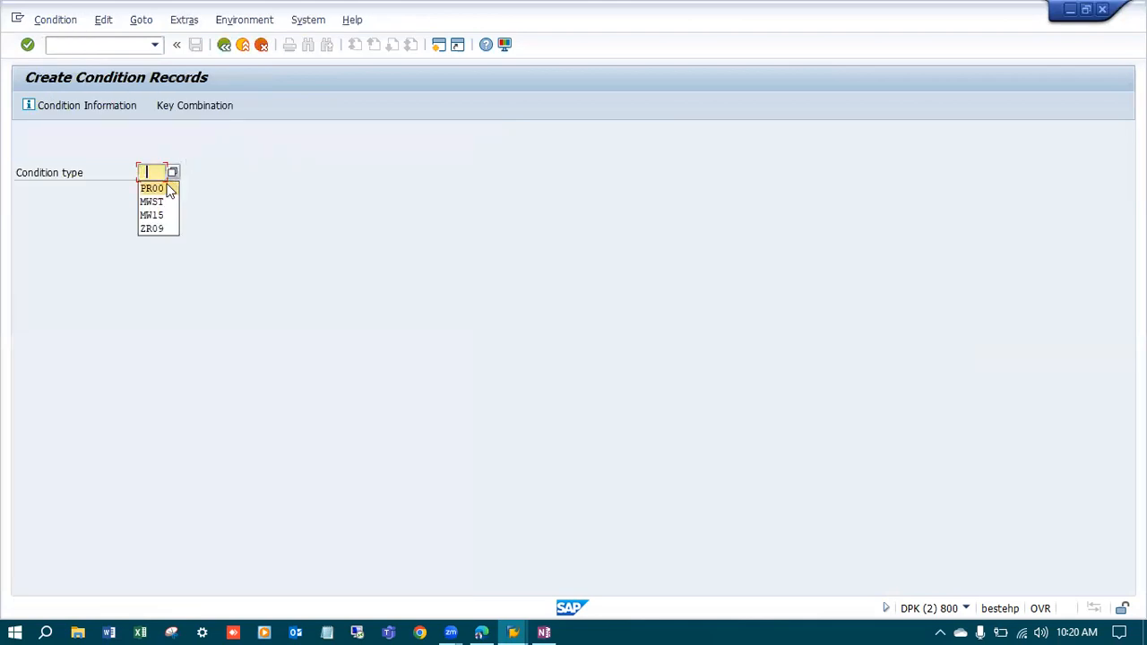
click(153, 188)
key(Return)
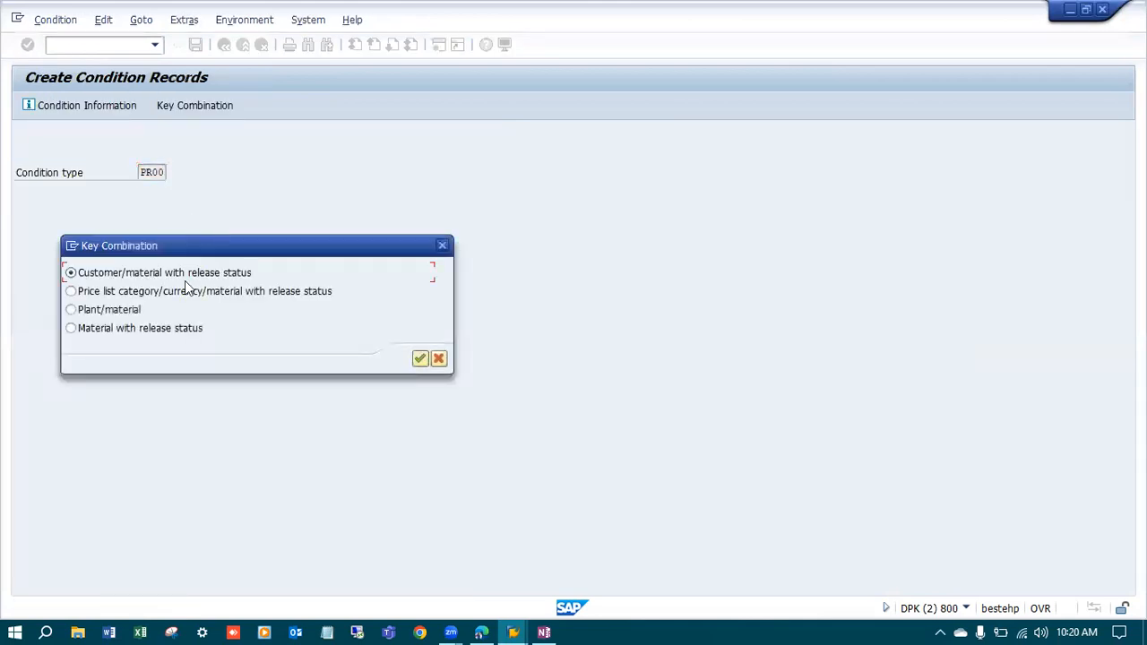
click(154, 332)
click(420, 360)
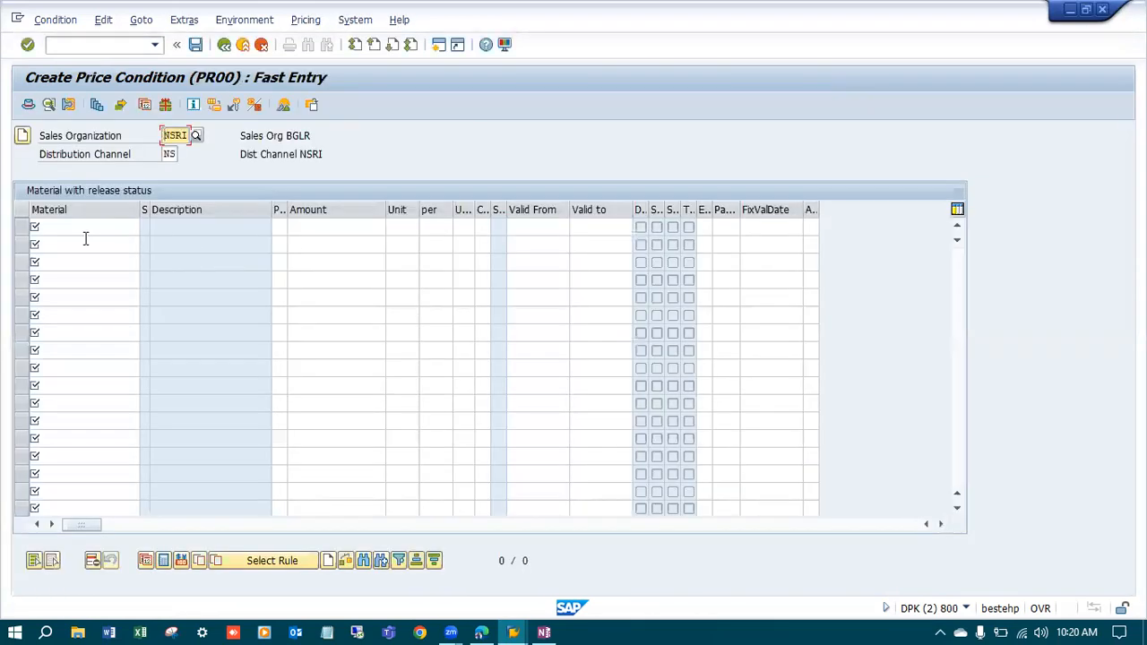
- Enter a PR00 price of 125 for material NSRI-TPO_2 and save the condition record
click(92, 225)
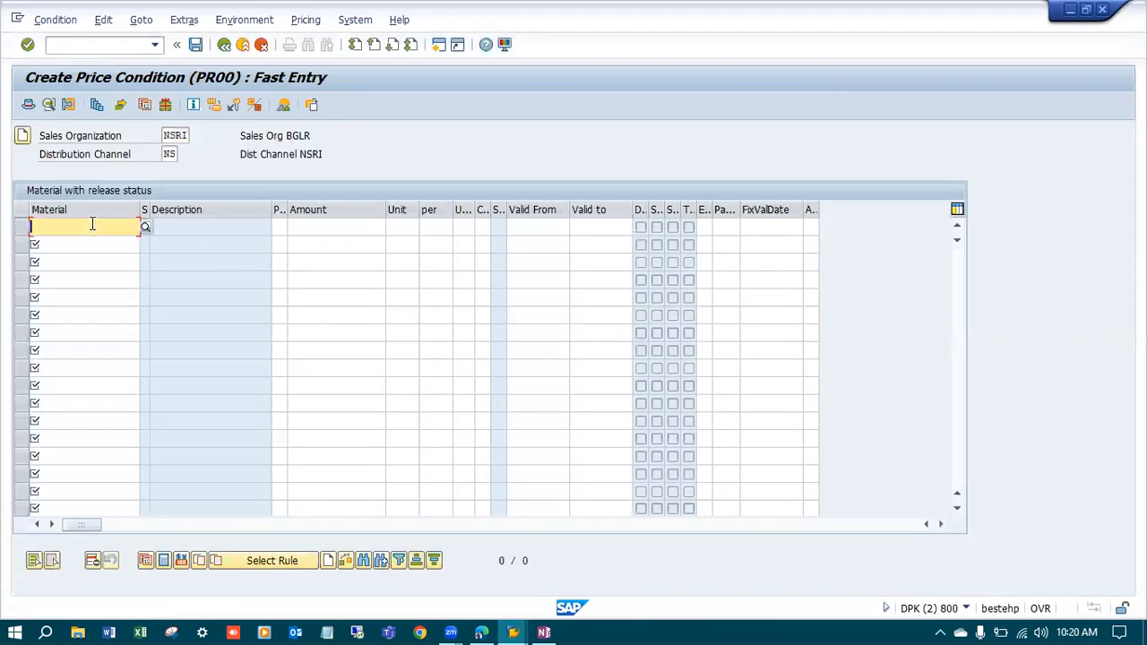
click(91, 242)
text(_2)
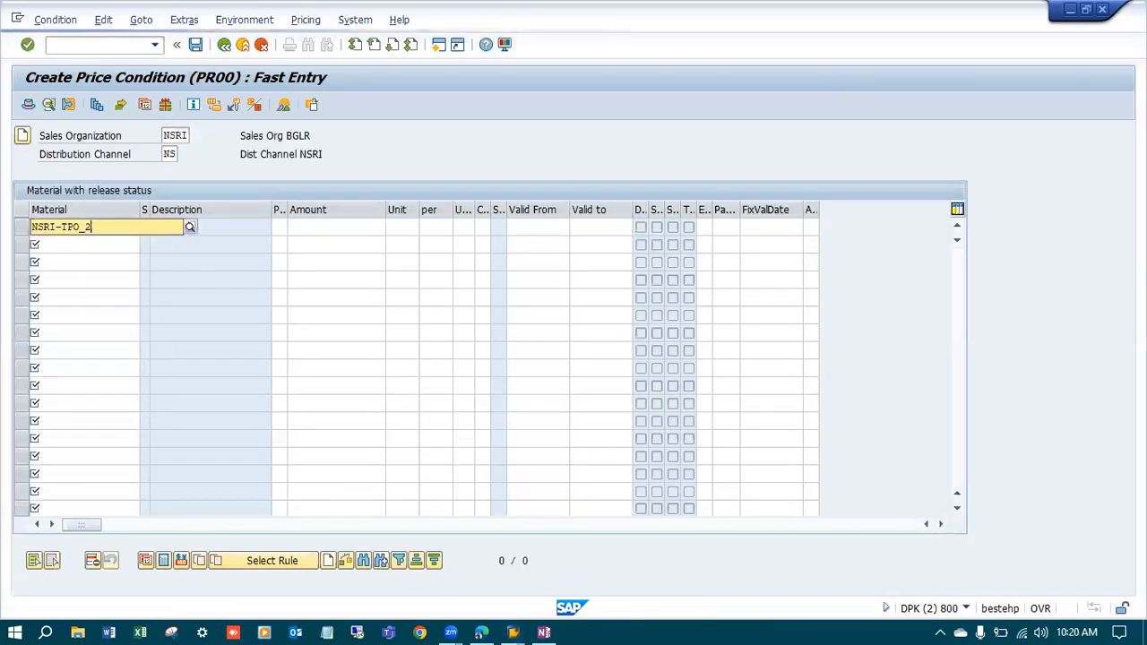
key(Return)
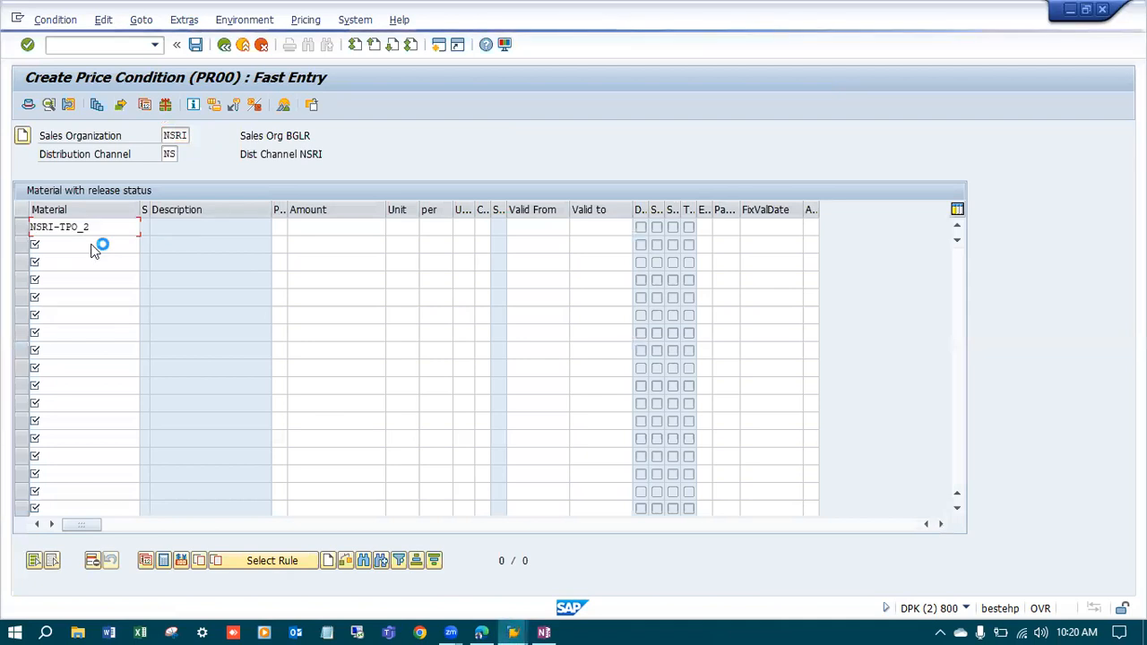
click(354, 226)
text(125)
key(Return)
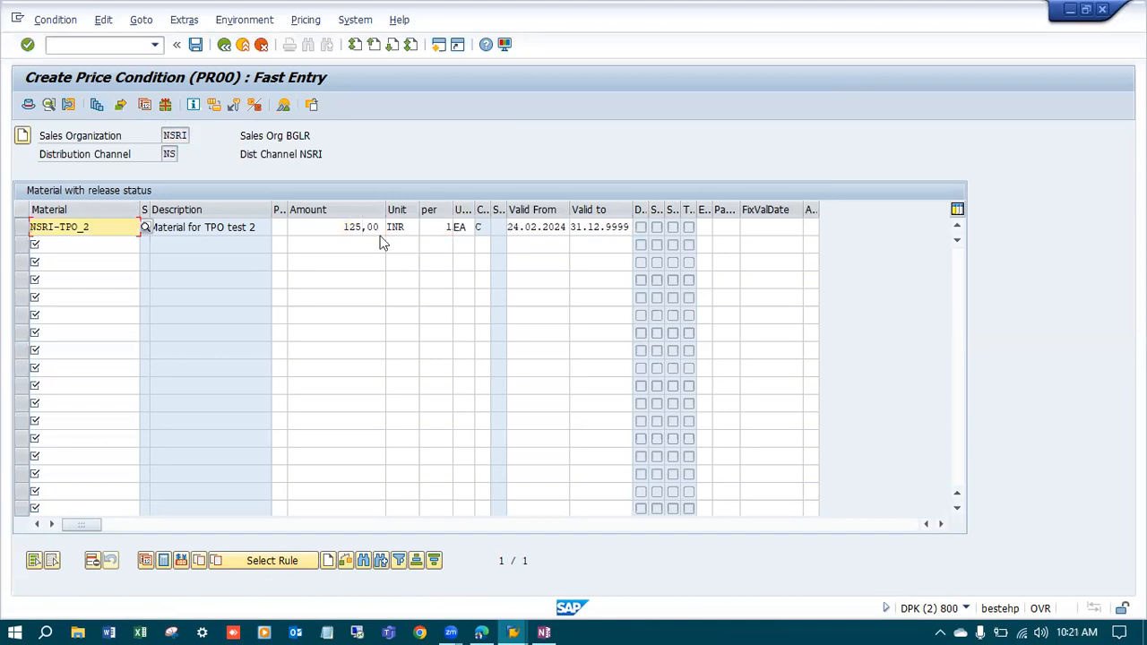
click(195, 45)
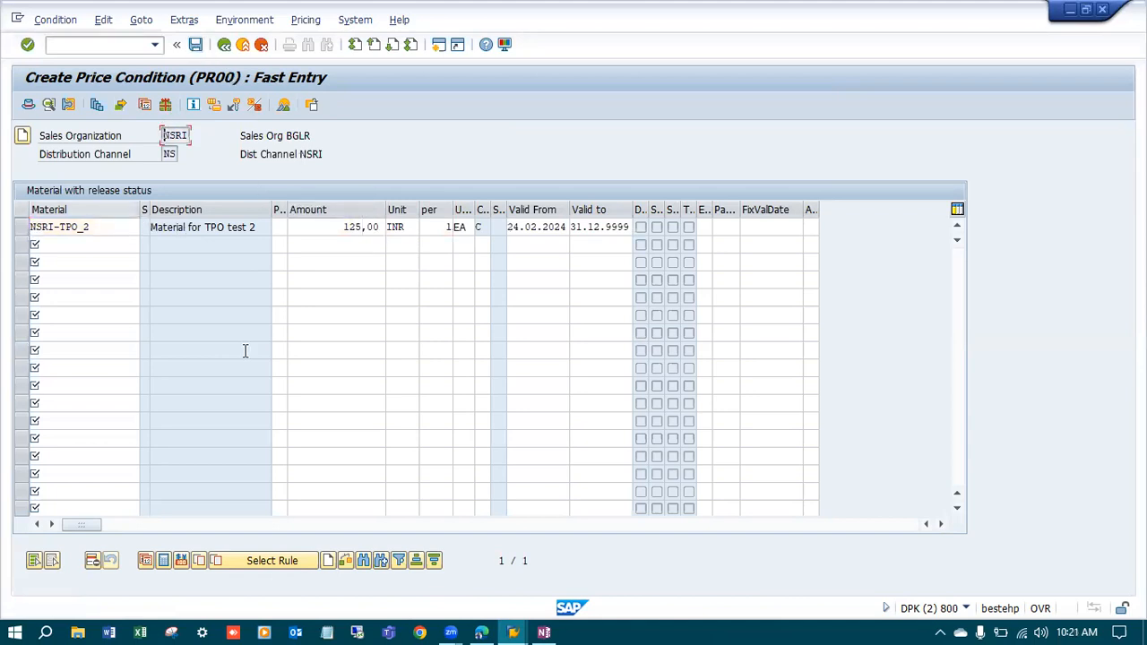
- Return to the standard order and carry out new pricing (type B) in the conditions of the NSRI-TPO_2 item
mouse_move(513, 629)
click(563, 550)
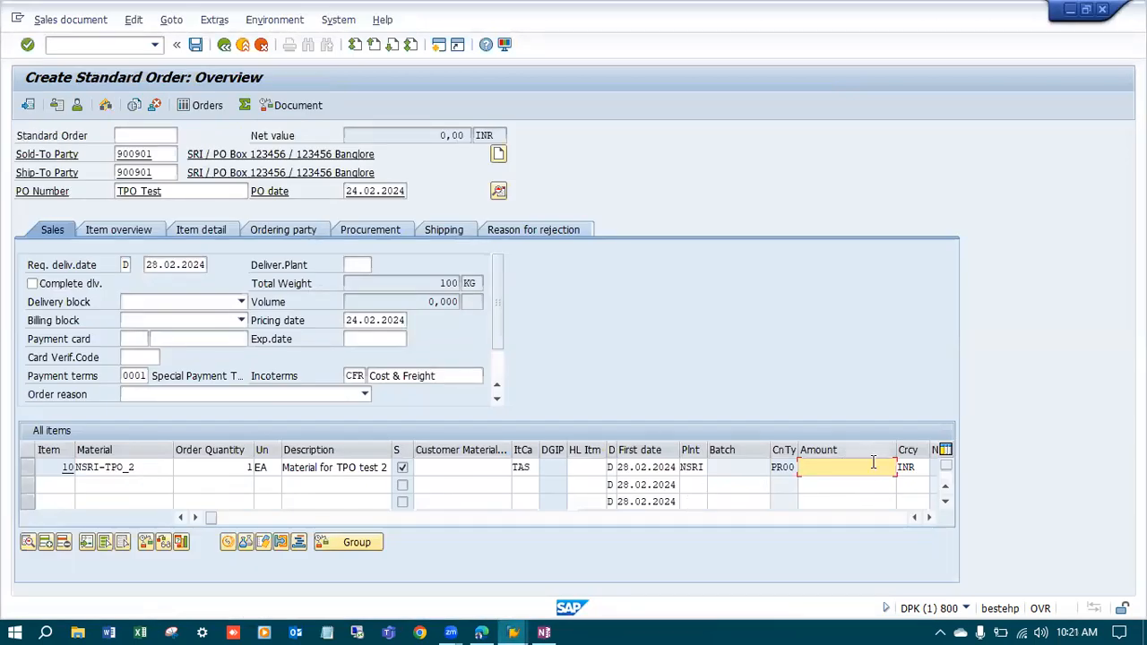
double_click(137, 470)
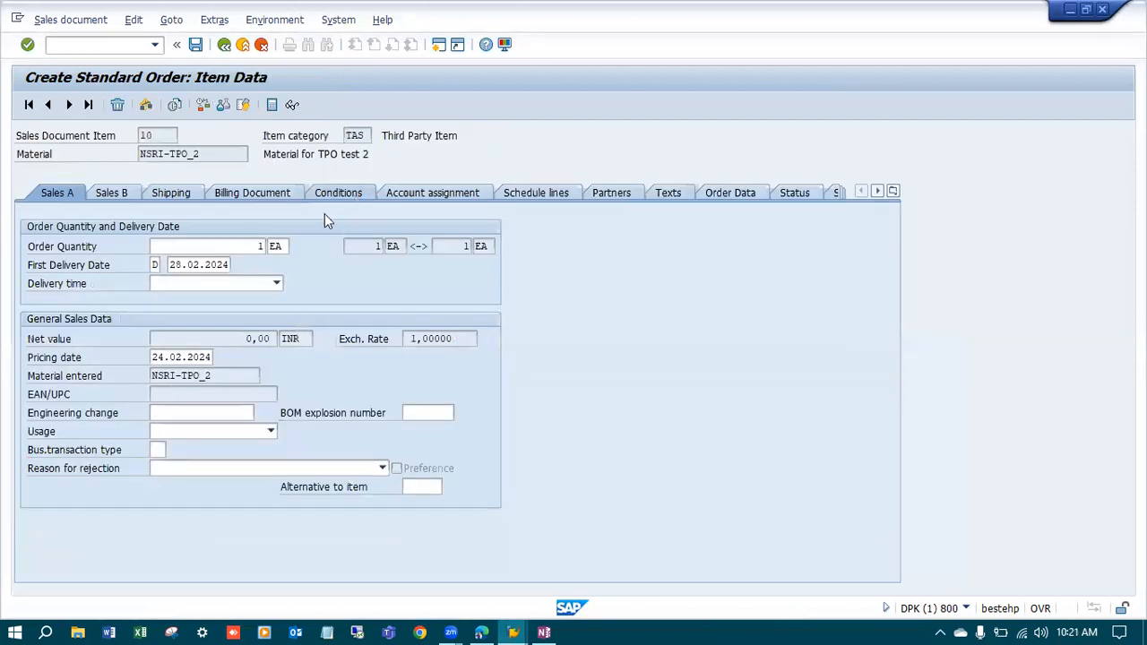
click(336, 193)
click(524, 525)
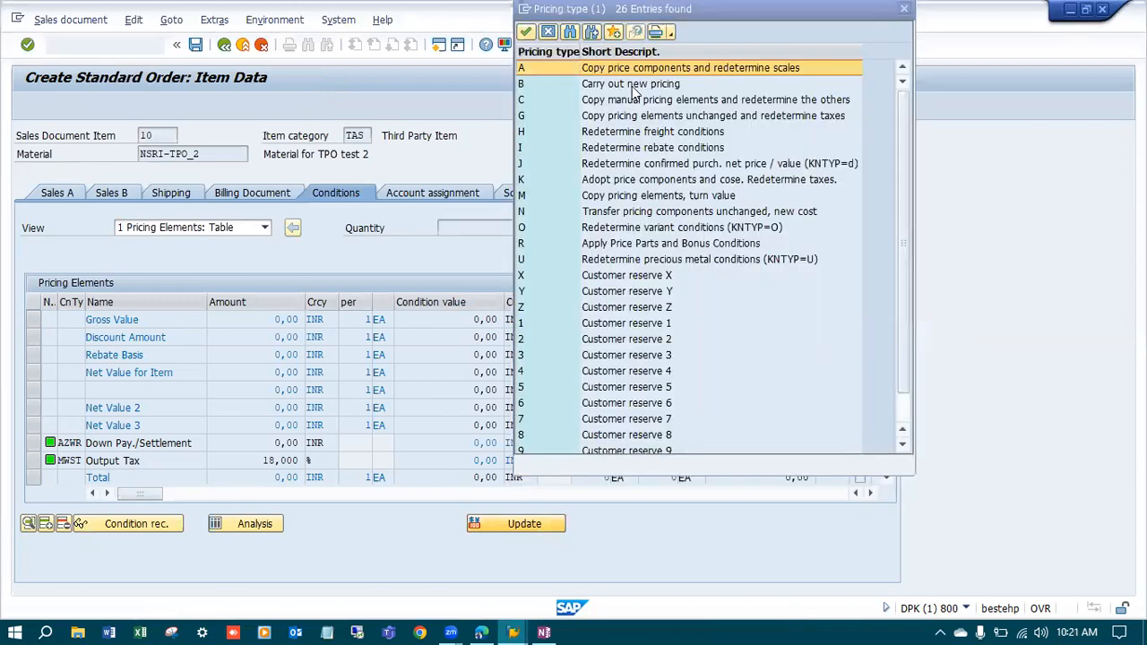
double_click(632, 84)
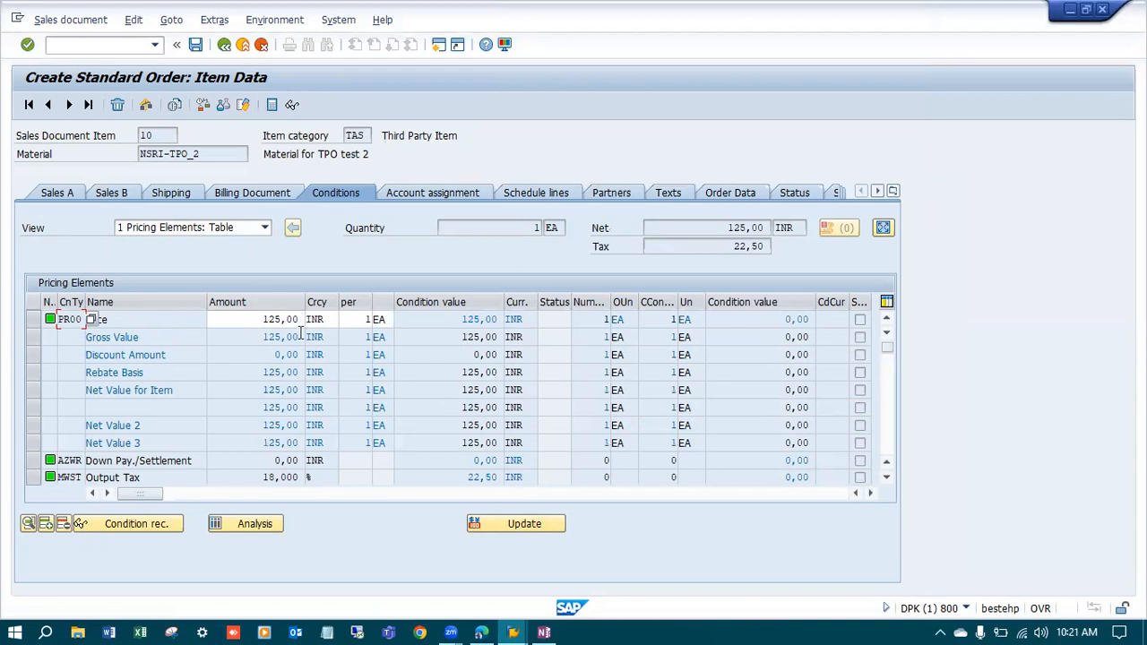
click(224, 44)
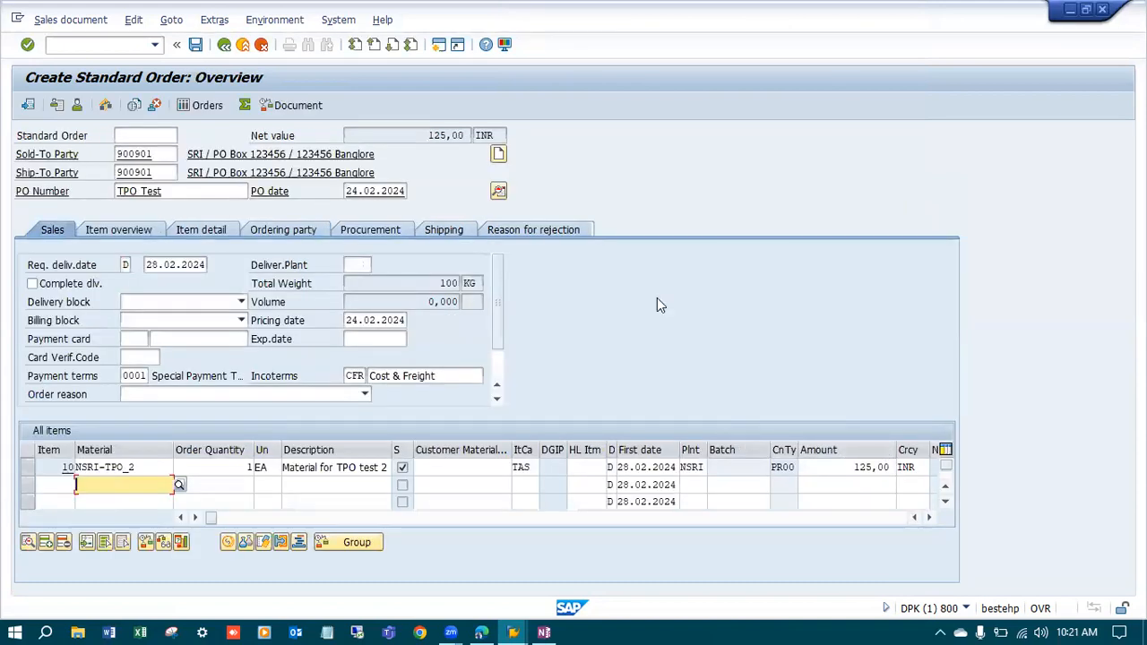
- Check the item's schedule line category and purchase requisition in its schedule lines, widening the Purchase Requisition column
double_click(151, 470)
click(563, 198)
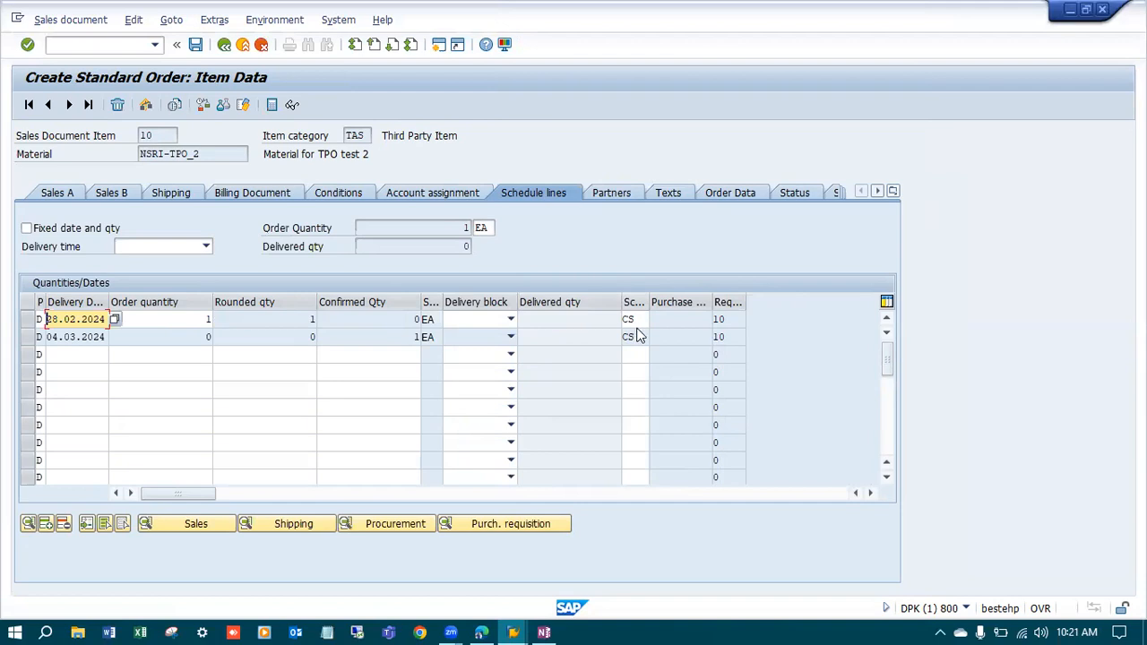
drag(742, 305, 753, 337)
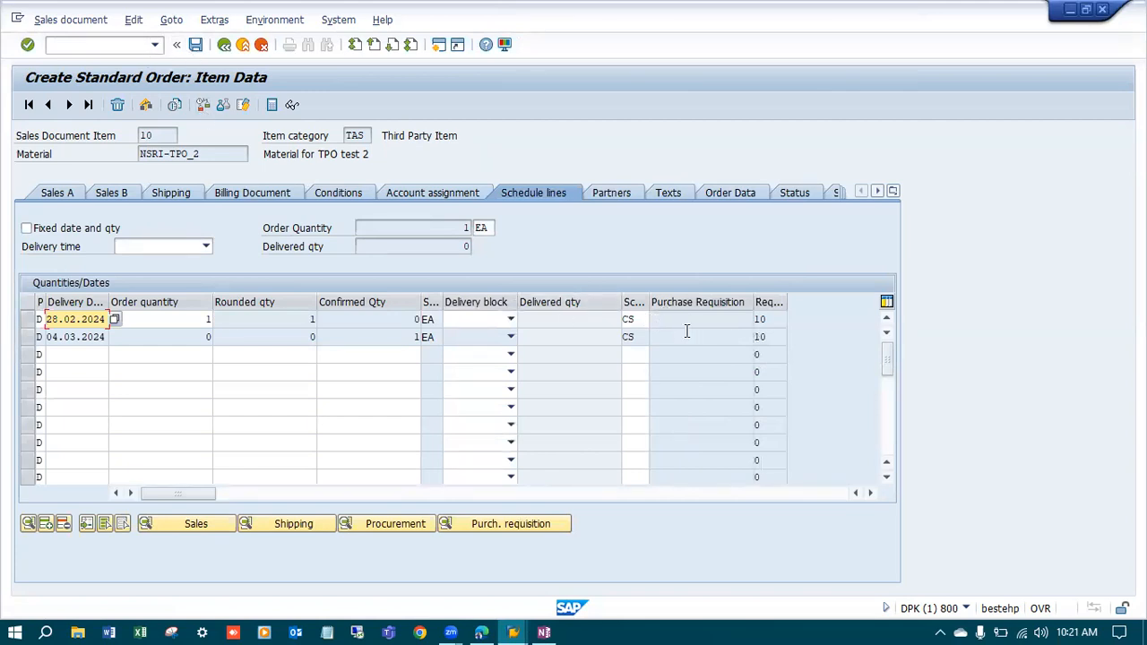
click(224, 45)
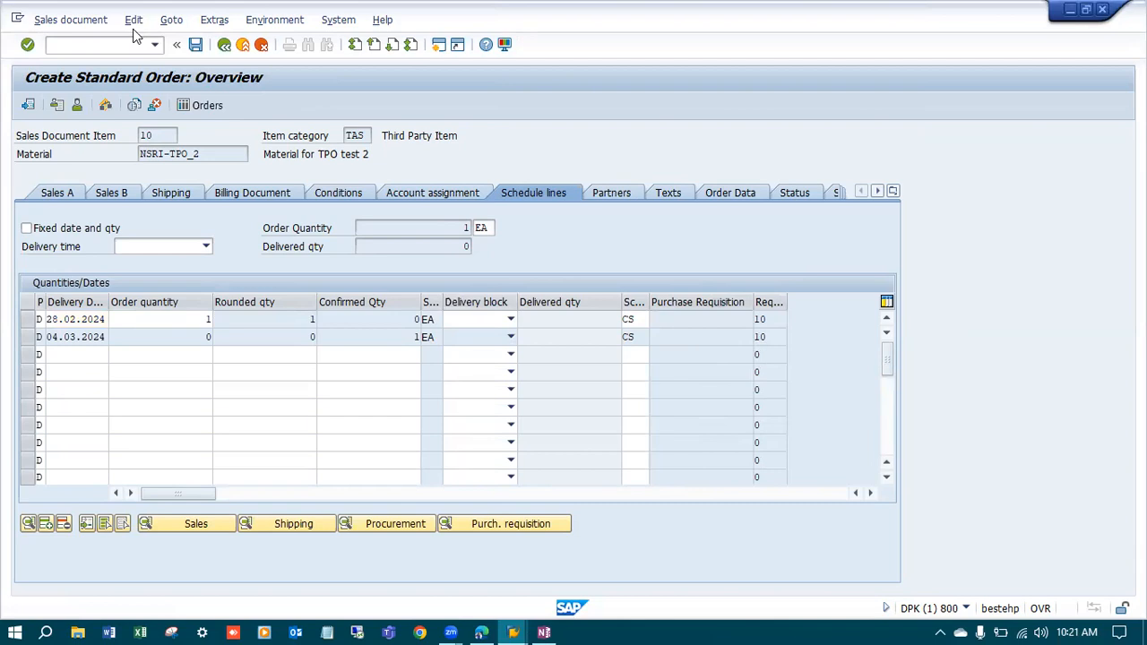
- Check the standard order's incompletion log and save the order
click(133, 20)
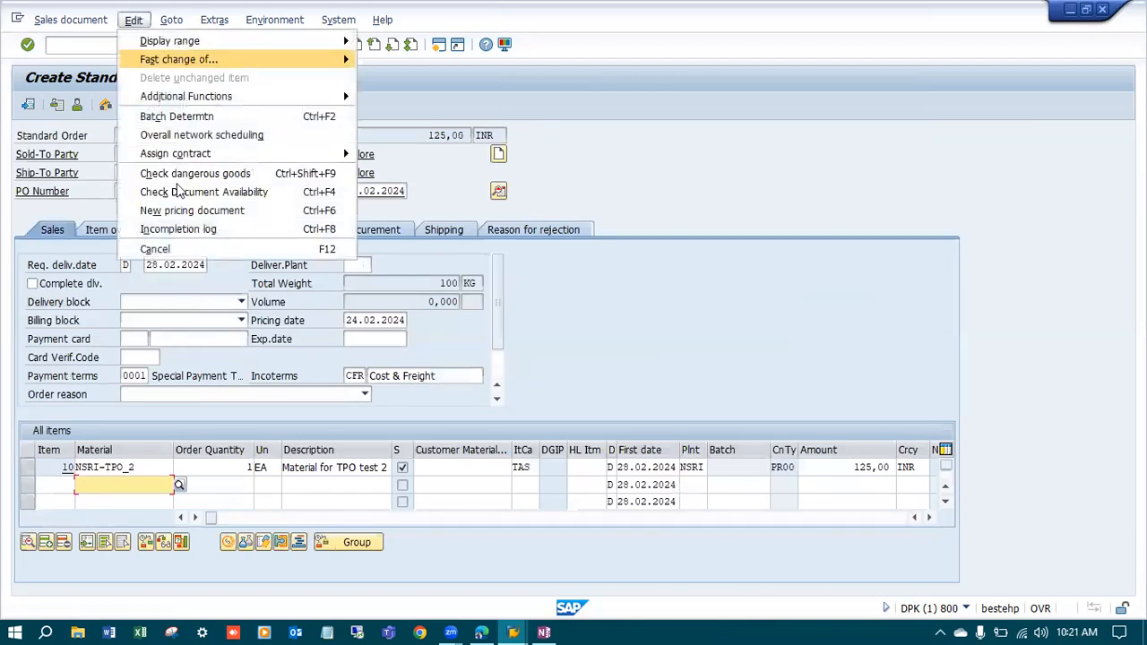
click(189, 230)
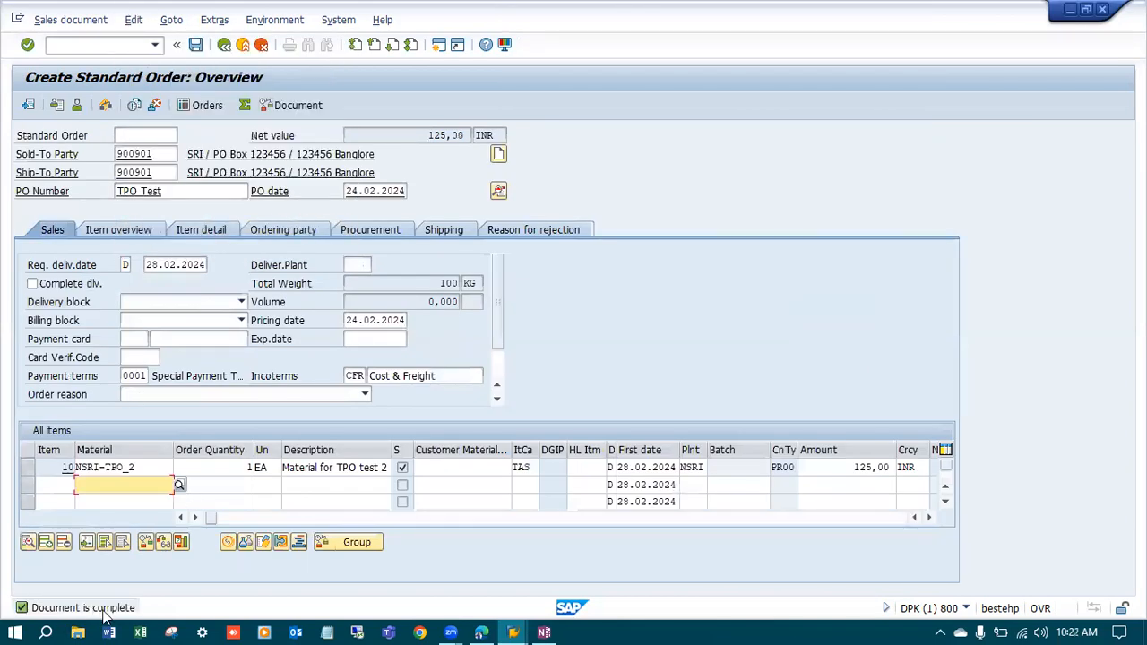
click(196, 45)
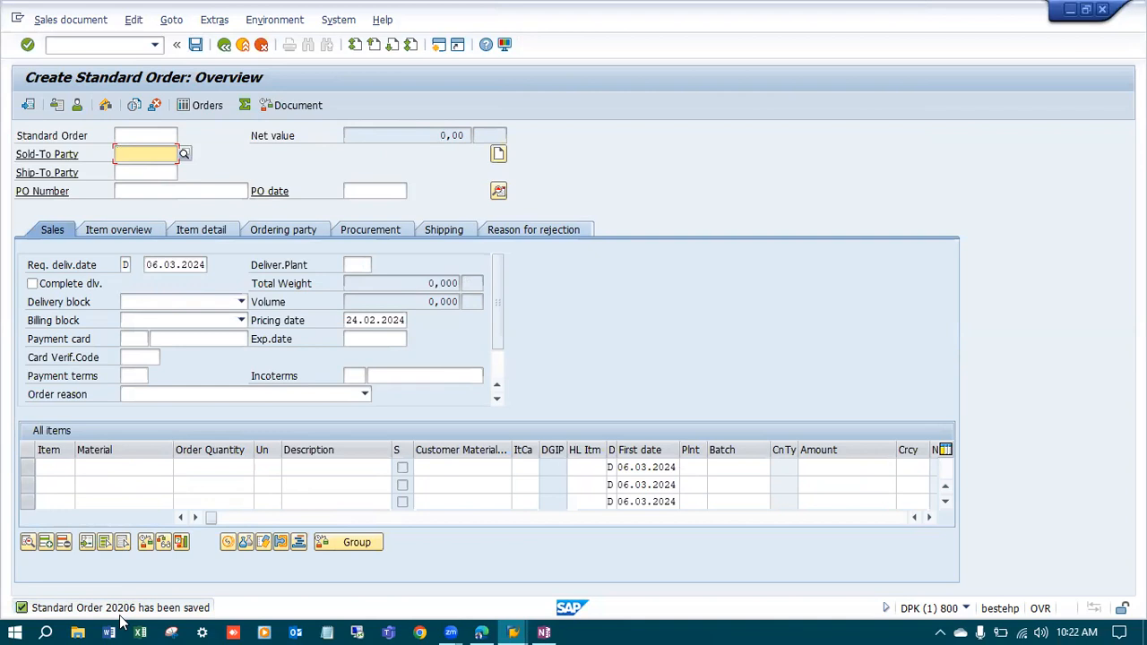
- Review the Sales Order VA01 line in the OneNote notes and return to SAP
click(543, 631)
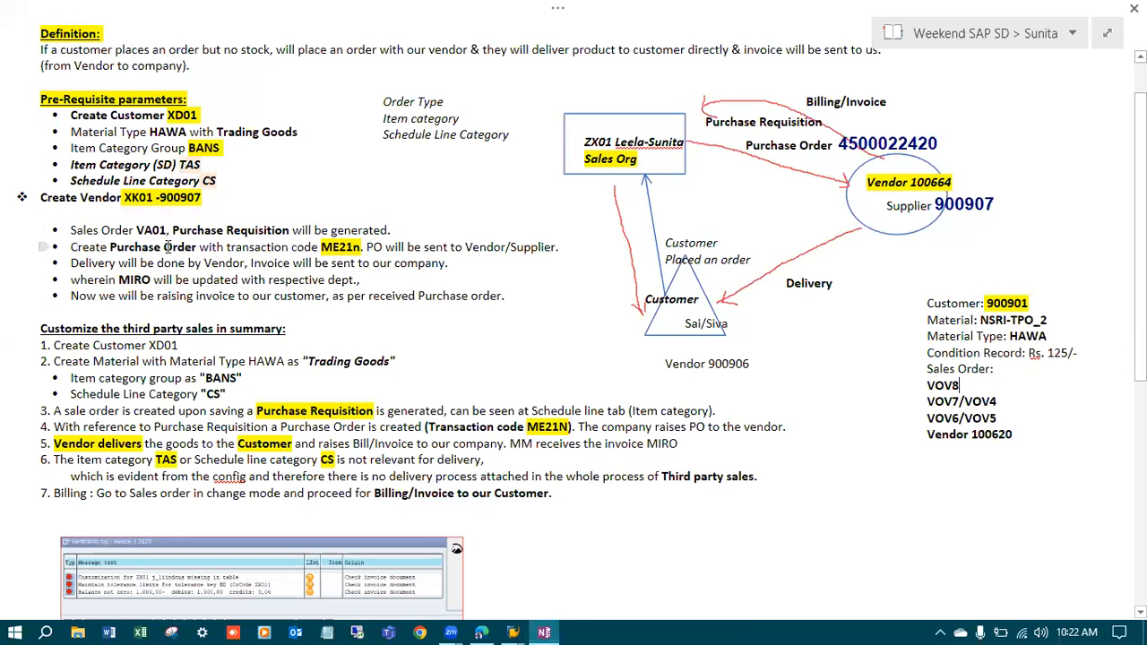
drag(72, 231, 165, 232)
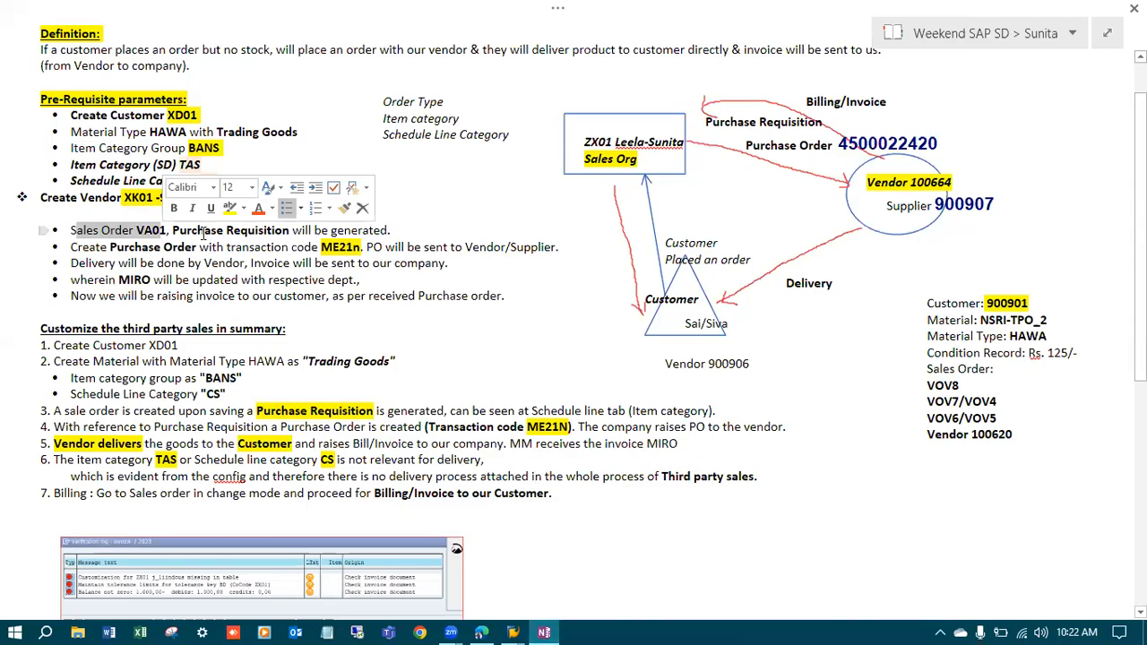
key(alt+Tab)
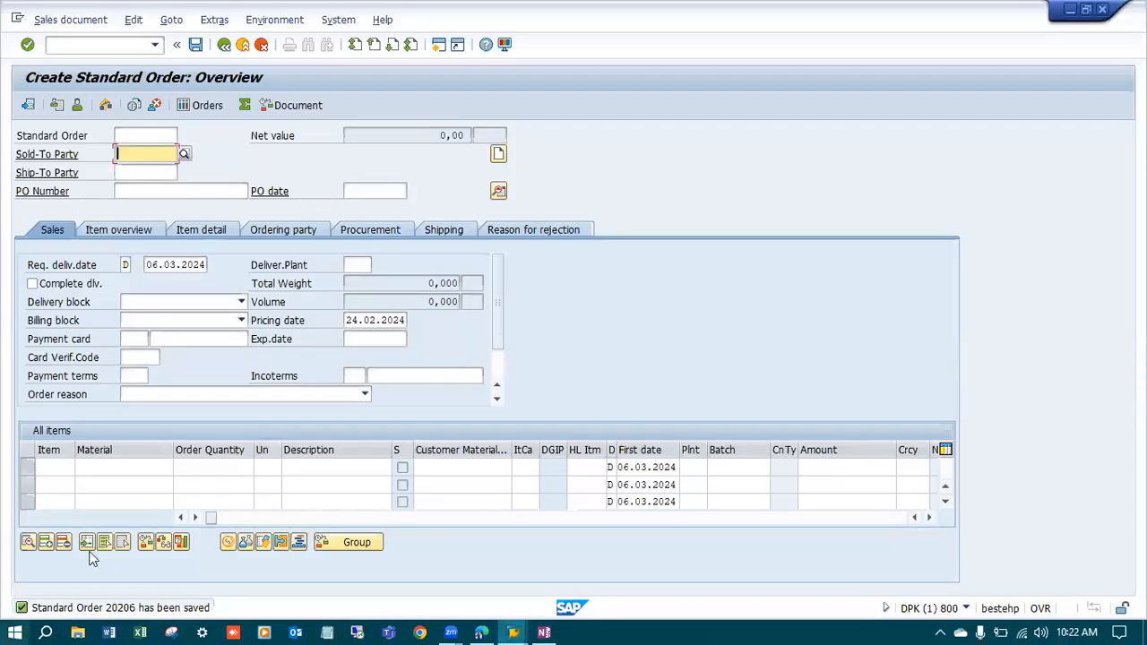
- Display the saved standard order and examine the purchase requisition number in the NSRI-TPO_2 item's schedule lines
click(93, 22)
click(84, 77)
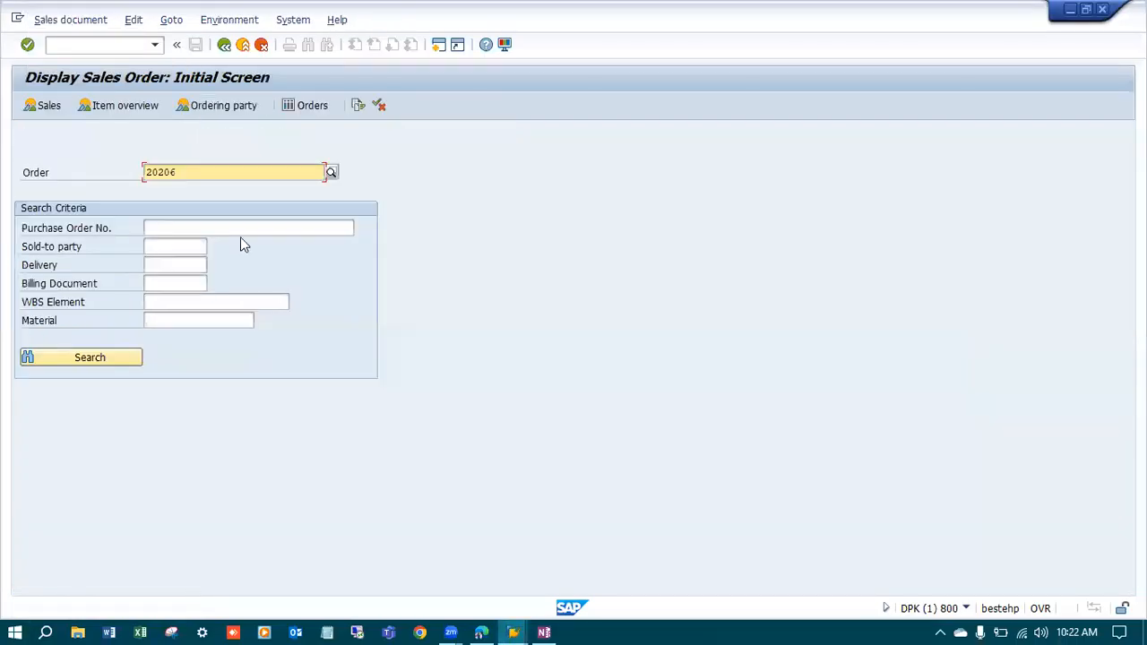
key(Return)
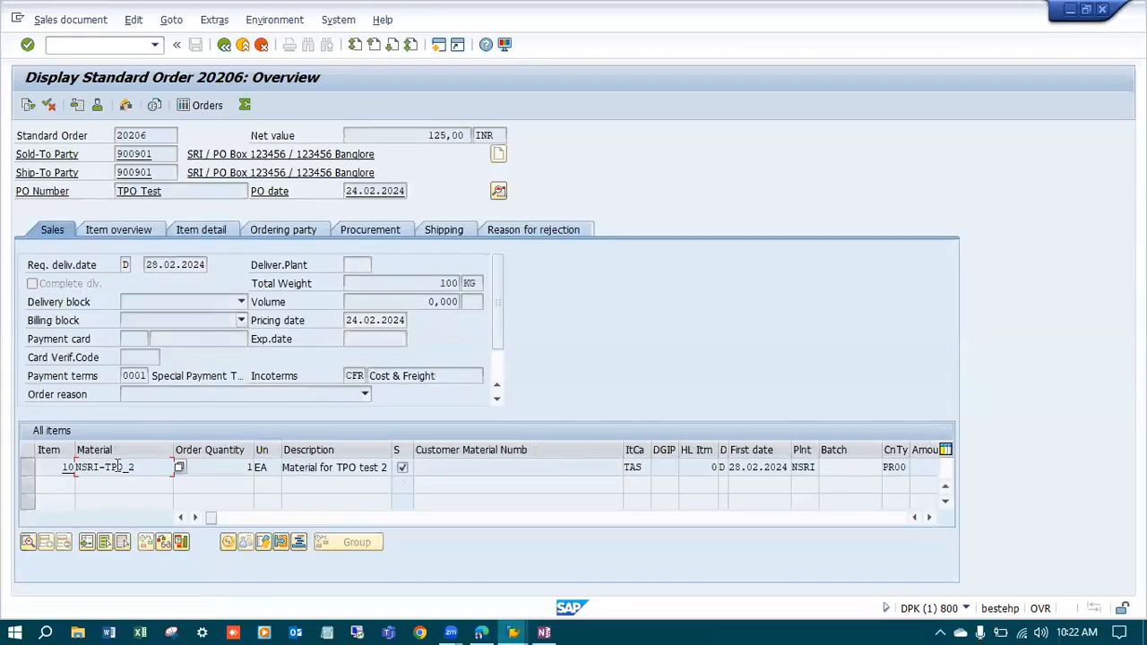
double_click(135, 466)
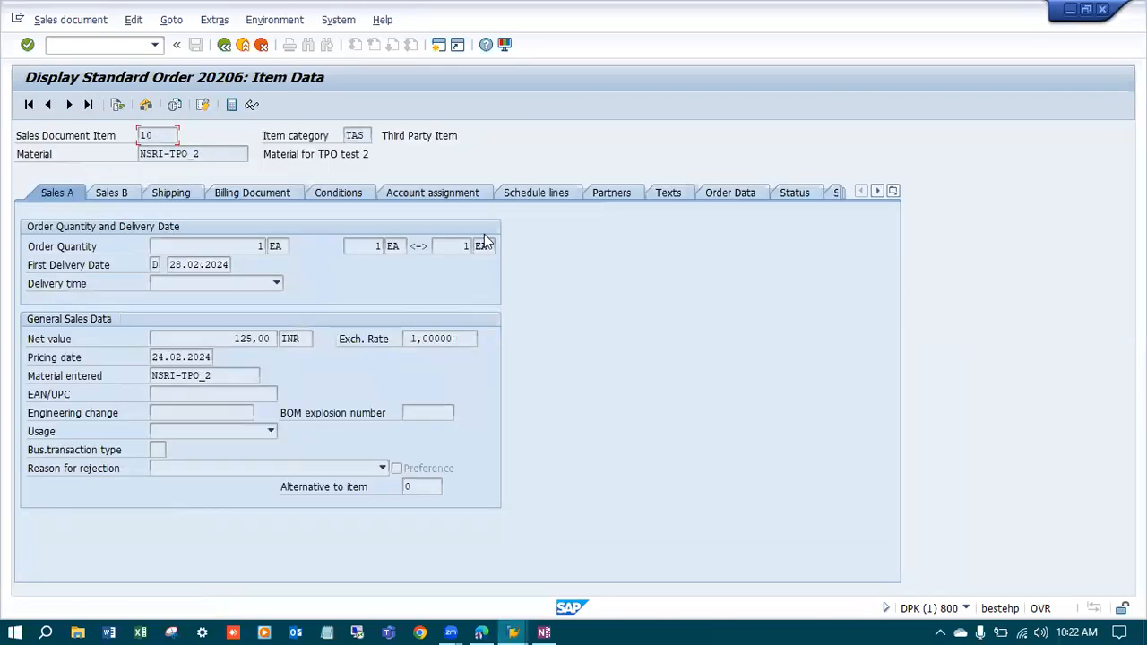
click(520, 193)
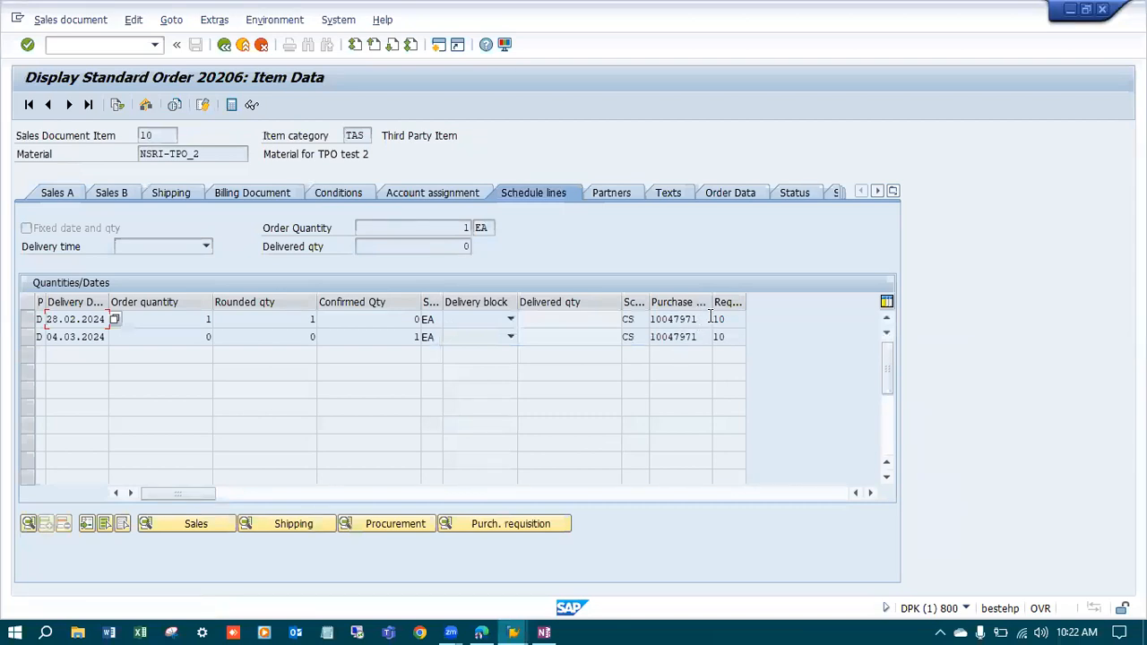
drag(712, 319, 725, 334)
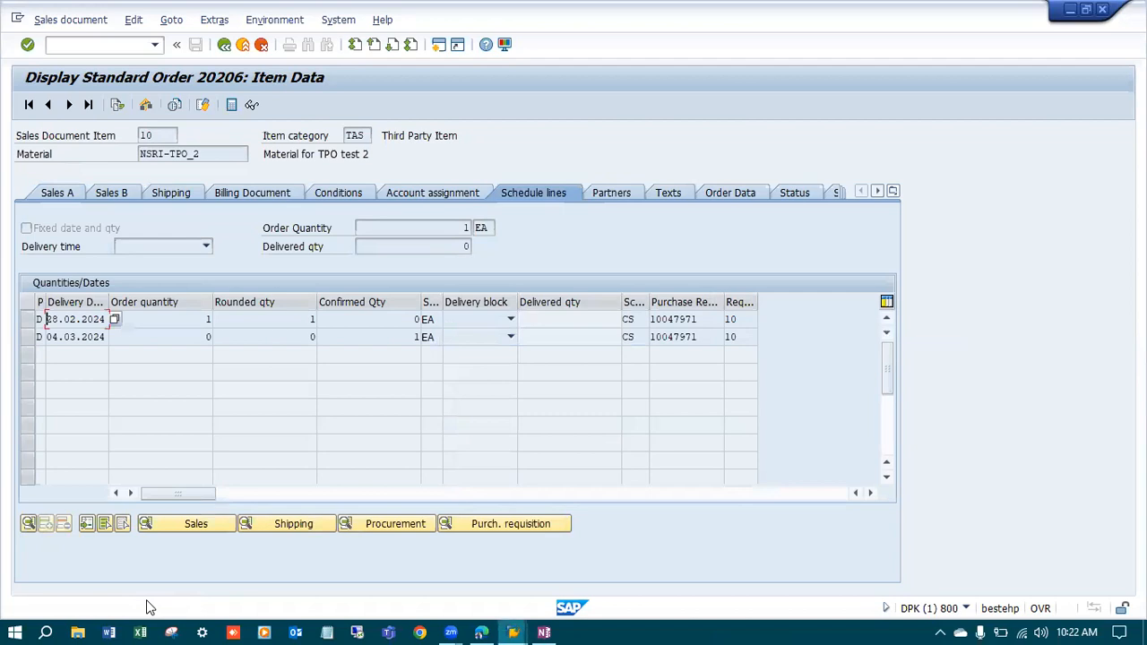
key(F3)
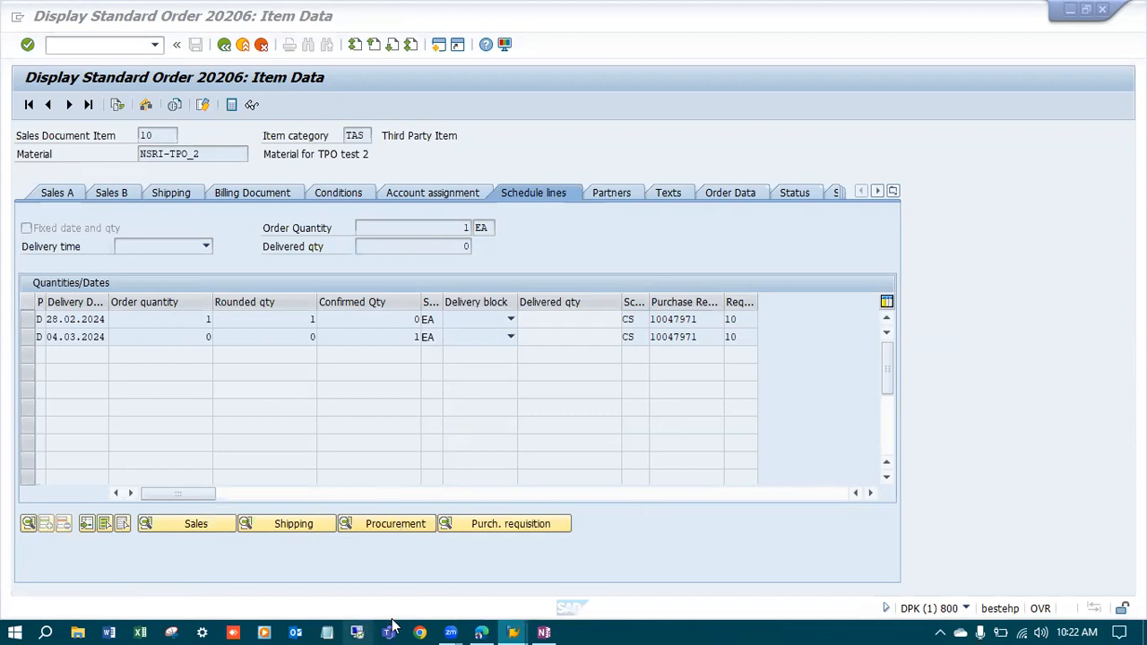
- Review the Purchase Requisition and Create Purchase Order with ME21n lines in the OneNote notes
click(544, 631)
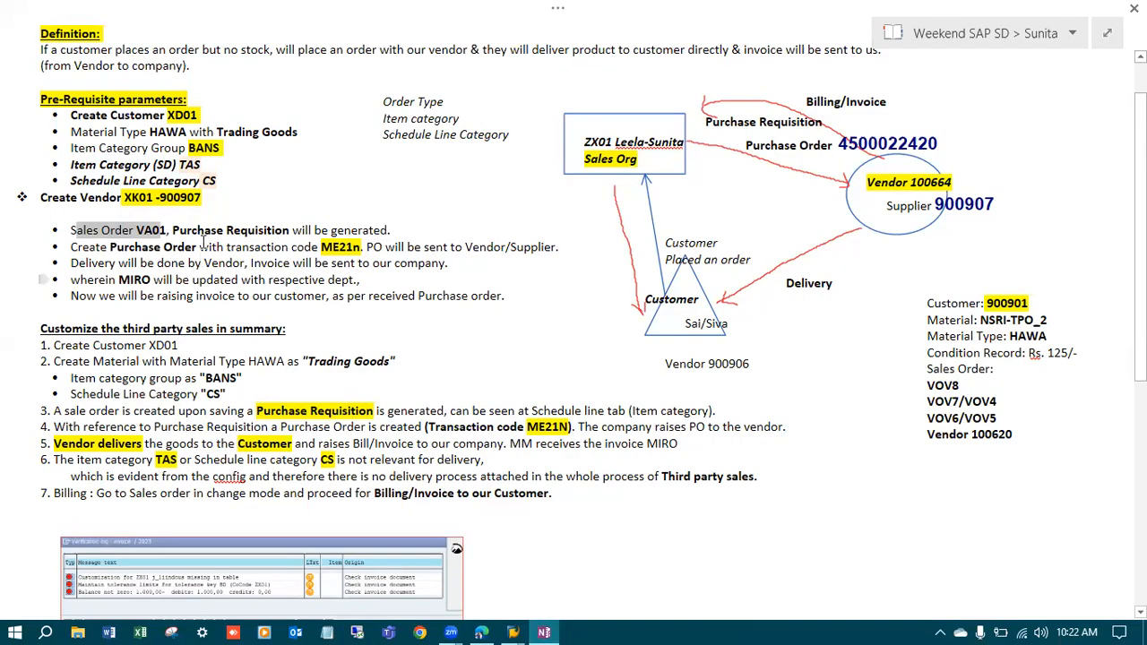
drag(173, 231, 291, 231)
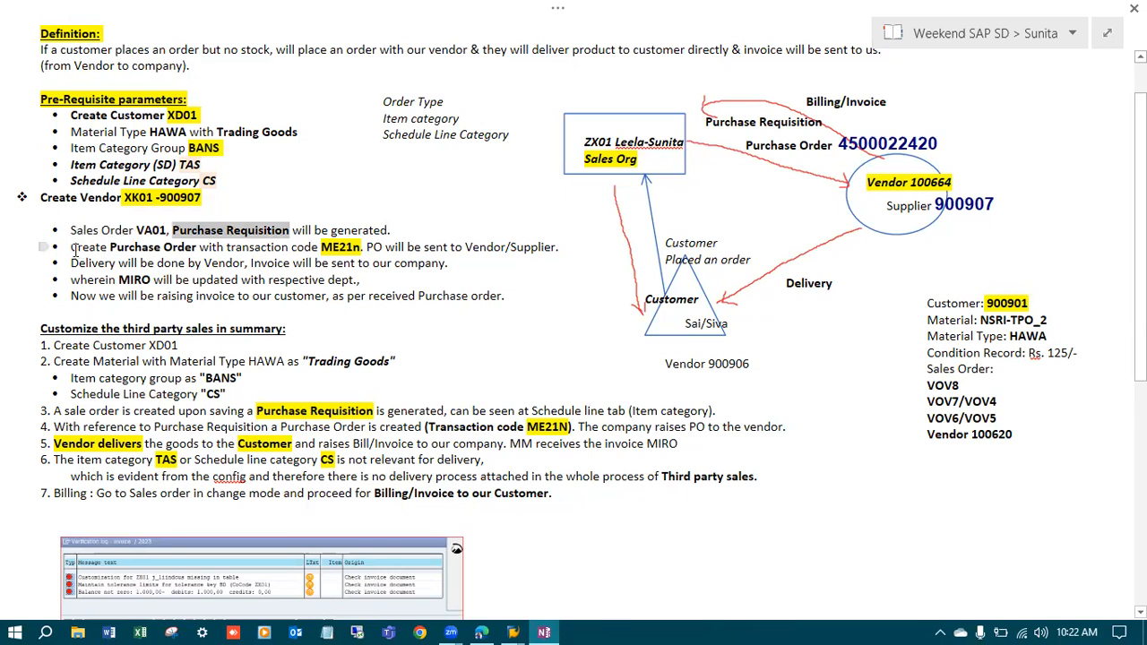
drag(68, 249, 363, 251)
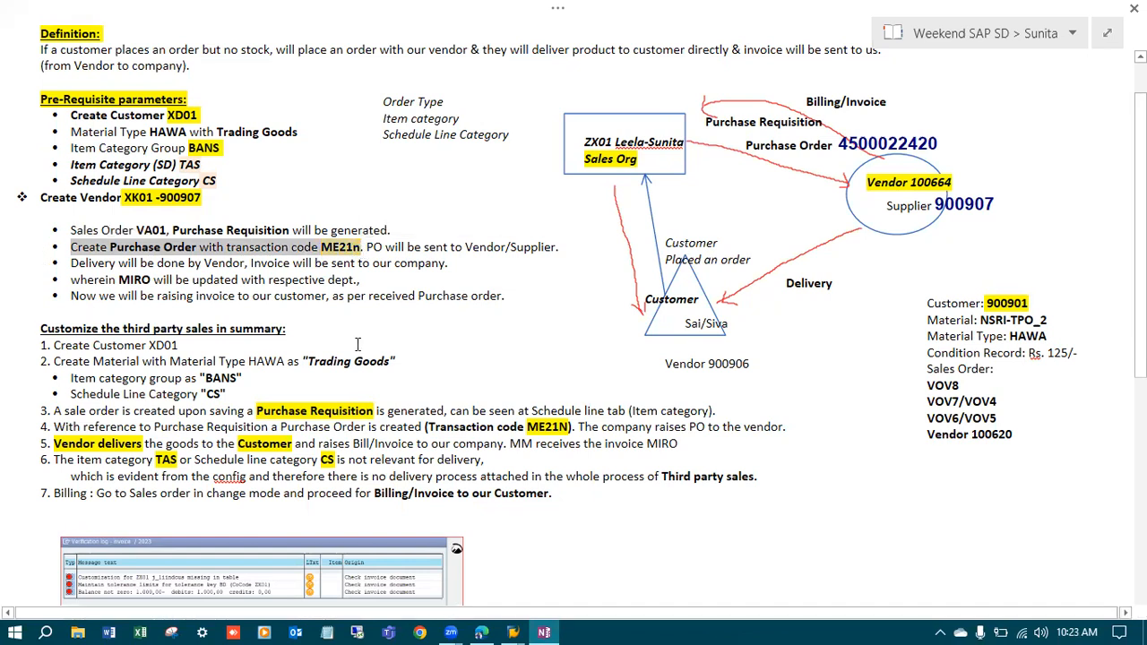
- Switch to the SAP session and start a new ME21N purchase order with document type NB Standard PO
click(513, 632)
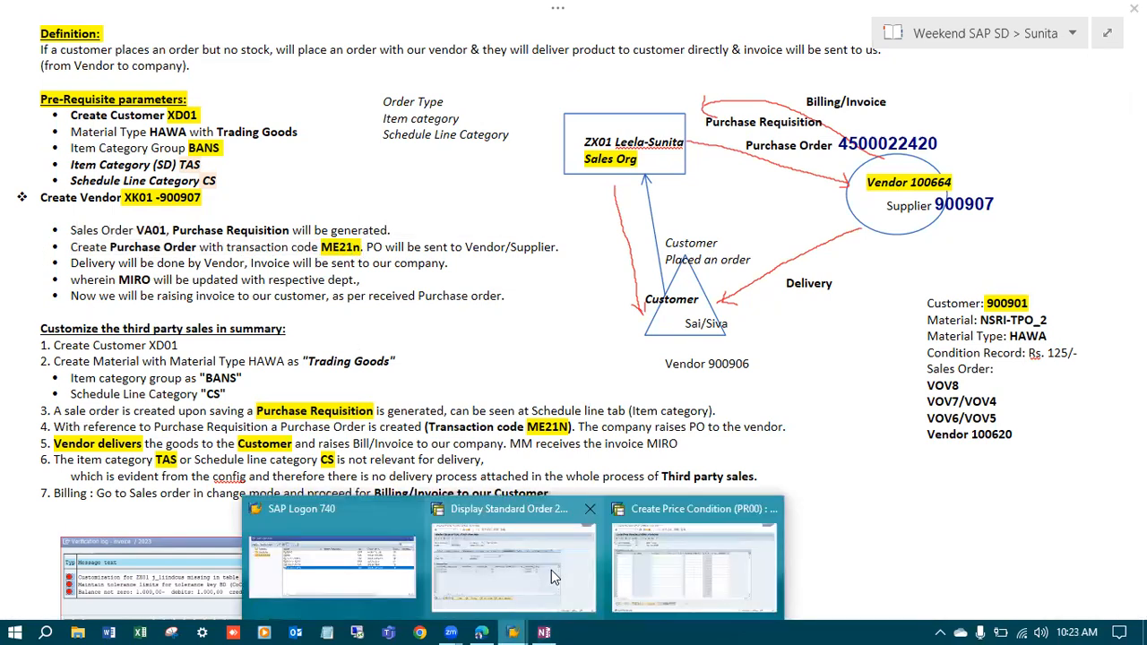
text(/nME21n)
key(Return)
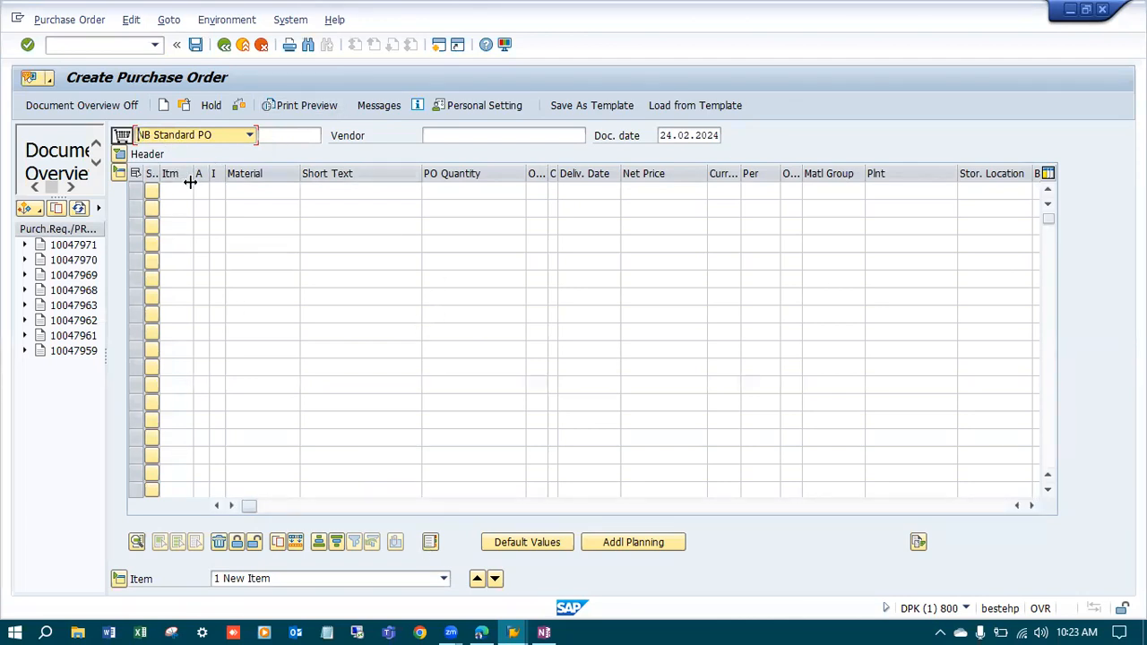
click(250, 136)
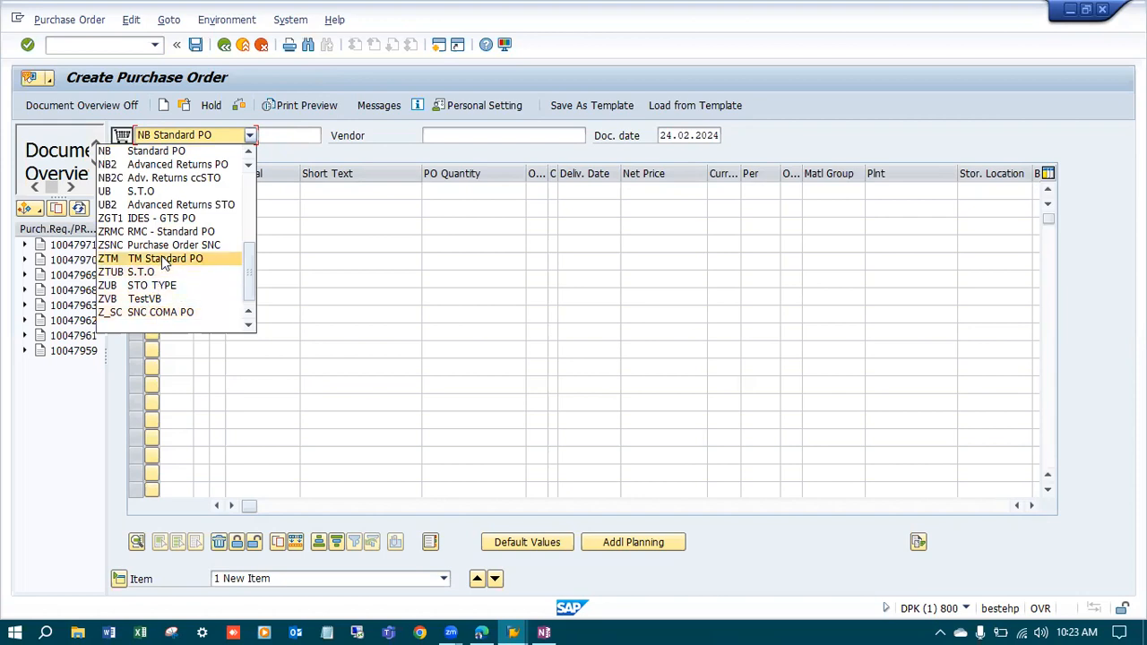
click(168, 152)
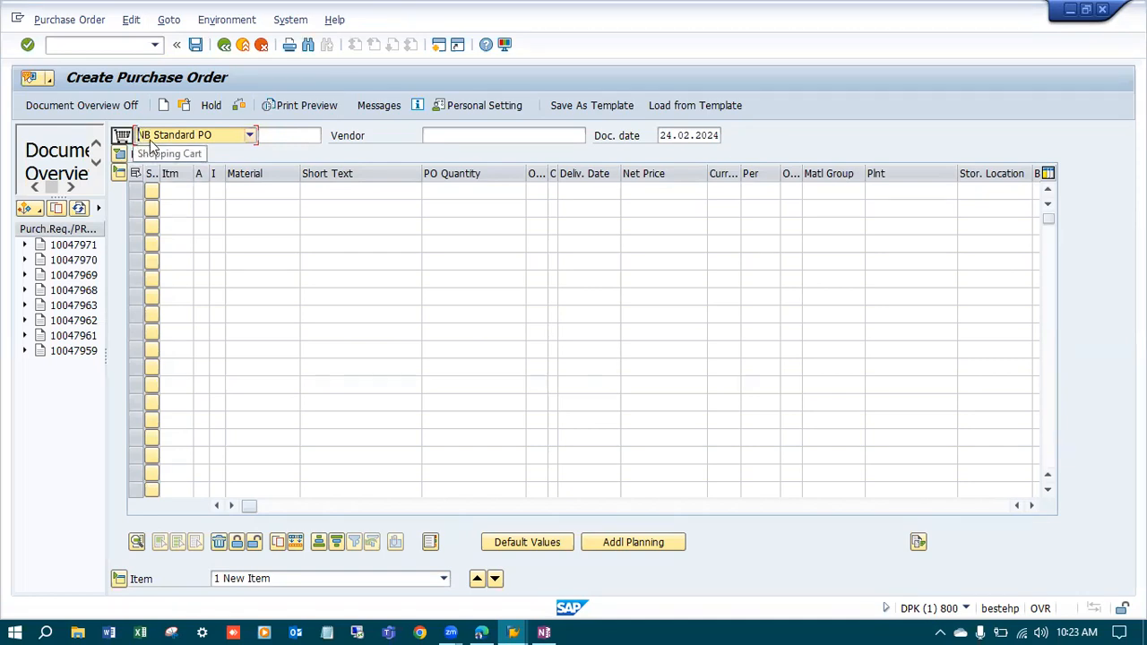
- Look up the supplier's vendor number in the OneNote notes and enter it as the purchase order's vendor
click(445, 136)
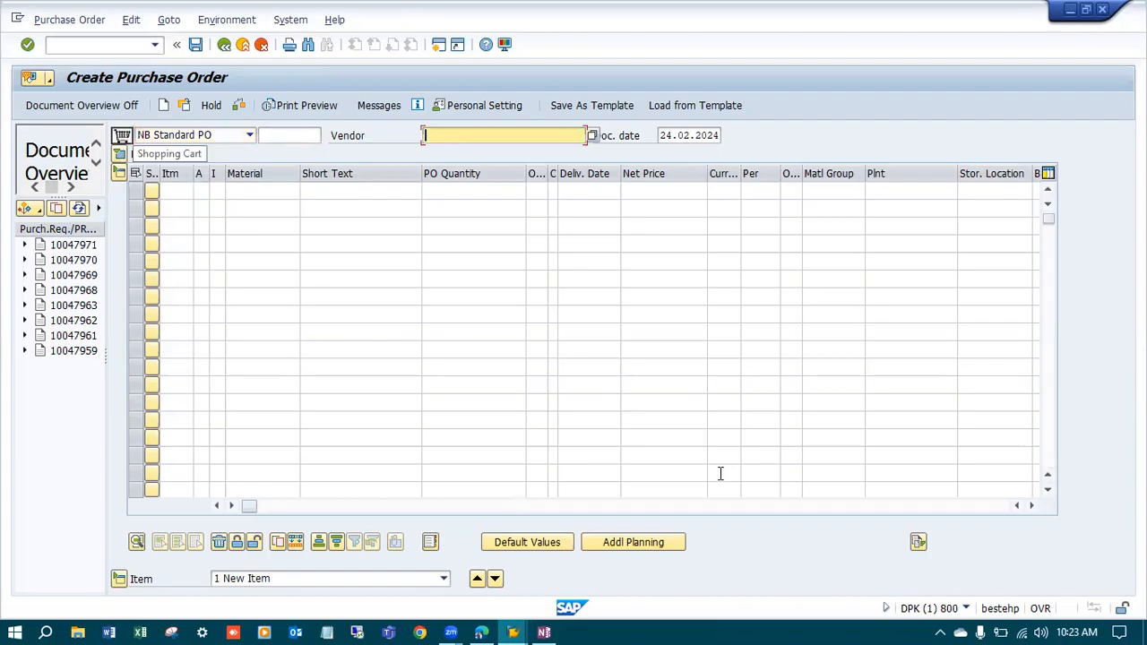
key(alt+Tab)
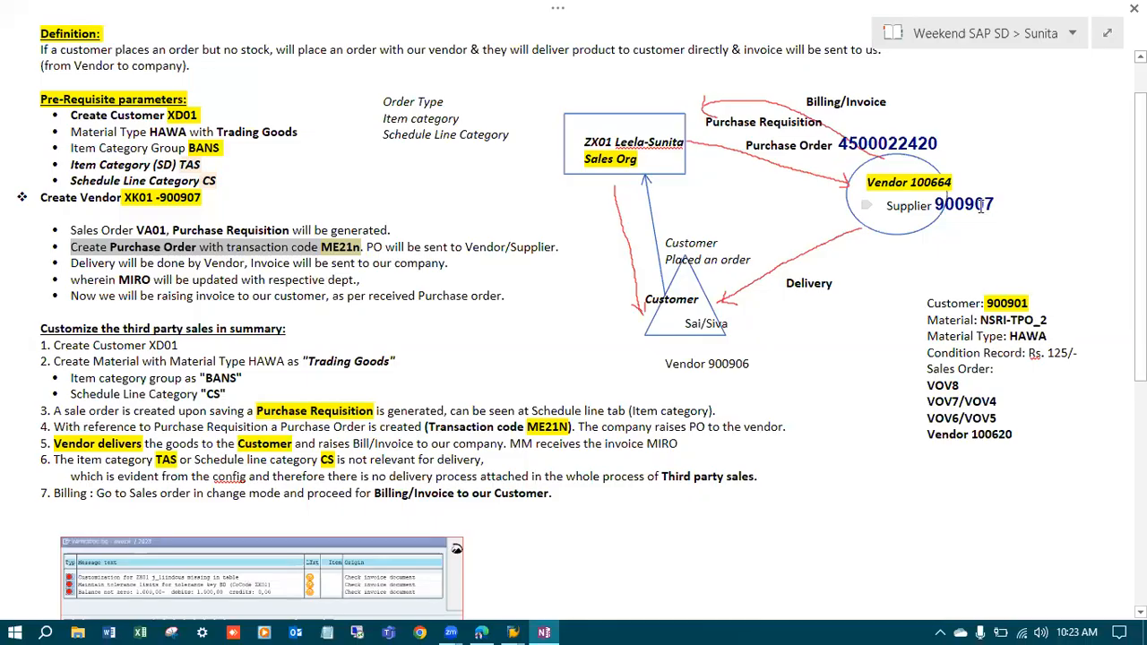
key(alt+Tab)
click(439, 137)
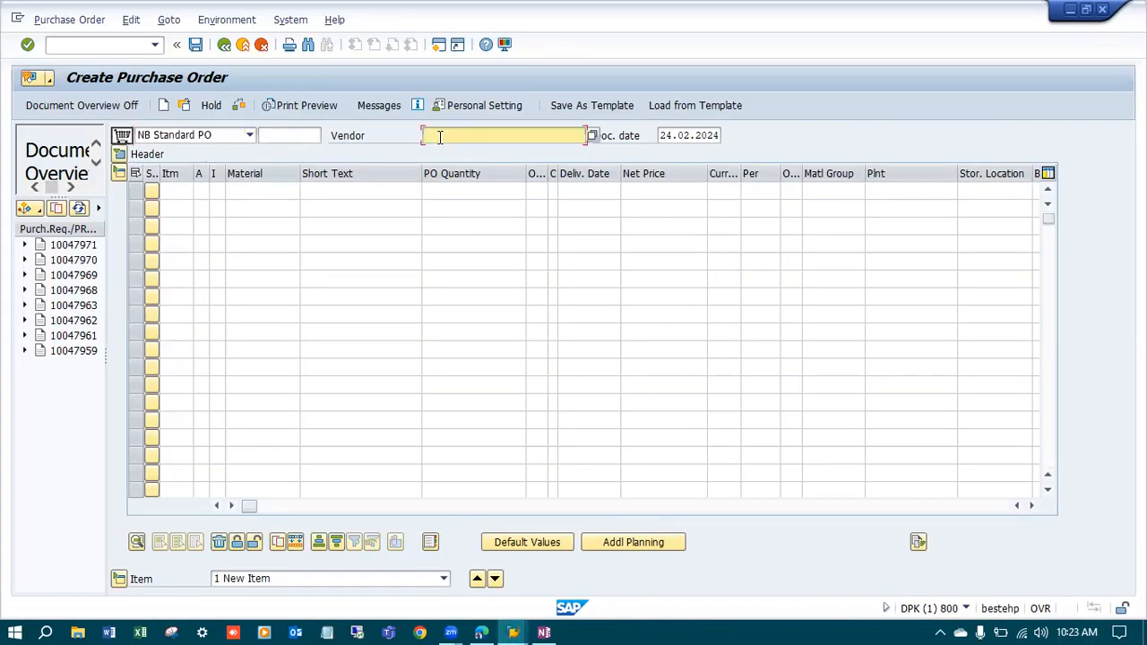
text(90090)
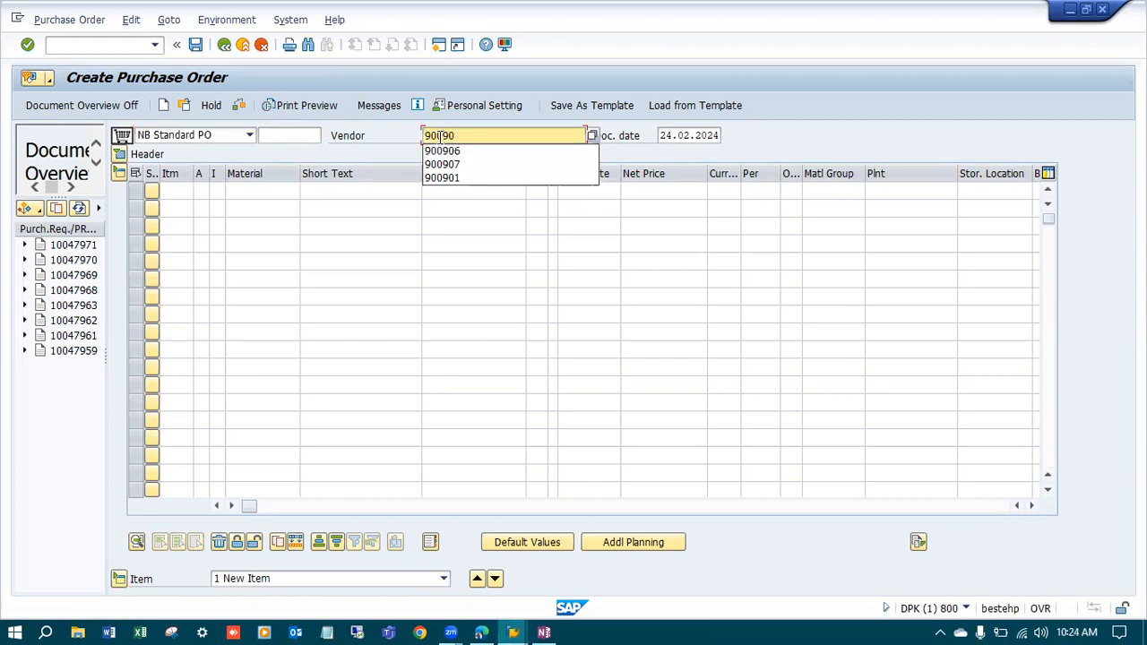
text(7)
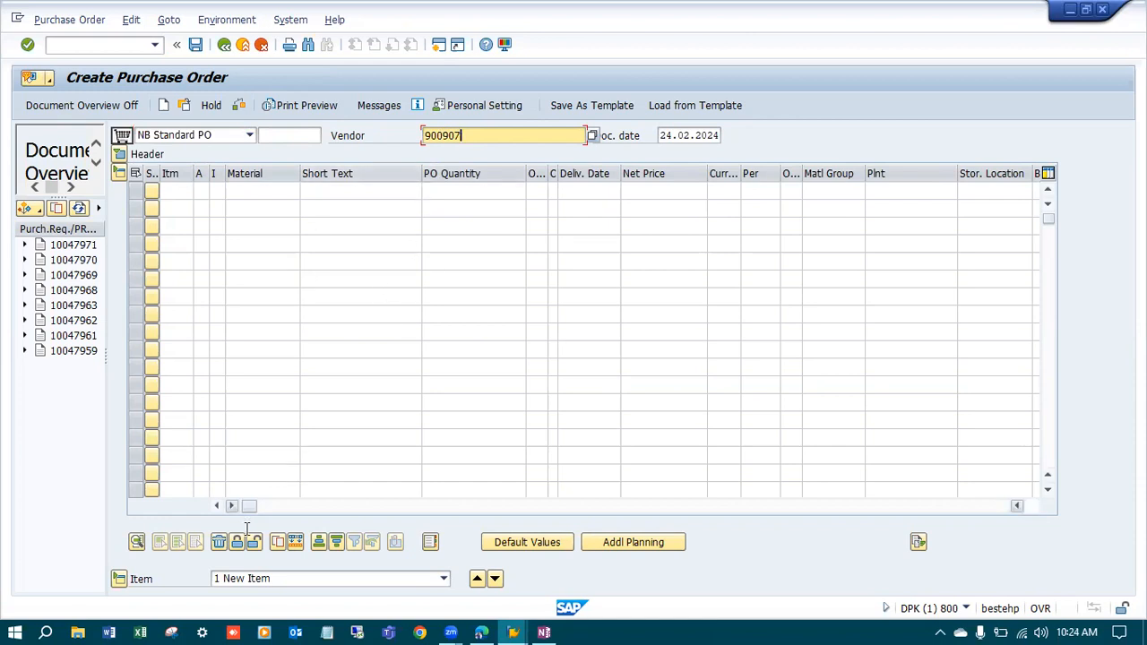
key(Return)
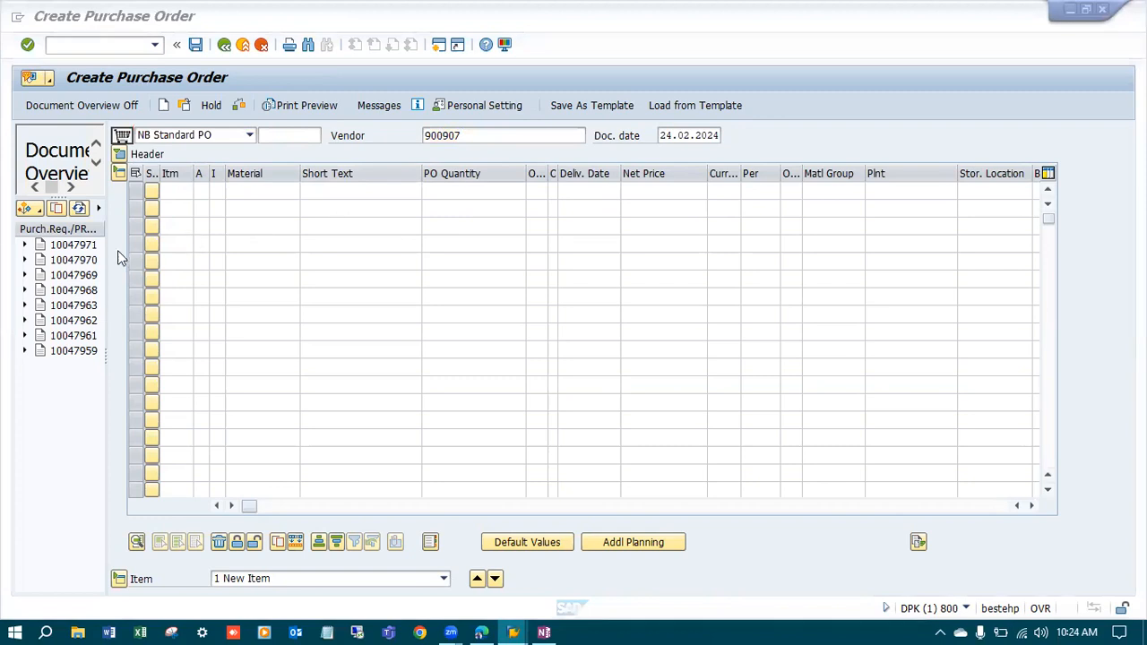
- Adopt the first listed purchase requisition into the purchase order's shopping cart, with purchasing organization NSRI
click(64, 247)
drag(83, 239, 124, 140)
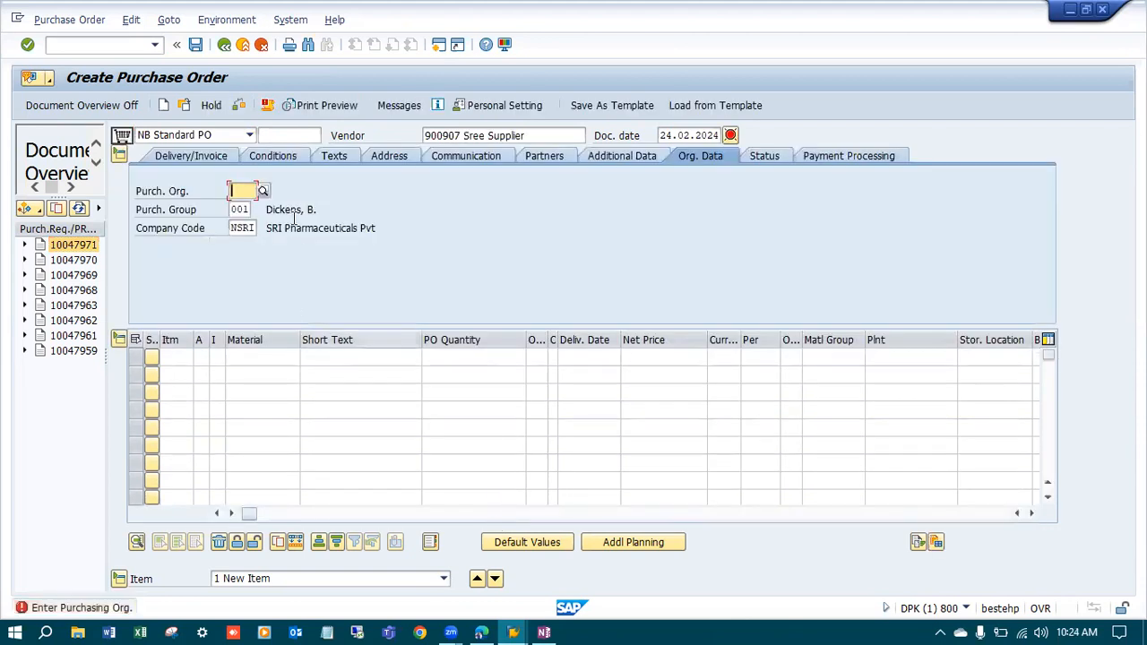
click(242, 191)
click(244, 206)
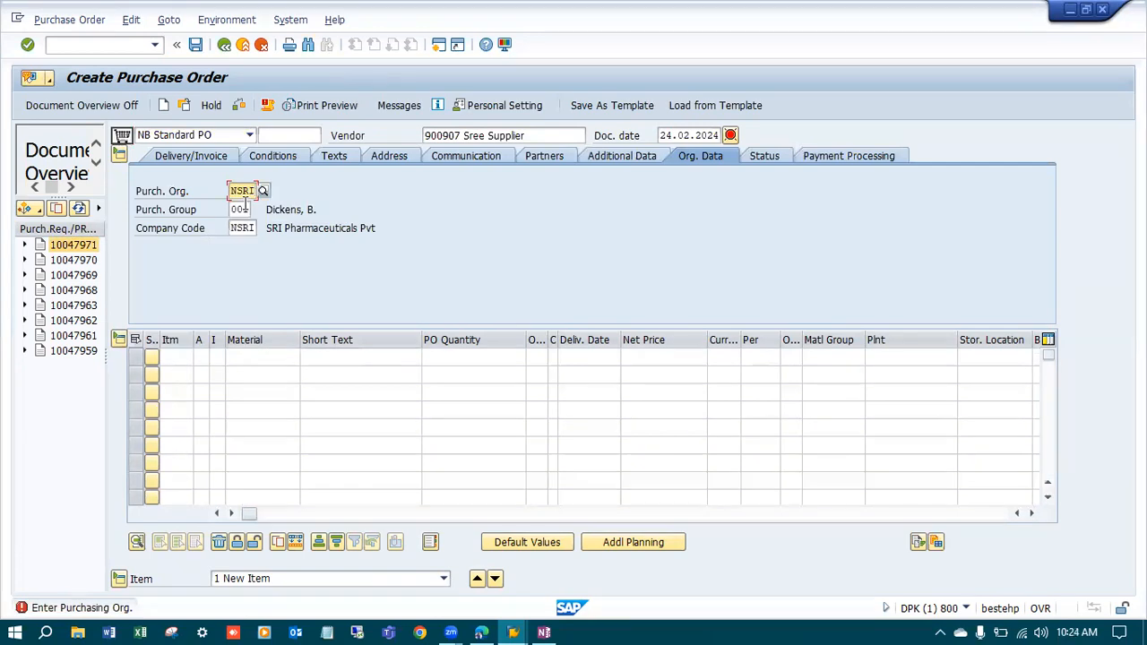
key(Return)
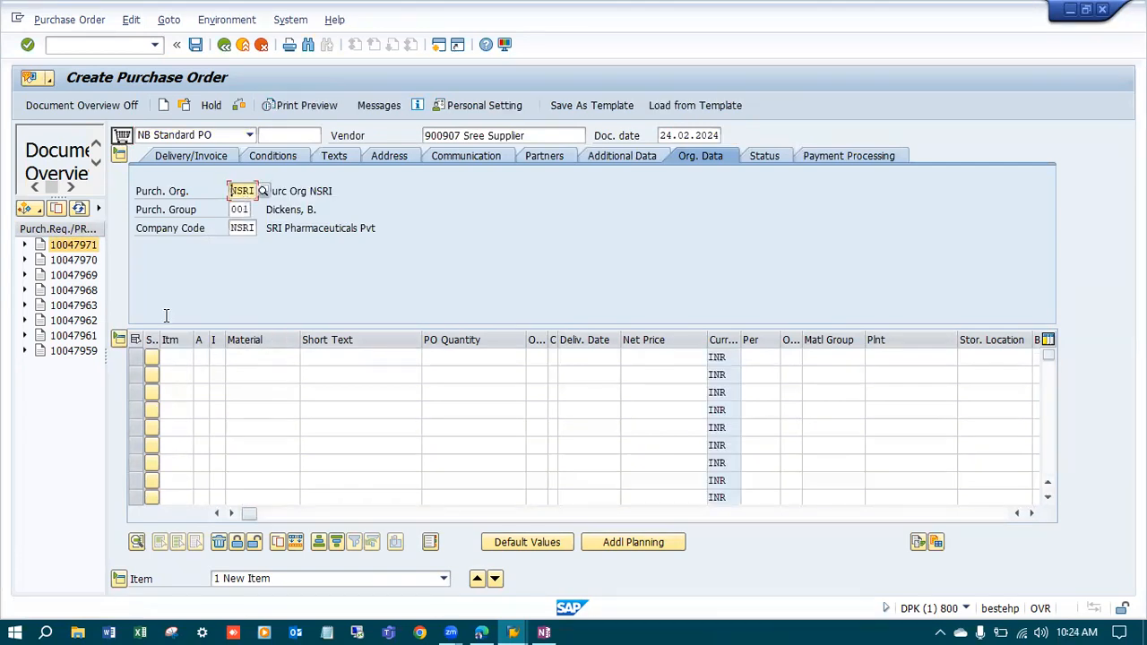
drag(72, 245, 128, 142)
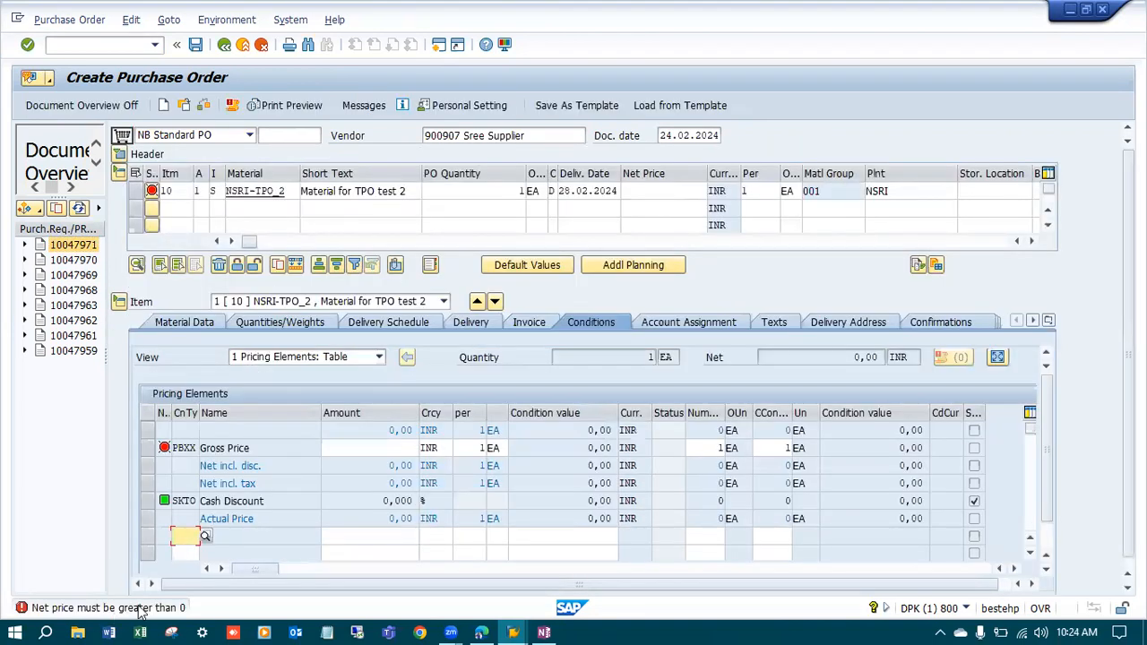
- Set the PBXX gross price of the NSRI-TPO_2 item to 99 INR and examine the item's plant
click(374, 448)
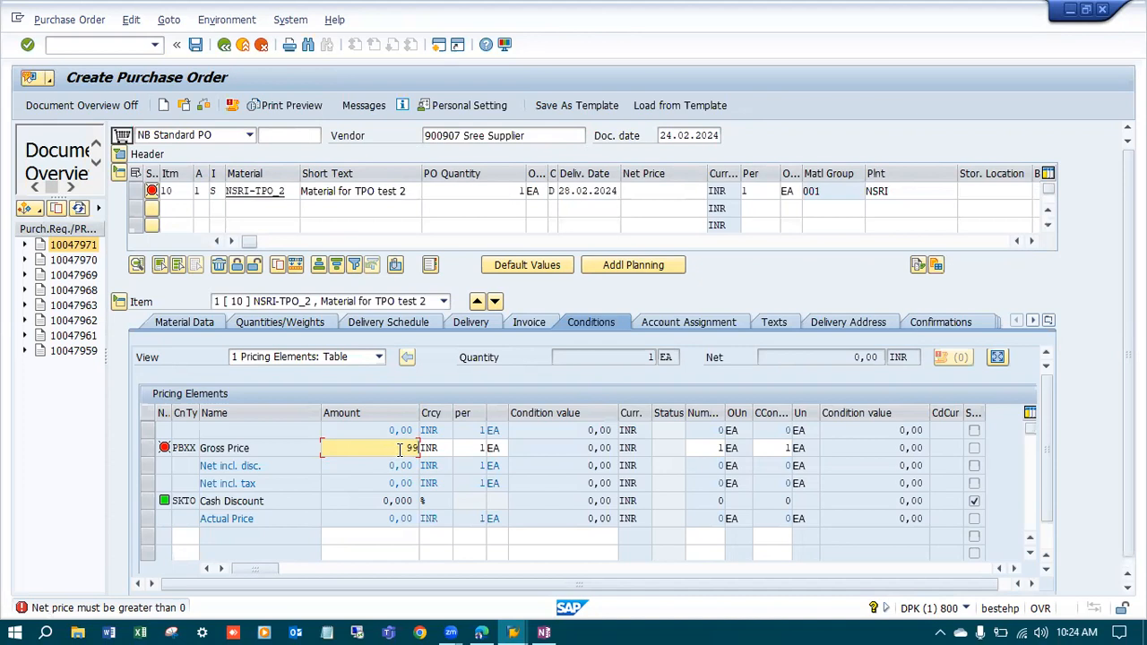
key(Return)
key(Return)
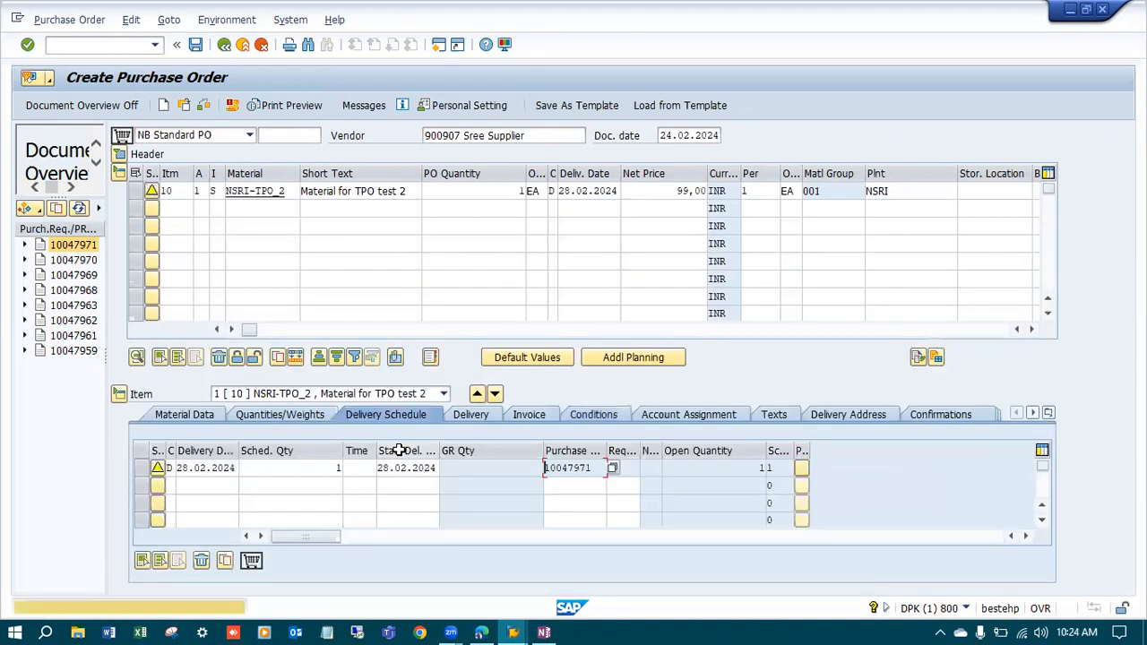
key(Return)
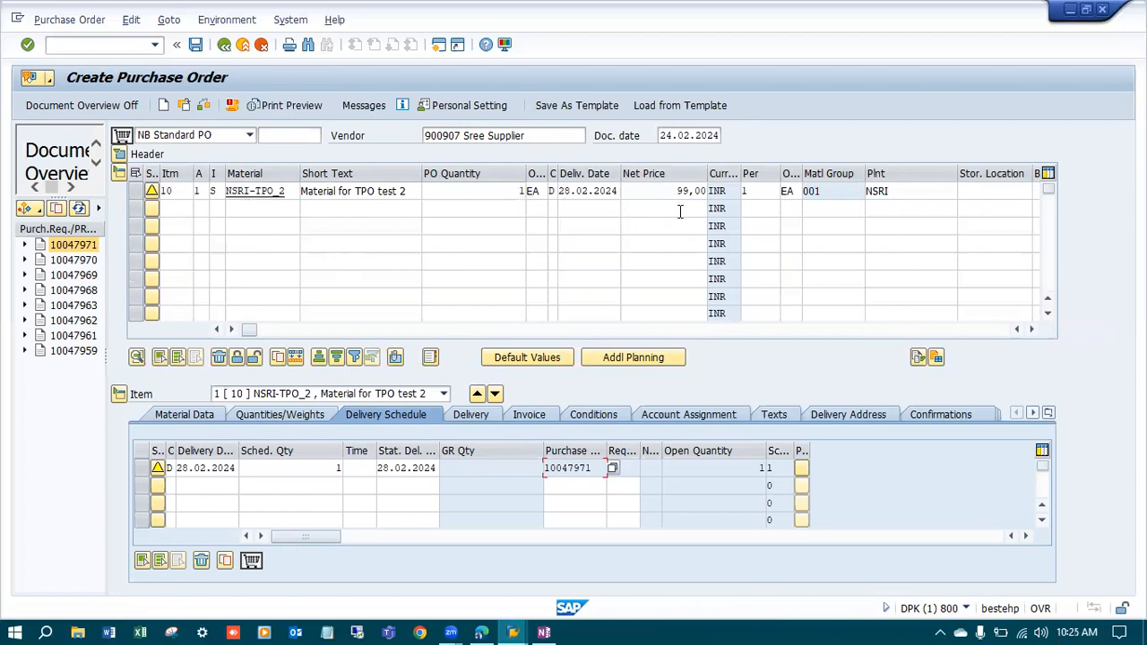
click(901, 191)
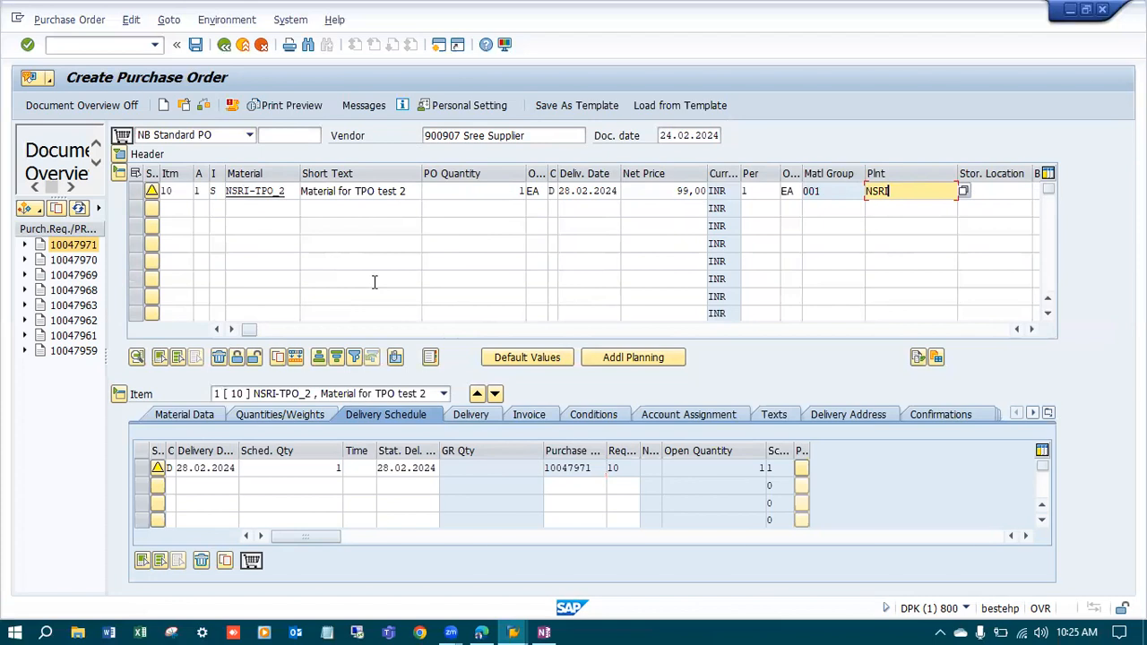
- Restart the purchase order in ME21N, try to adopt the first listed requisition, and set purchasing organization NSRI
click(91, 45)
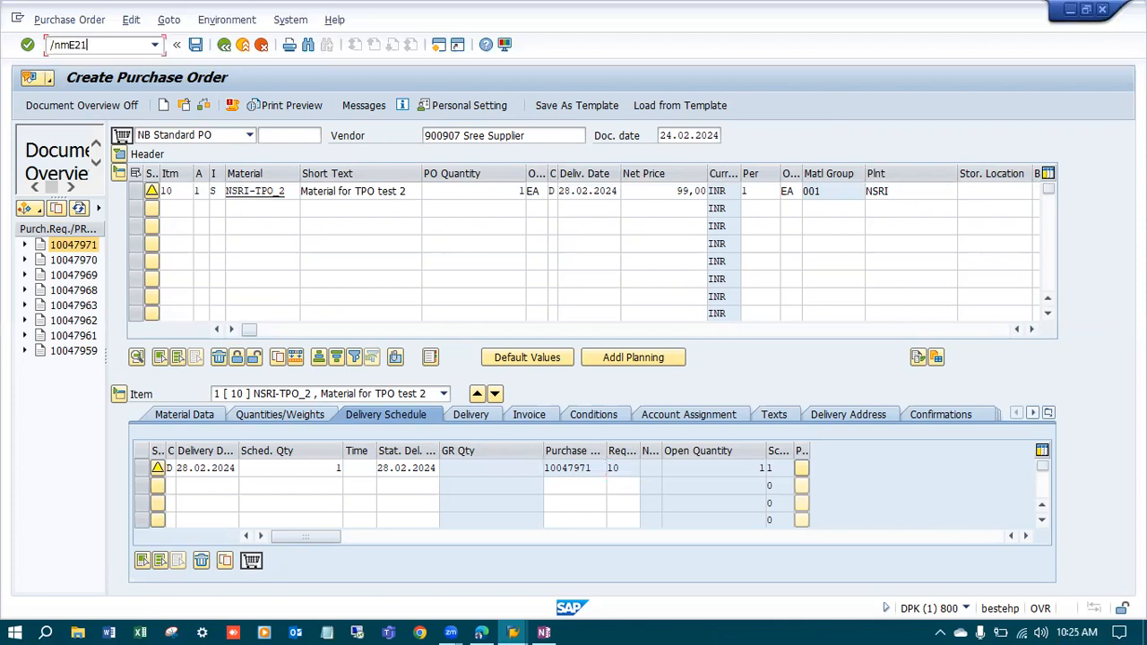
key(Return)
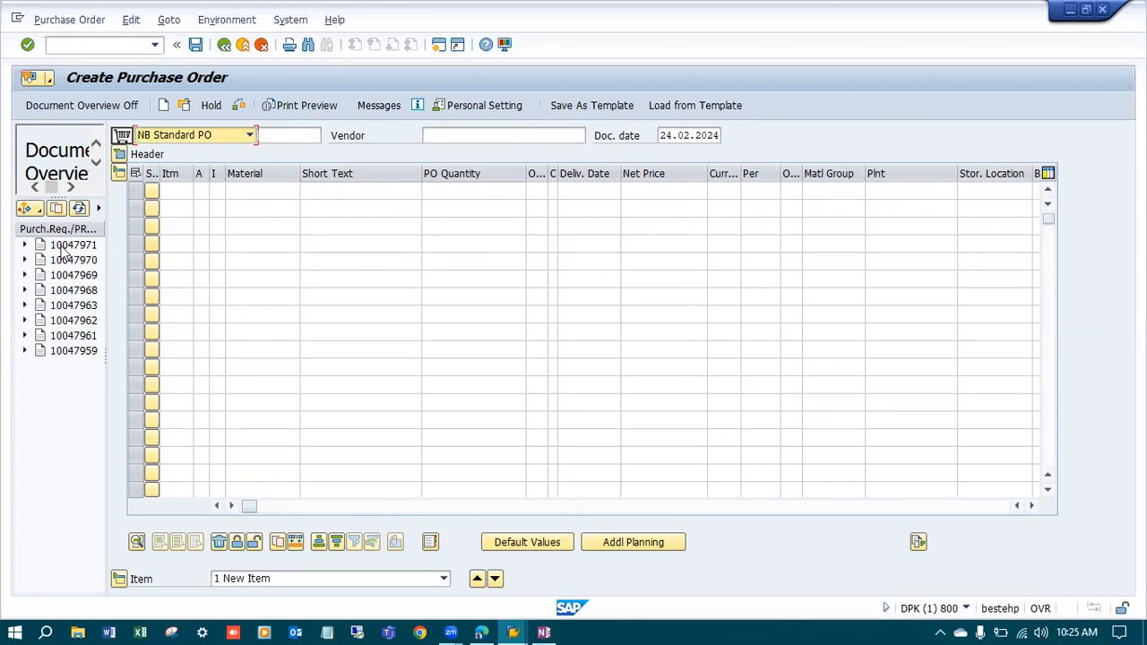
drag(63, 250, 123, 141)
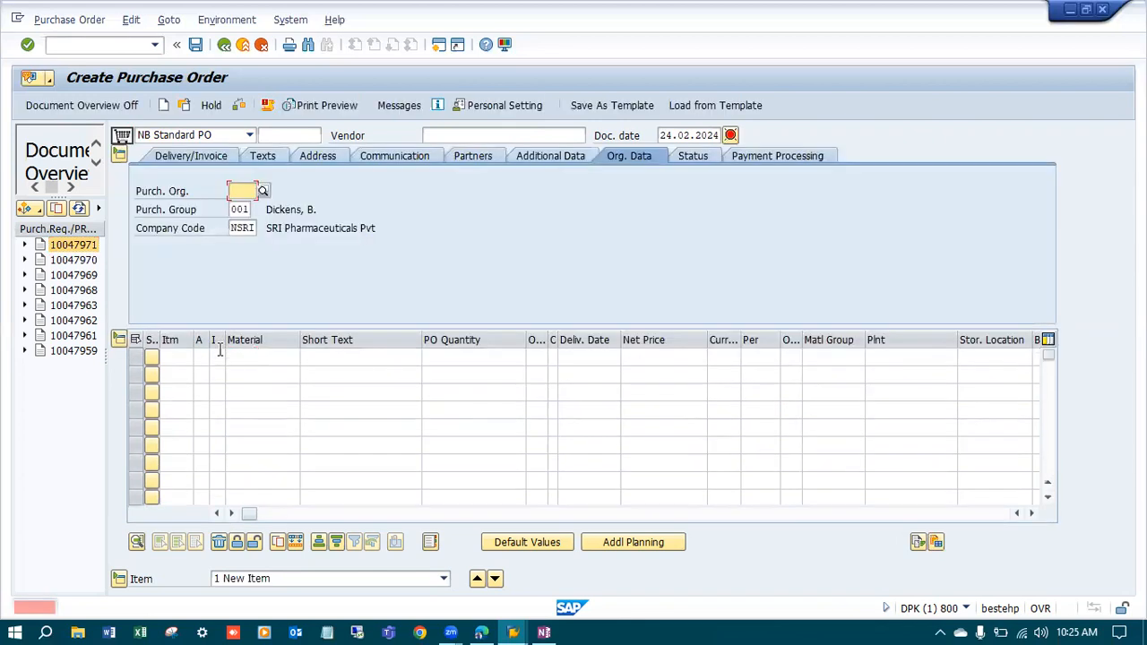
click(242, 191)
click(247, 208)
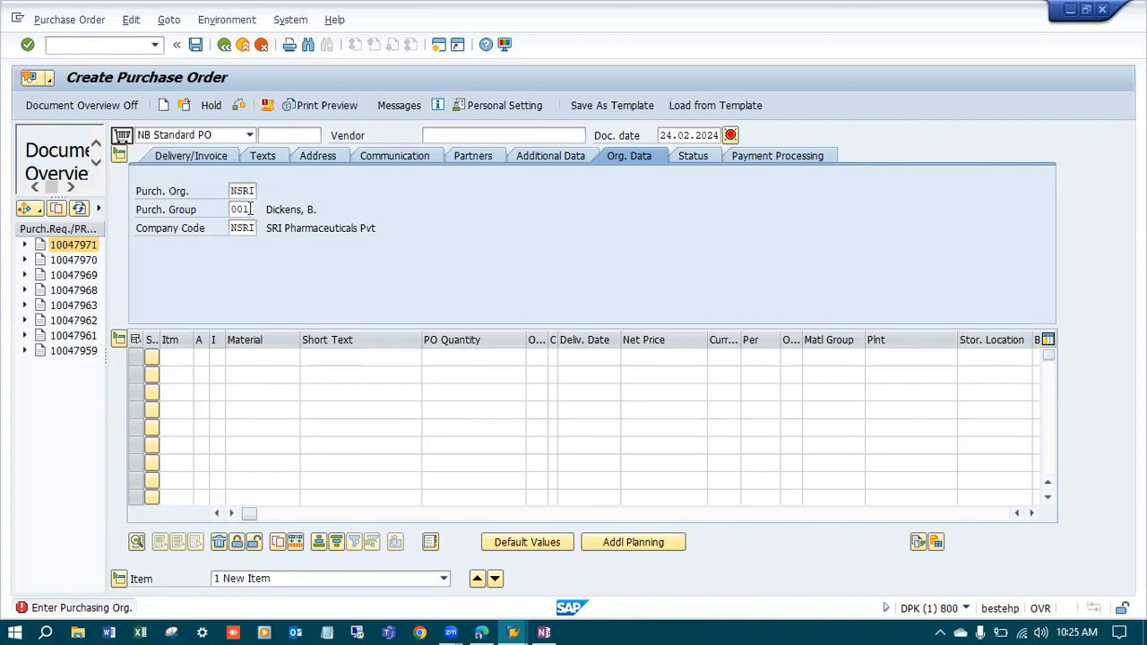
key(Return)
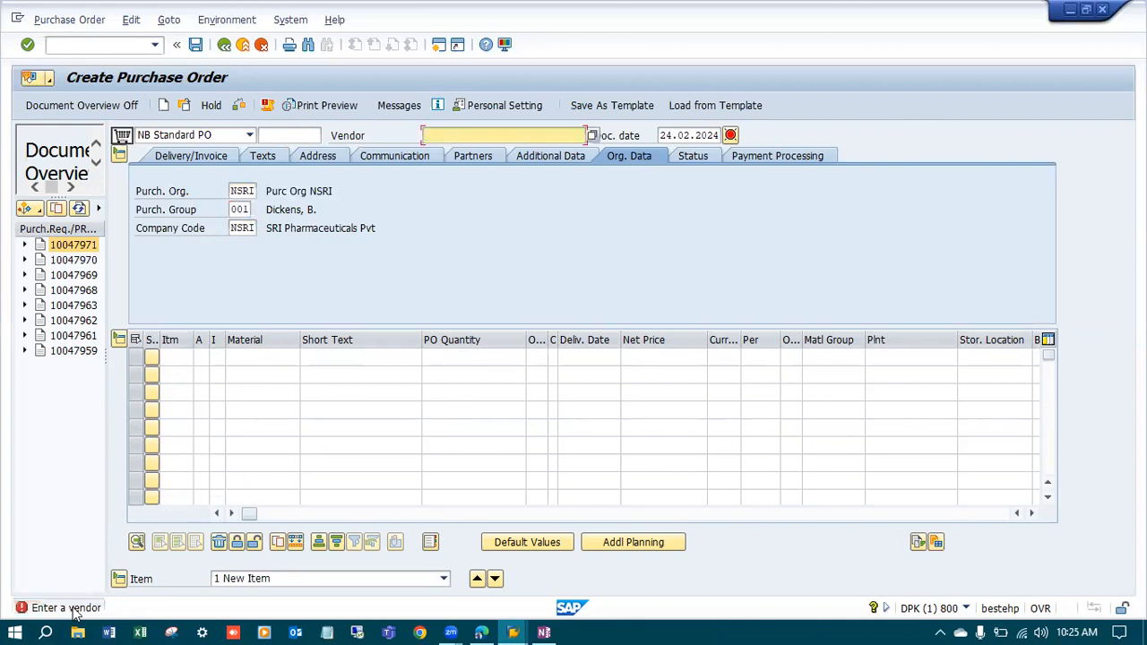
- Enter the supplier's vendor number and adopt the first listed purchase requisition into the purchase order
click(75, 247)
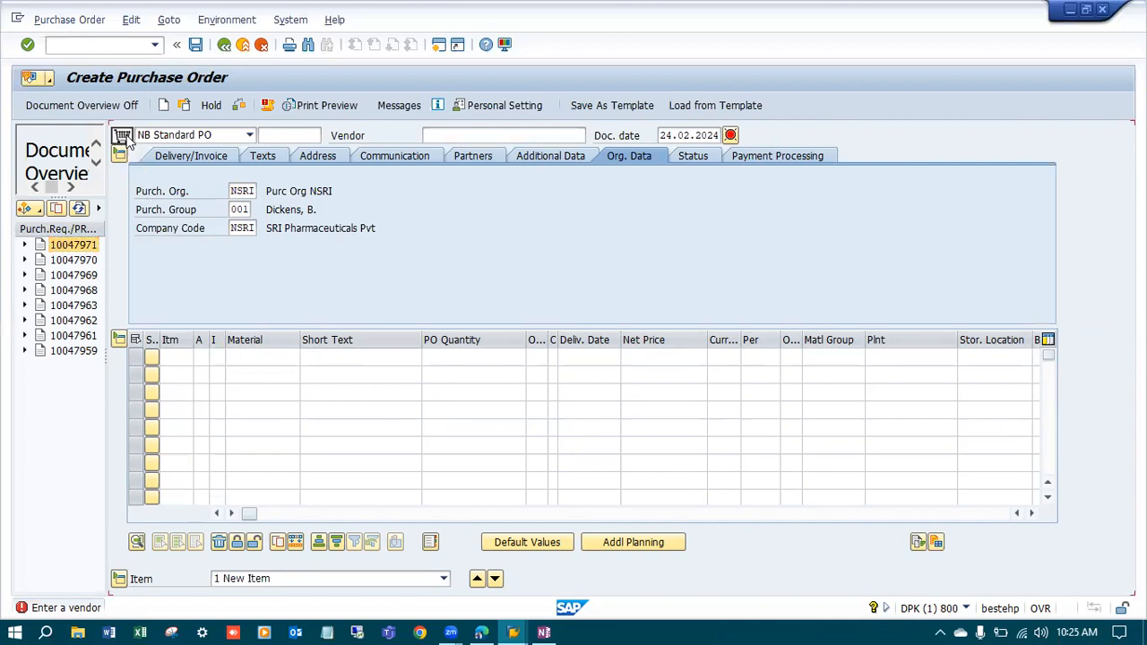
click(448, 136)
click(444, 149)
click(72, 240)
click(122, 135)
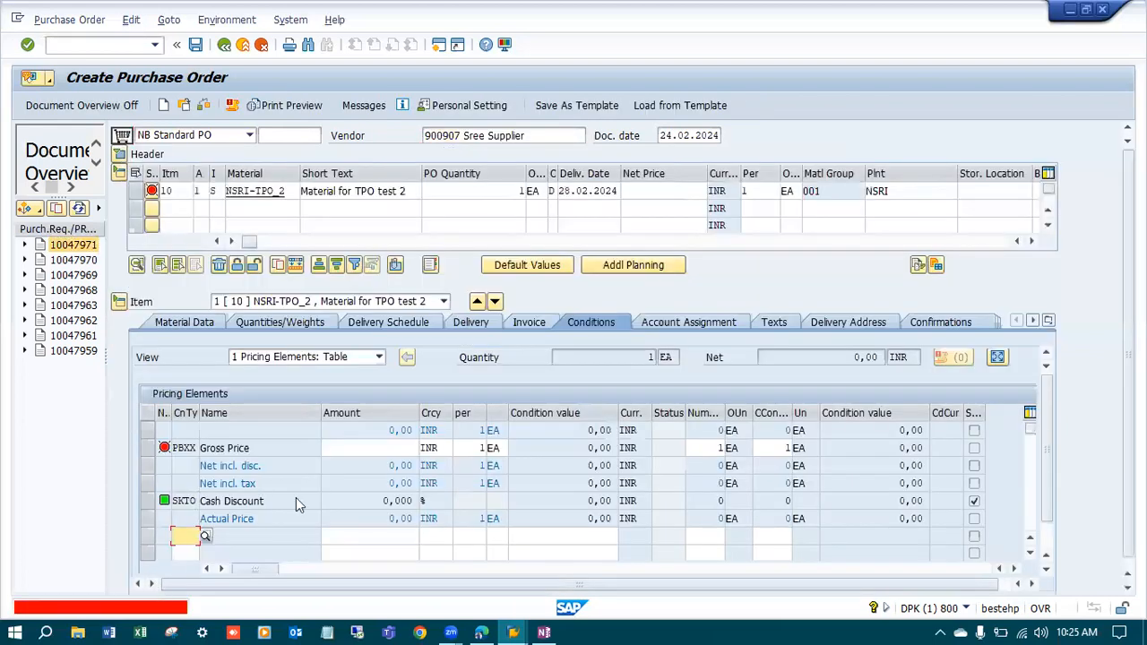
- Set the PBXX gross price of the adopted NSRI-TPO_2 item to 99 INR and accept the delivery date
click(392, 448)
text(99)
key(Return)
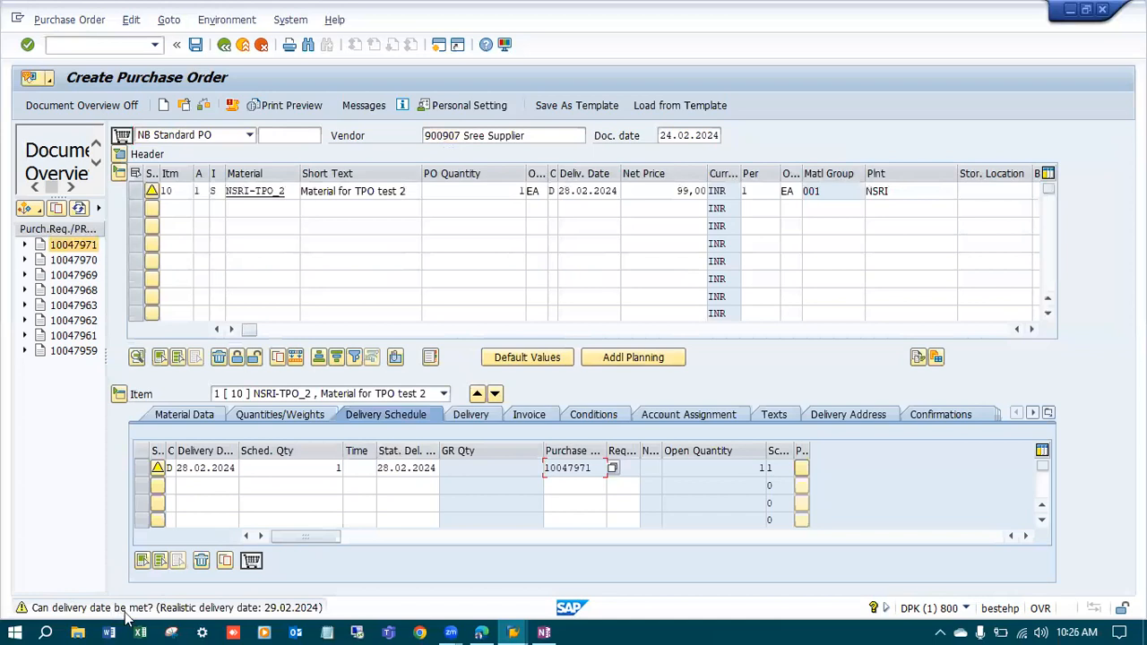
key(Return)
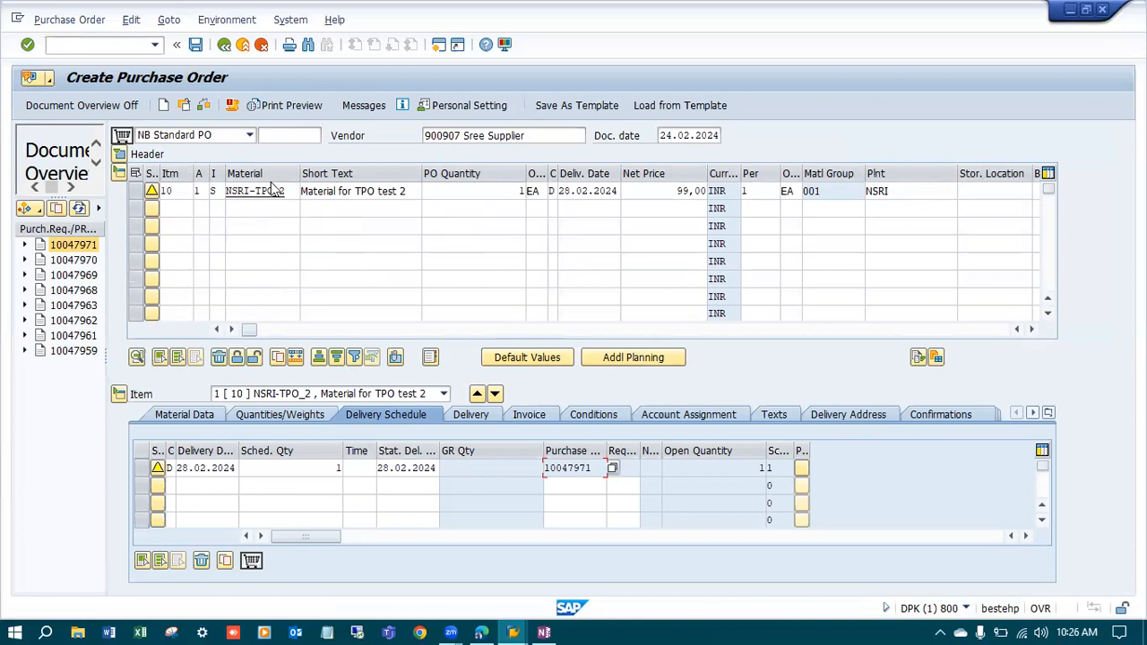
- Check and save the purchase order, and display the full text of its confirmation message
click(203, 106)
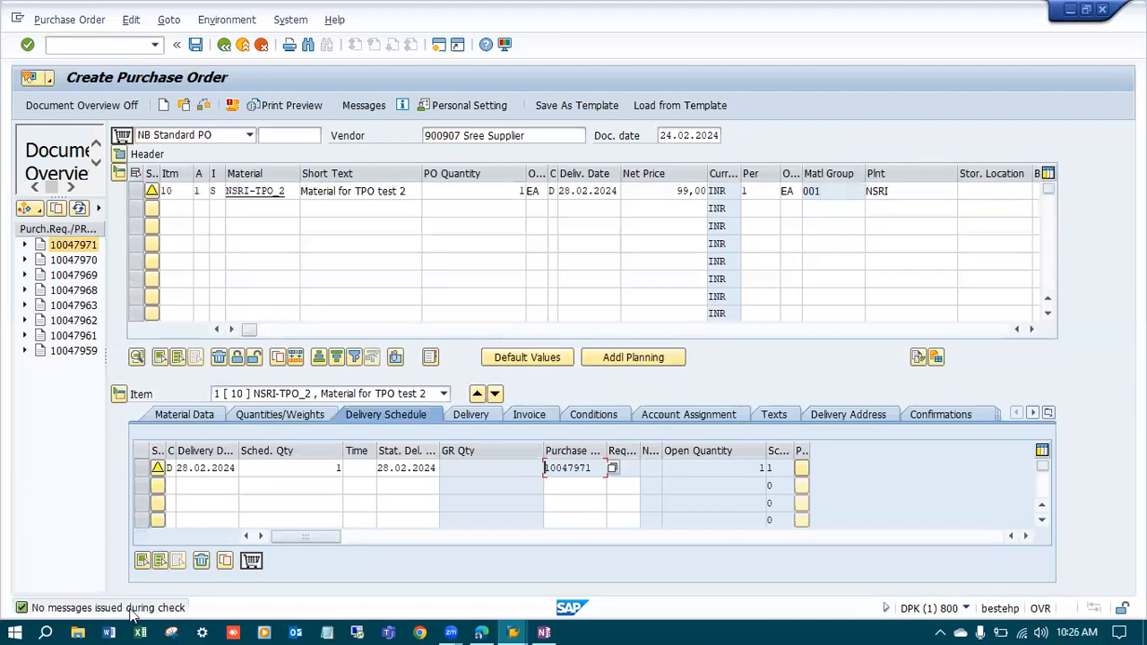
click(197, 45)
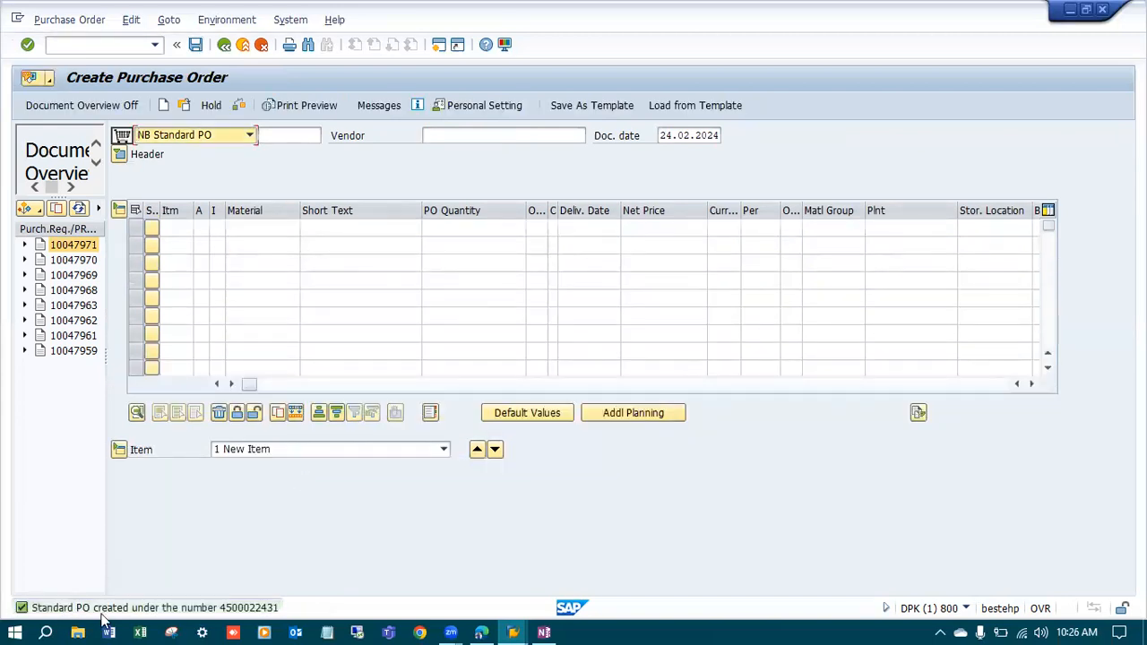
double_click(103, 613)
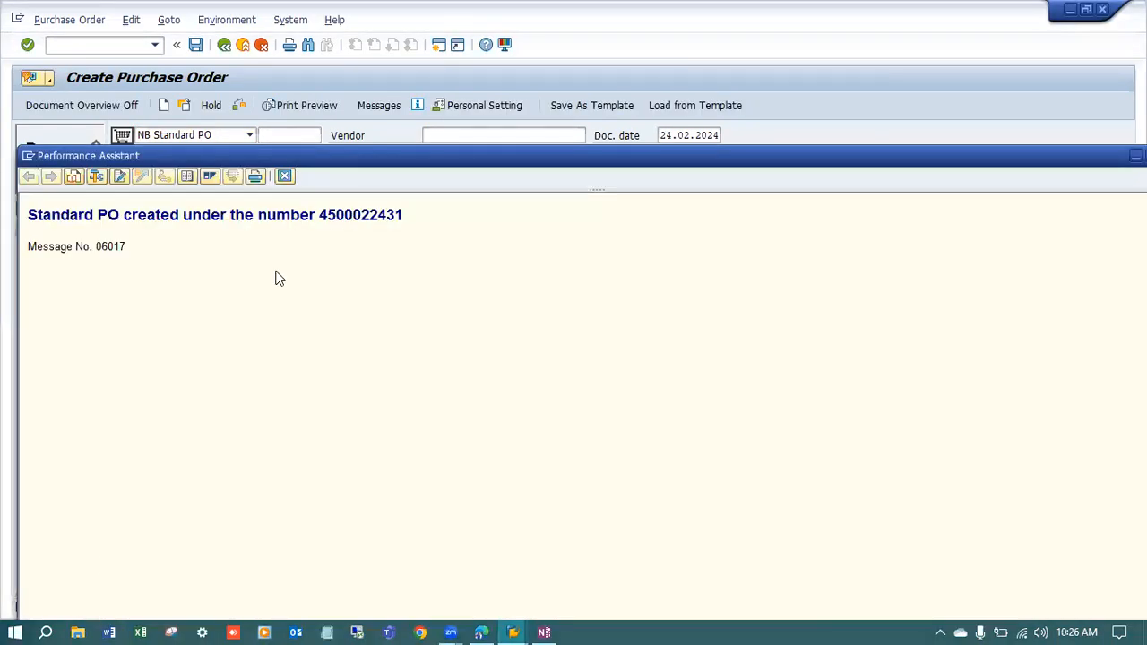
- Record the new purchase order number on a PO line below Sales Order in the OneNote notes
drag(404, 219, 319, 219)
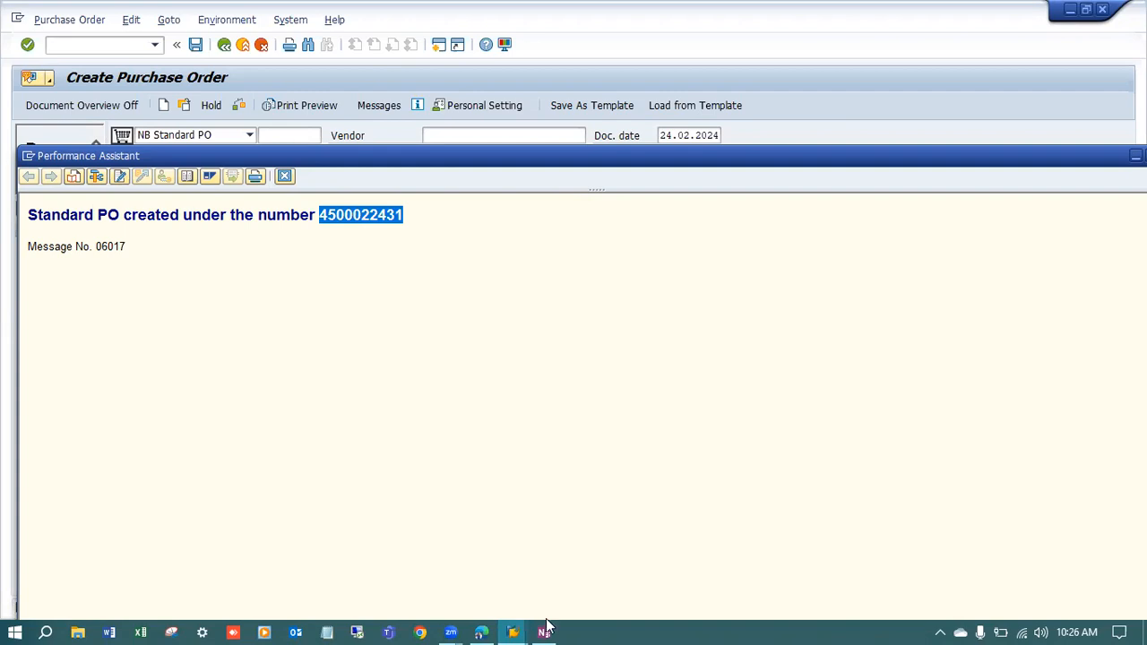
key(alt+Tab)
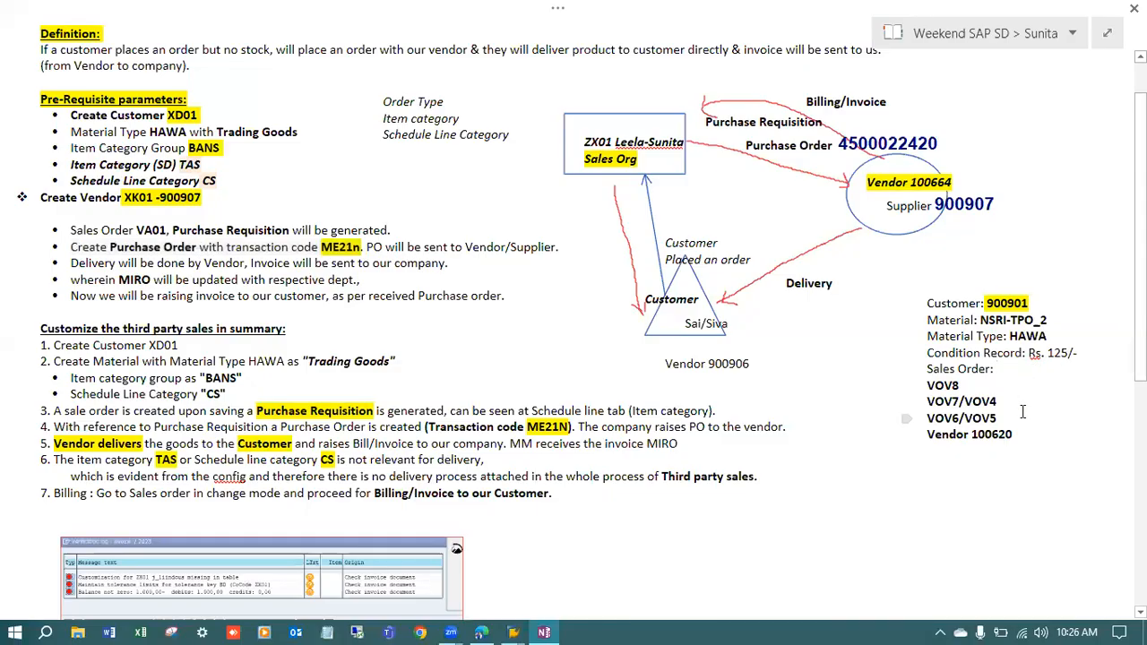
key(Return)
text(PO)
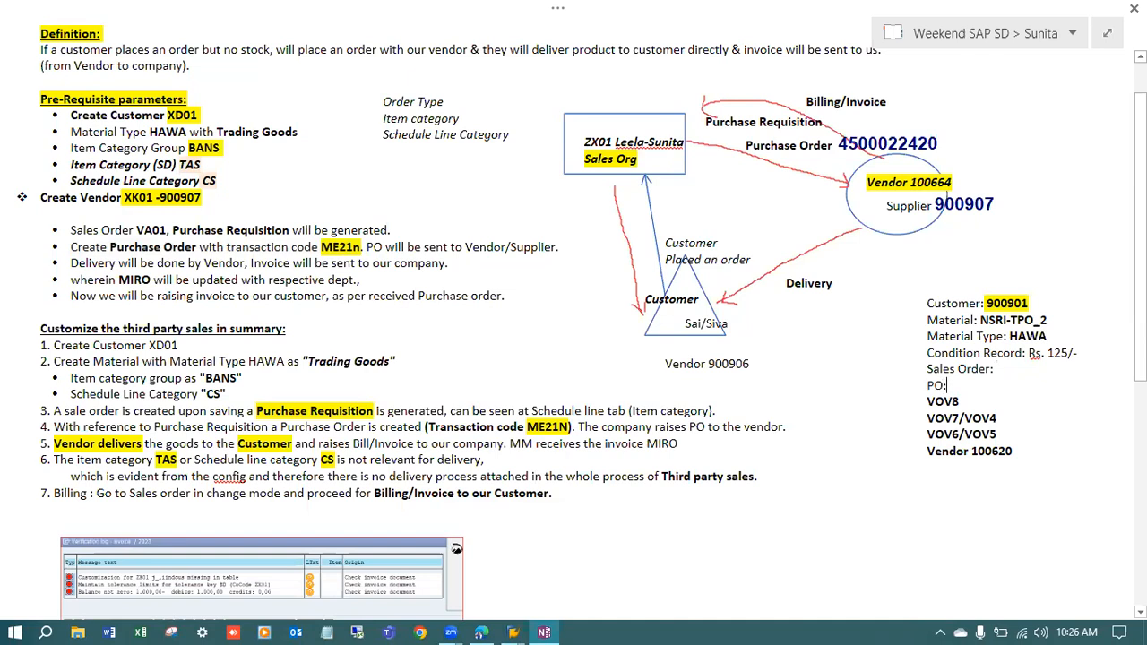
text(: 450000)
key(alt+Tab)
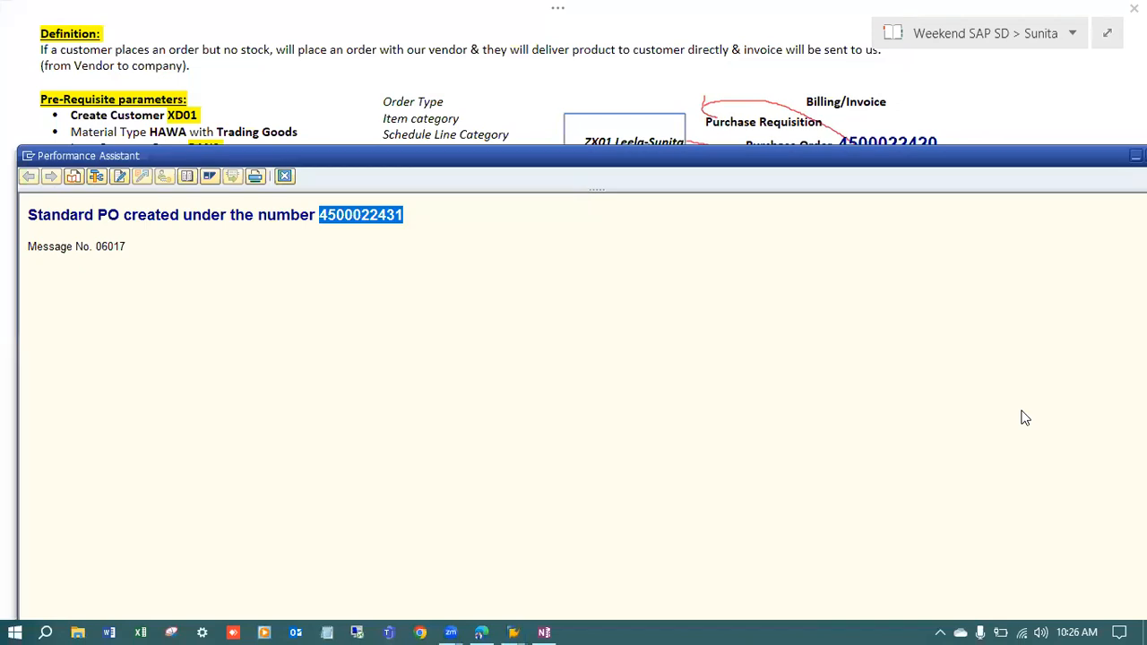
key(alt+Tab)
text(022431)
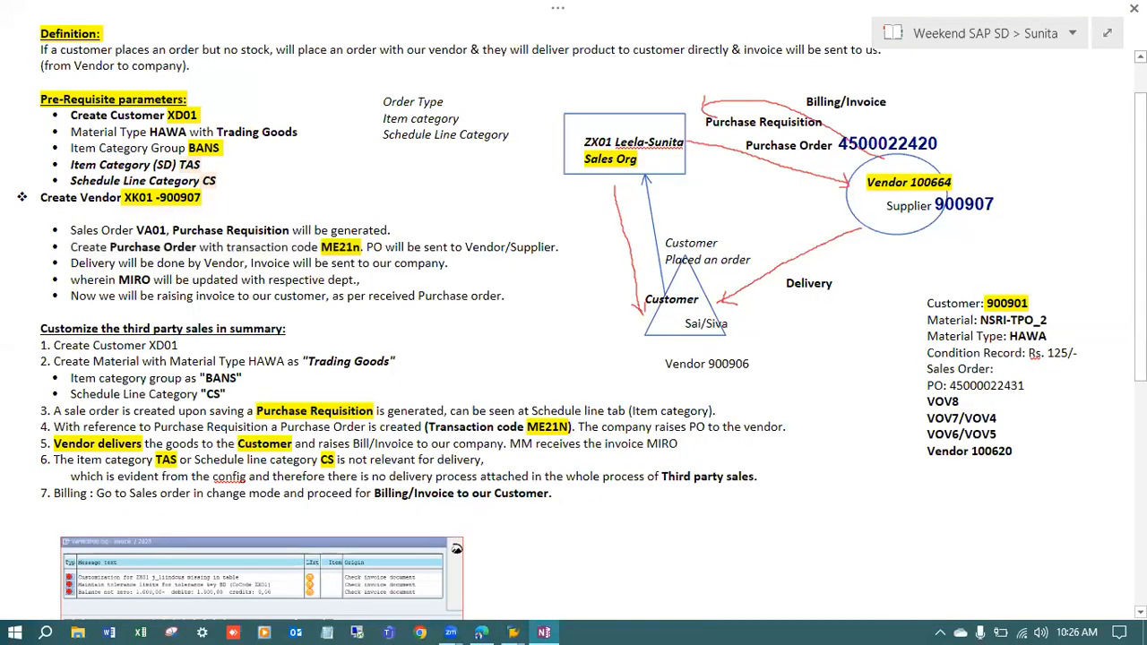
- Record the new sales order number on the Sales Order line of the notes
click(1002, 335)
text(20206)
drag(1026, 386, 952, 385)
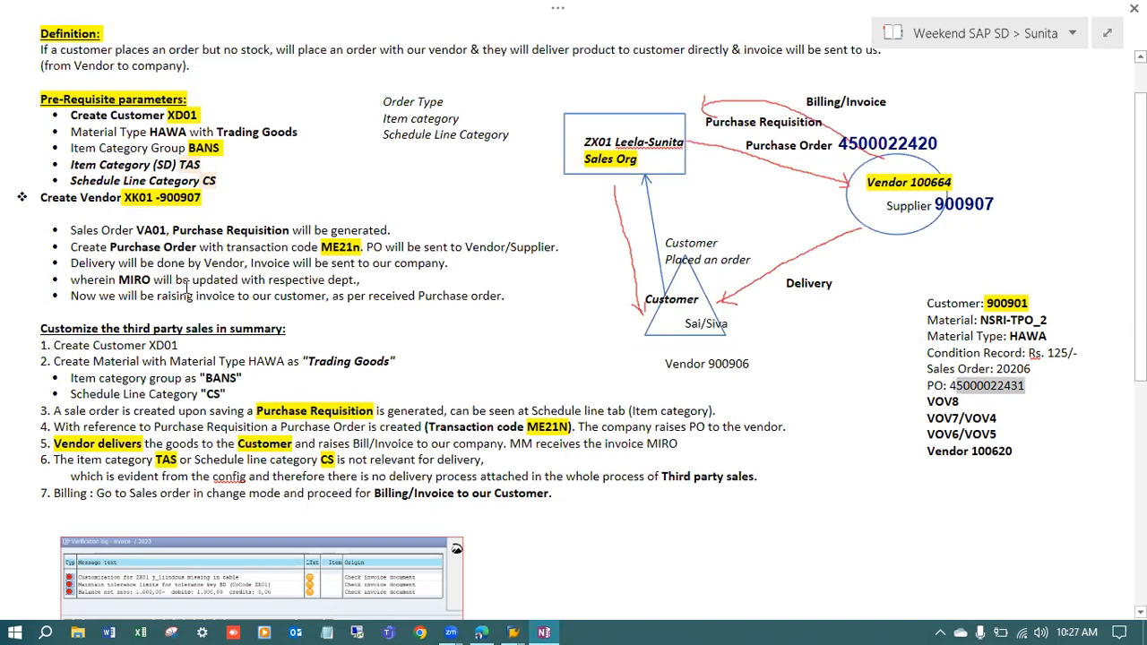
- Update the Purchase Order number in the process diagram so that it matches the newly created purchase order
drag(367, 246, 565, 246)
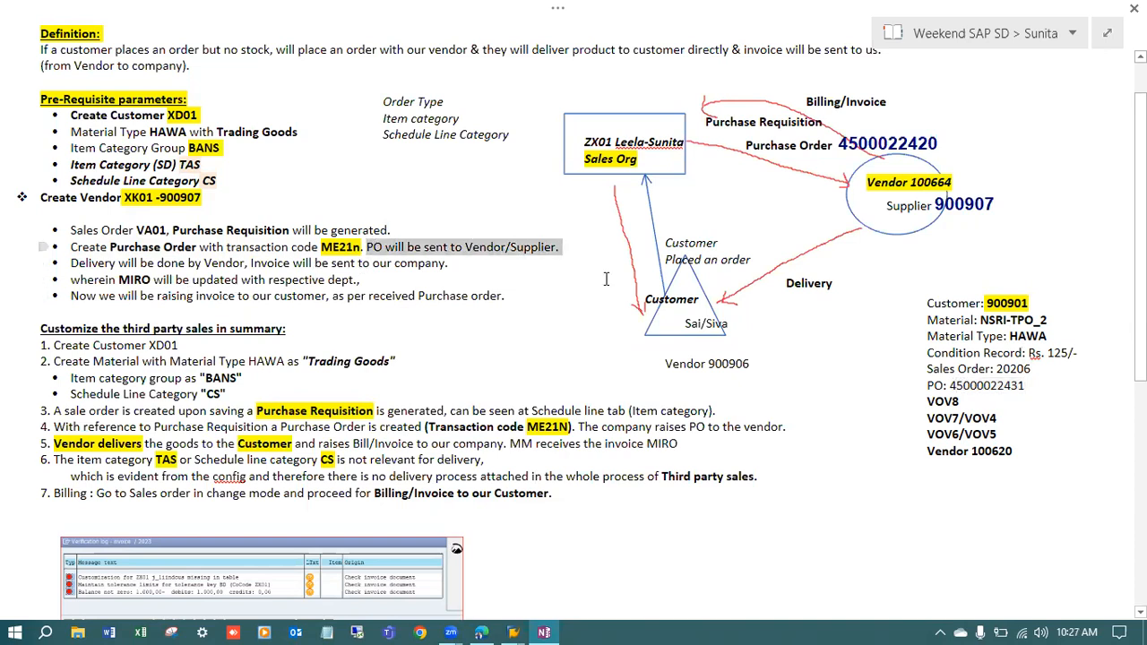
click(946, 140)
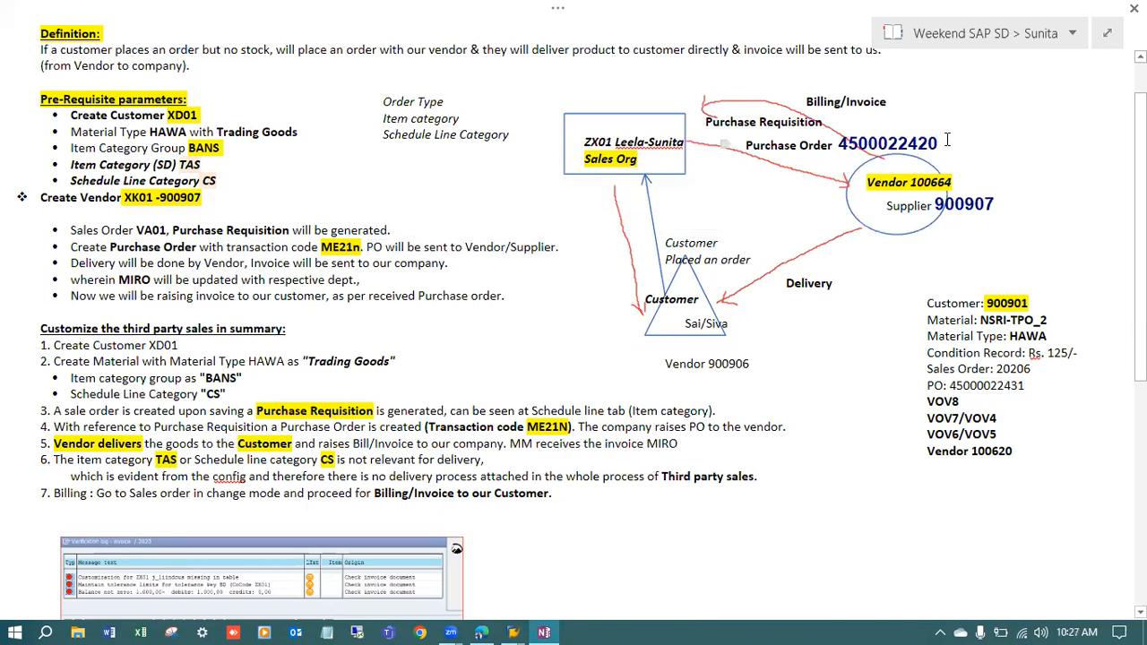
key(BackSpace)
key(BackSpace)
text(31)
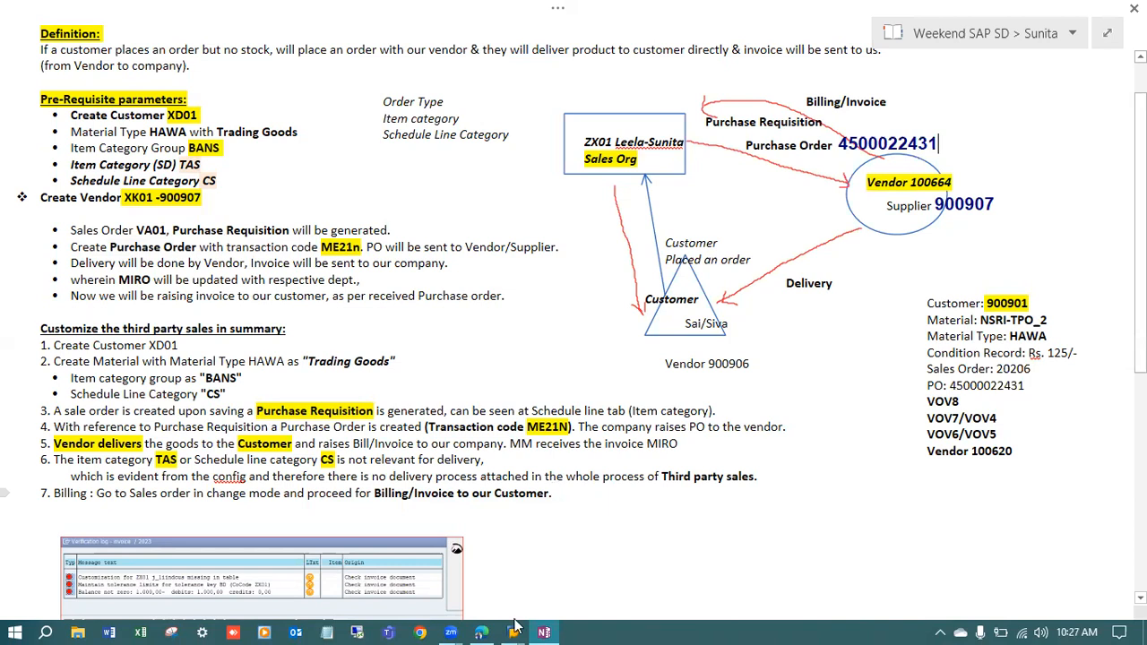
mouse_move(515, 633)
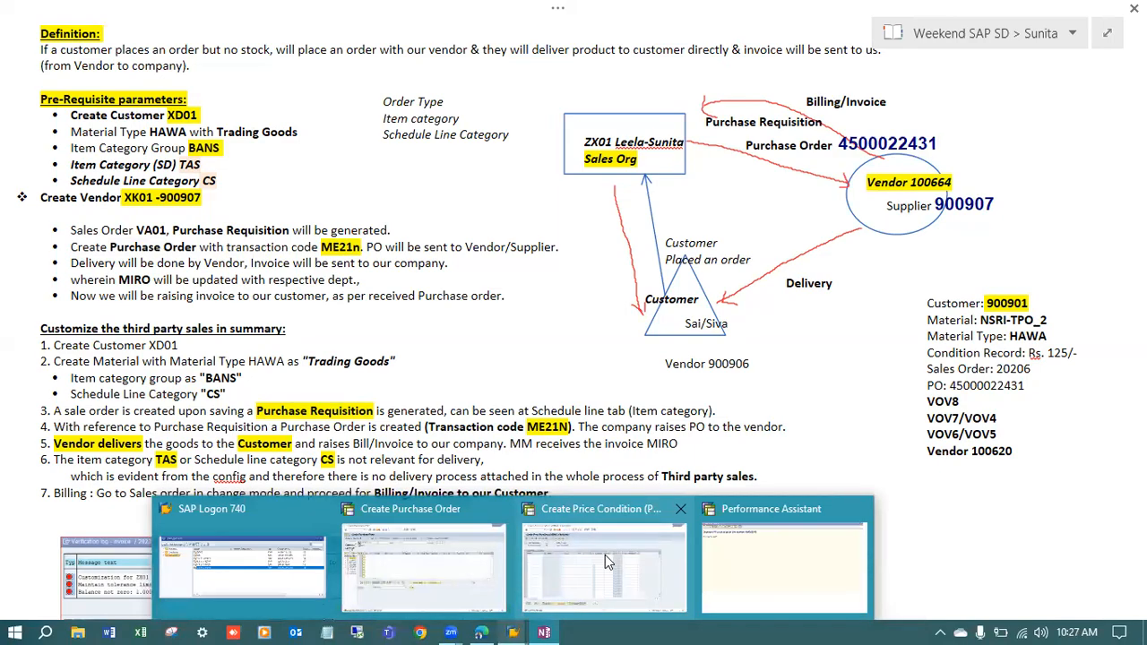
click(605, 558)
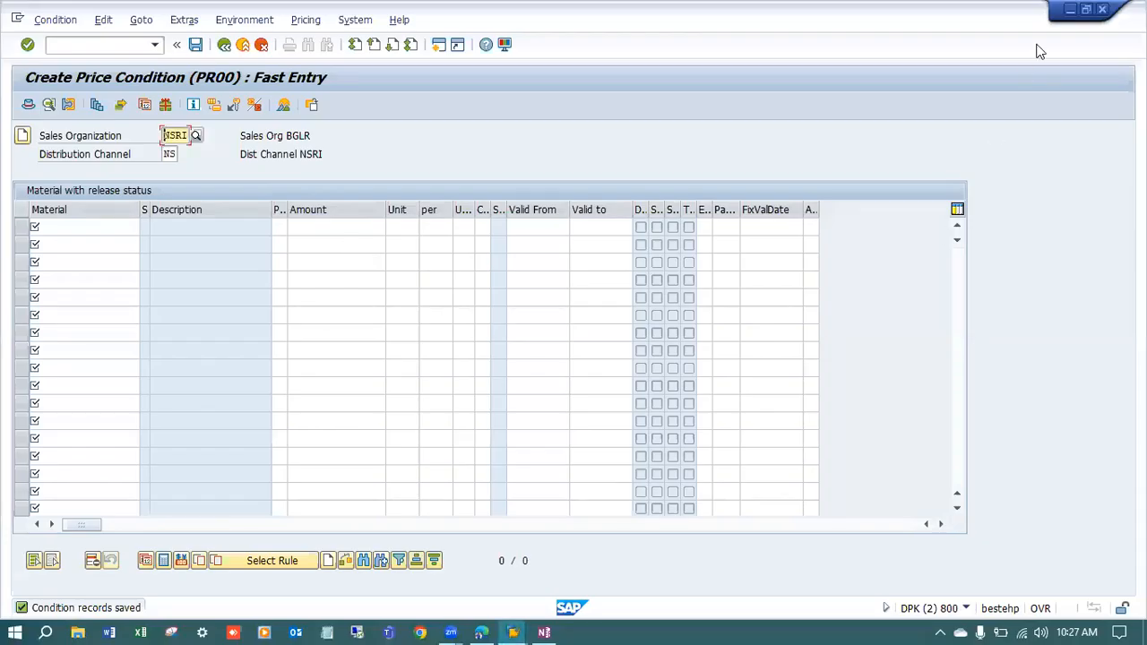
click(1069, 9)
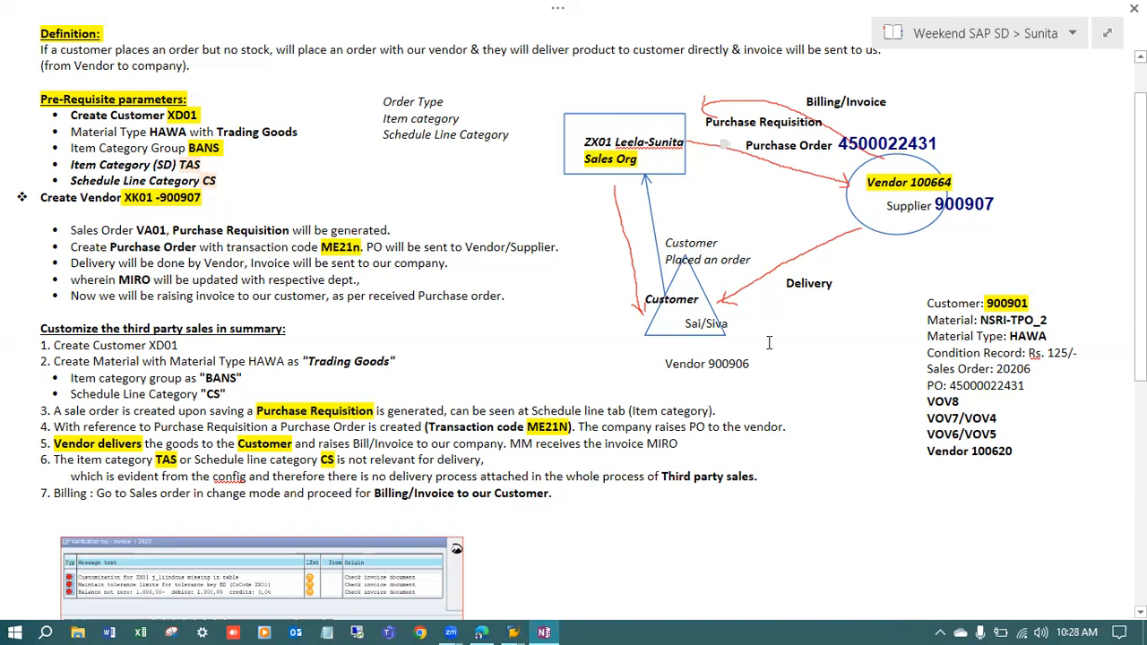
- Copy the purchase order number from the PO line of the notes
drag(1028, 386, 952, 385)
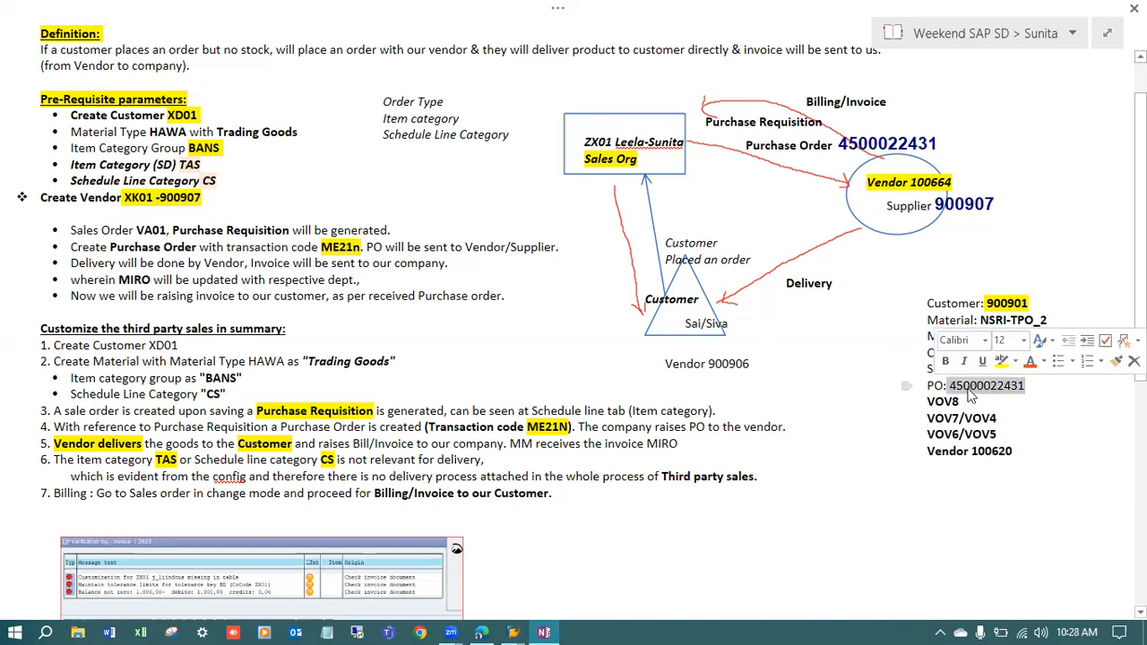
click(992, 394)
drag(1031, 387, 952, 383)
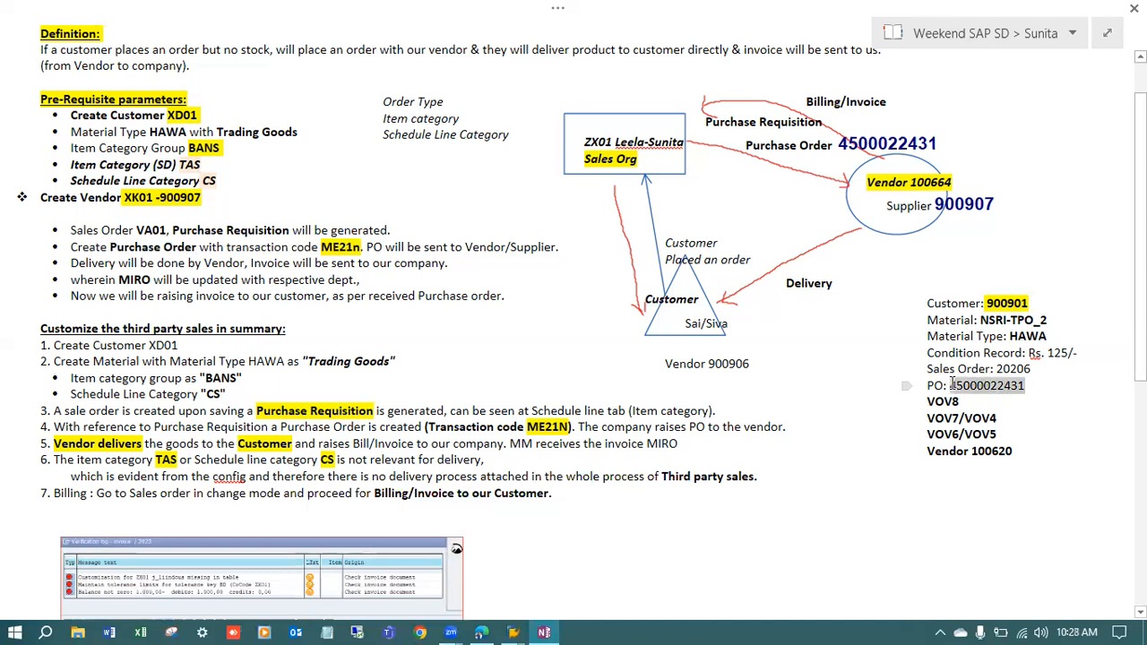
click(1028, 387)
drag(1028, 387, 953, 387)
click(1031, 401)
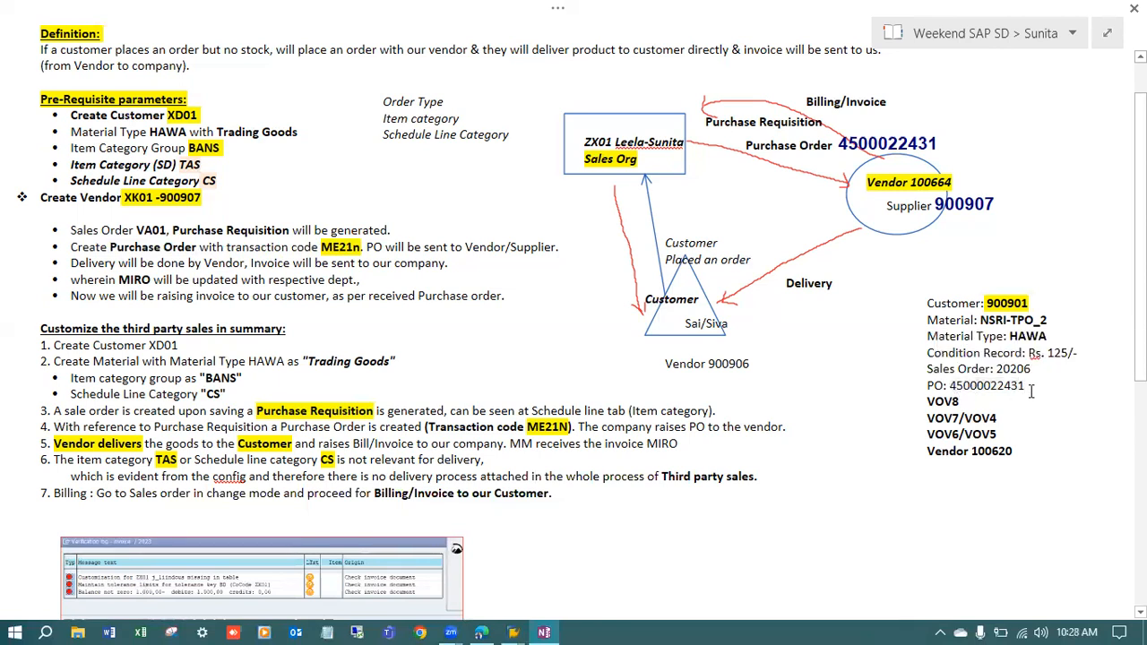
double_click(973, 389)
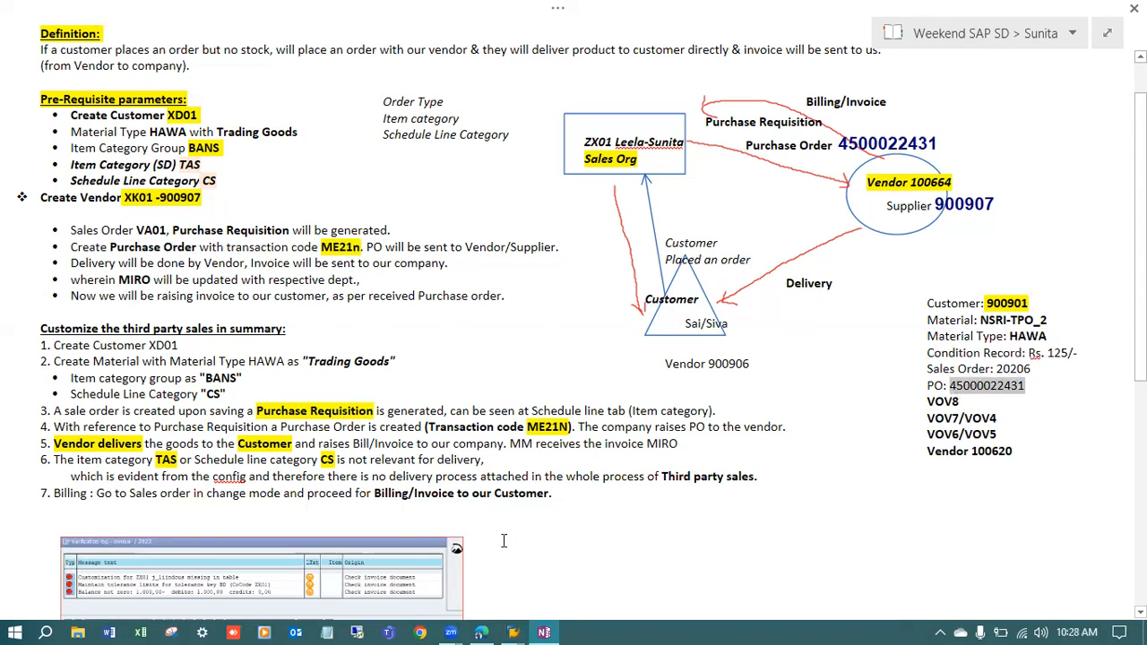
- Switch to the SAP price condition session and start the MIRO incoming invoice transaction there
click(512, 633)
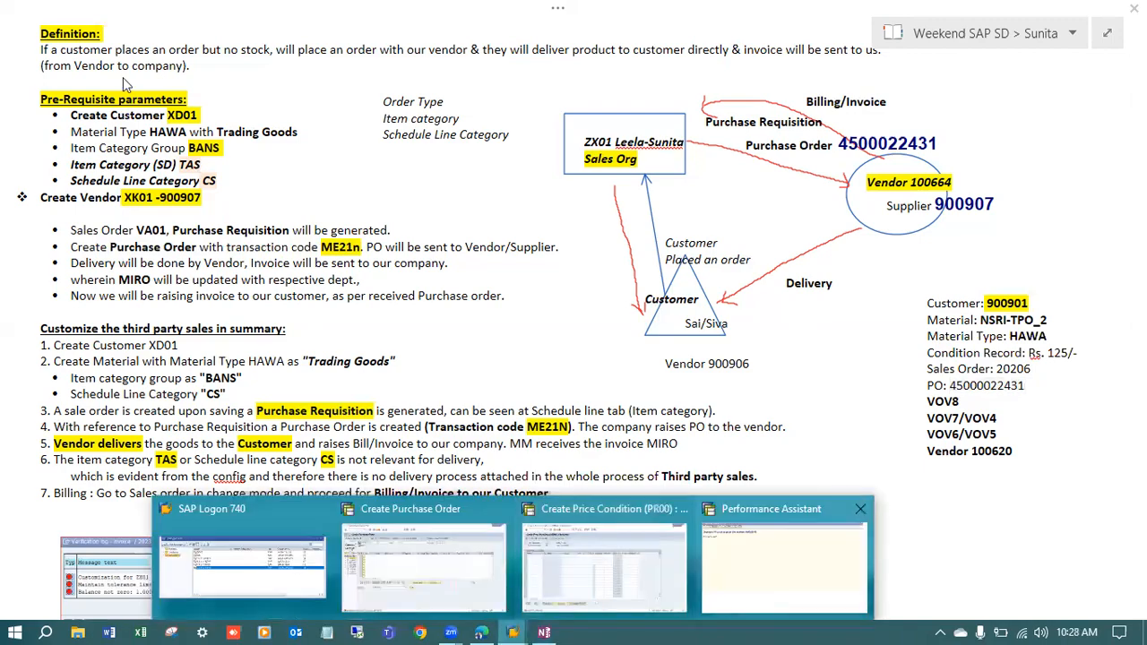
click(605, 562)
text(/n)
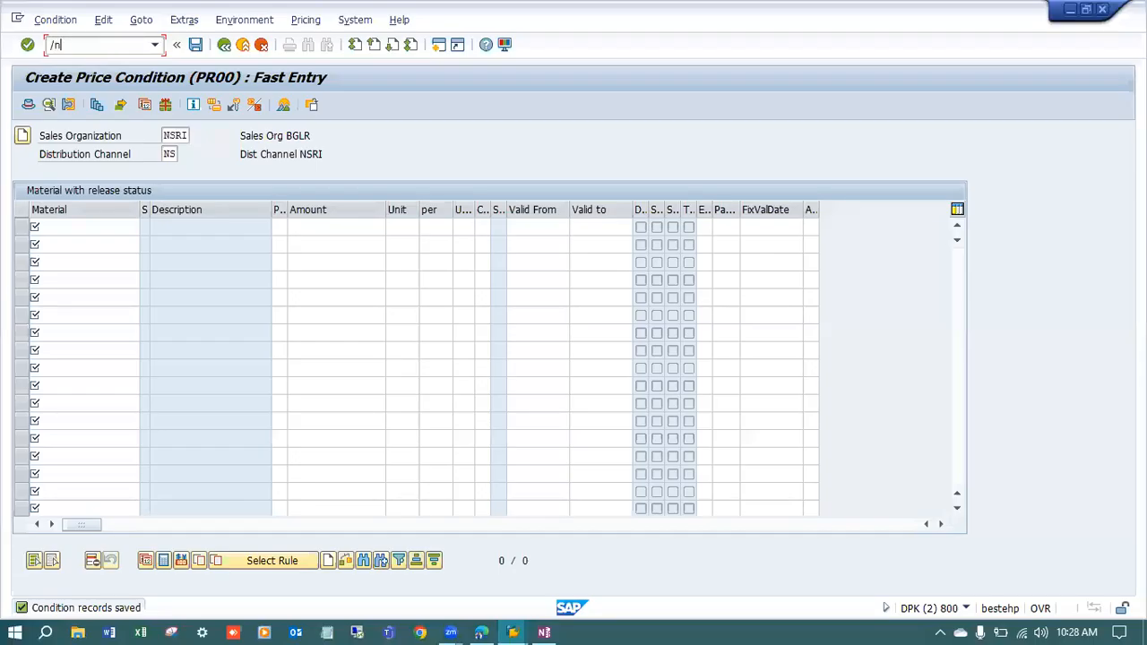
key(Return)
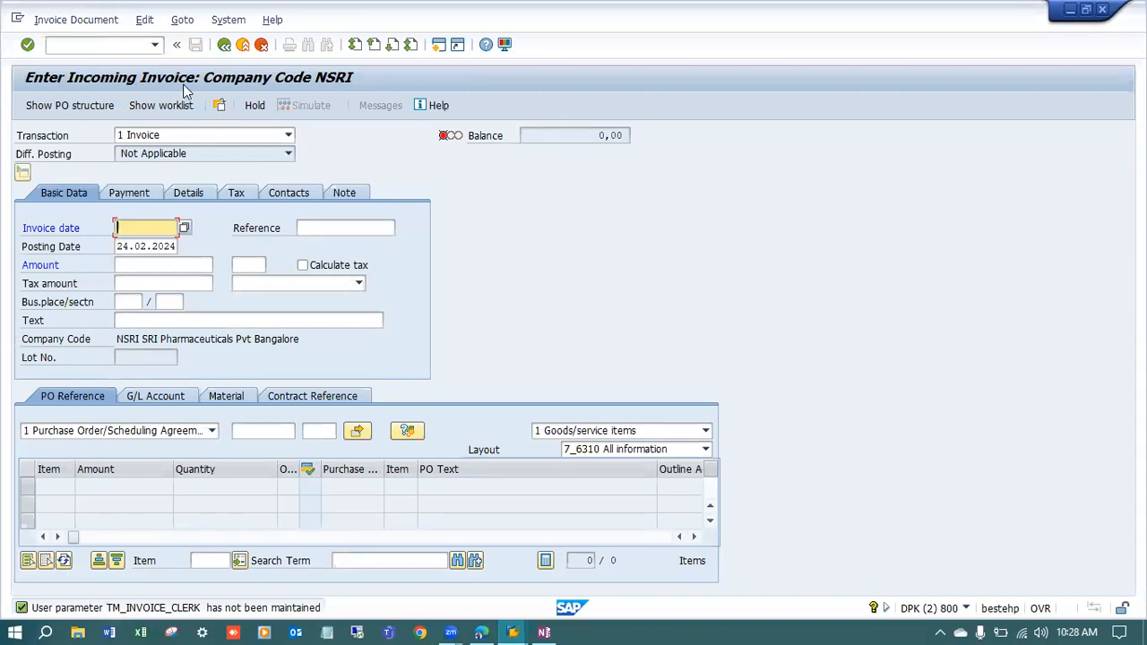
- Set the incoming invoice's date to 24.02.2024
click(143, 230)
click(143, 243)
key(Return)
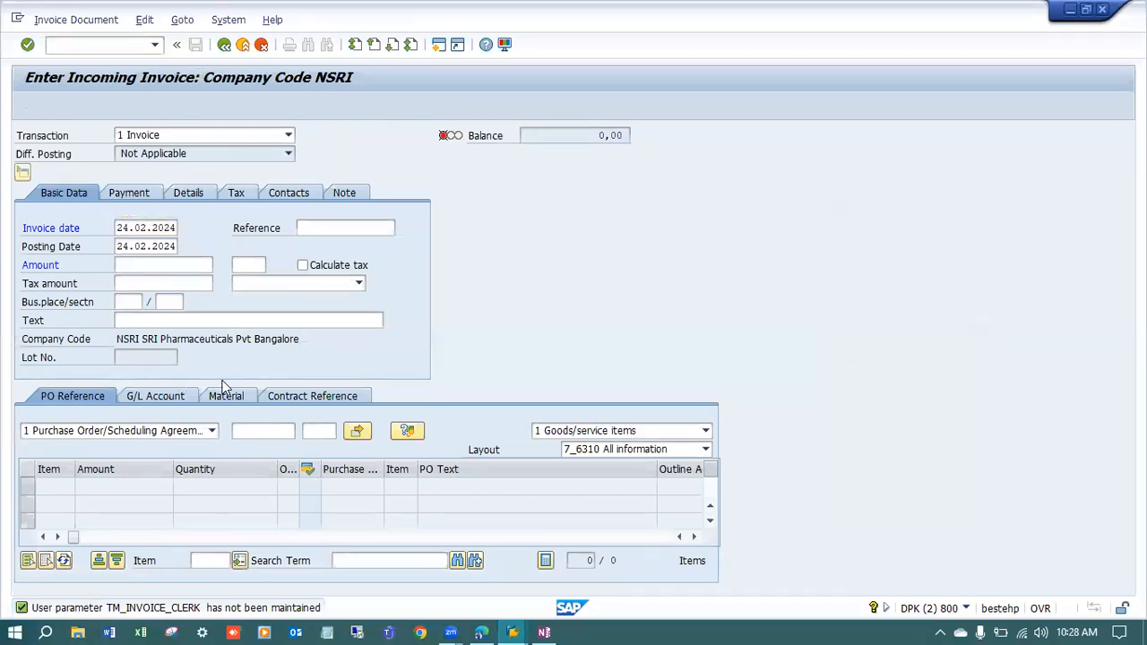
- Try to load item 10 of the purchase order as the invoice reference, using the number copied from the notes
click(265, 431)
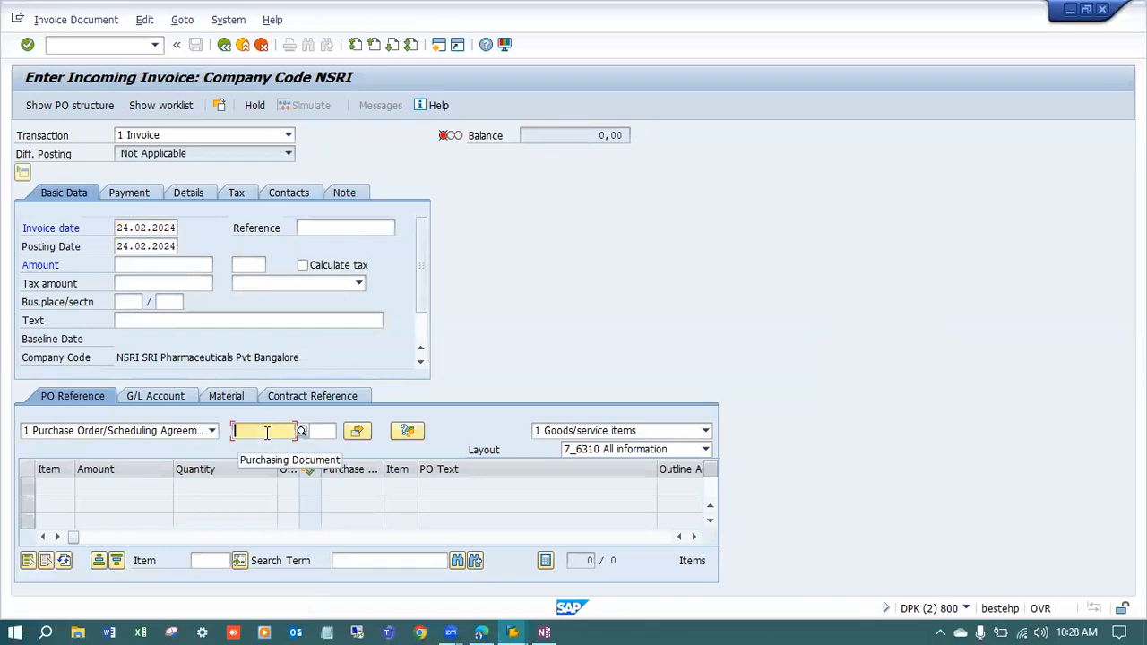
key(ctrl+v)
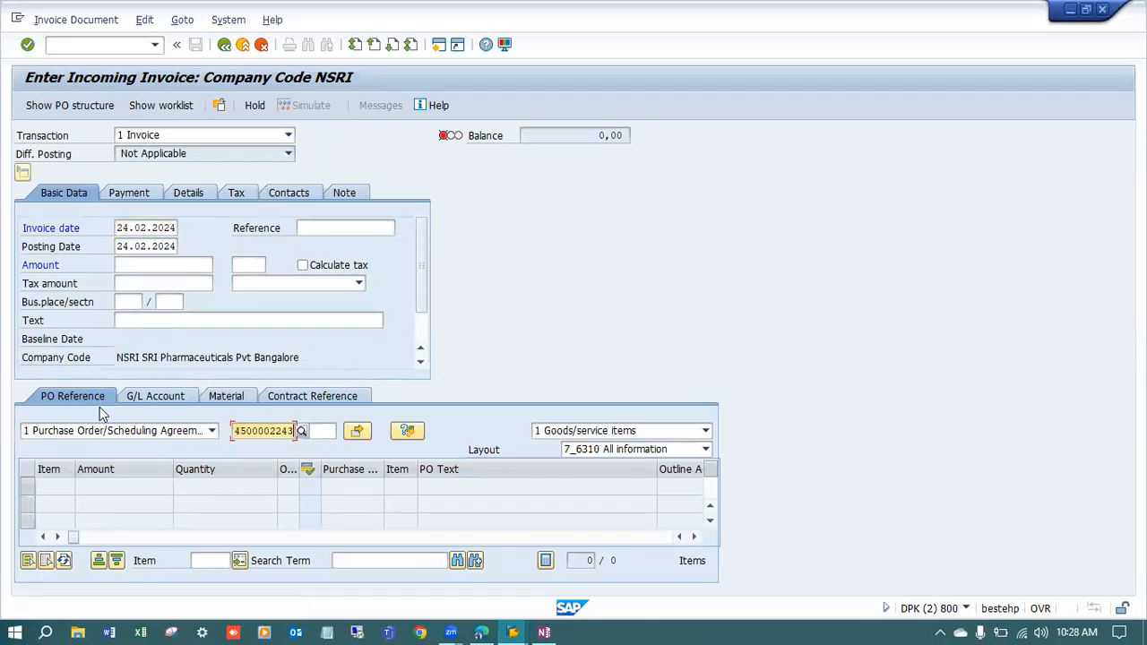
click(328, 432)
text(10)
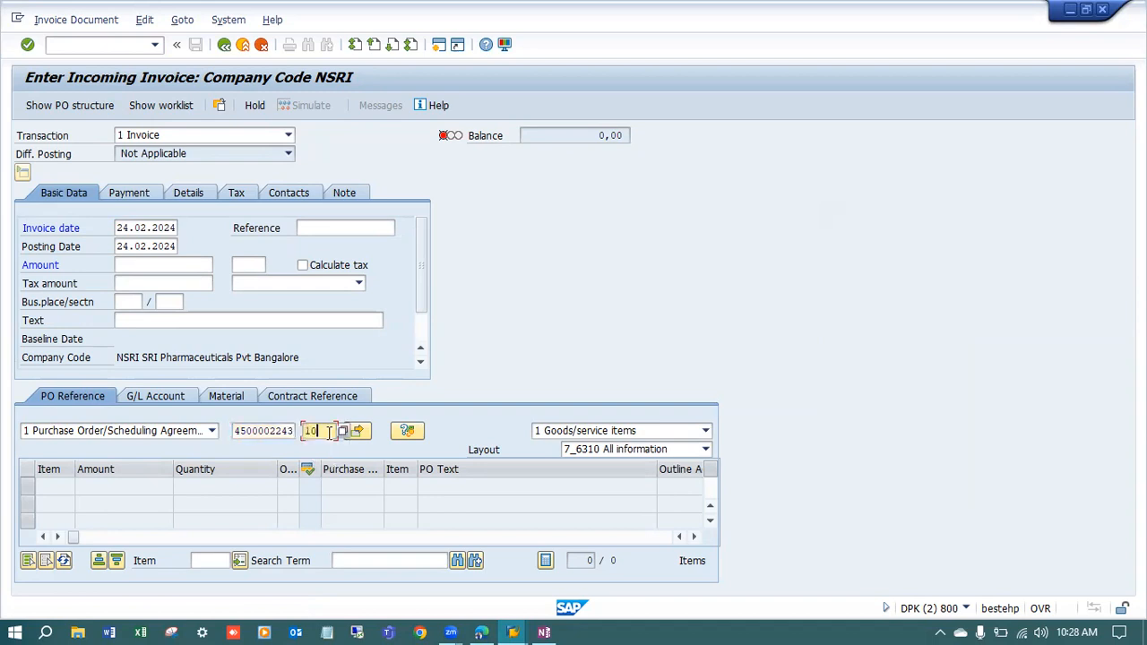
key(Return)
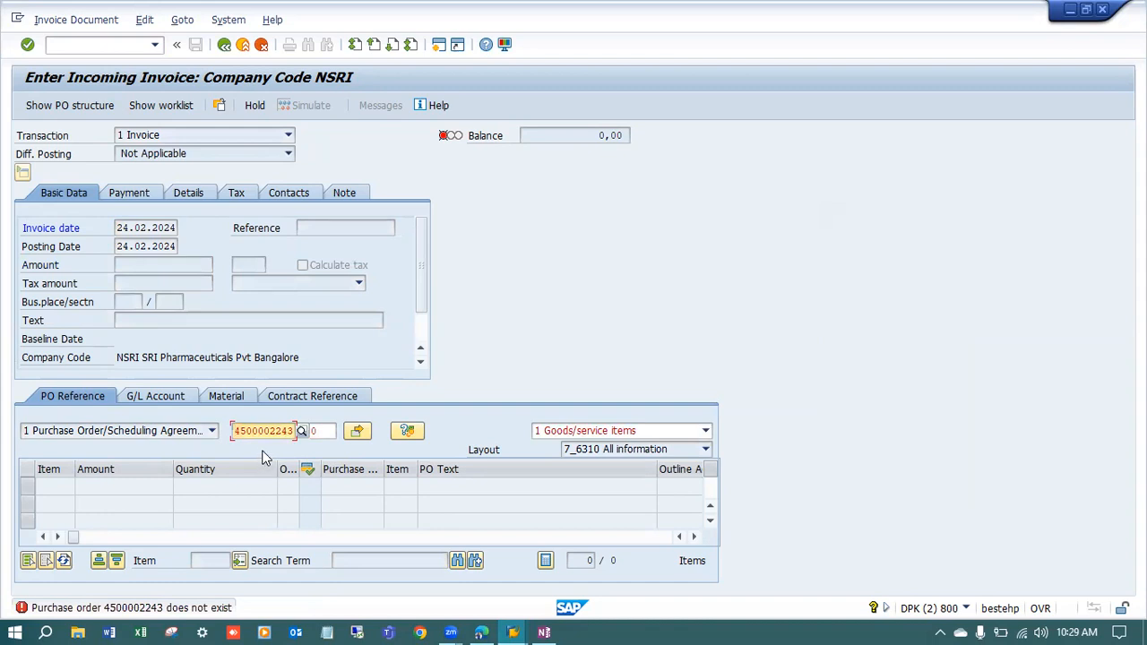
- Display the full text of the purchase order error message and close it
click(125, 609)
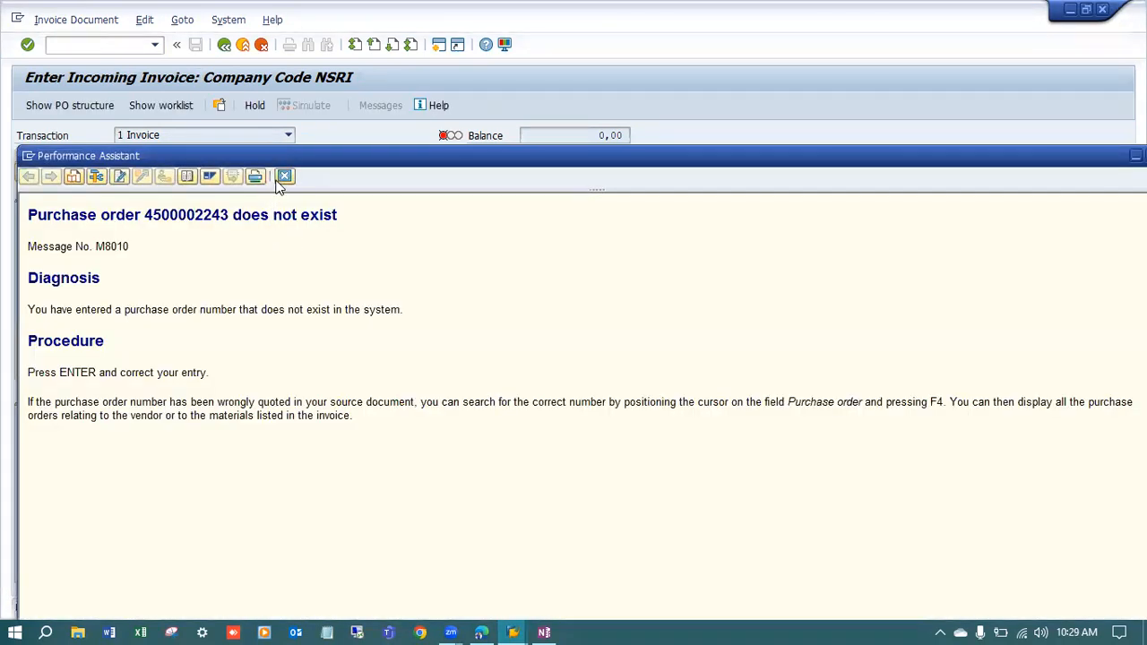
click(284, 176)
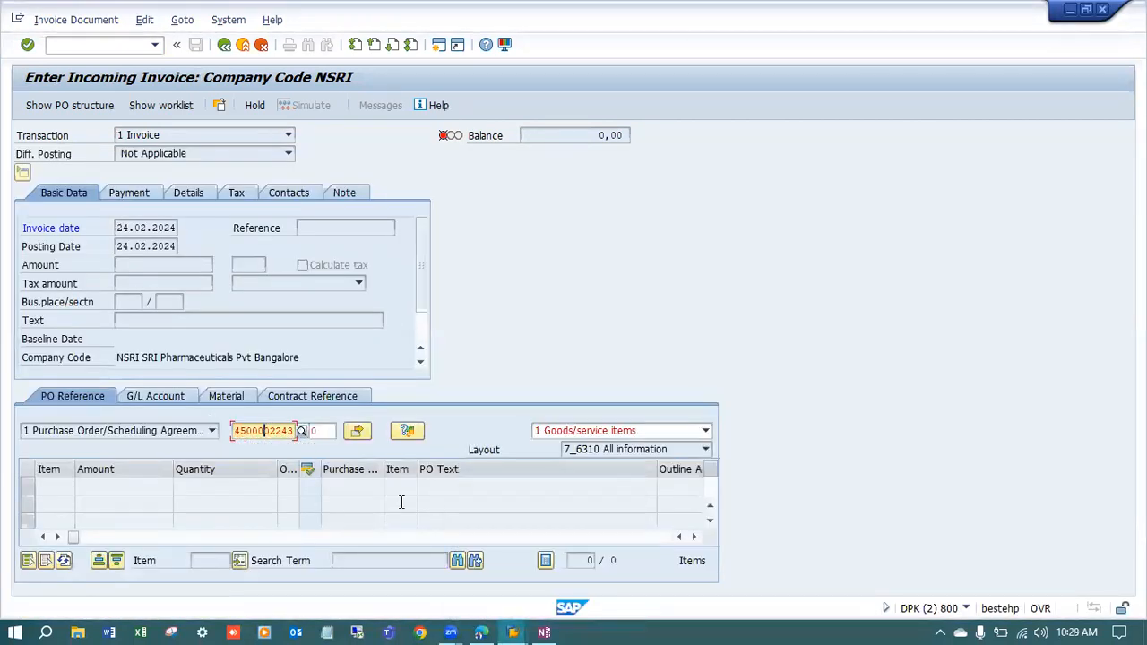
key(Return)
- Check the notes, correct the purchase order number in the invoice reference and load its item 10
click(545, 632)
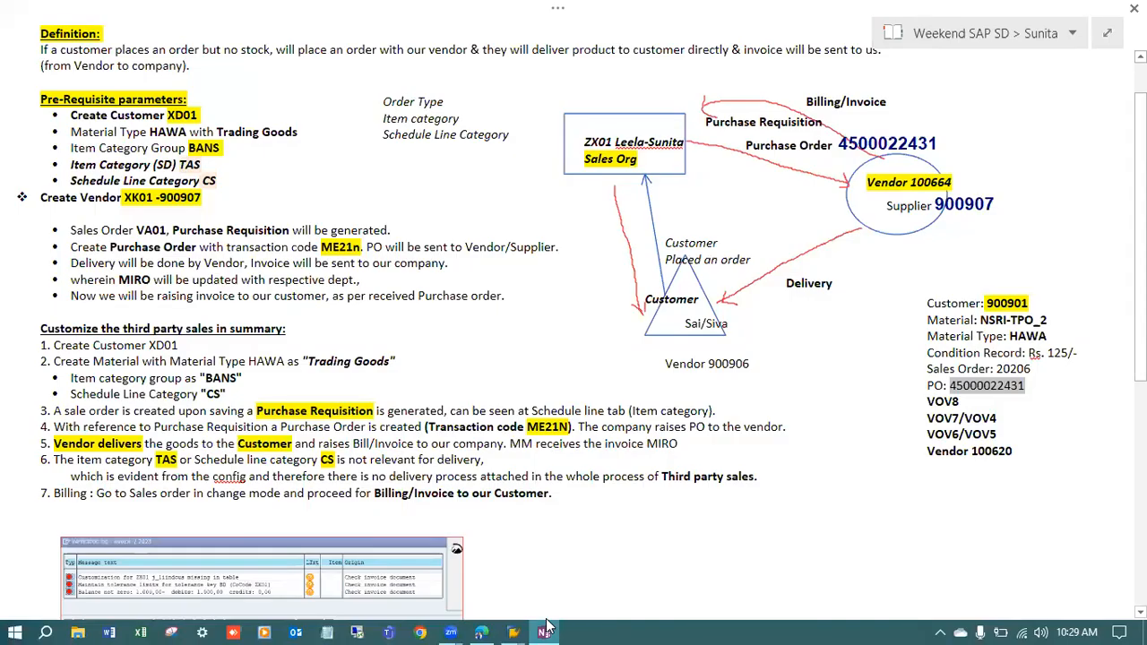
click(545, 632)
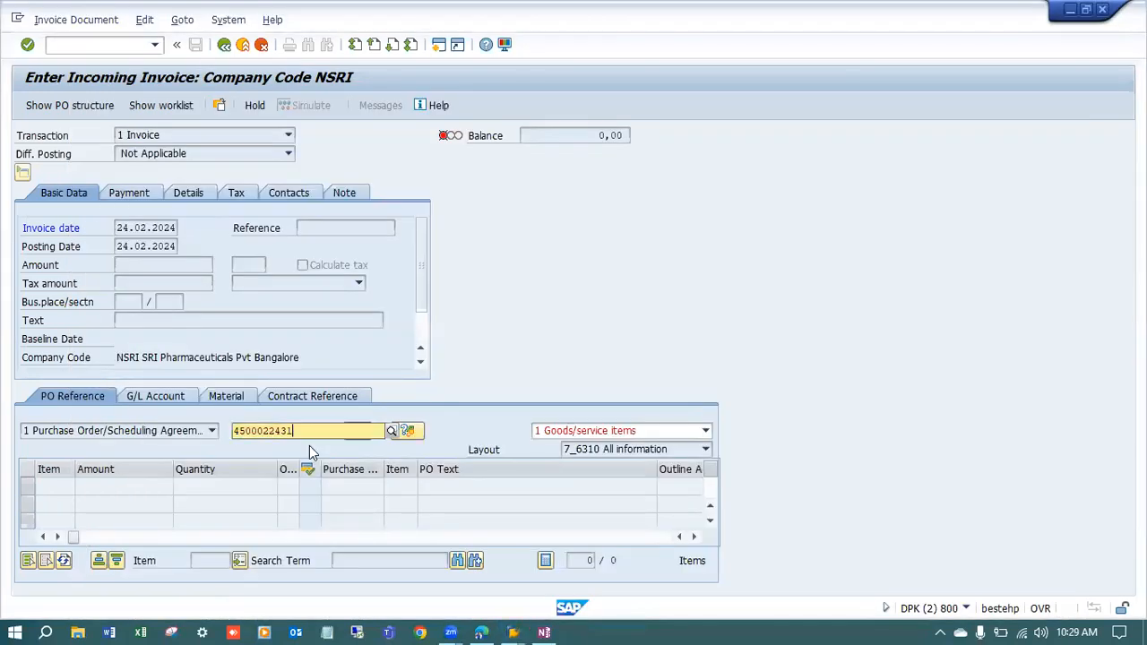
key(Return)
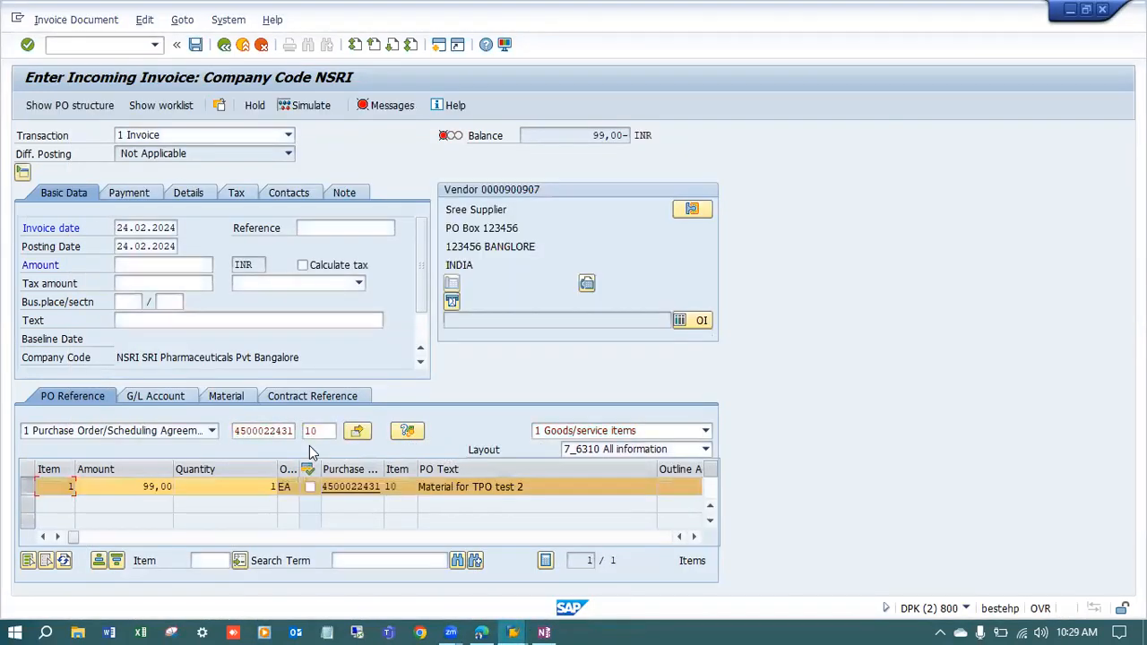
- Assign tax code V0 (zero tax code) to the invoice's purchase order item
click(694, 536)
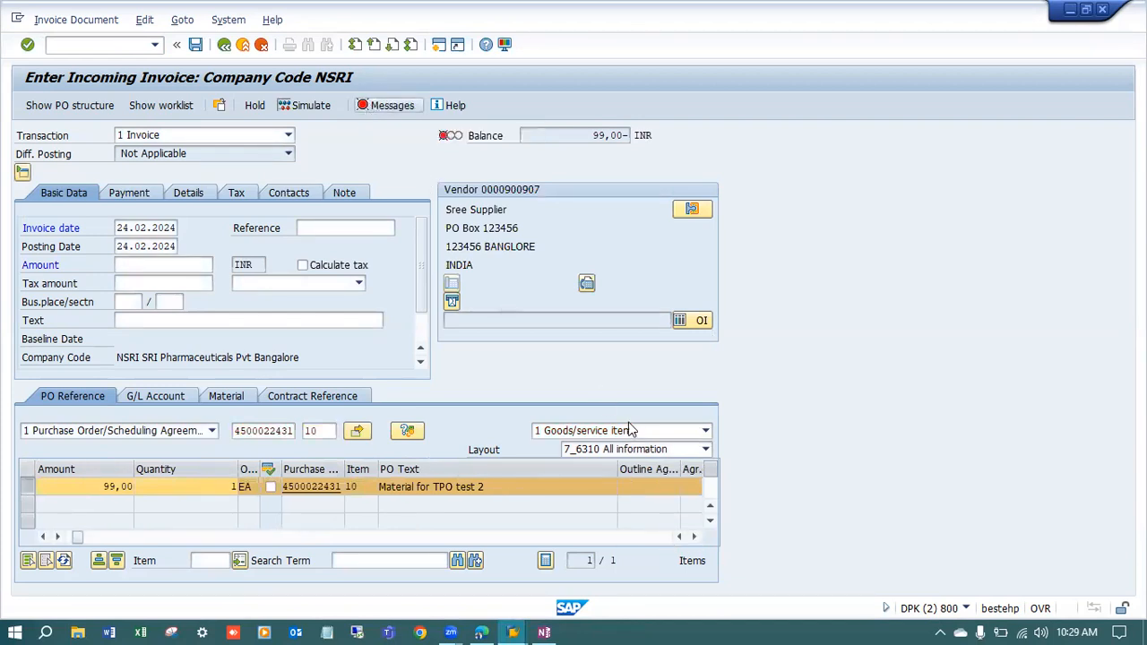
click(692, 538)
click(694, 538)
click(694, 537)
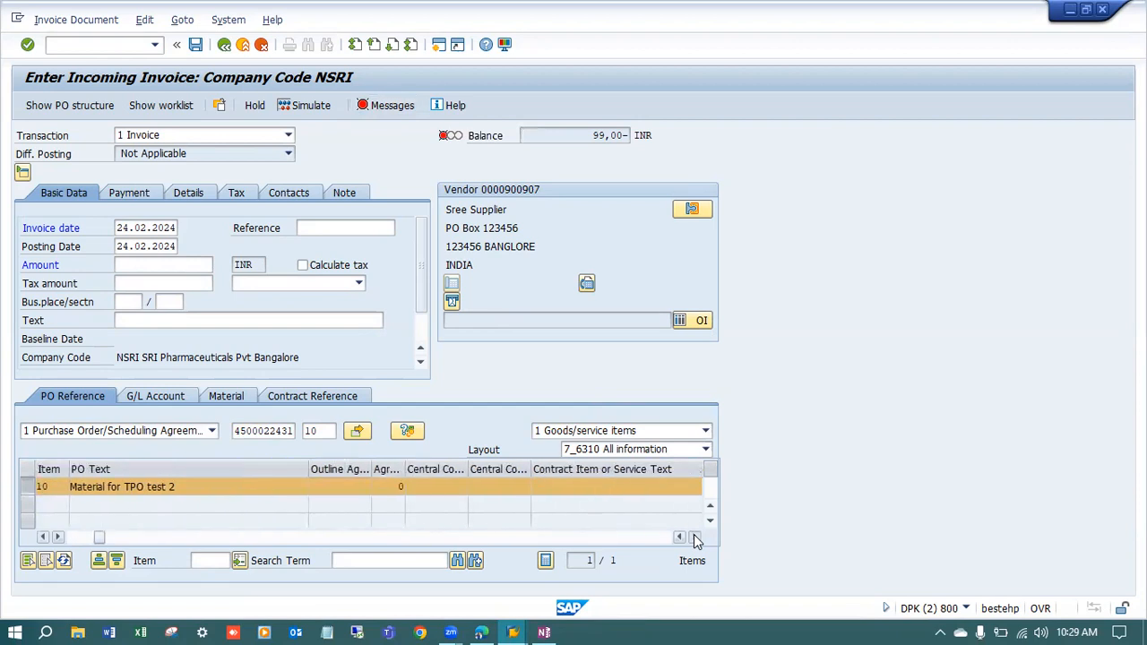
click(695, 537)
click(695, 537)
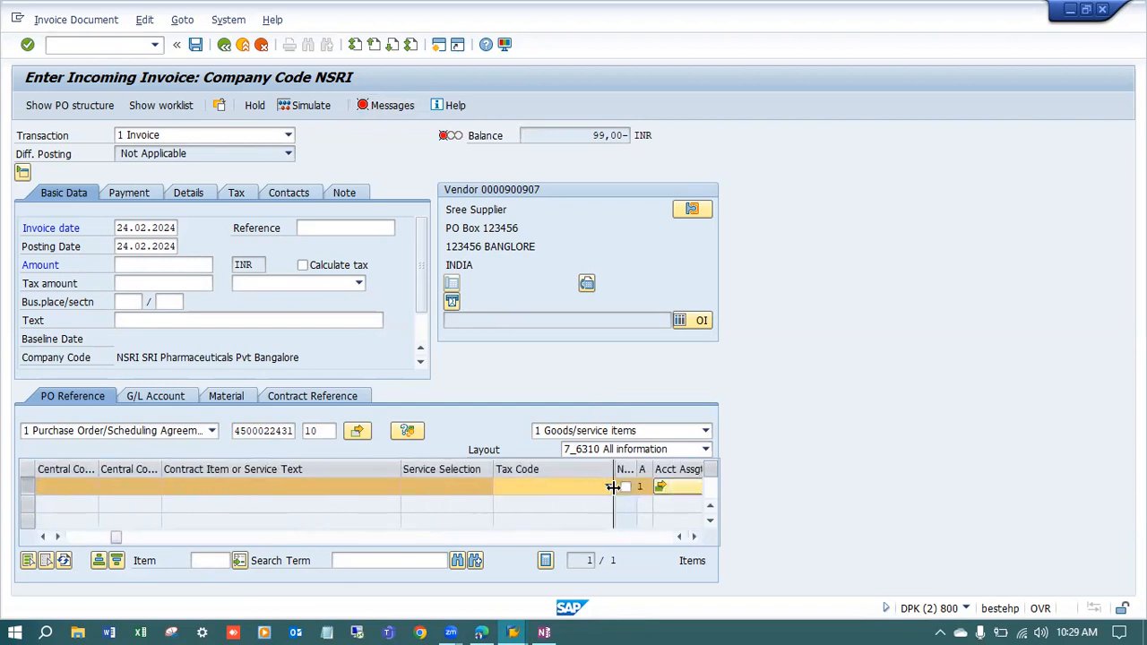
click(609, 486)
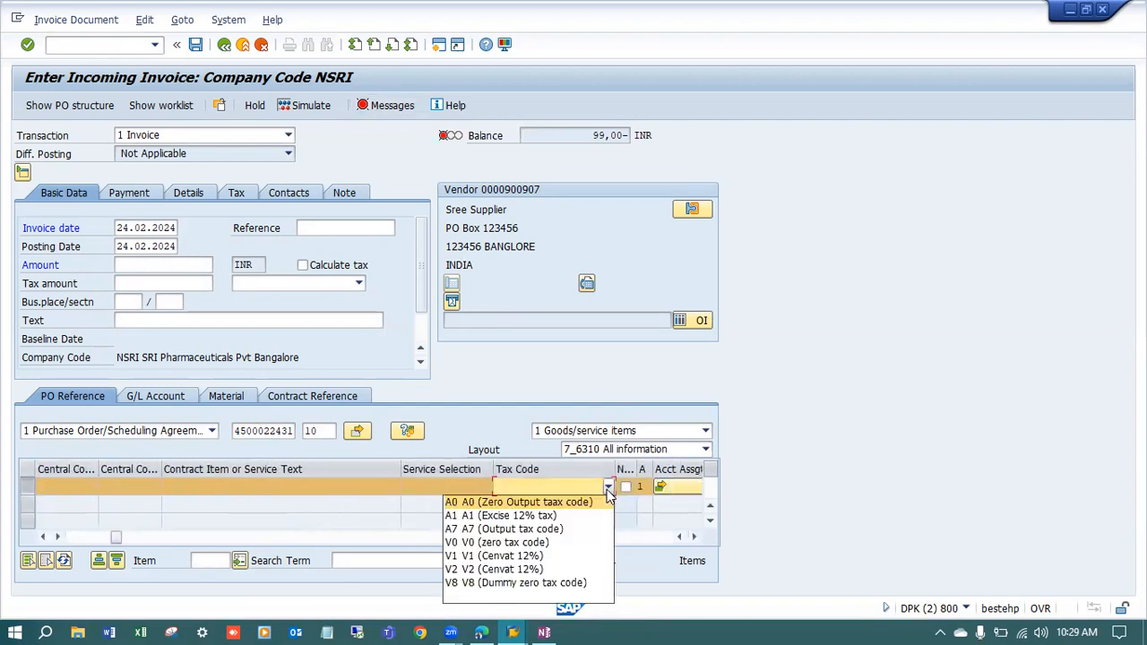
click(548, 543)
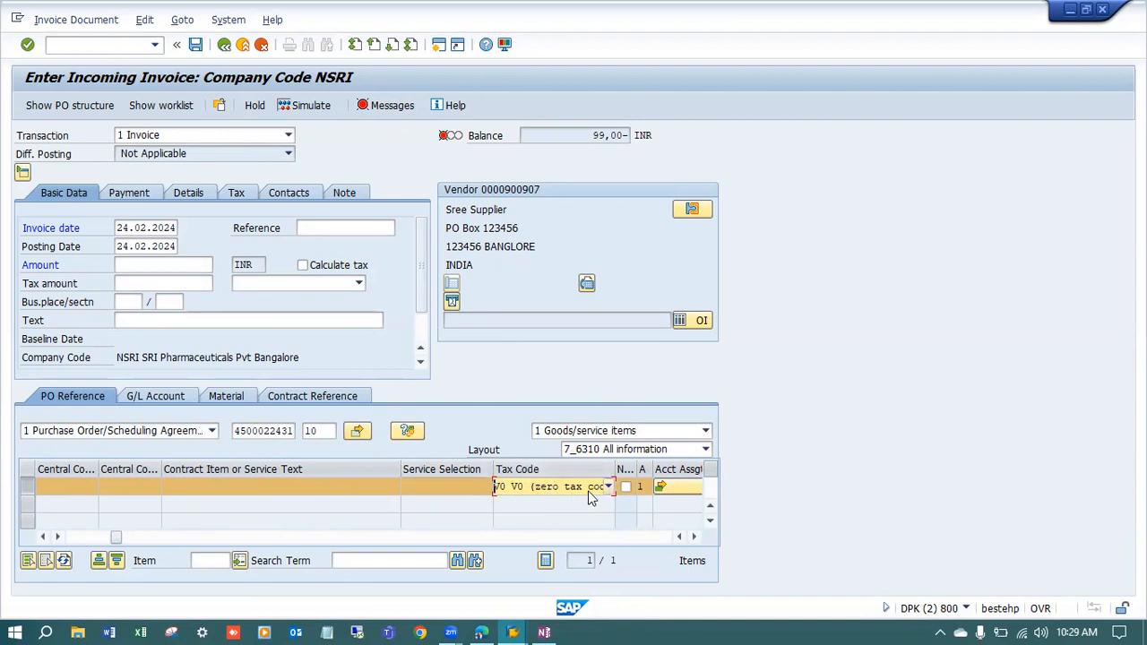
key(Return)
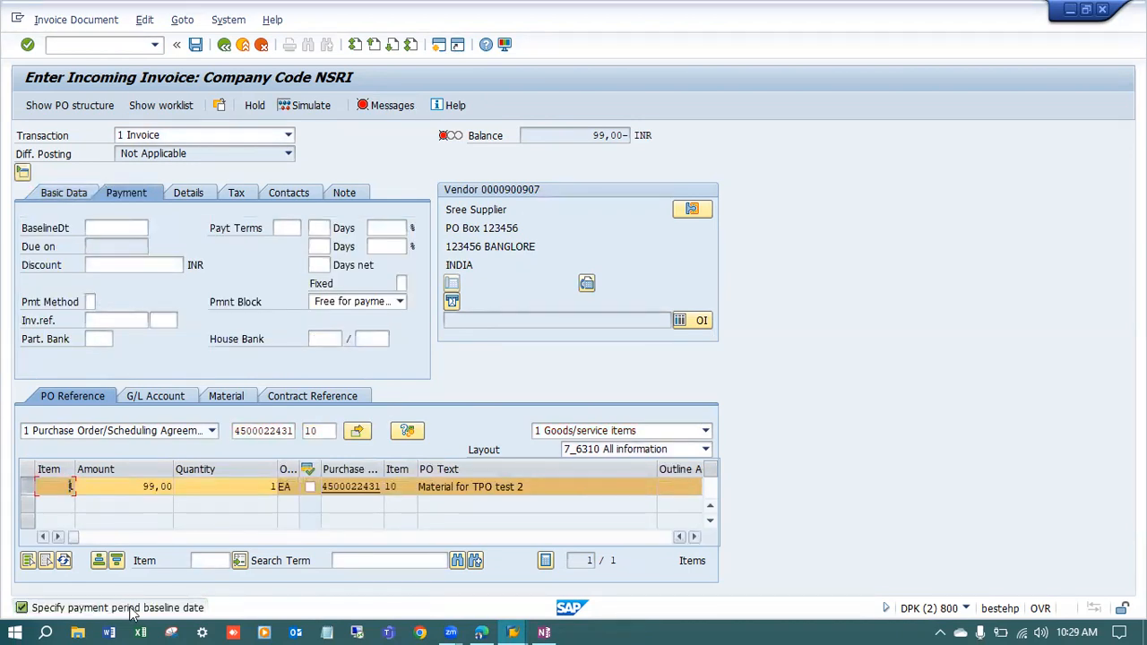
- Set the invoice's payment baseline date to 24.02.2024
click(114, 220)
click(115, 240)
click(89, 227)
text(24.02.2024)
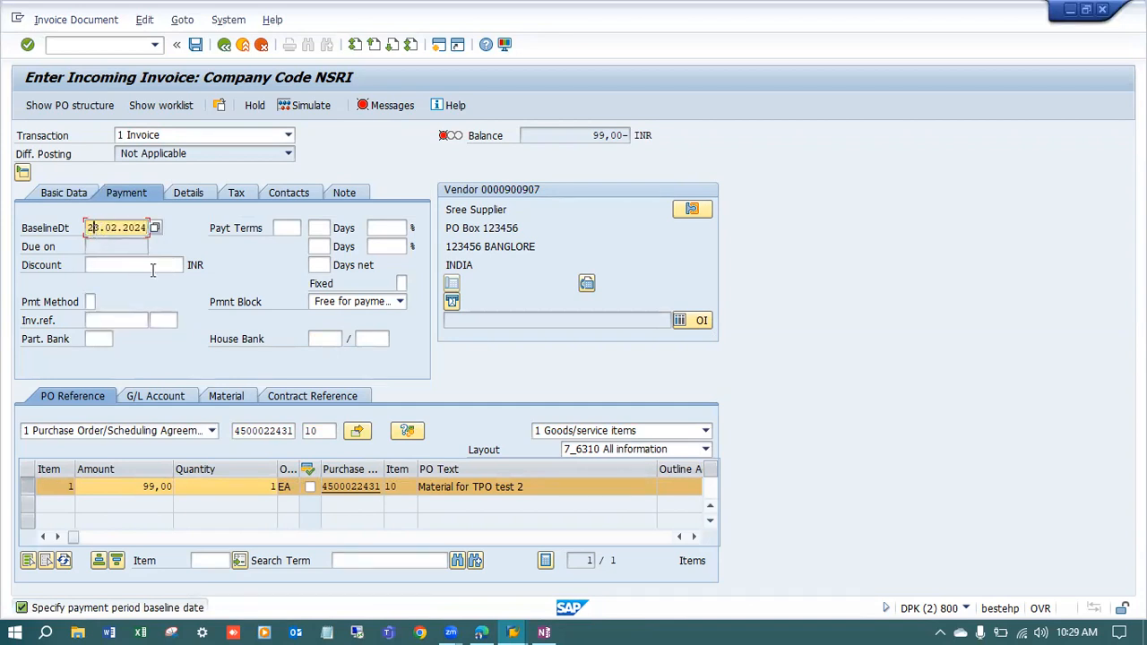
key(Return)
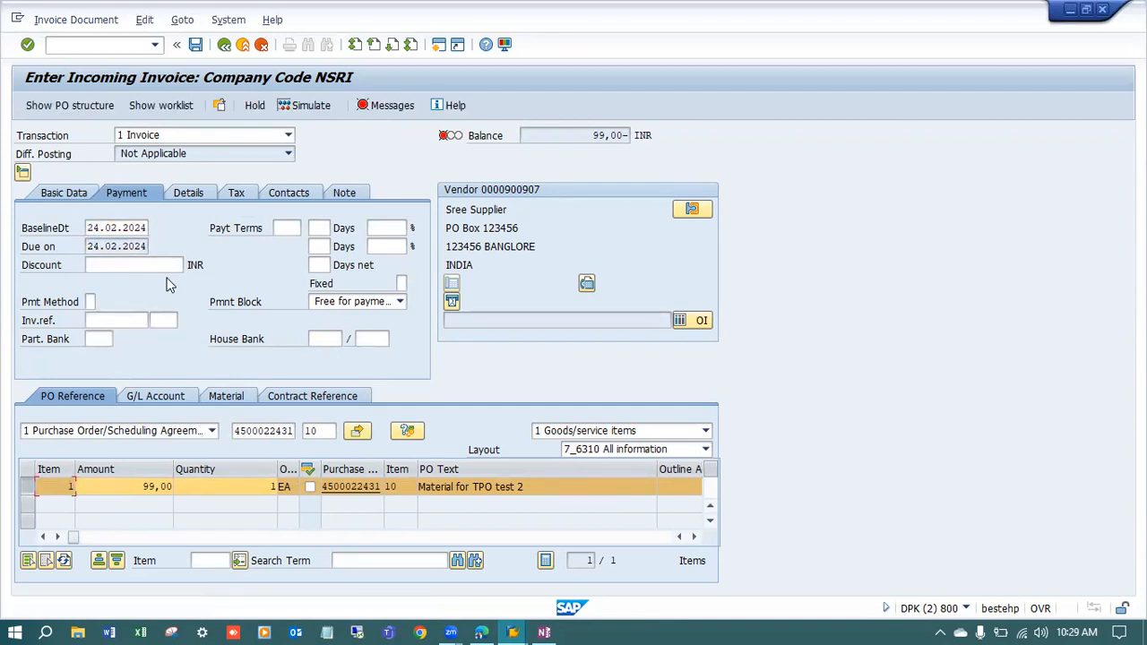
- Review the invoice's verification log and set the invoice amount to 99 INR in its basic data
click(393, 106)
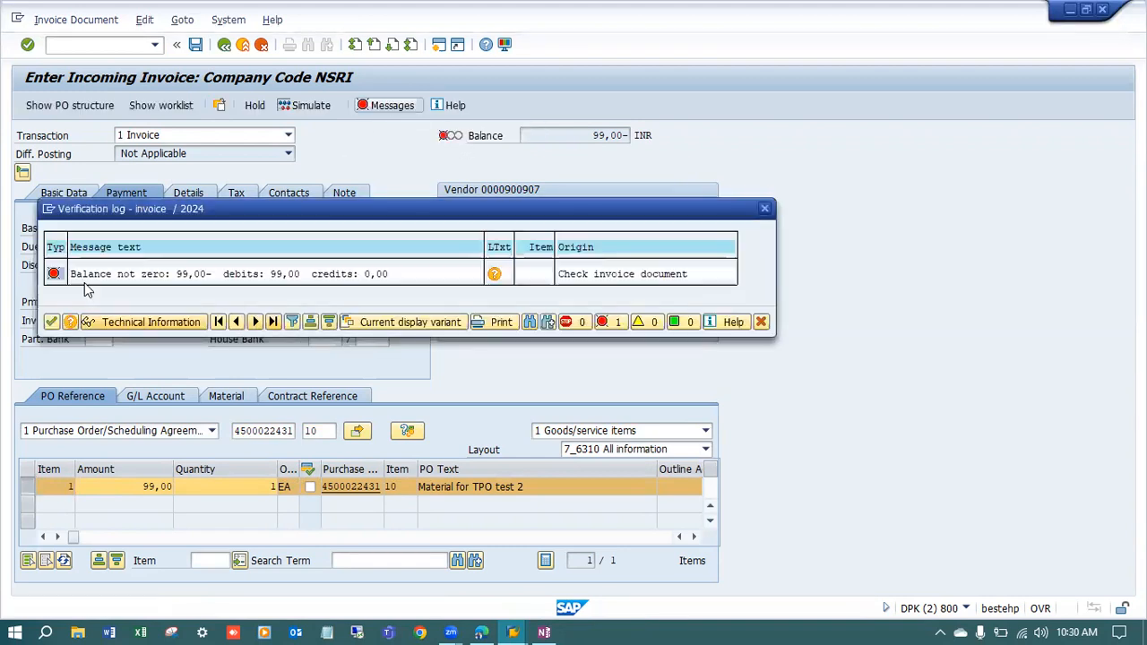
click(761, 322)
click(74, 199)
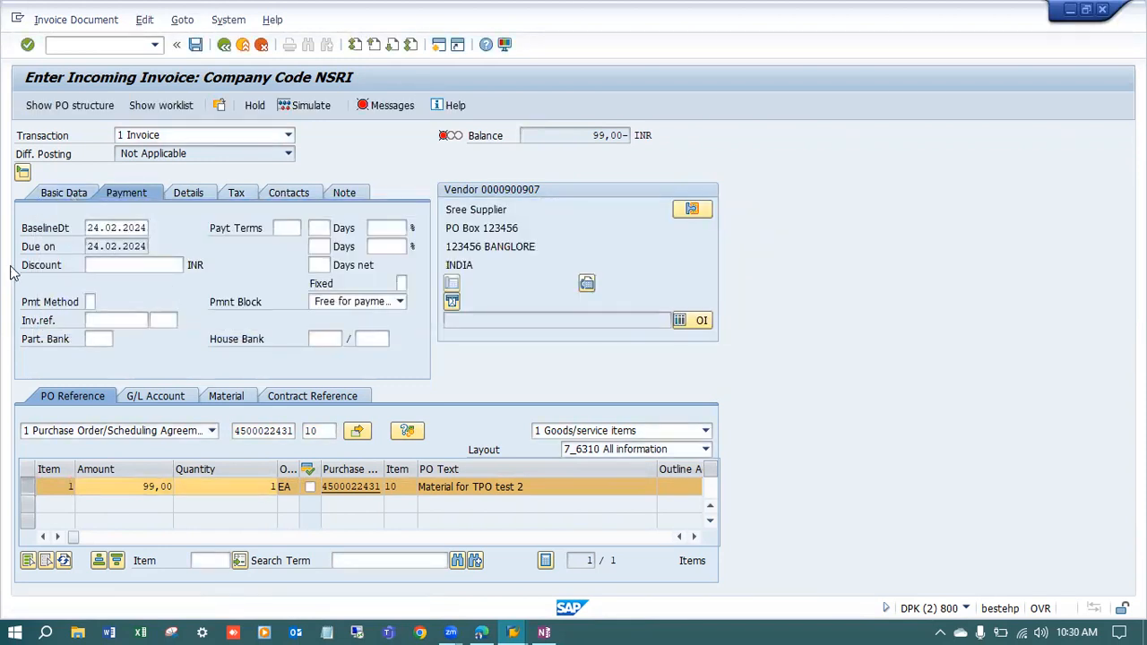
click(131, 266)
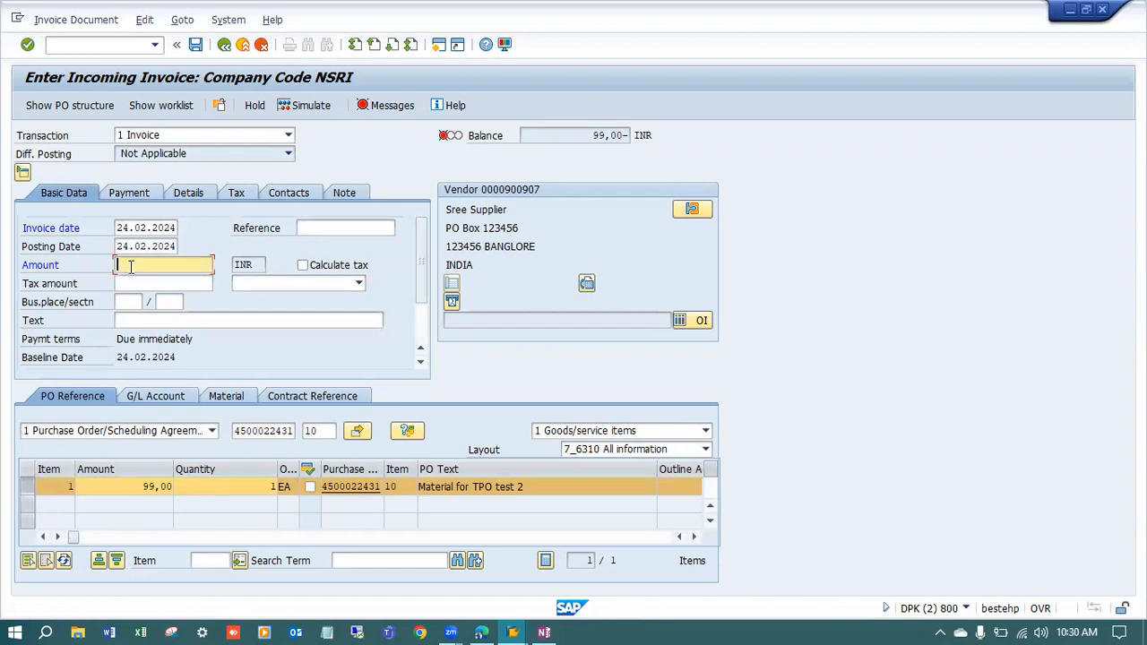
text(99)
key(Return)
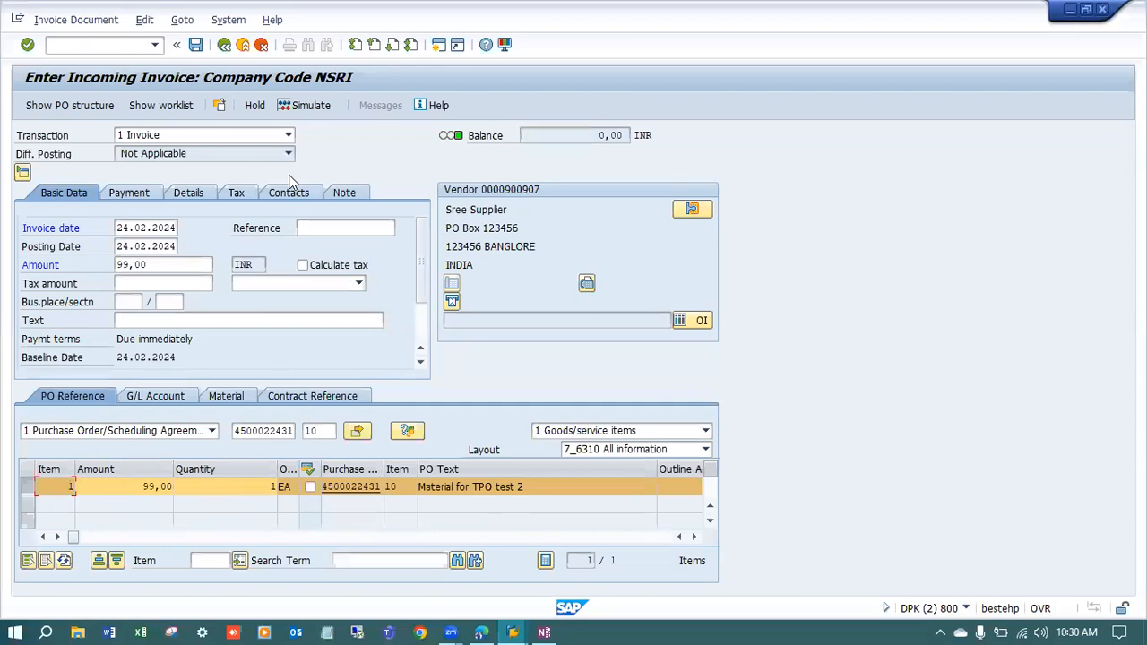
- Simulate the invoice posting, check the vendor and cost of goods sold amounts, and post the document
click(310, 107)
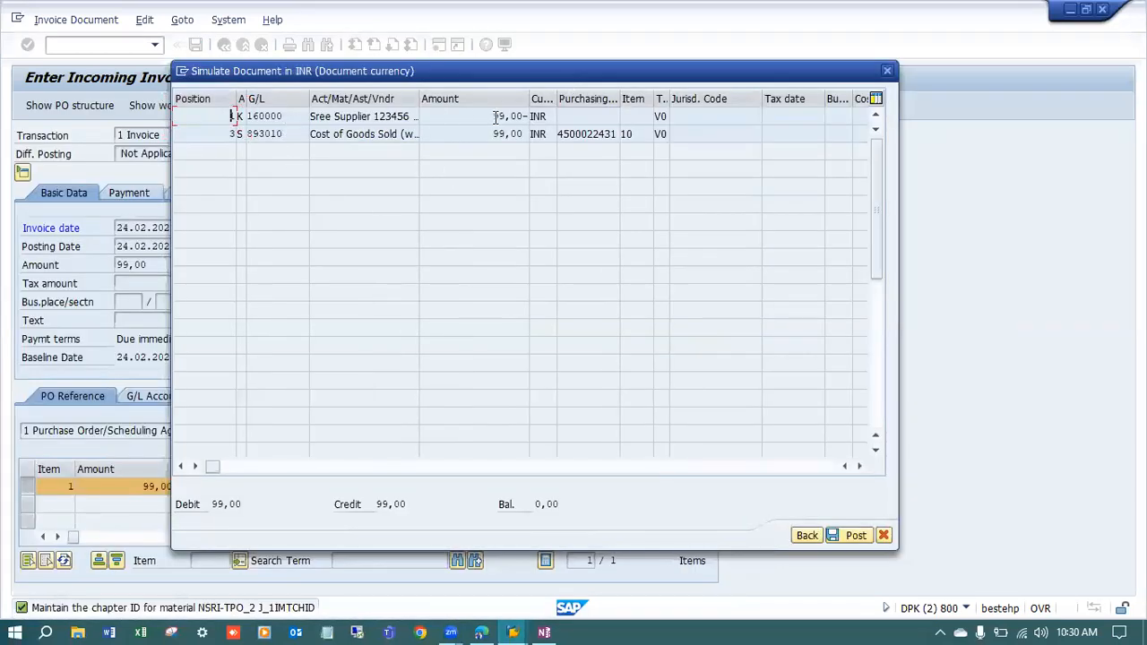
drag(492, 115, 524, 135)
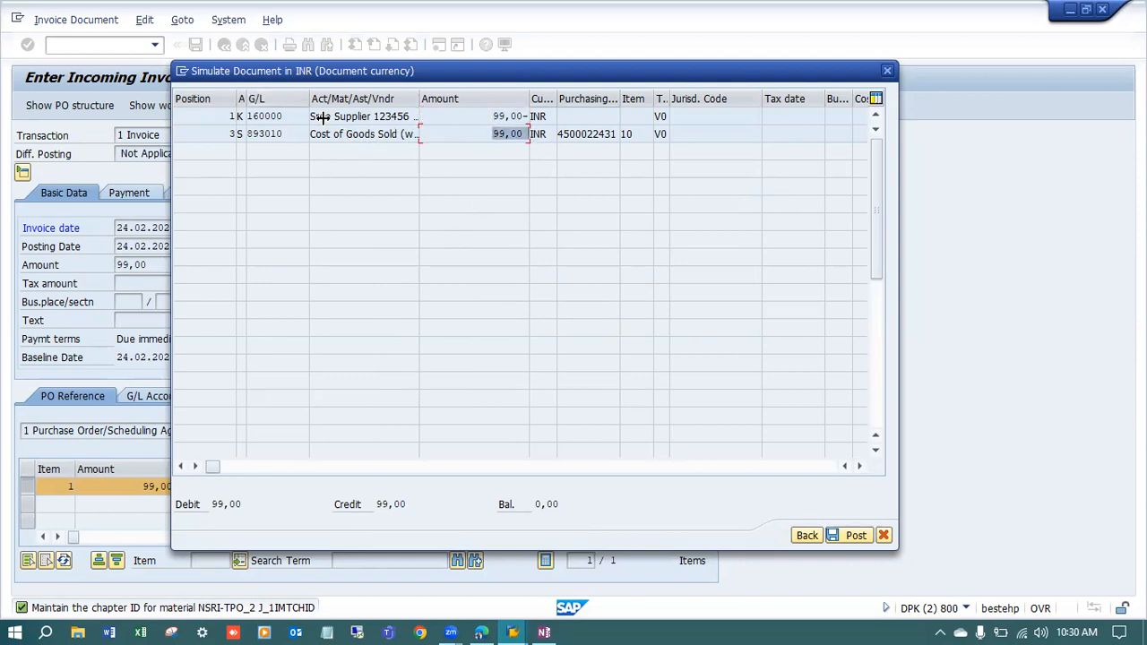
click(855, 535)
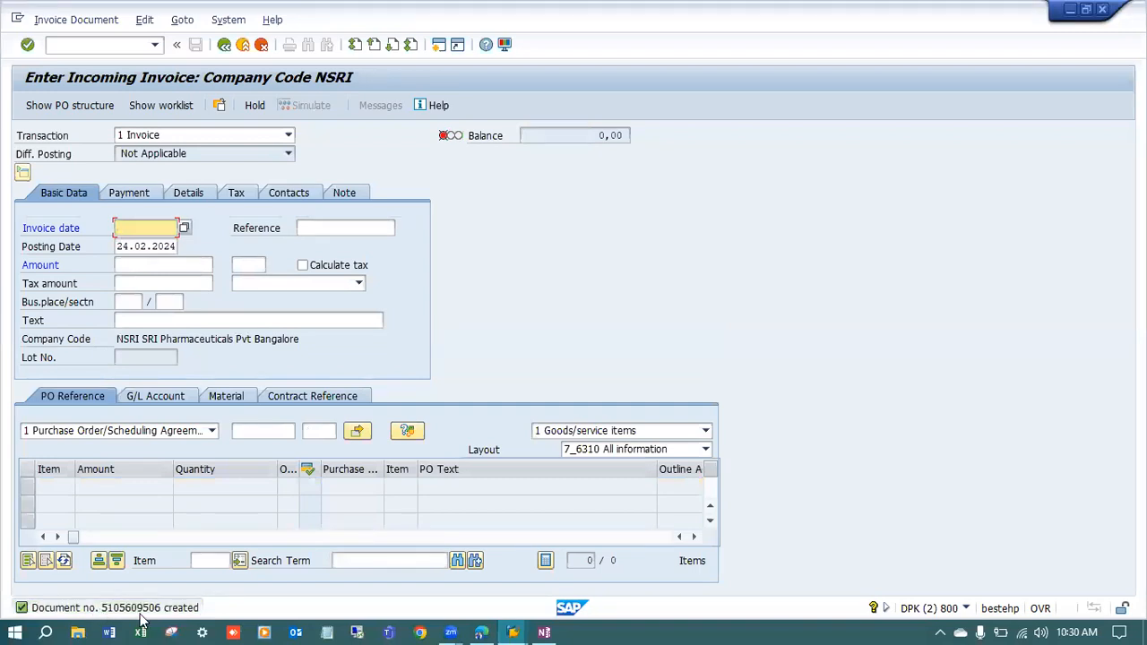
- Copy the posted invoice's document number from its full message into the OneNote notes below the vendor line, labelled "Invoice:"
double_click(141, 609)
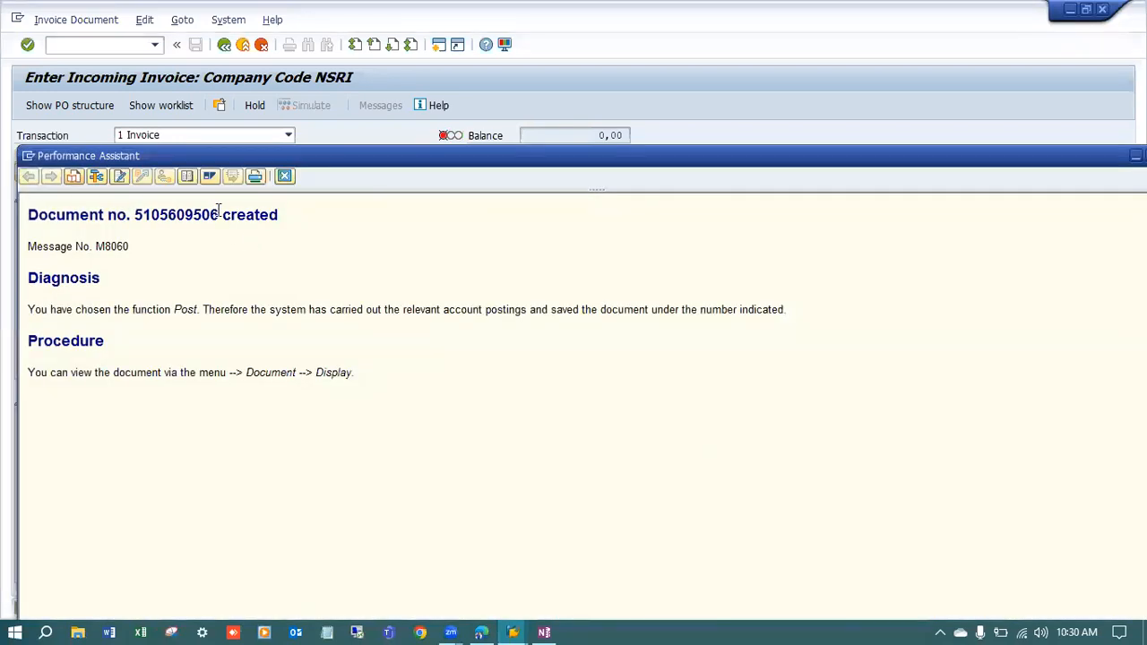
drag(218, 213, 139, 218)
key(ctrl+c)
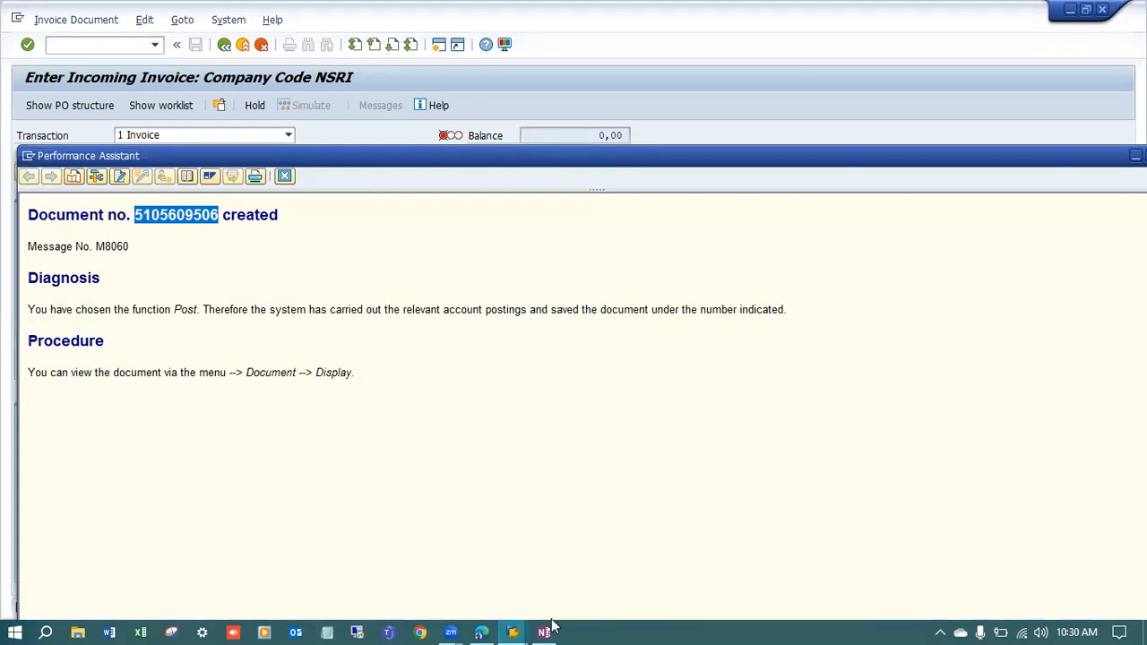
key(alt+Tab)
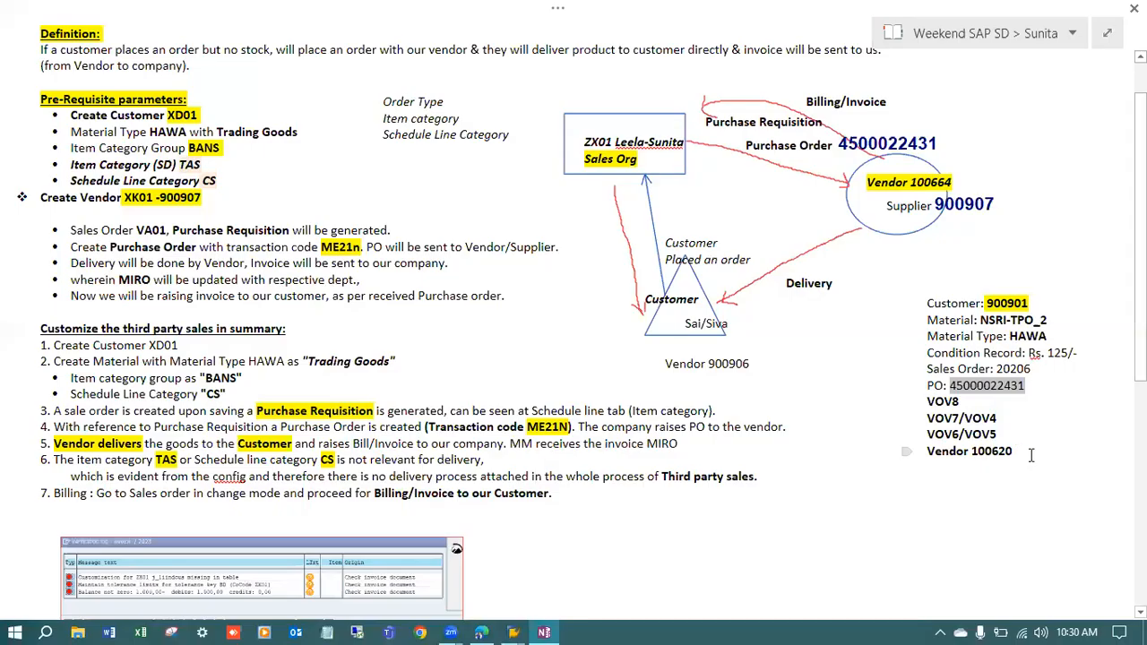
click(1026, 455)
key(Return)
key(ctrl+v)
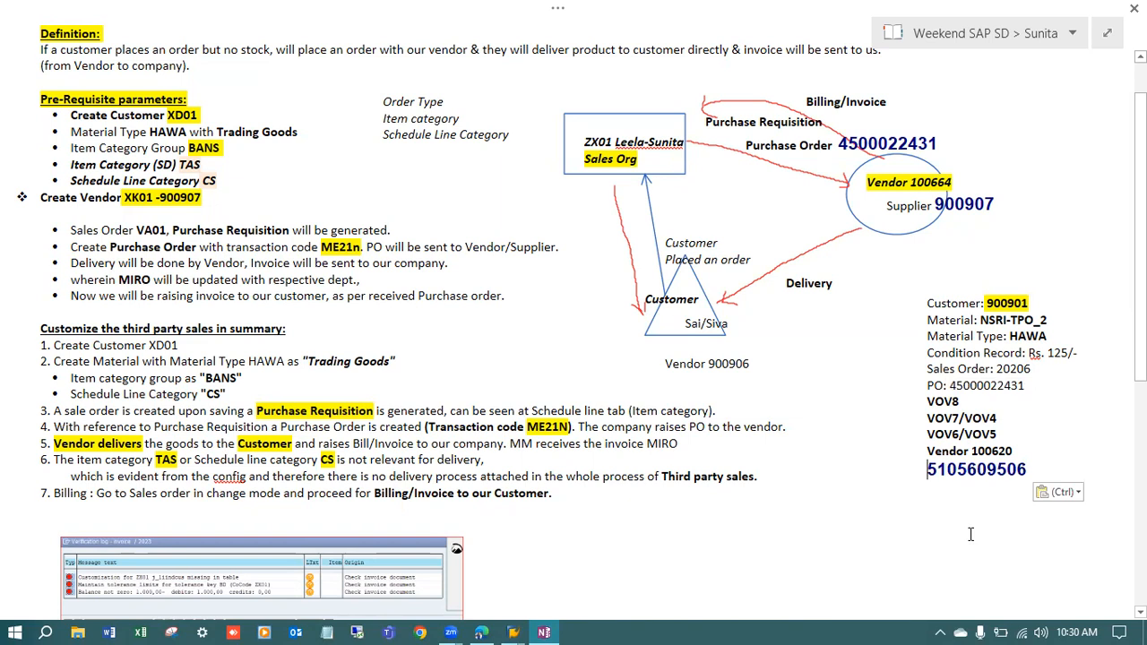
text(Invoice)
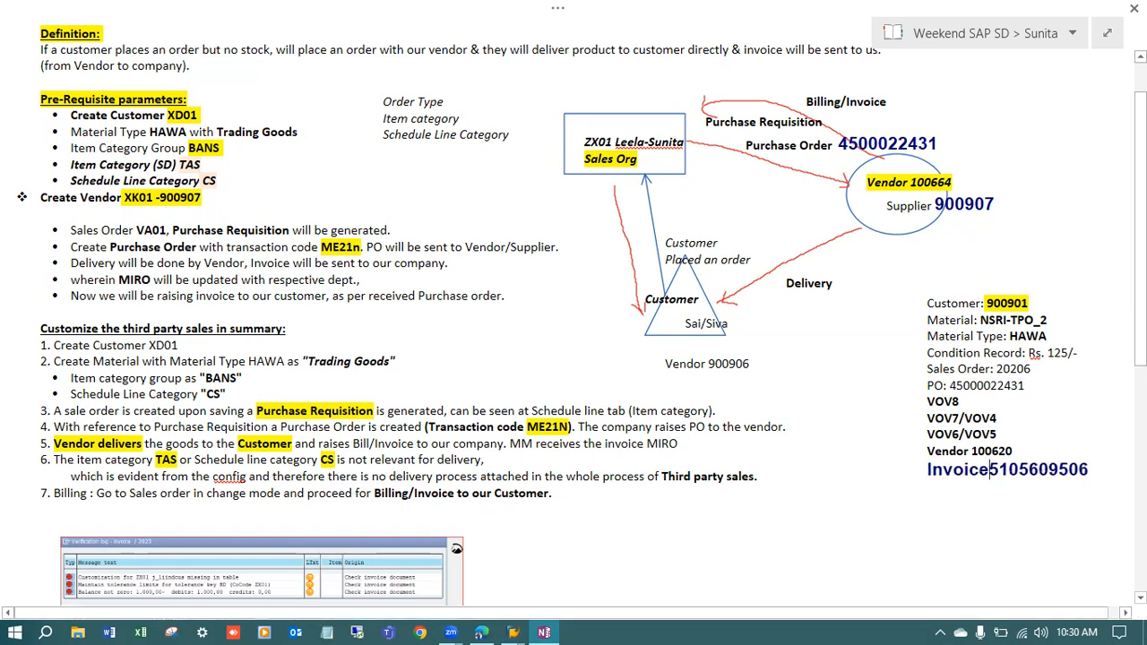
text(:)
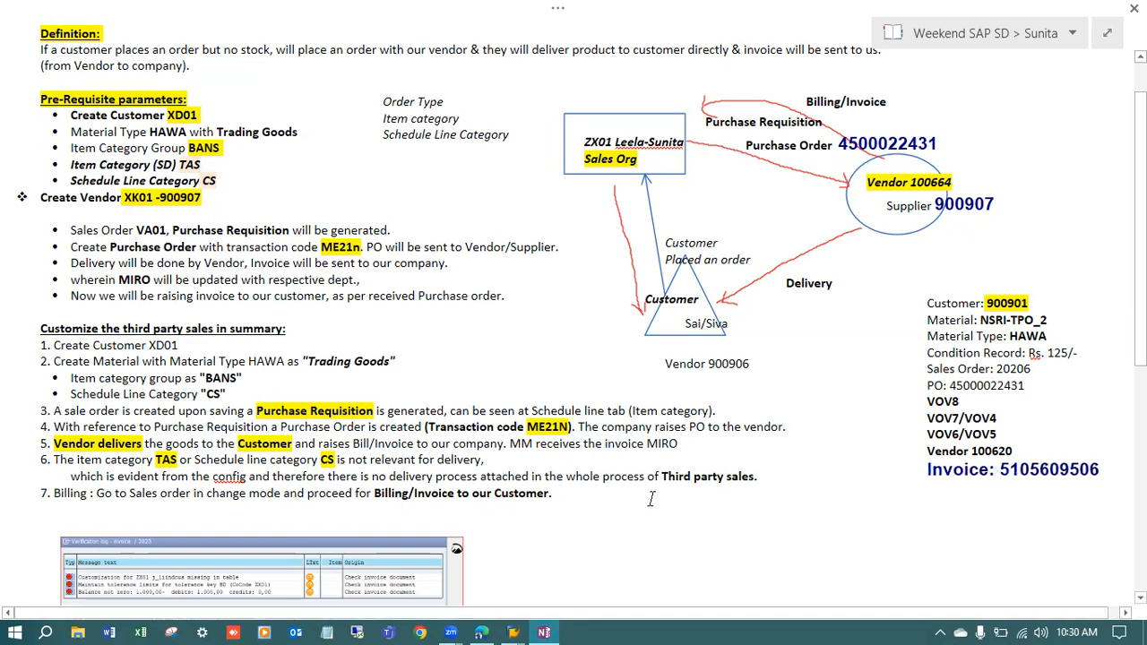
- Highlight the MIRO line in the process notes and switch back to the incoming invoice window in SAP
drag(327, 280, 62, 281)
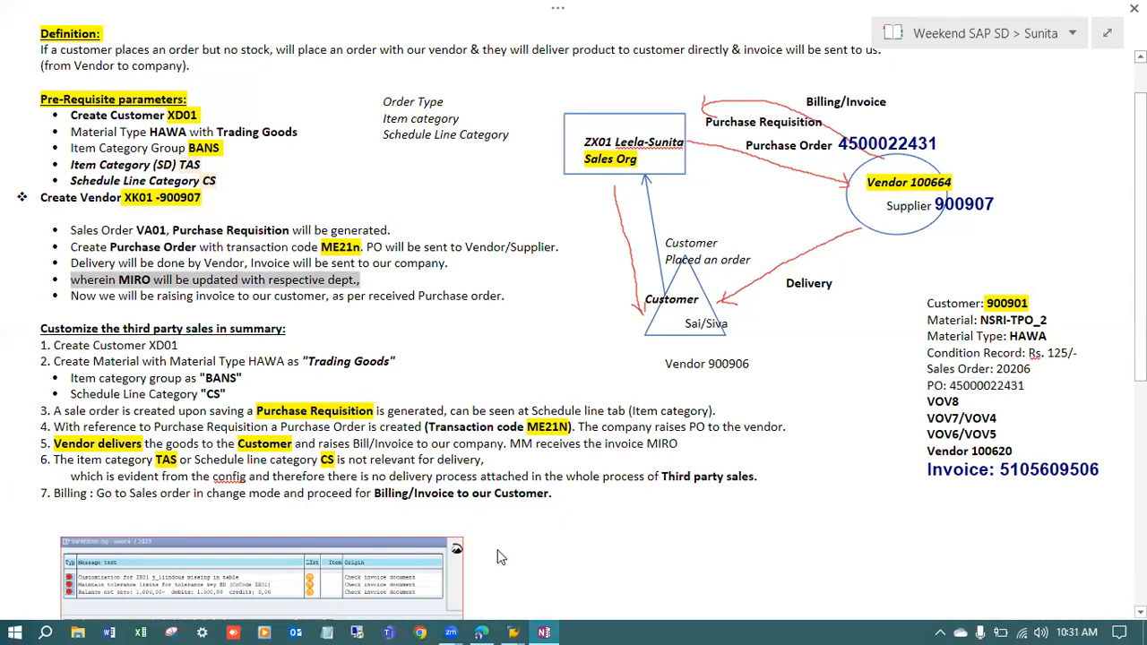
mouse_move(499, 624)
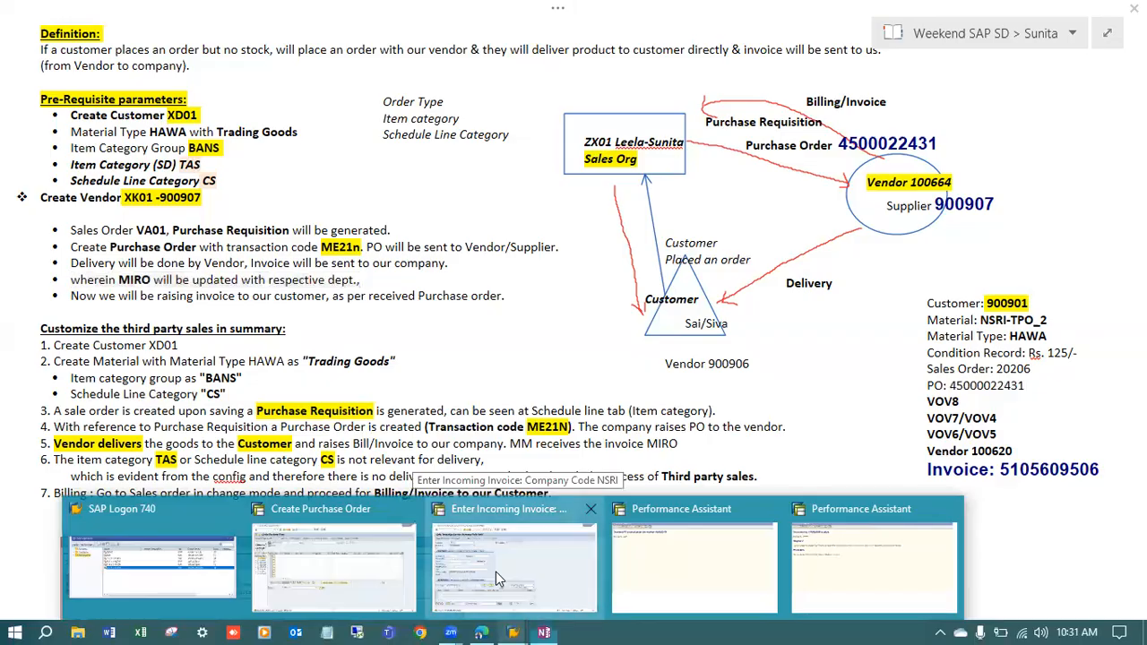
click(495, 571)
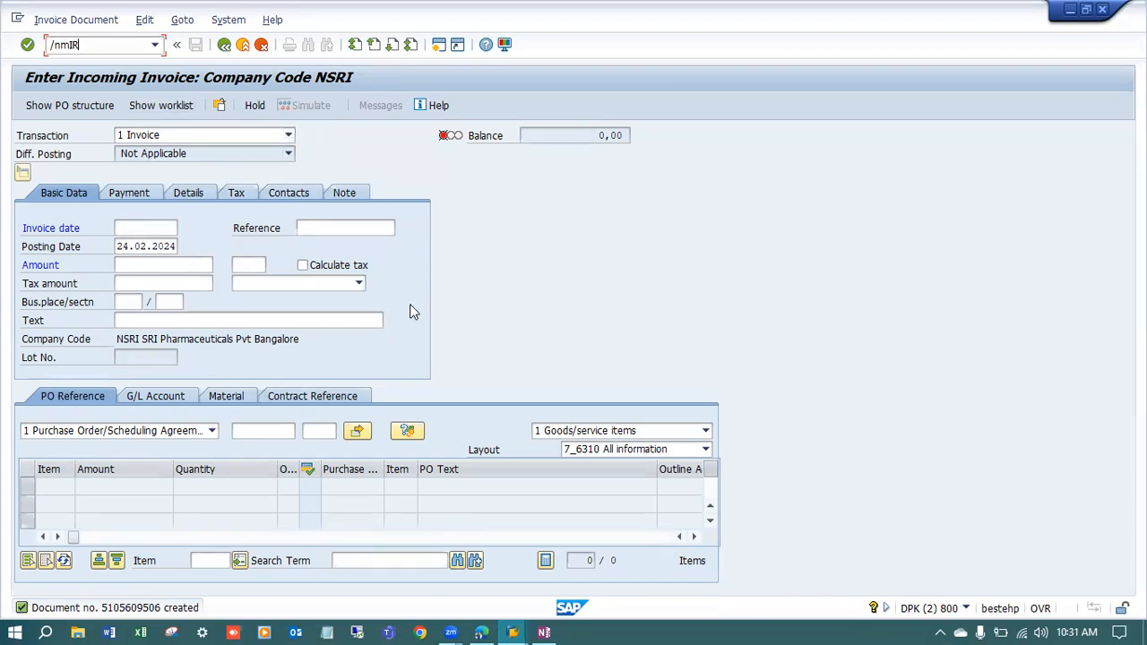
- Start transaction VA01 and create a standard order of type OR for sales area NSRI, NS, NS
click(92, 24)
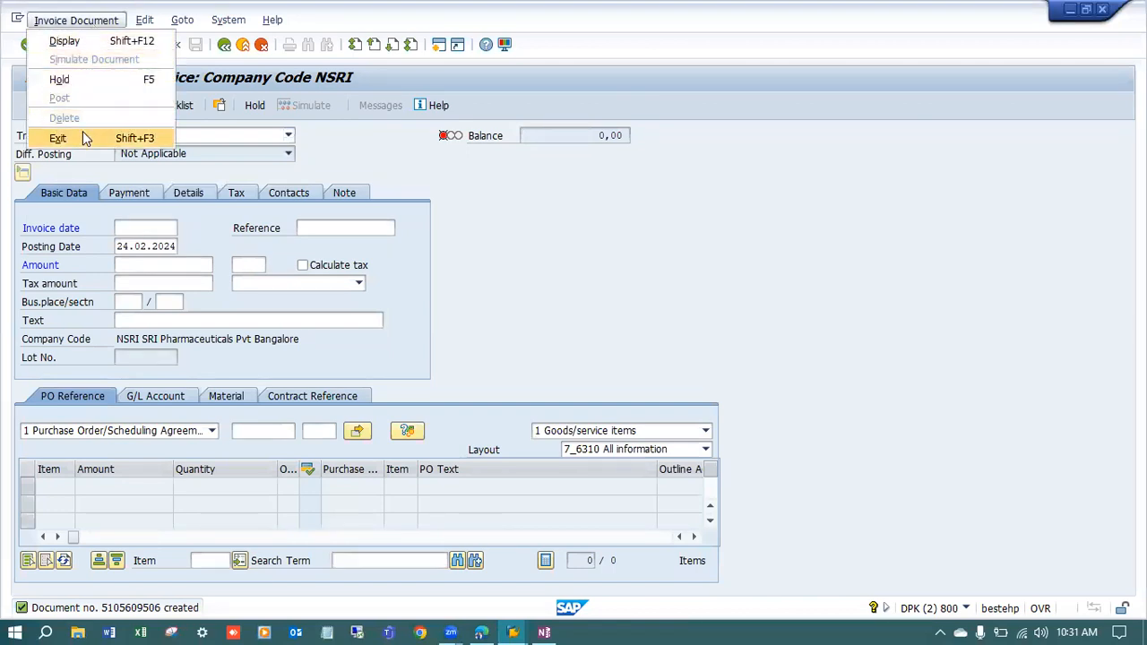
click(626, 227)
click(95, 47)
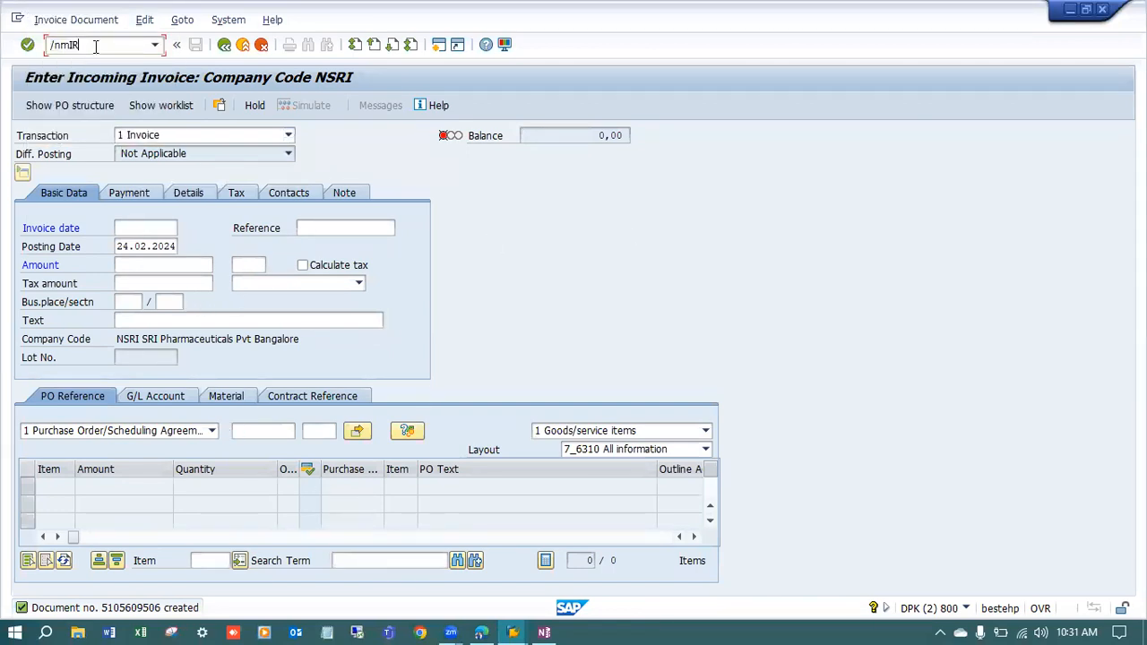
text(VA01)
key(Return)
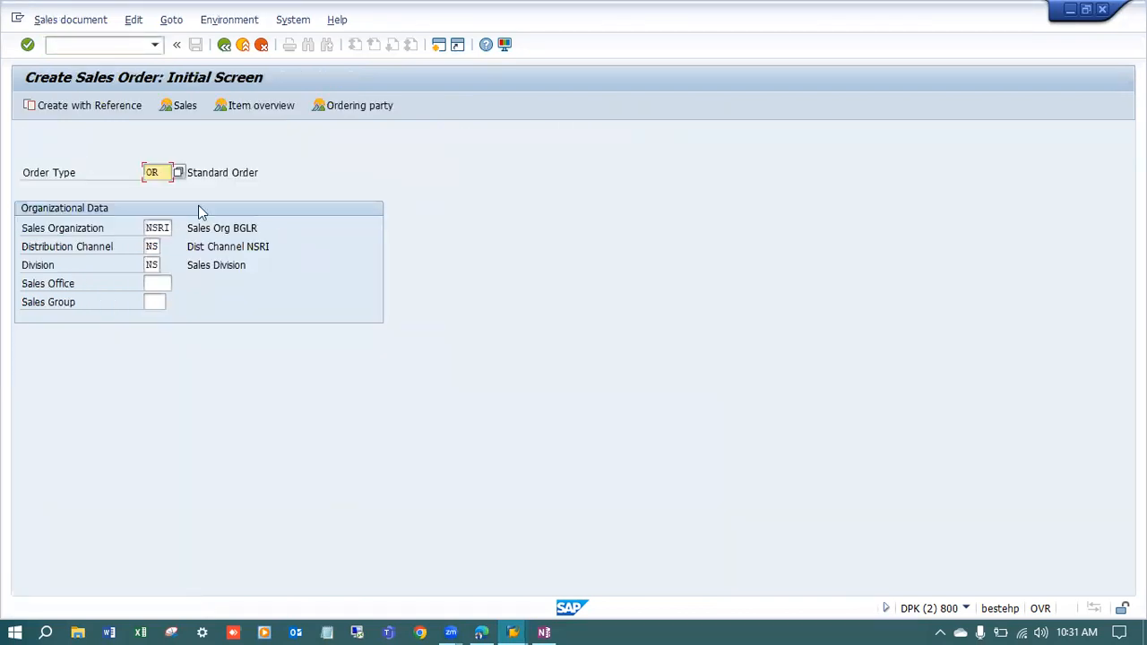
key(Return)
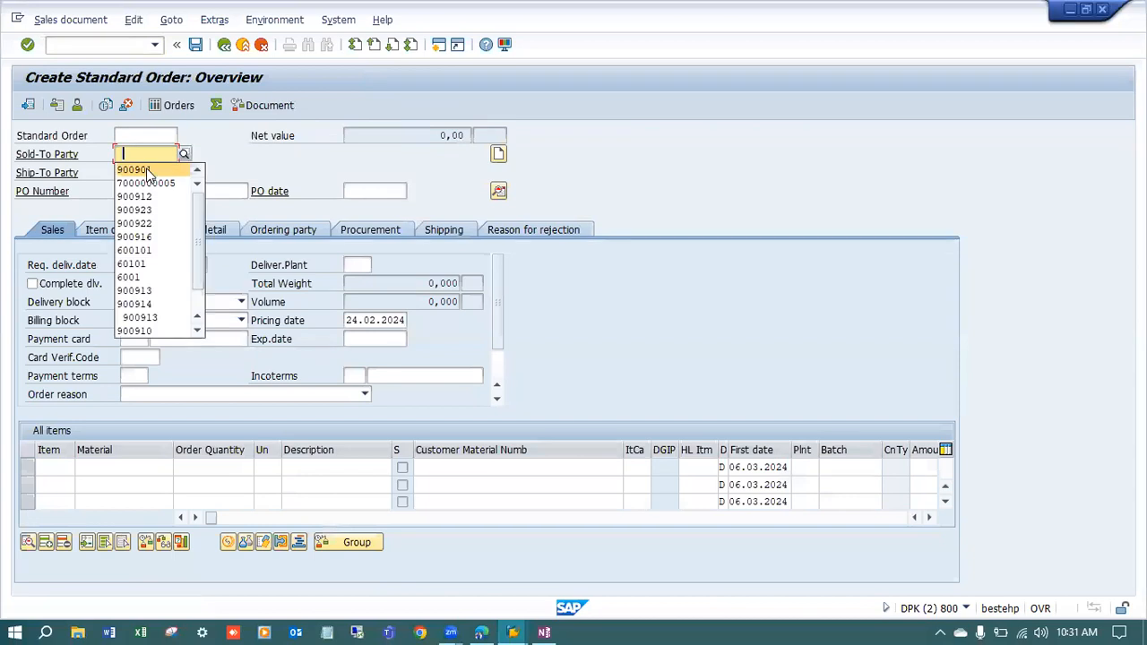
- Enter the sold-to party's customer number, PO number "TPO Test" and PO date 24.02.2024 in the order header
click(145, 170)
click(145, 194)
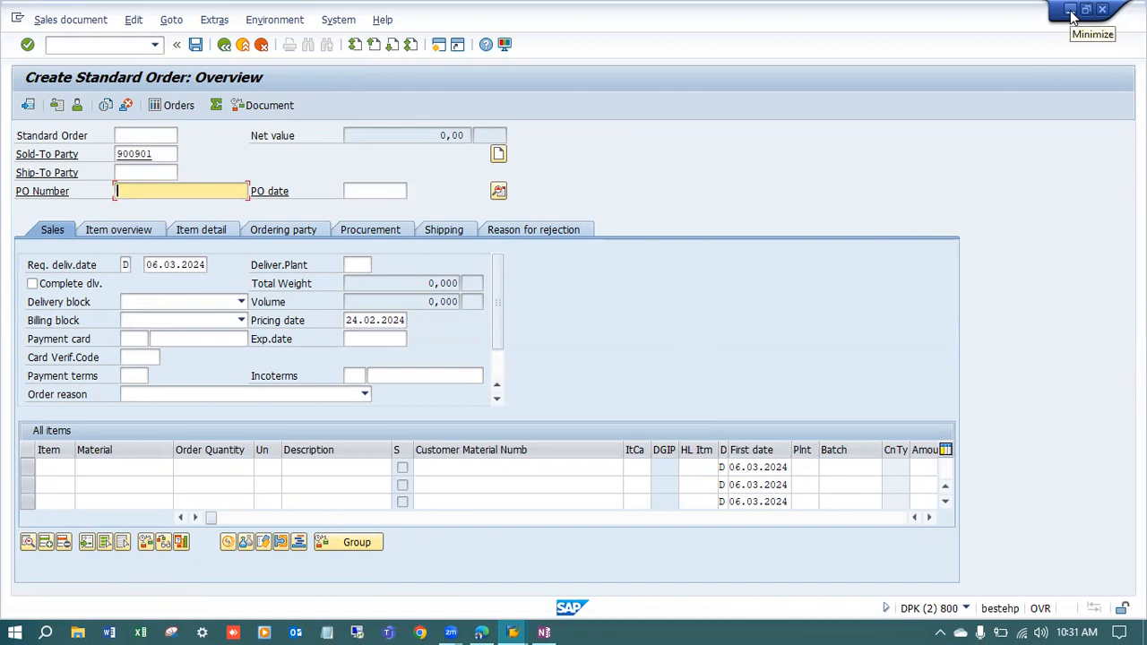
key(Down)
key(Return)
key(Tab)
key(Down)
key(Return)
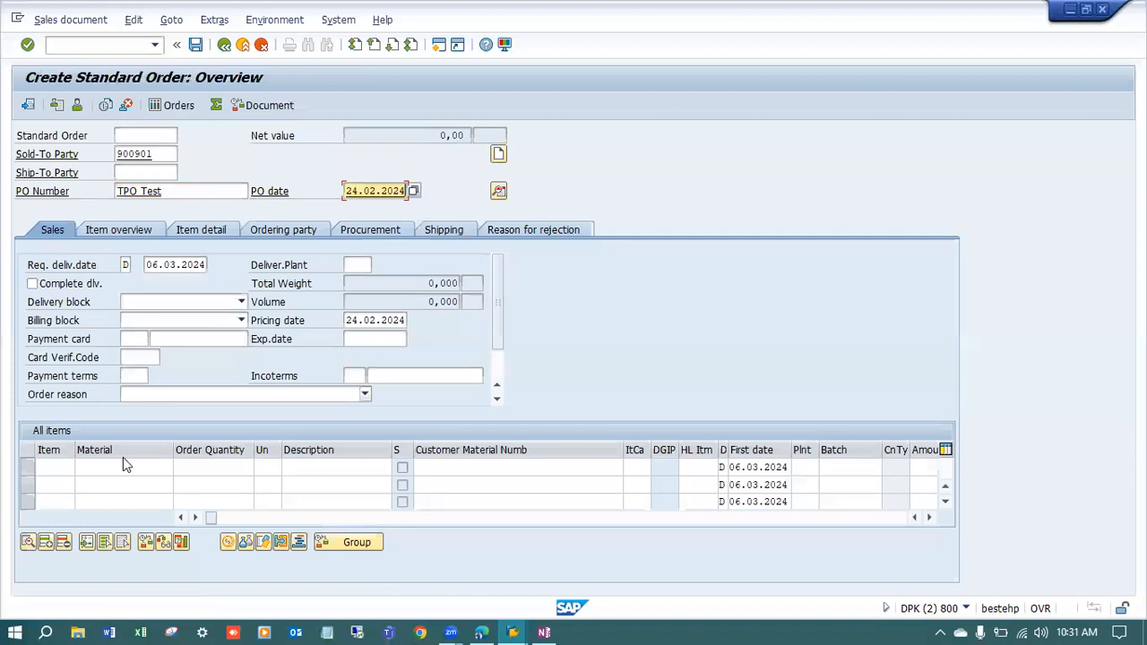
- Add material NSRI-TPO_2 with an order quantity of 1 to the sales order
click(126, 464)
key(Down)
click(132, 288)
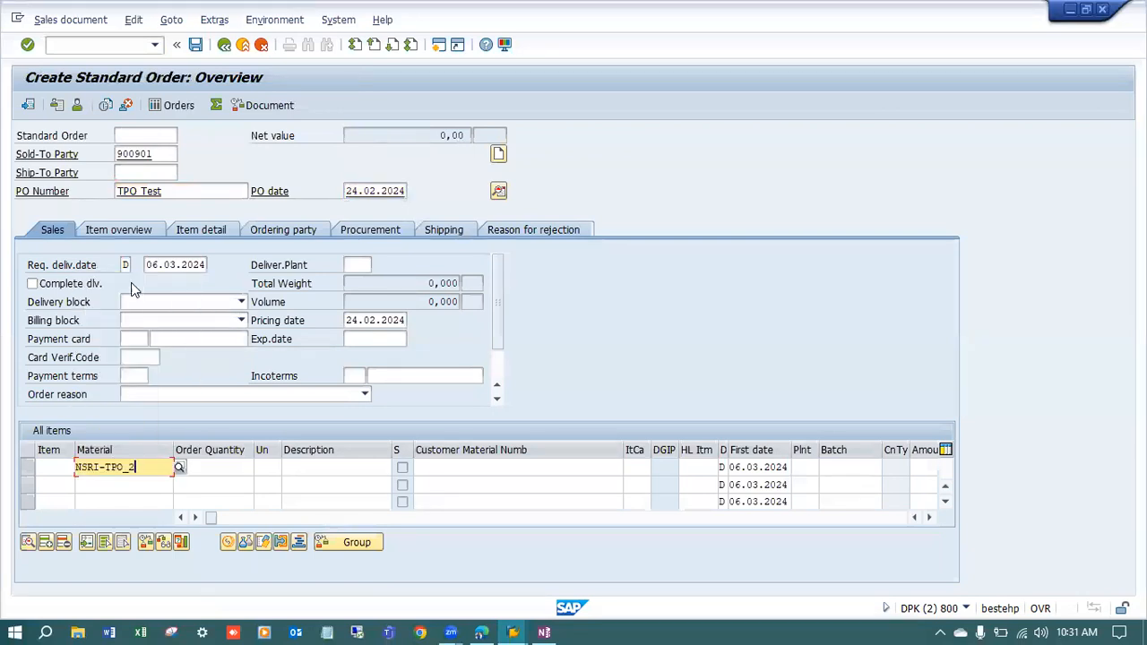
click(215, 468)
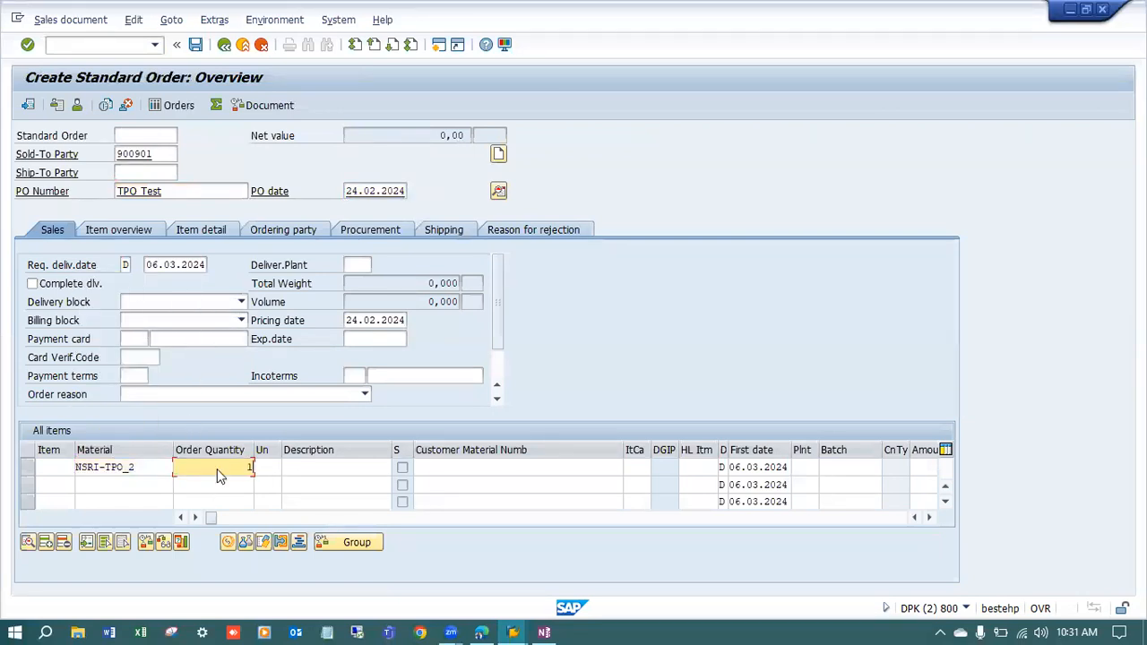
text(1)
key(Return)
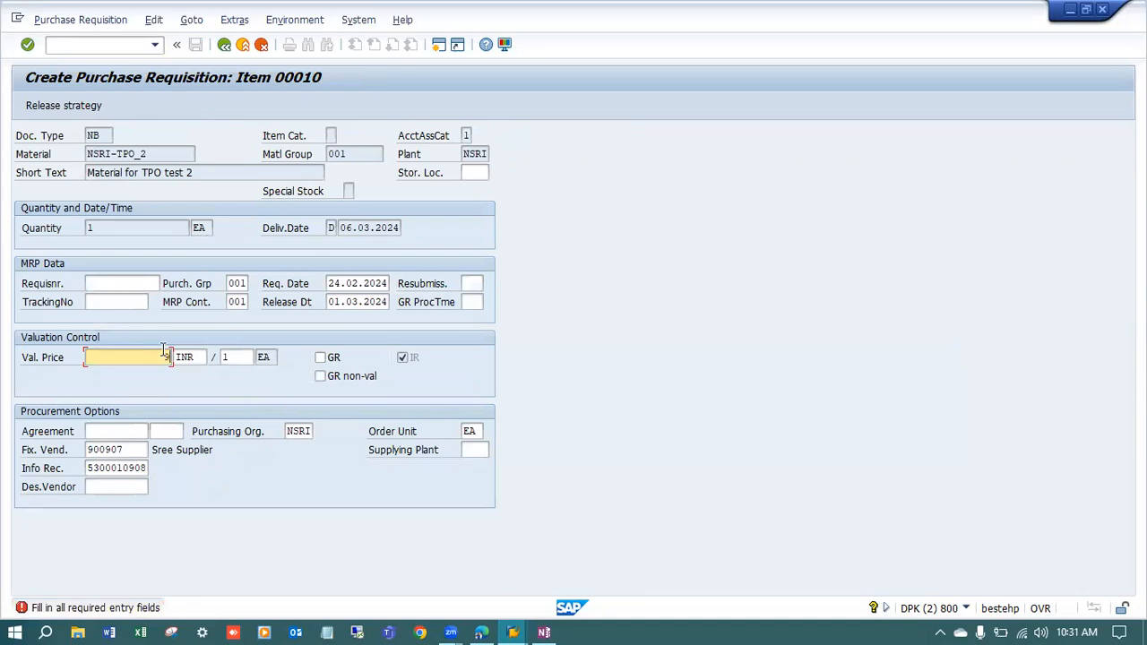
- Complete the purchase requisition's valuation price, return to the order overview and save the sales order
key(F3)
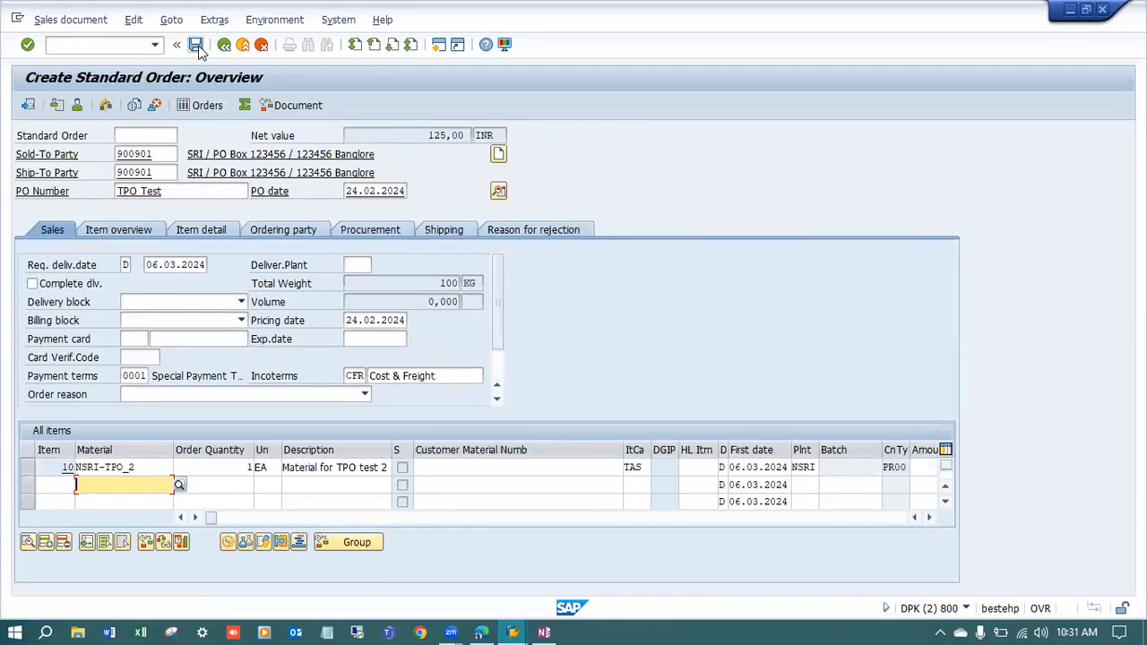
click(196, 45)
click(70, 20)
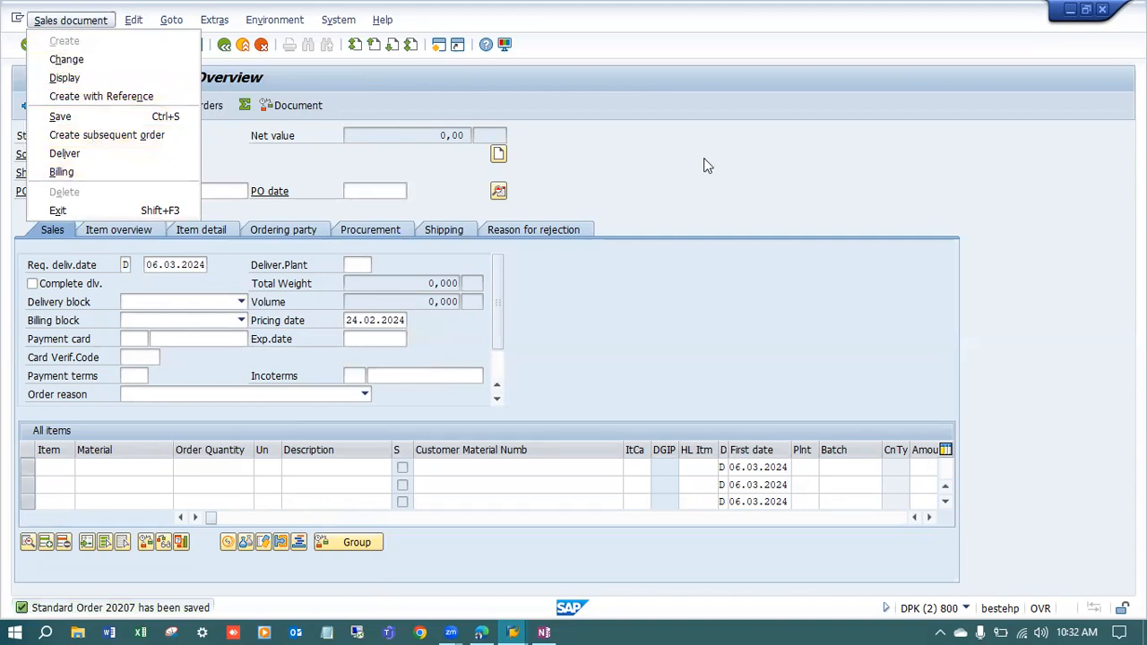
click(703, 165)
- Start transaction ME21N and set Sree Supplier as the vendor of the new standard purchase order
click(115, 45)
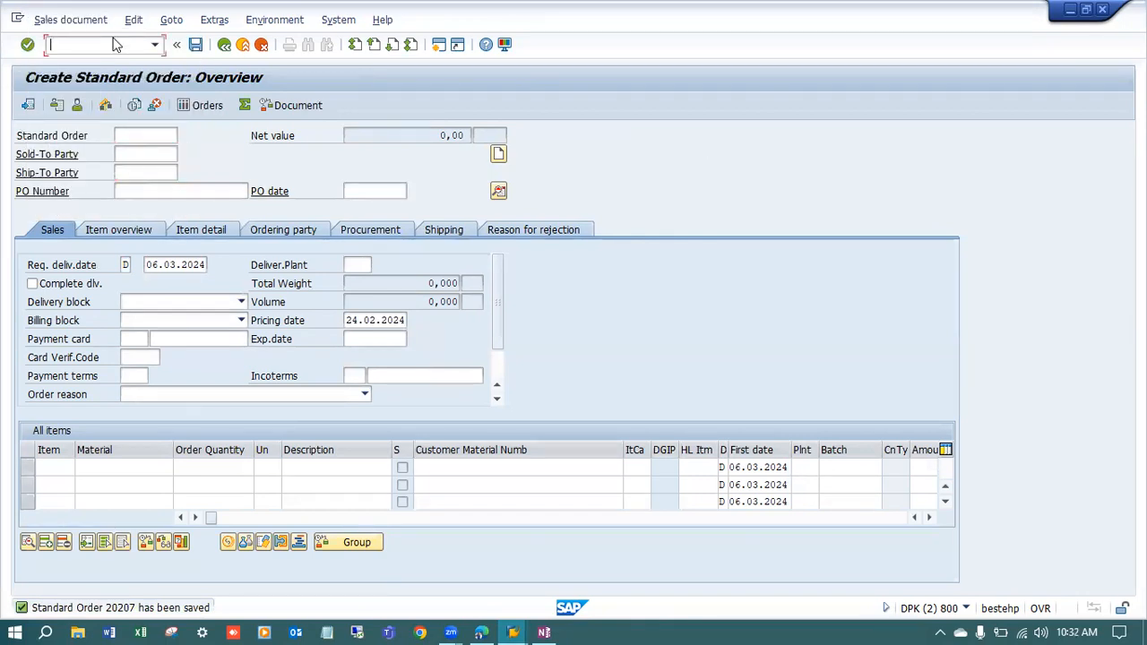
text(/nme21n)
key(Return)
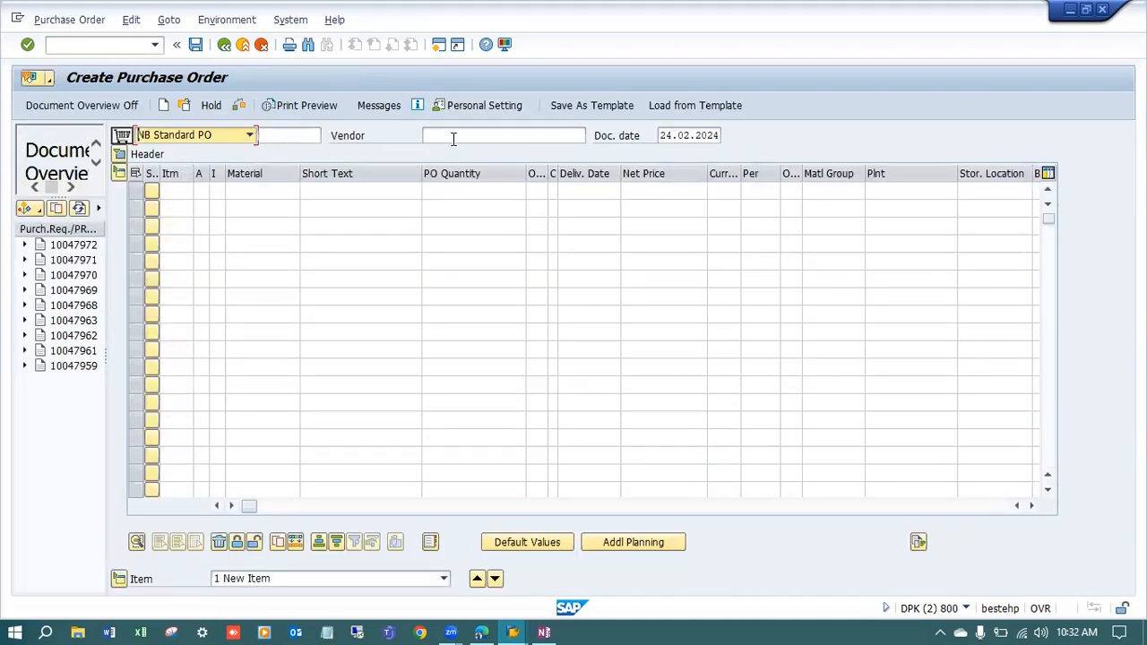
click(453, 136)
click(453, 154)
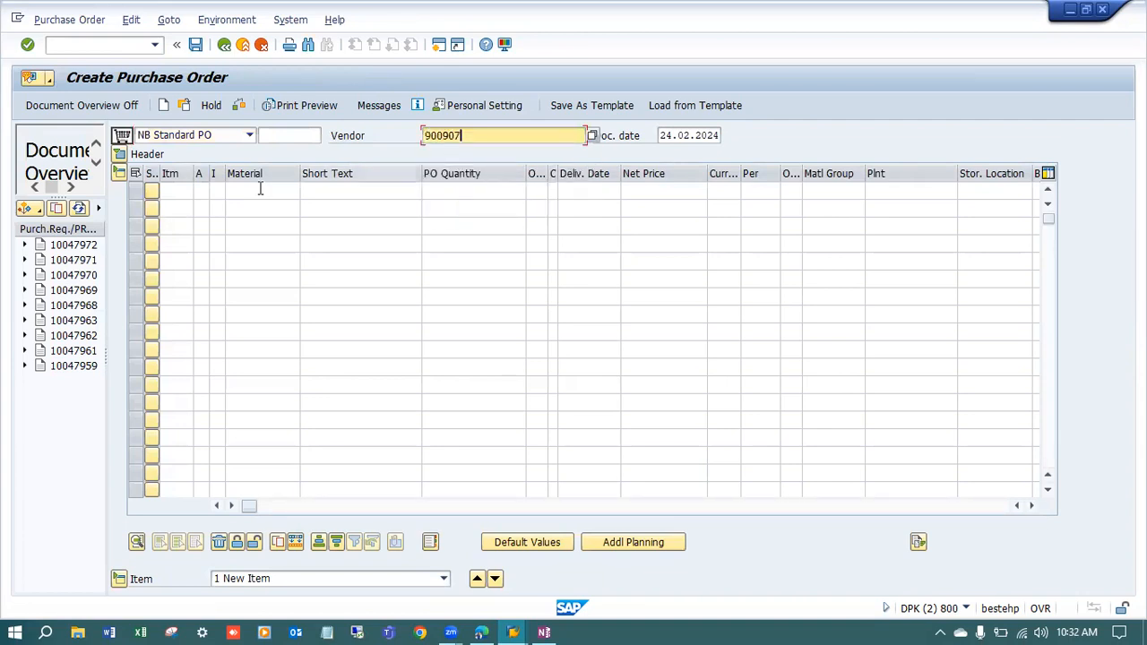
- Adopt the newest purchase requisition into the purchase order, then check and save the order
click(71, 245)
drag(64, 253, 125, 140)
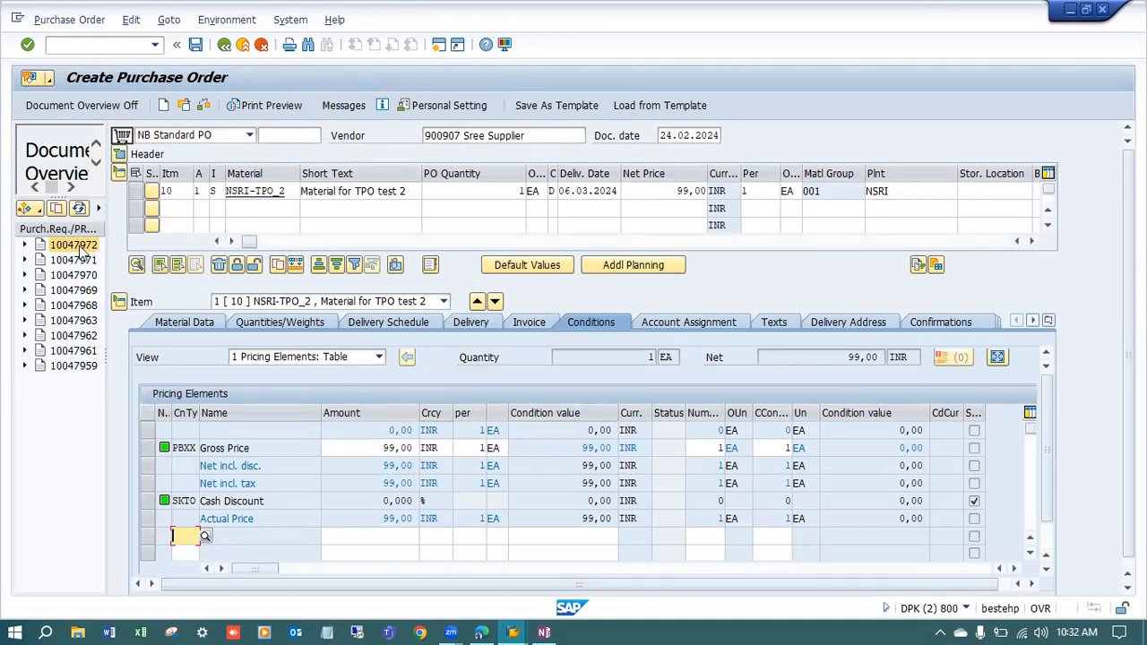
click(205, 105)
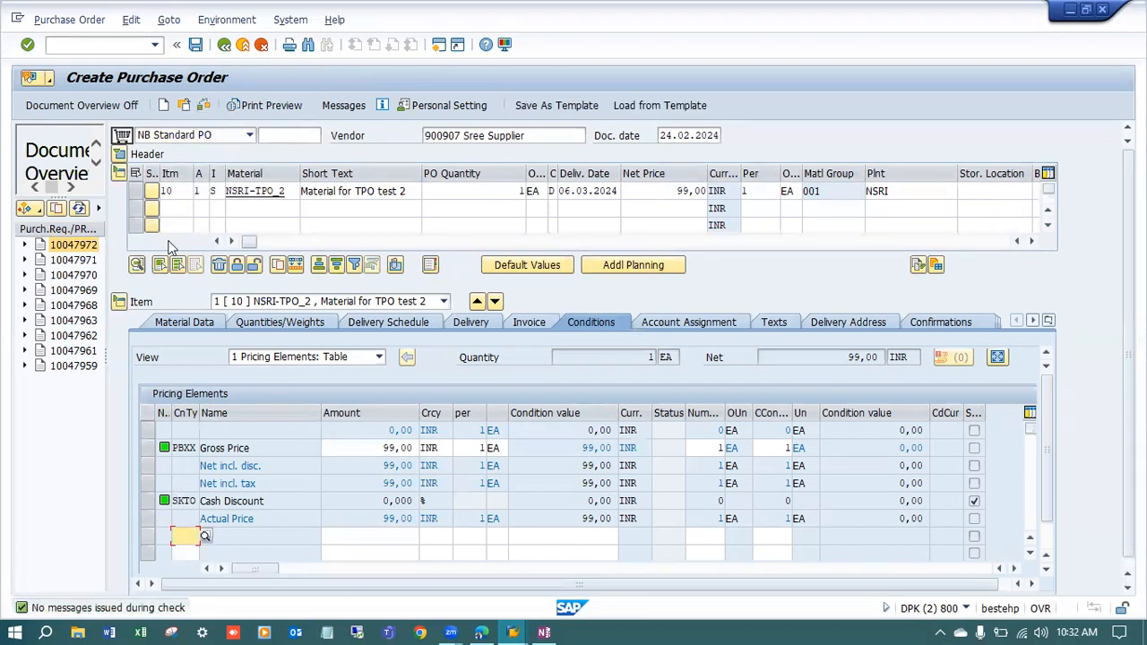
click(196, 44)
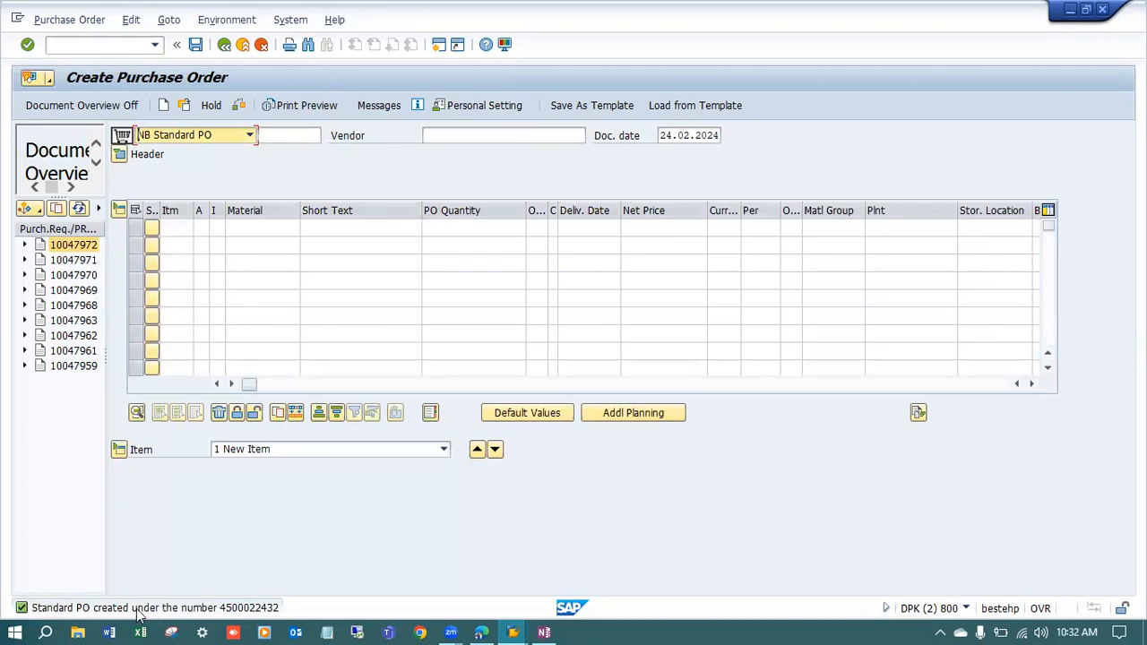
- Open the full purchase order creation message and copy the new purchase order number
double_click(139, 610)
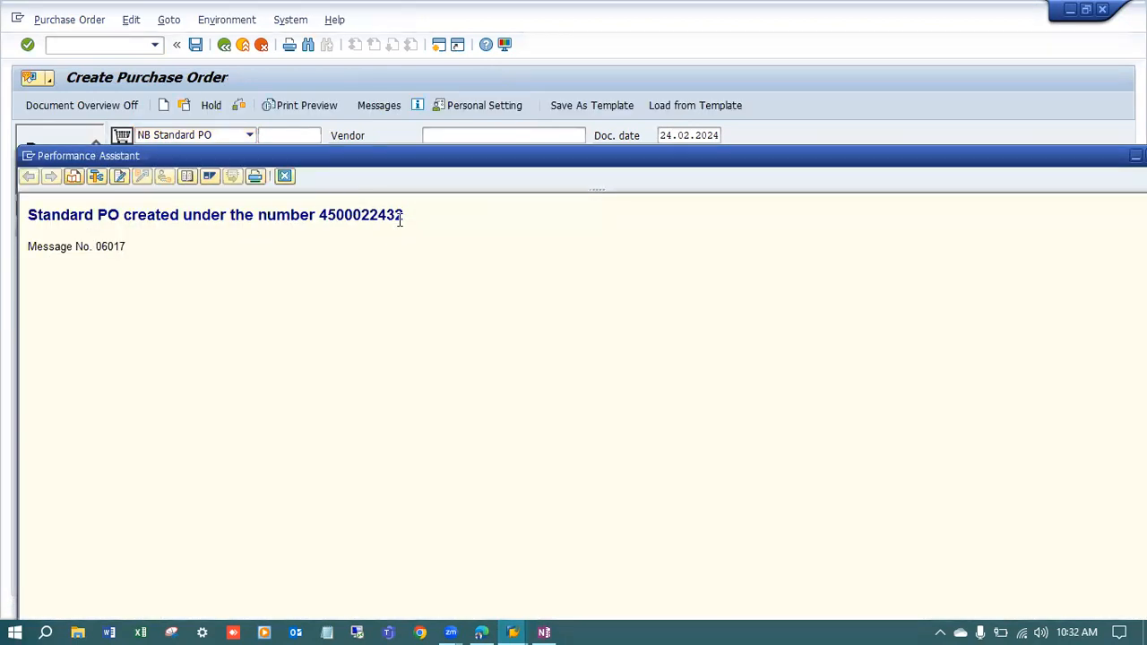
drag(402, 217, 322, 217)
key(ctrl+c)
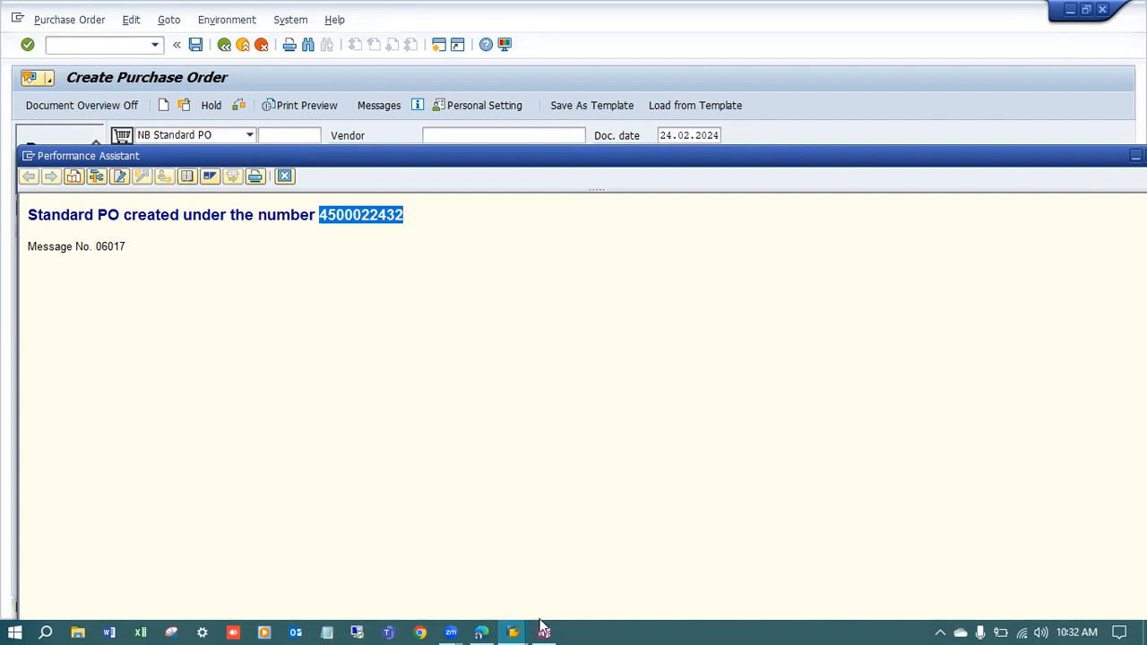
- Close the purchase order creation message and start transaction MIRO in the Create Purchase Order session
key(alt+Tab)
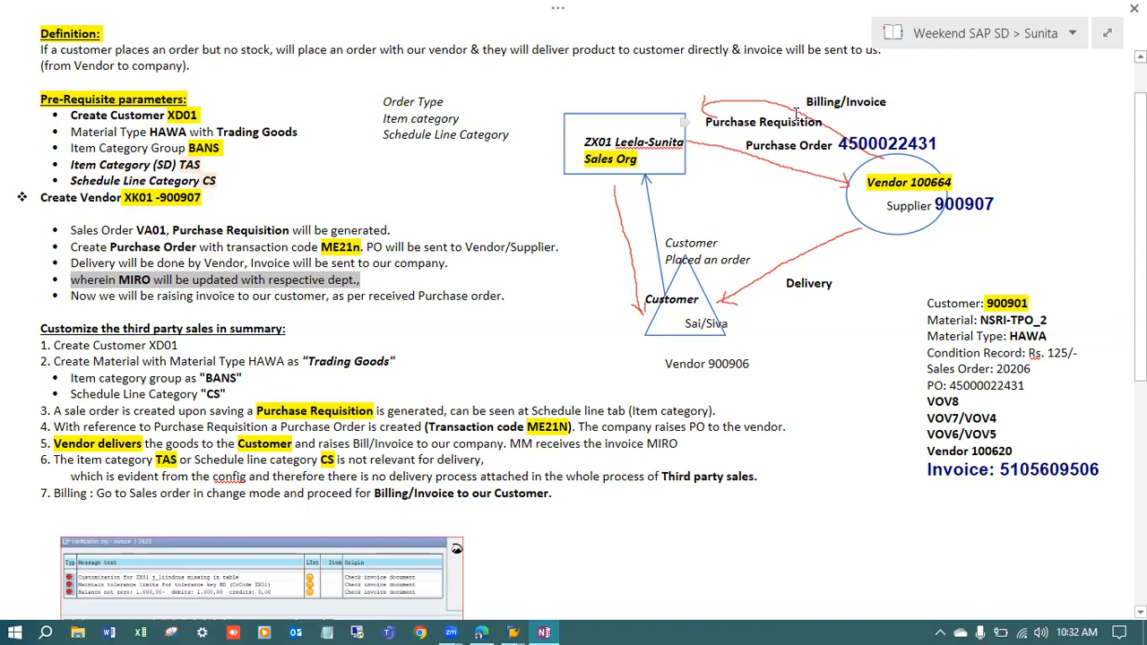
key(alt+Tab)
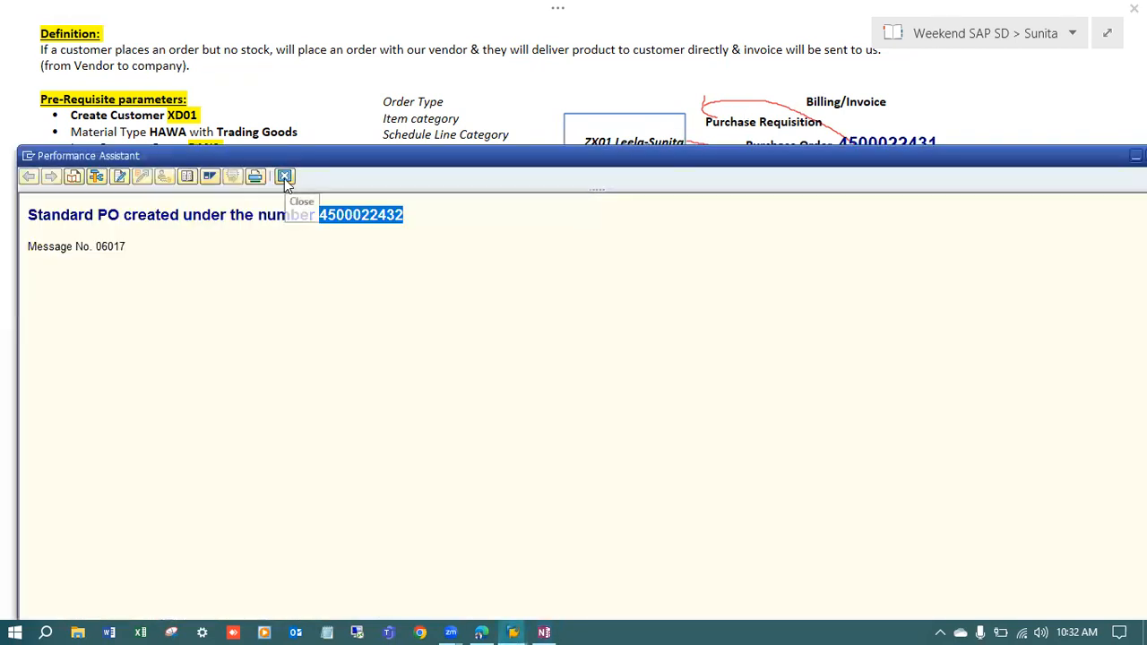
click(285, 178)
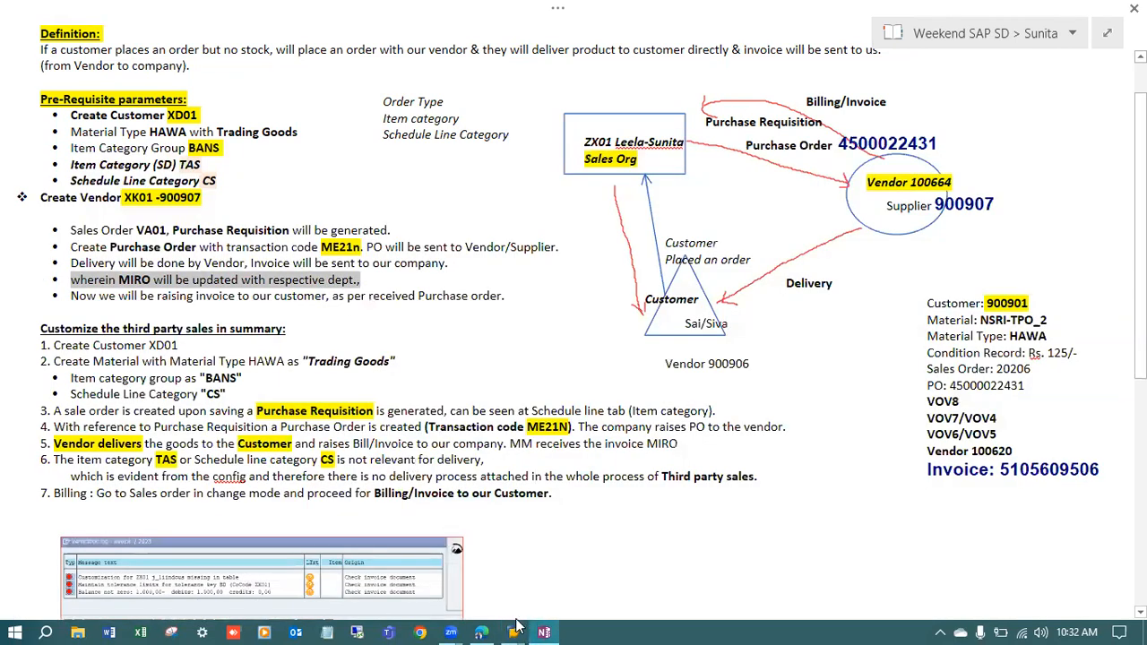
click(514, 630)
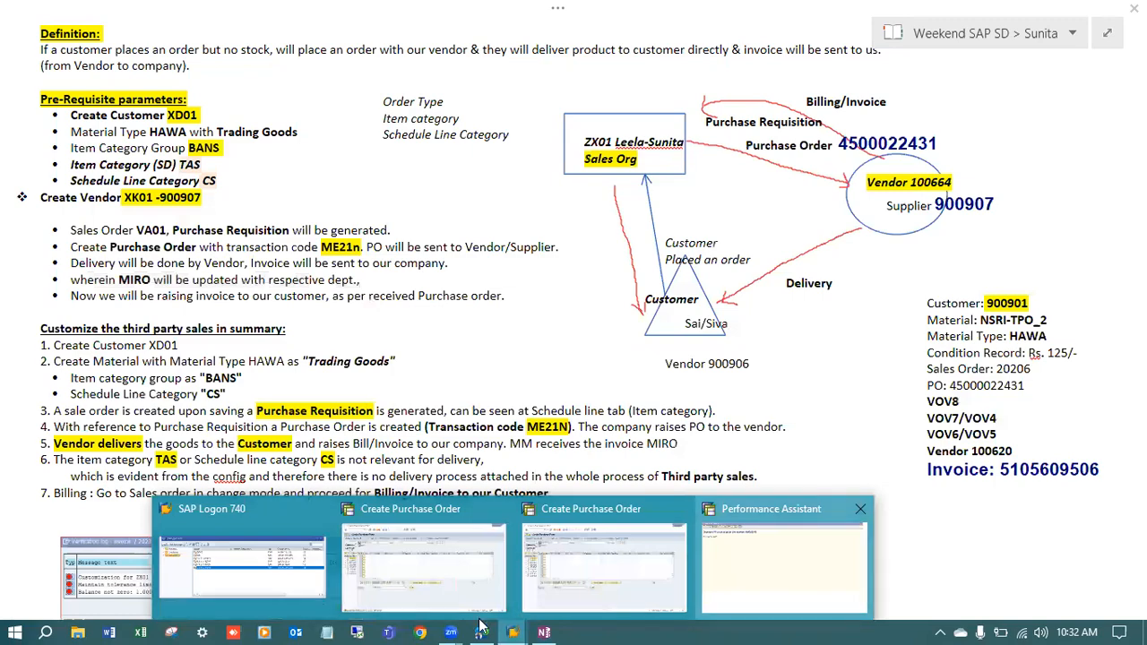
click(607, 558)
click(100, 49)
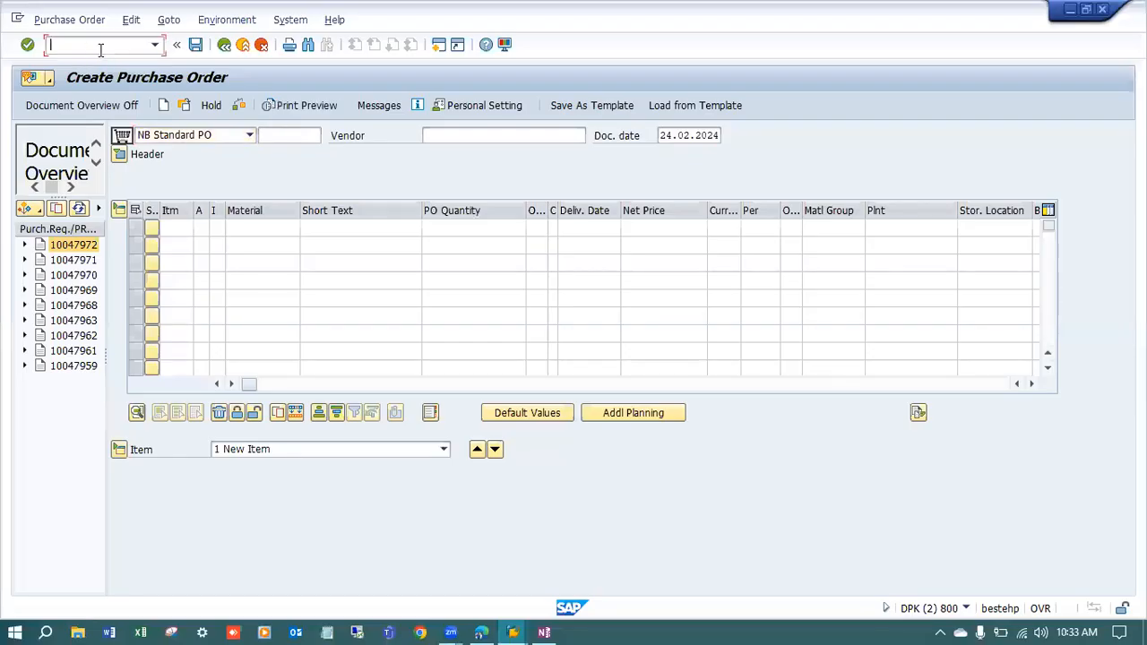
text(/nMIRO)
key(Return)
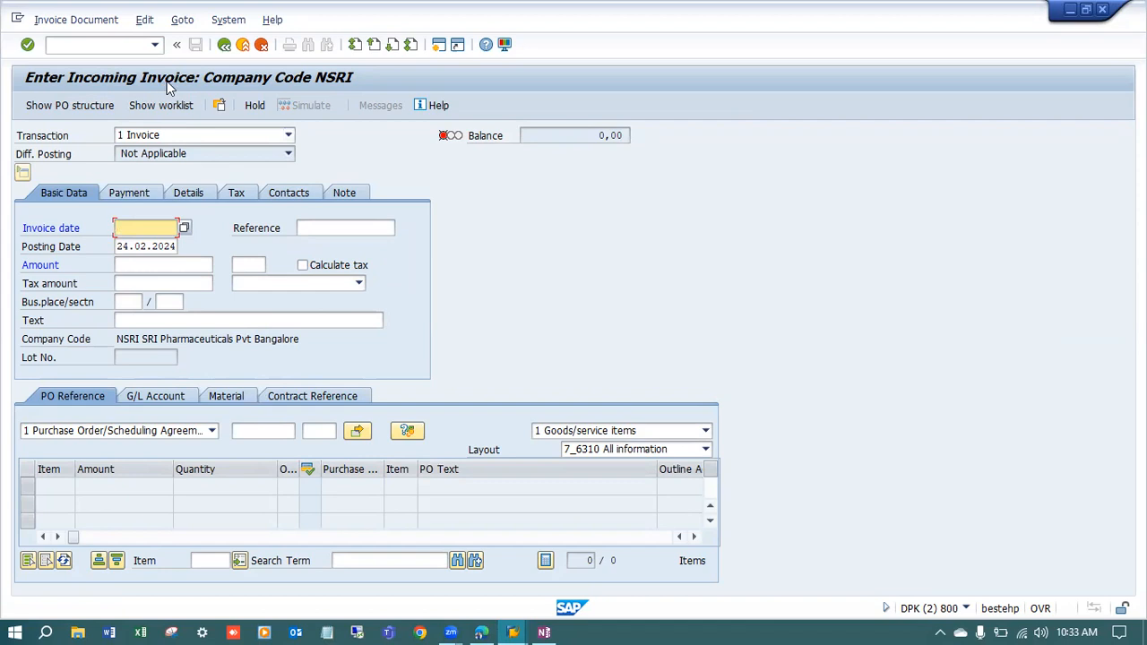
- Set the invoice date to 24.02.2024 and load item 10 of the copied purchase order into the incoming invoice
click(127, 231)
click(143, 242)
click(273, 430)
key(ctrl+v)
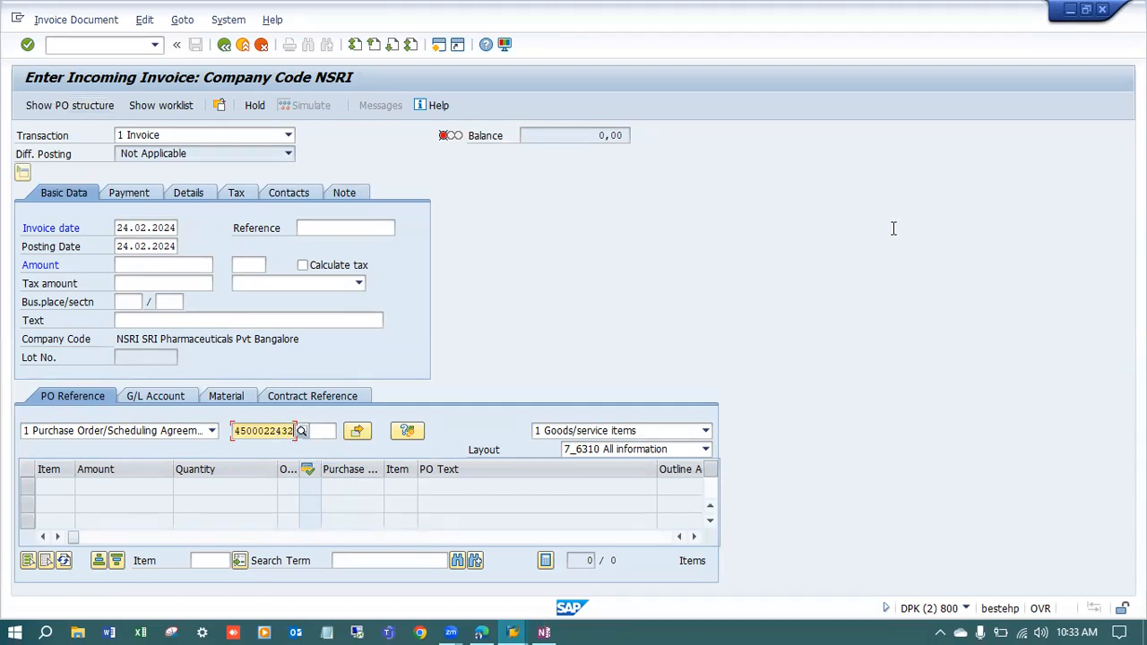
key(alt+Tab)
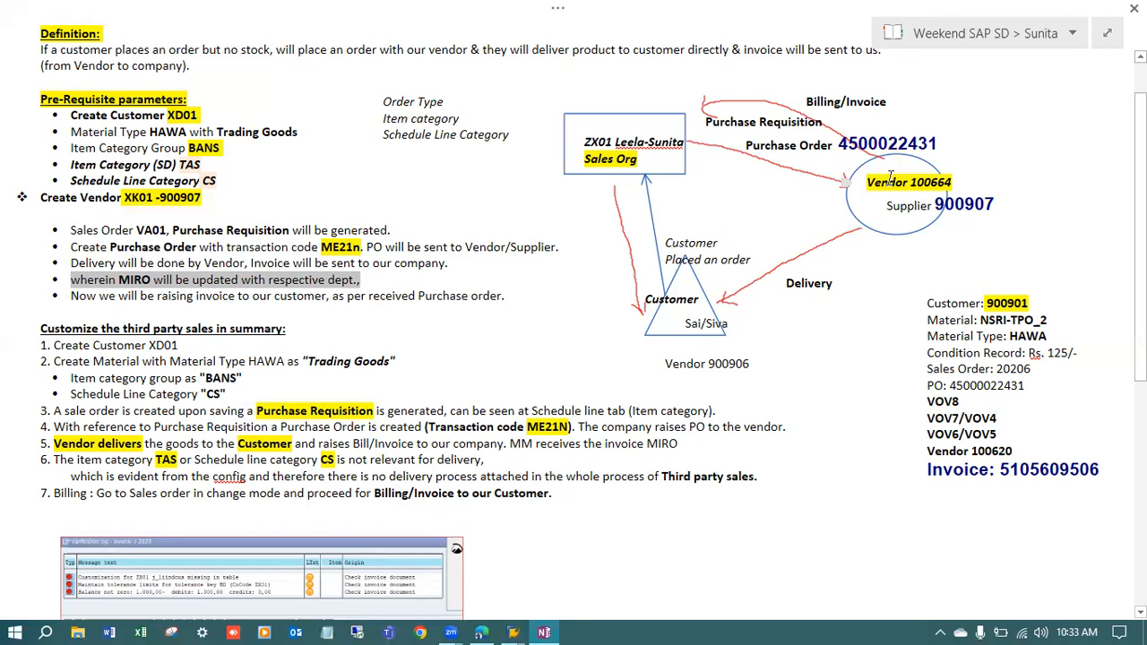
key(alt+Tab)
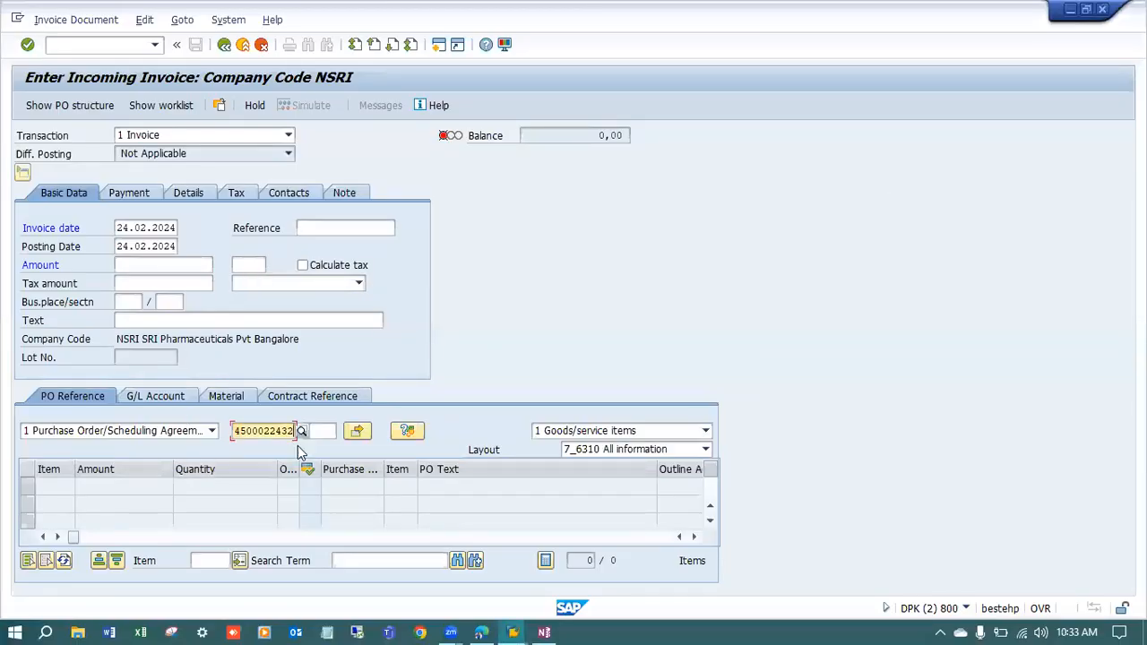
click(320, 431)
text(10)
key(Return)
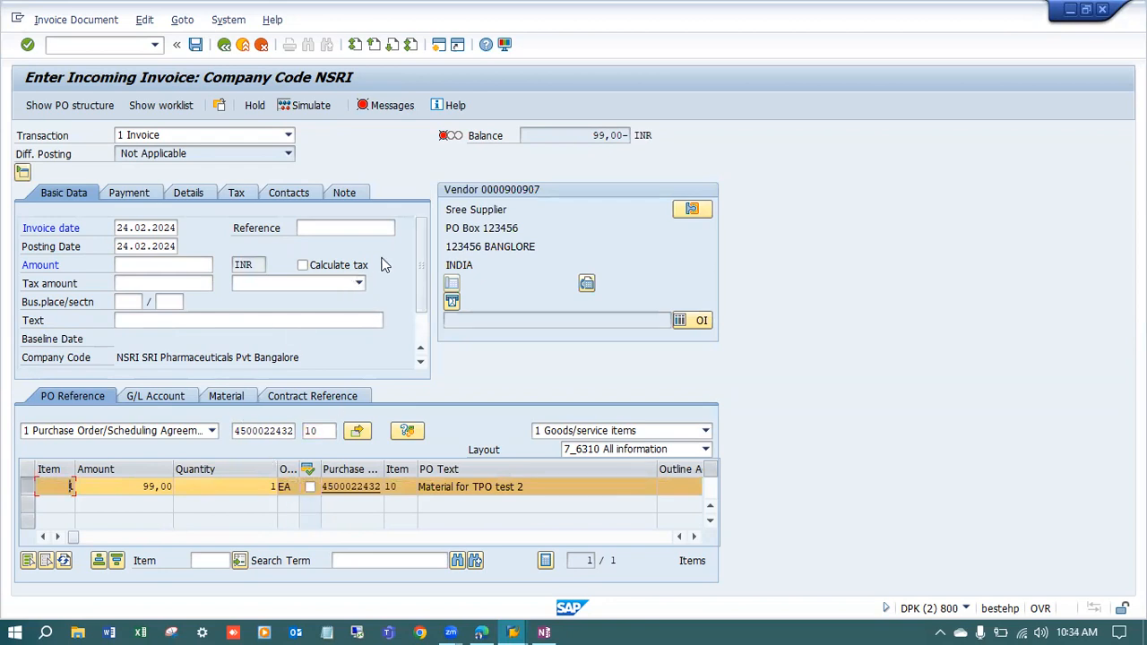
- Check the invoice messages and assign tax code V0 (zero tax code) to the invoice item
click(388, 109)
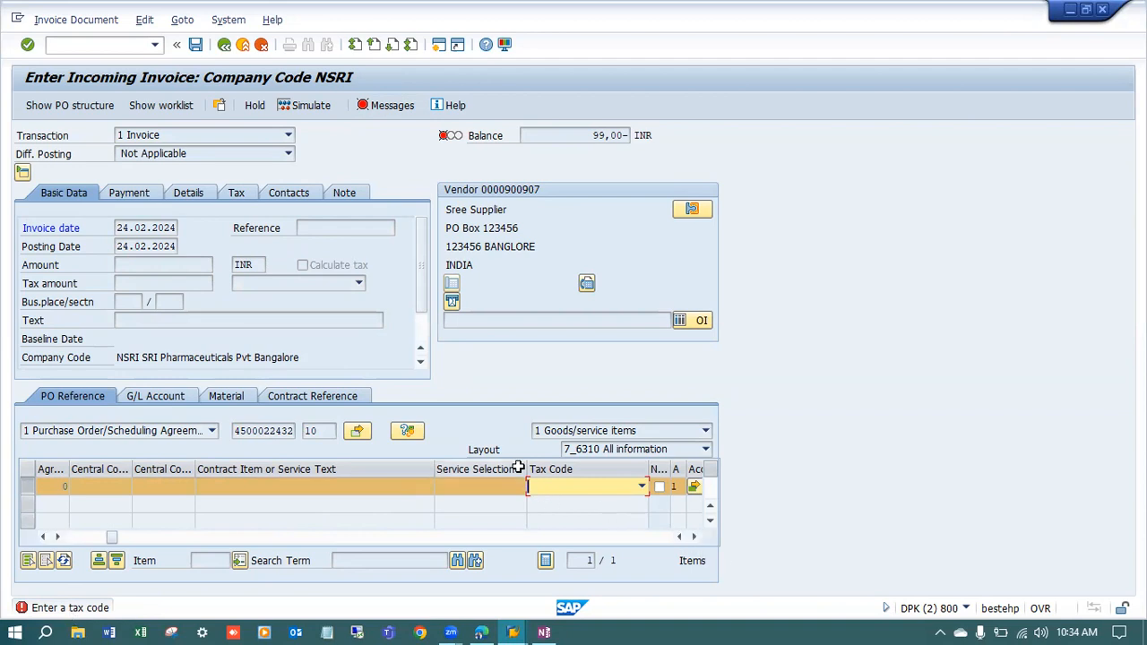
click(642, 486)
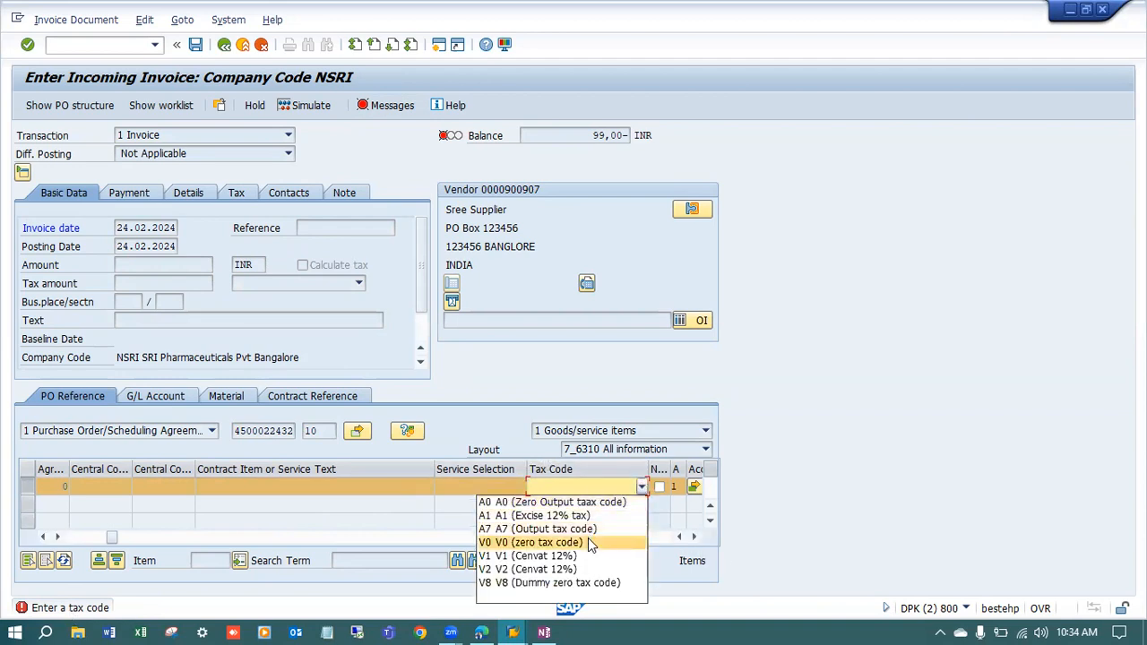
click(590, 543)
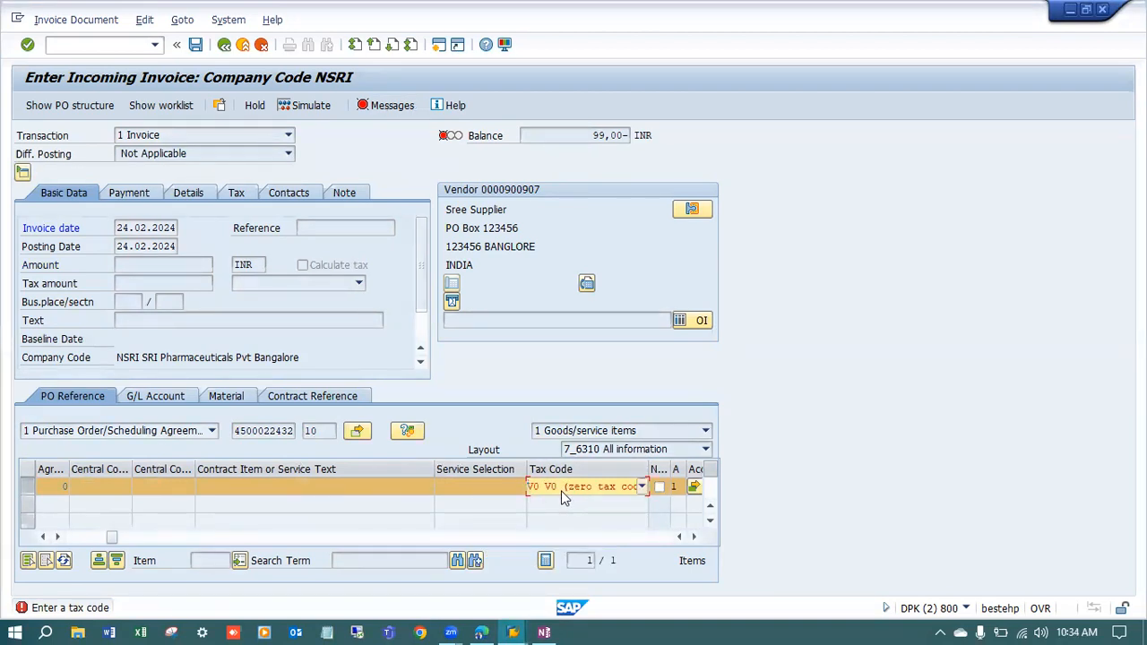
key(Return)
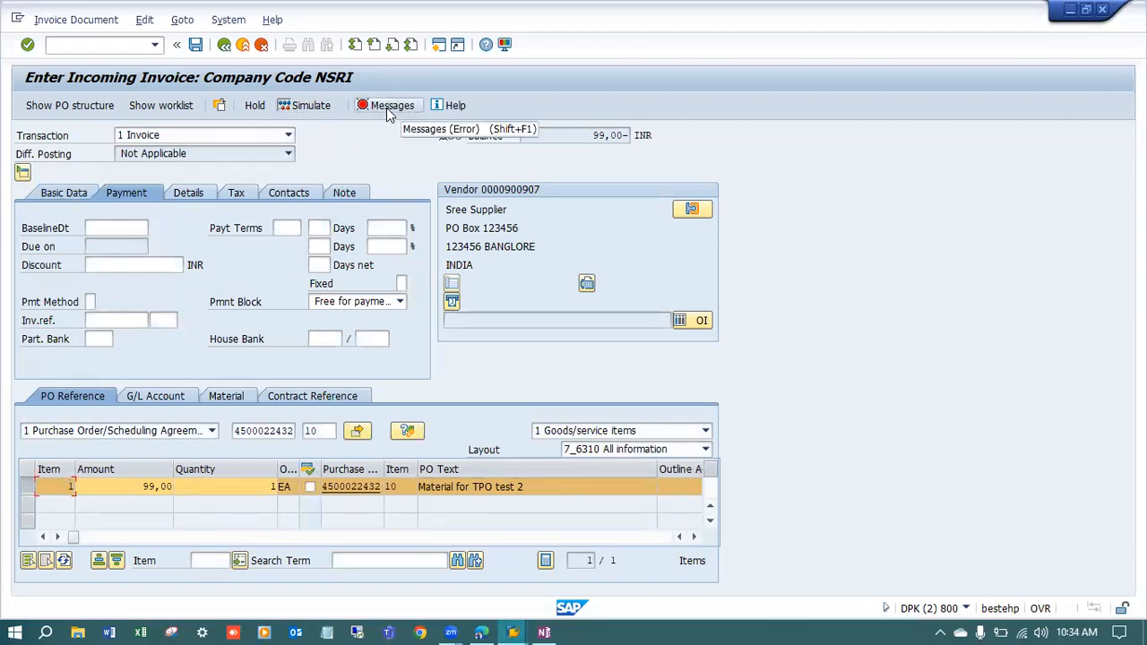
- Set the payment baseline date to 24.02.2024 and return to the invoice's basic data
key(Return)
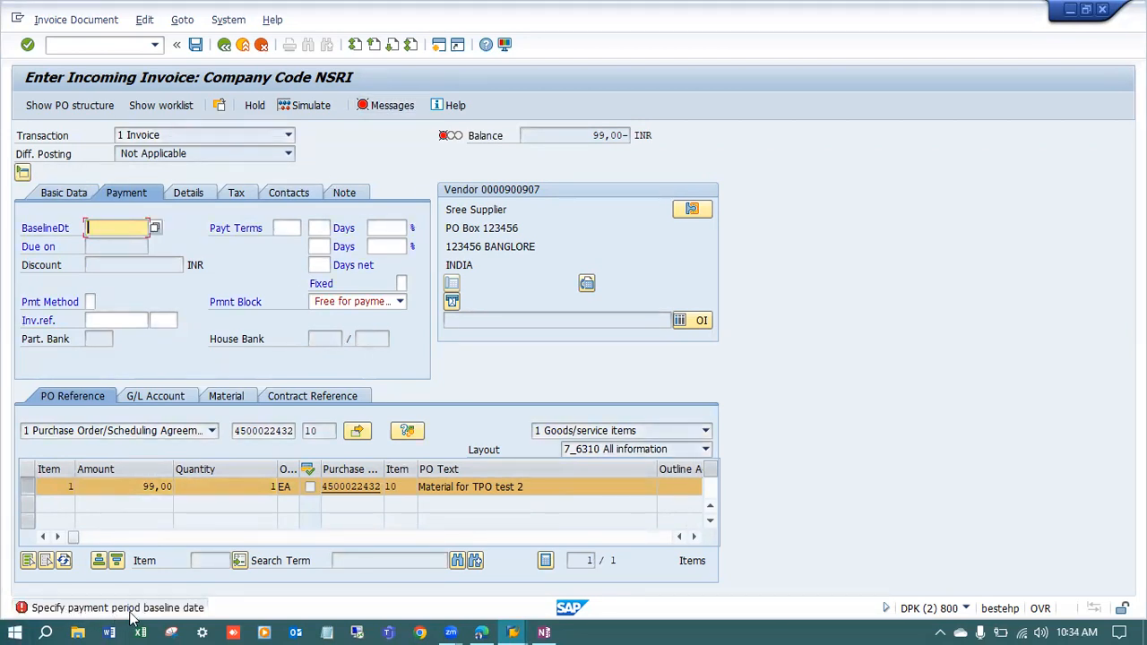
click(131, 227)
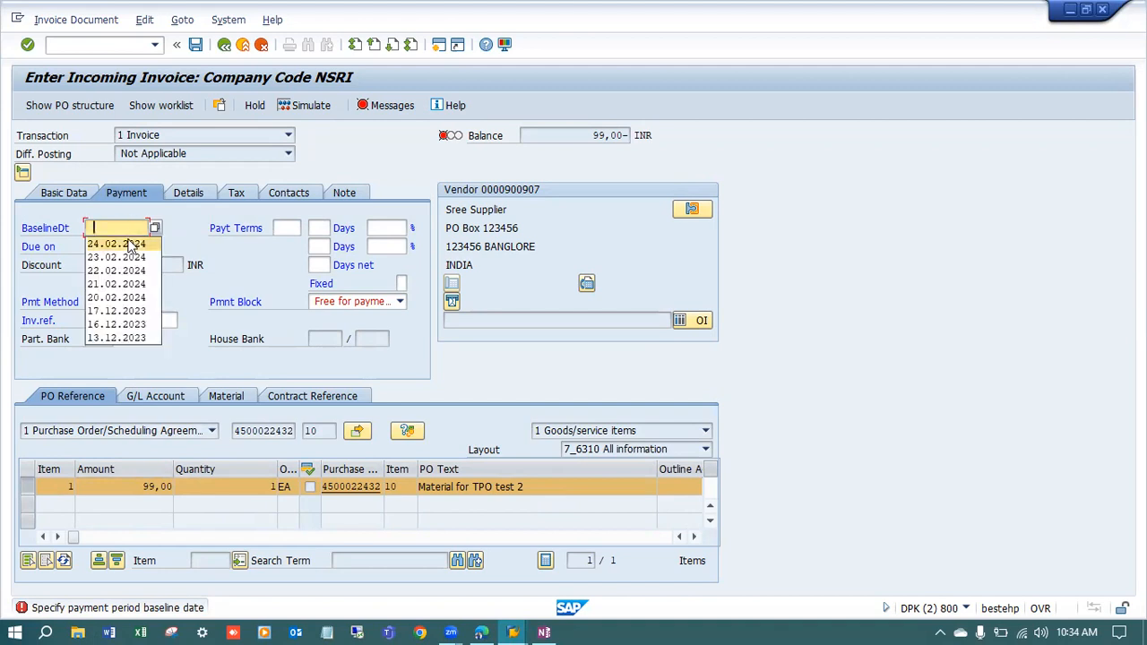
click(131, 243)
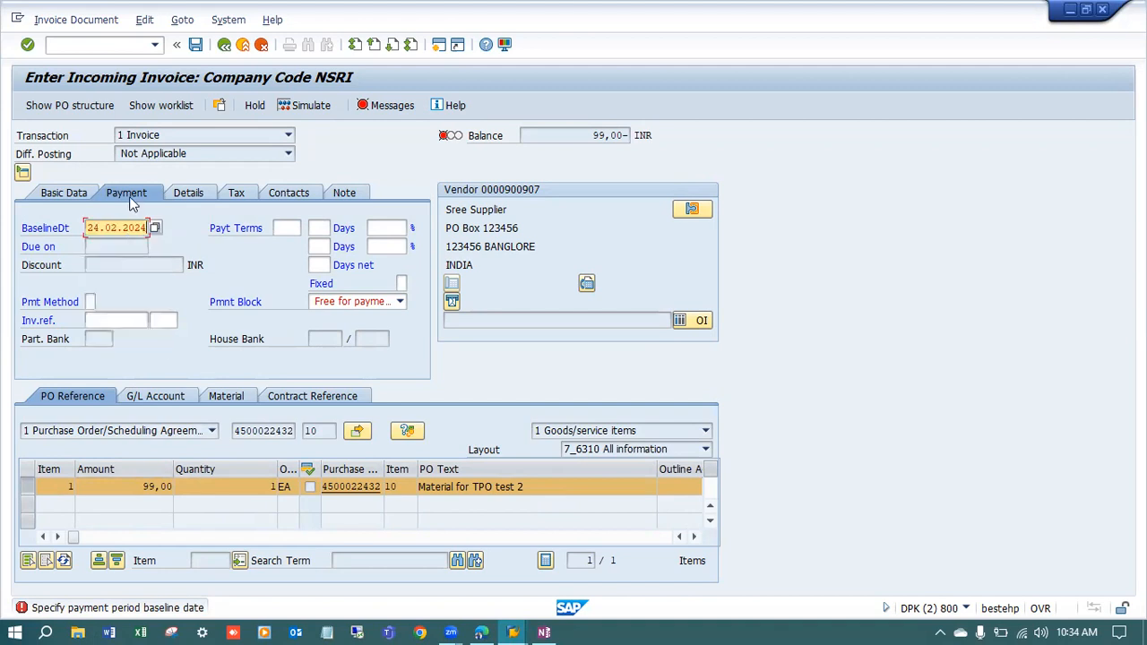
click(71, 199)
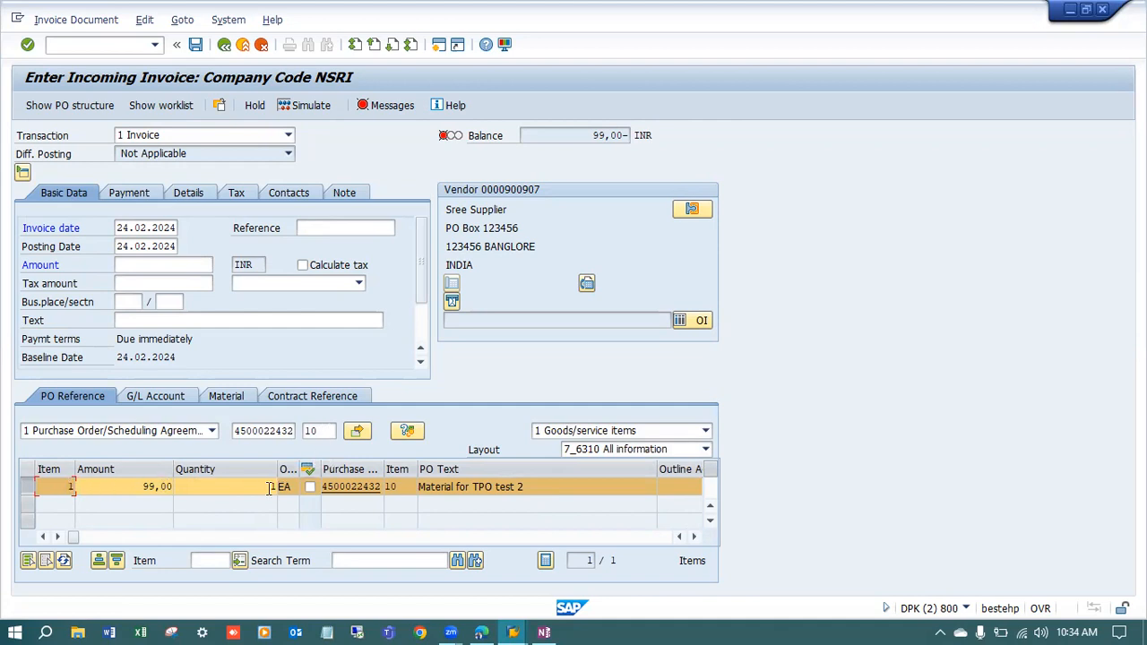
- Review the item's tax code, the payment baseline date and the invoice's verification log
click(694, 537)
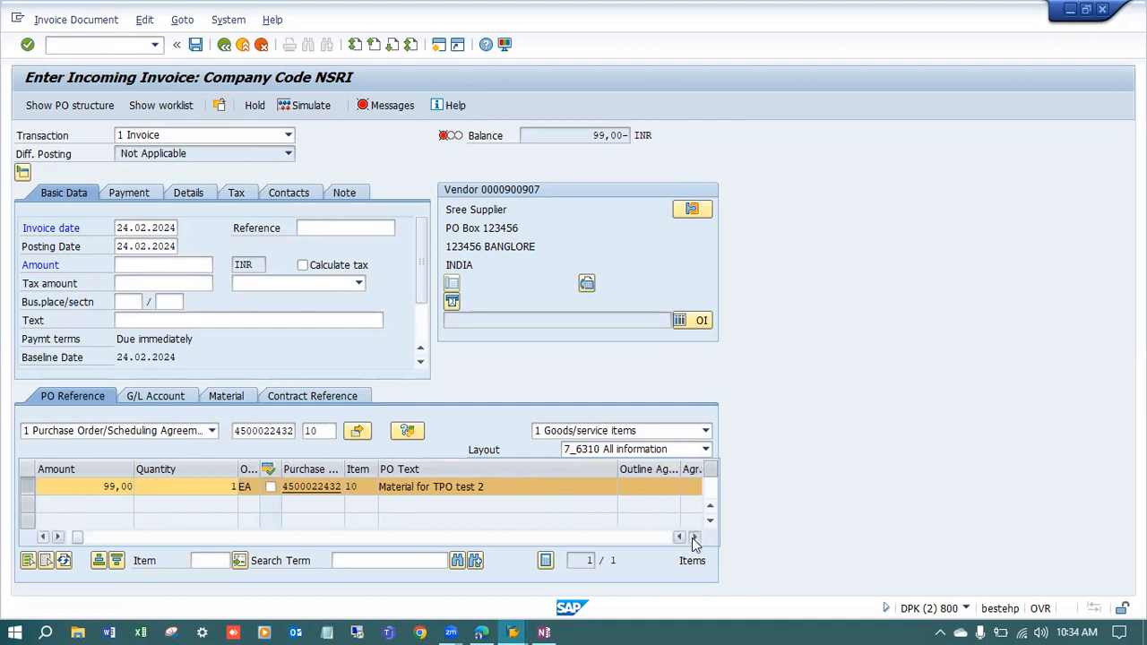
click(693, 537)
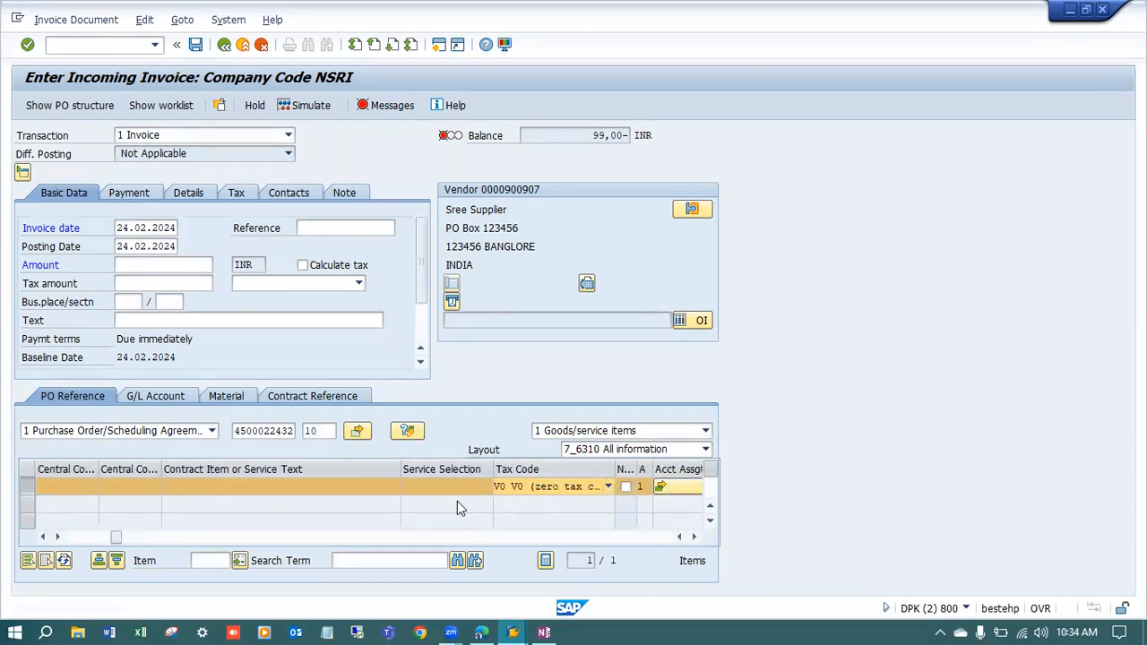
click(125, 194)
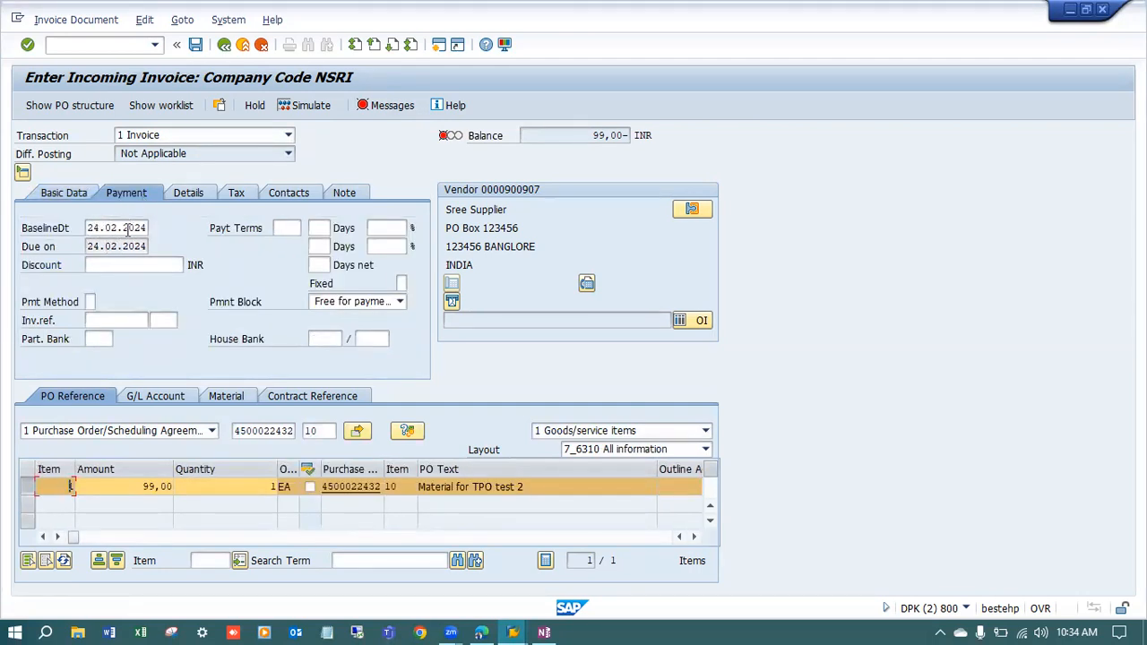
click(390, 105)
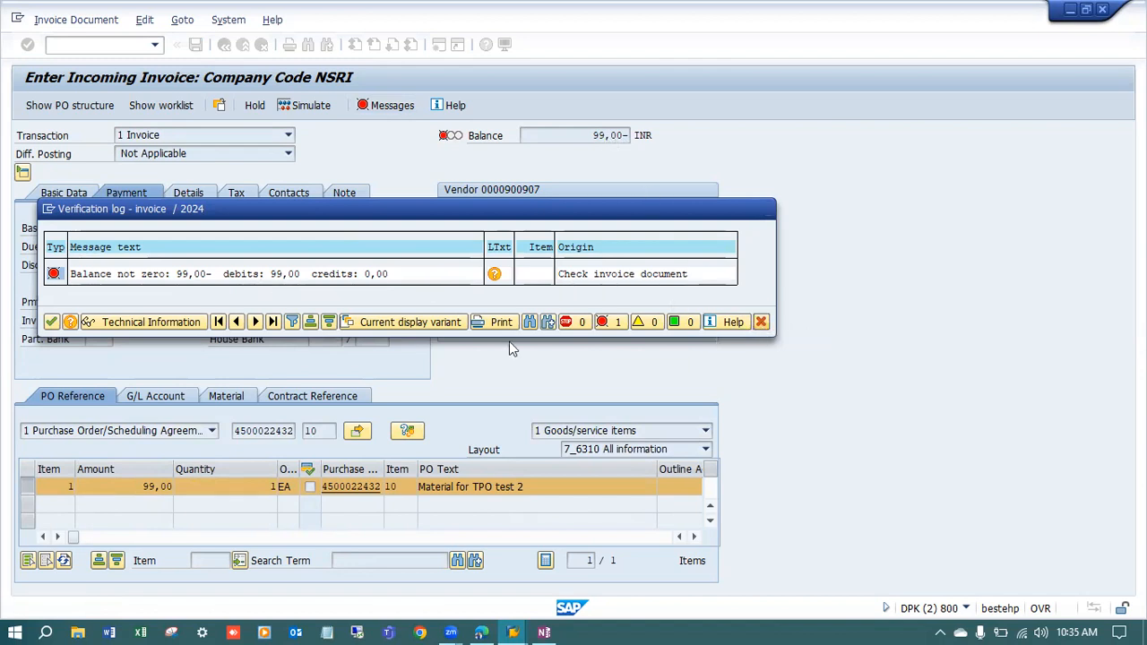
key(Return)
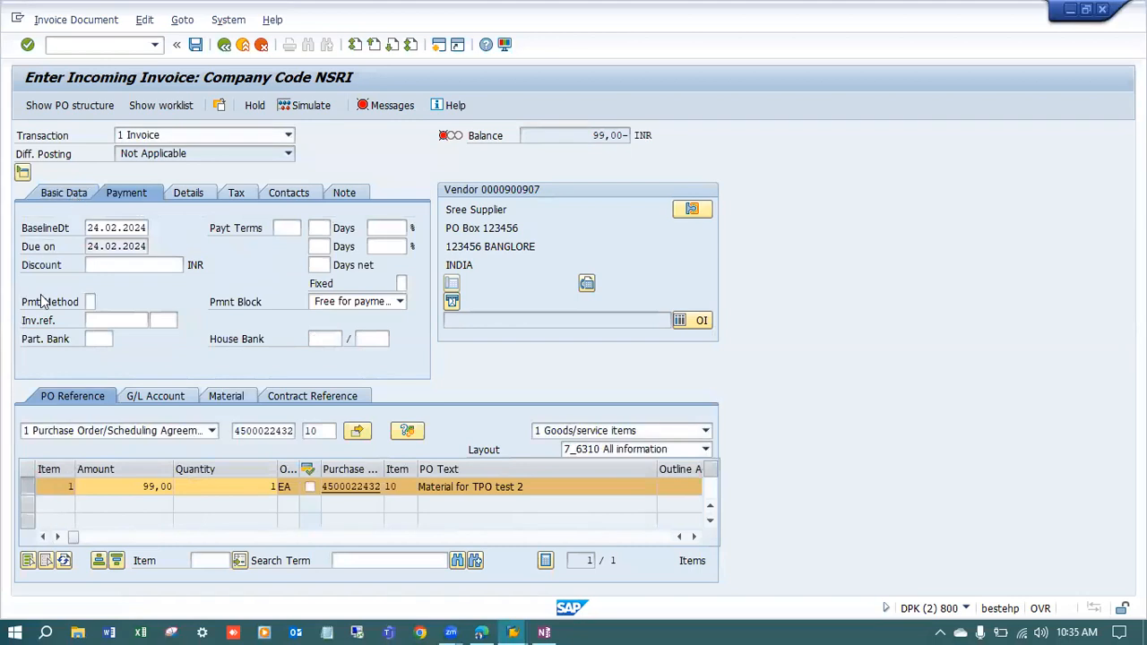
- Enter an invoice amount of 99 INR, then simulate and post the vendor invoice
click(129, 265)
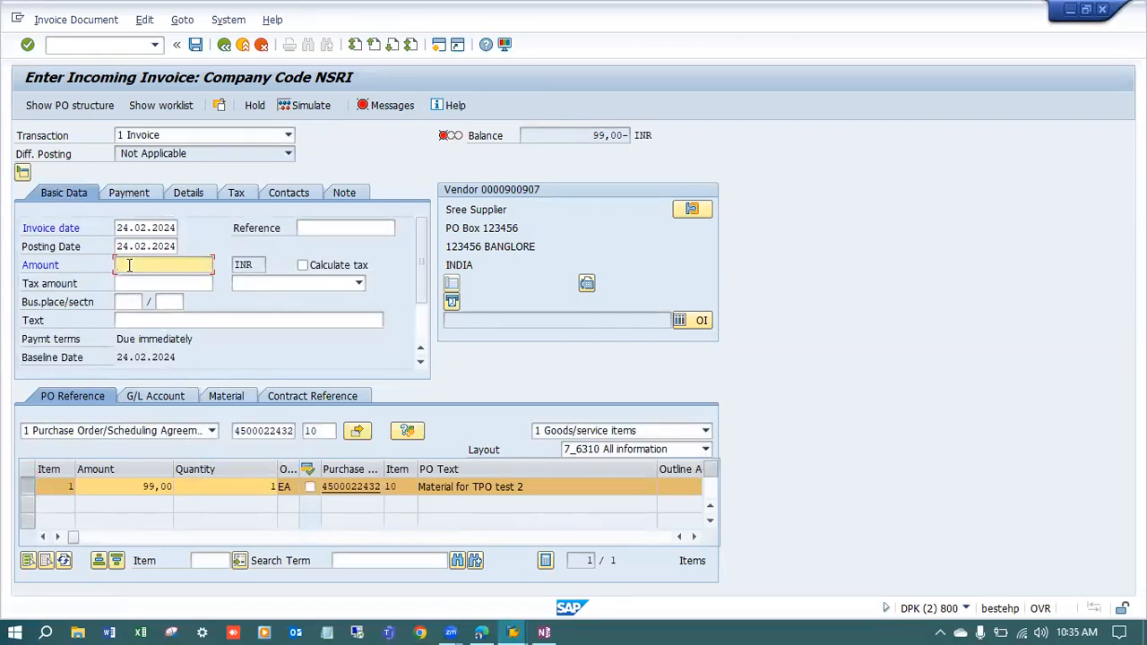
text(99)
key(Return)
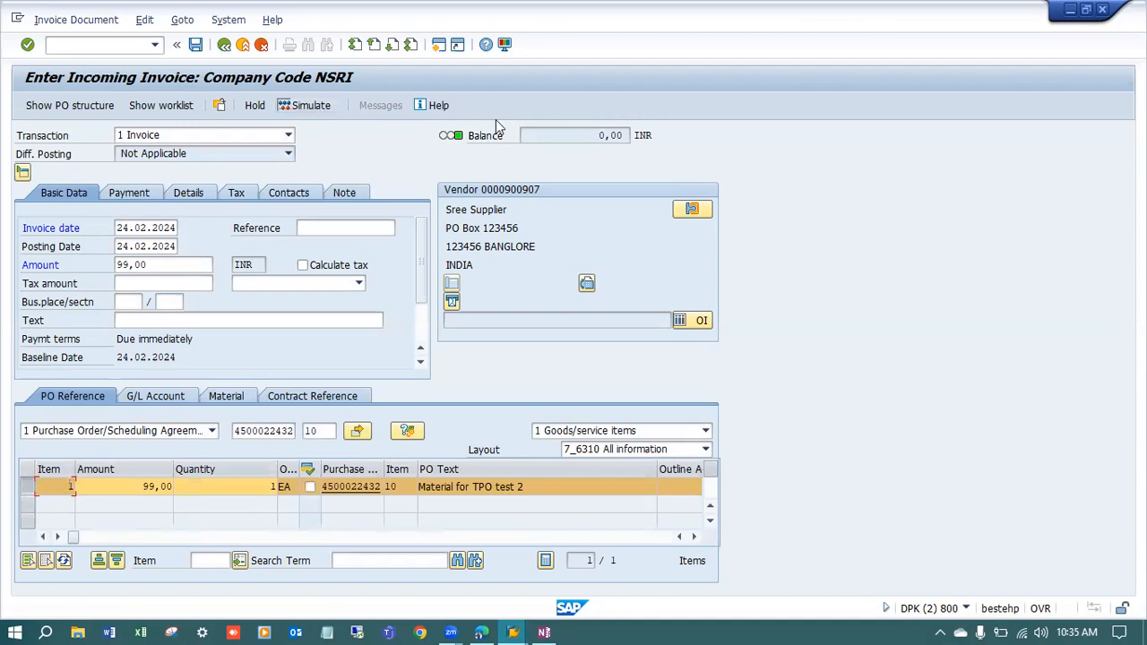
click(314, 106)
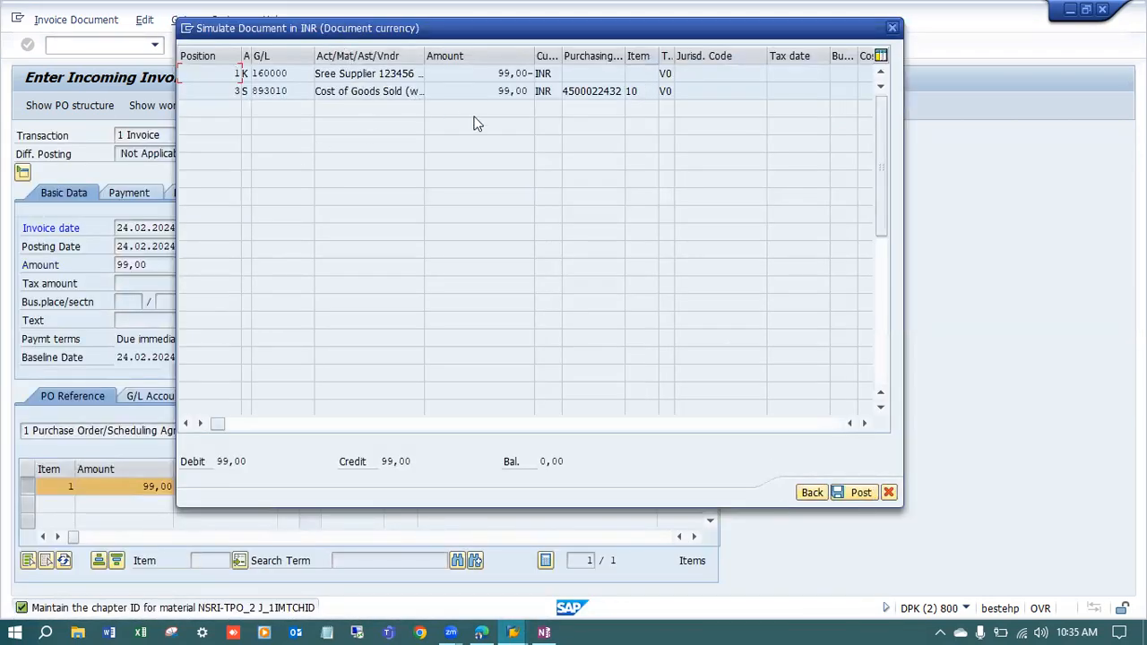
click(858, 492)
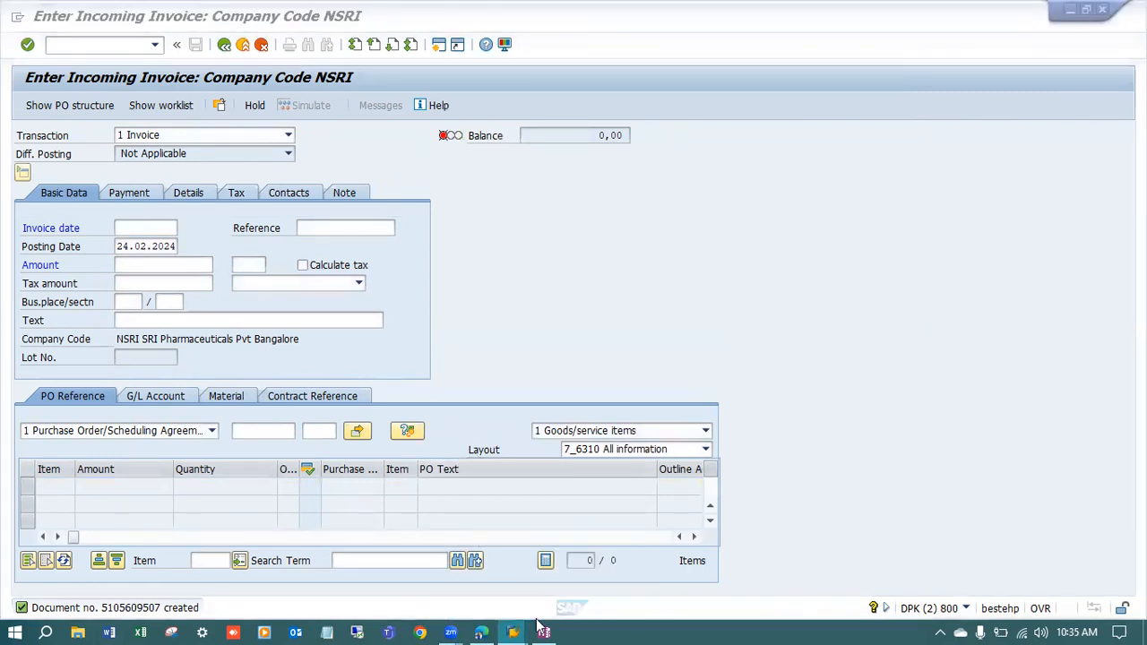
- Consult the process notes, then return to SAP and display the sales order numbered one below the proposed order
mouse_move(544, 630)
click(556, 560)
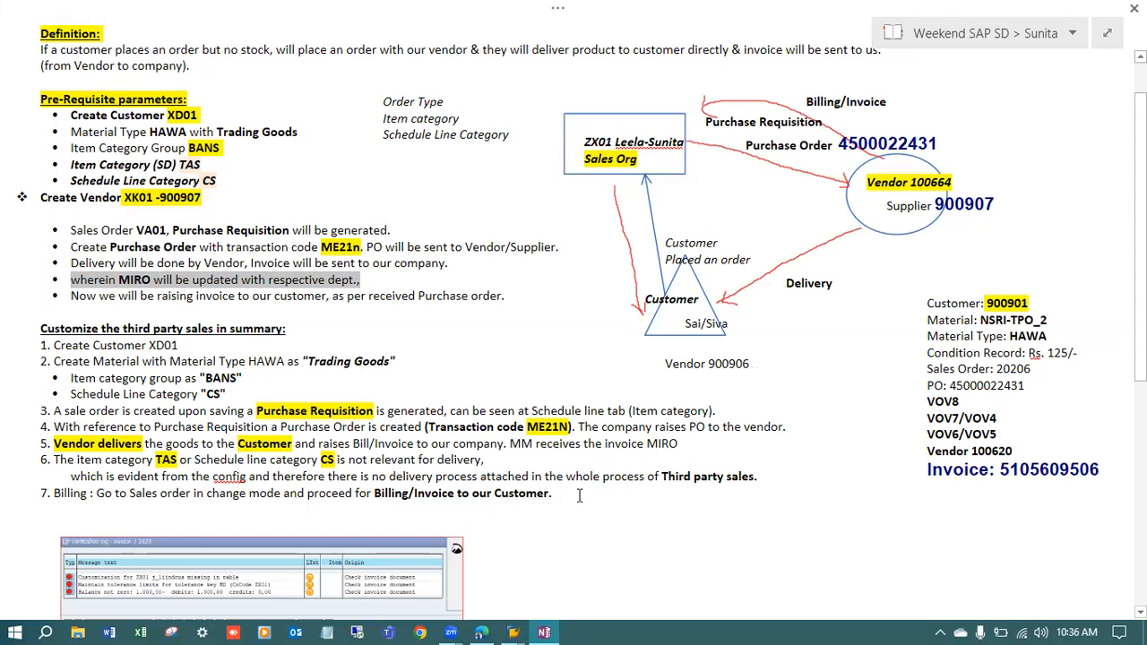
mouse_move(512, 632)
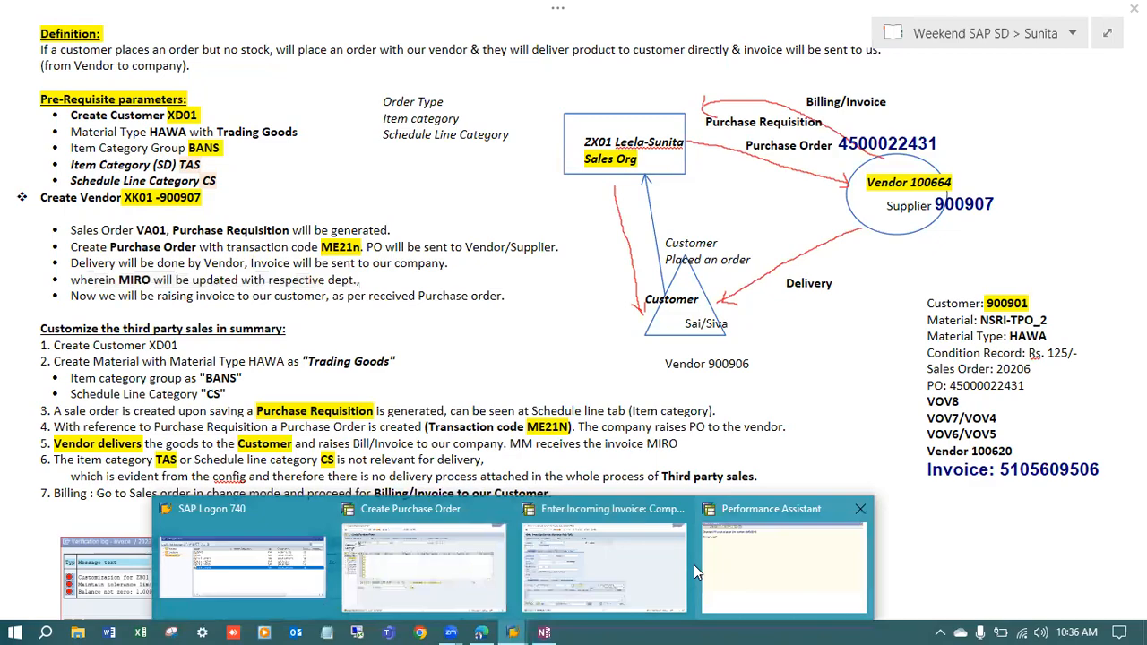
click(694, 564)
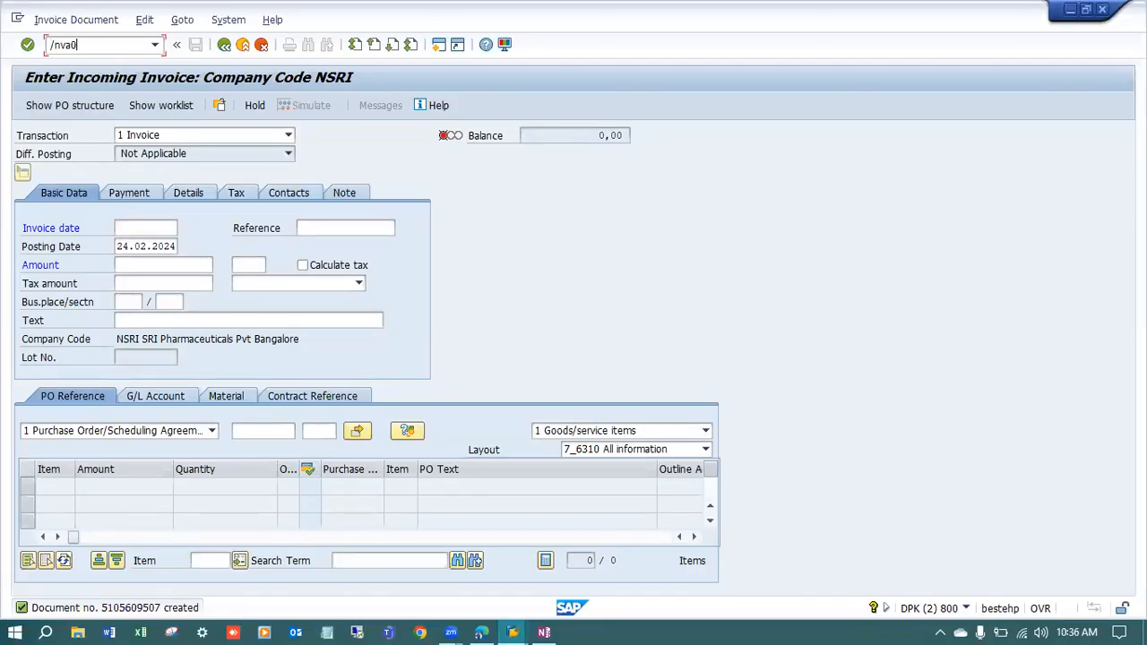
key(Return)
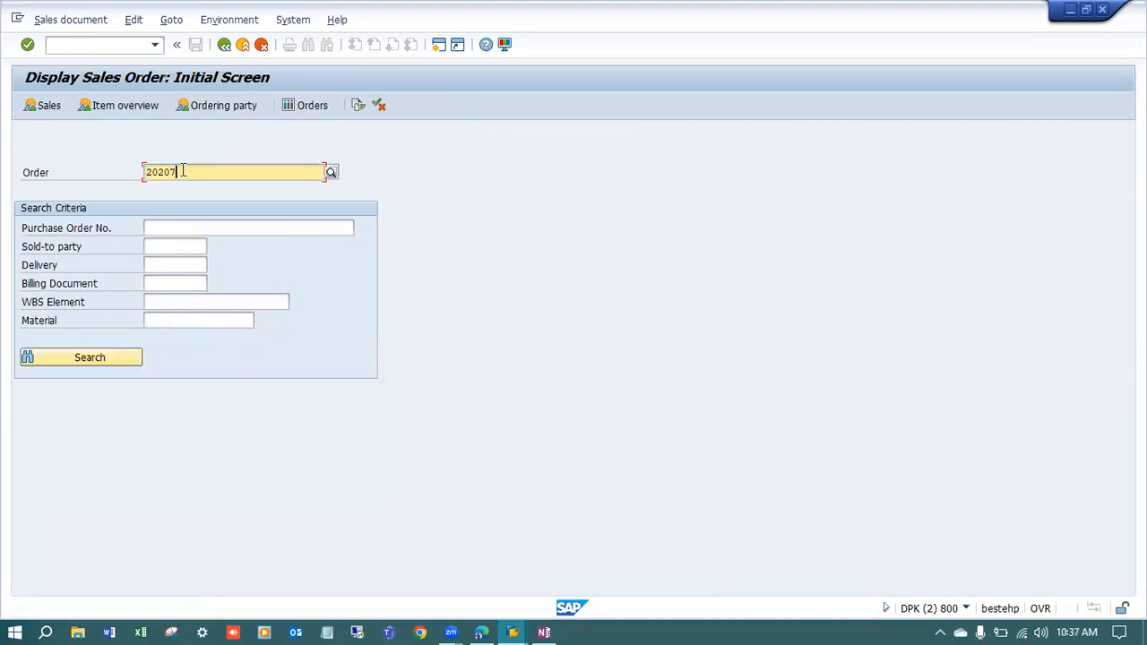
click(185, 171)
key(BackSpace)
text(6)
key(Return)
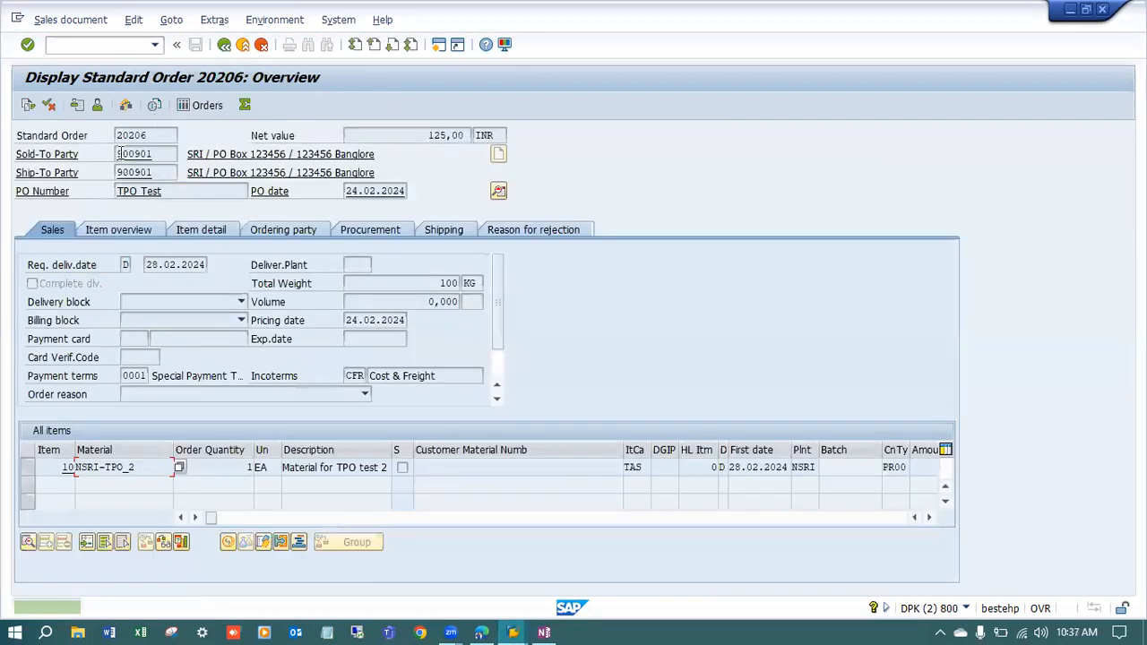
- Open the sales order's document flow and select the linked purchase order in it
click(28, 104)
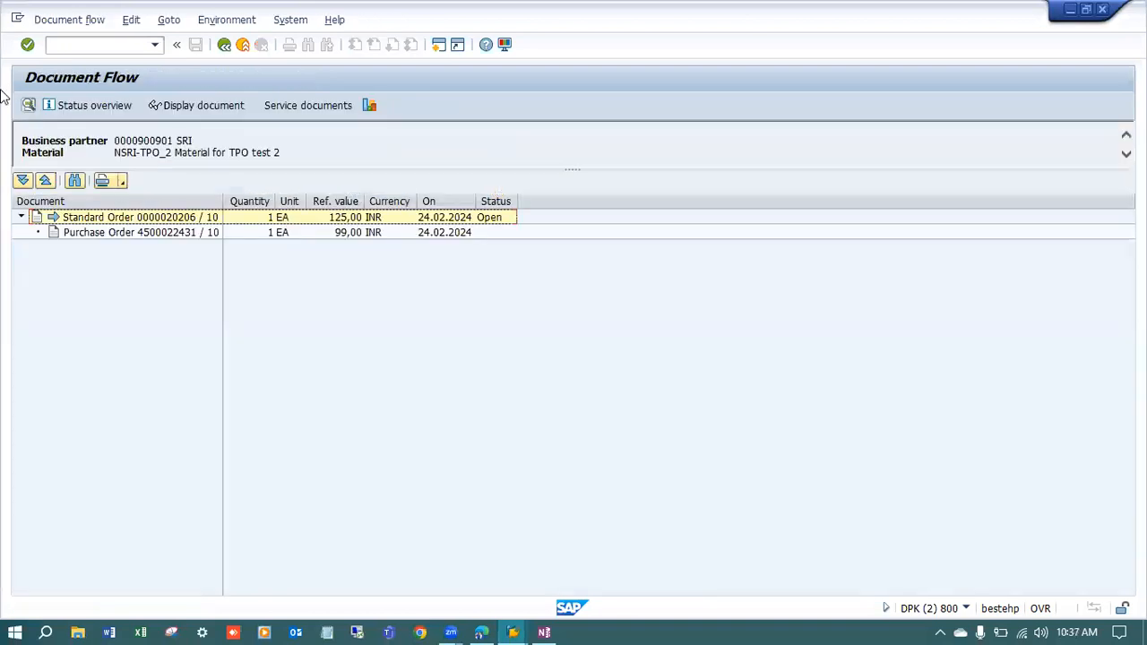
click(160, 219)
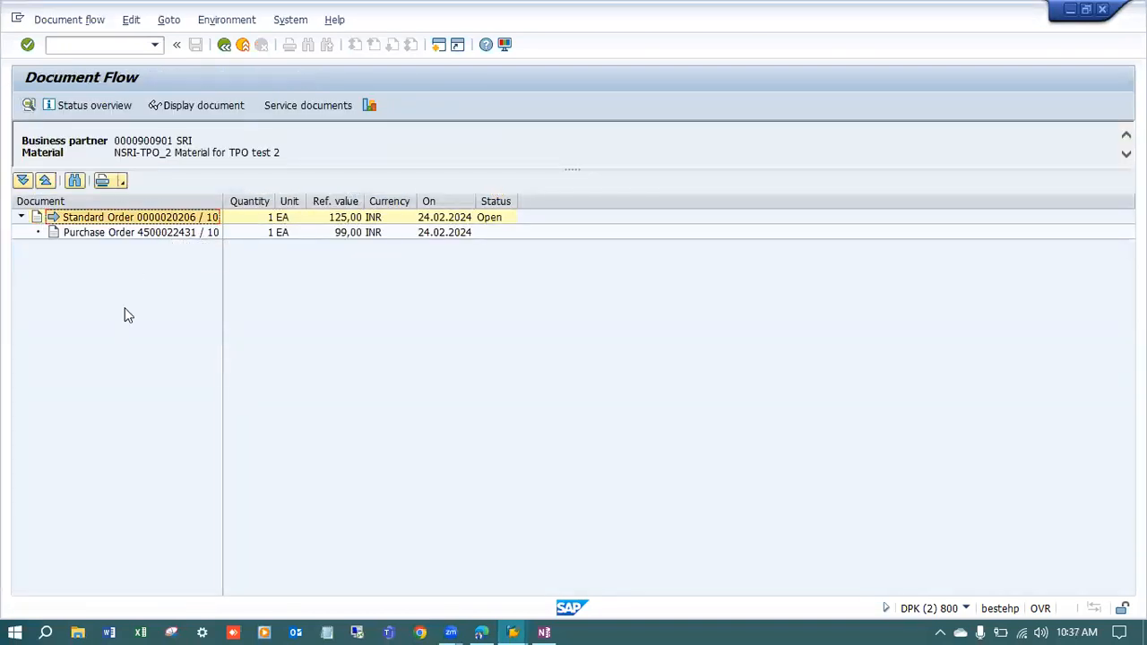
click(165, 232)
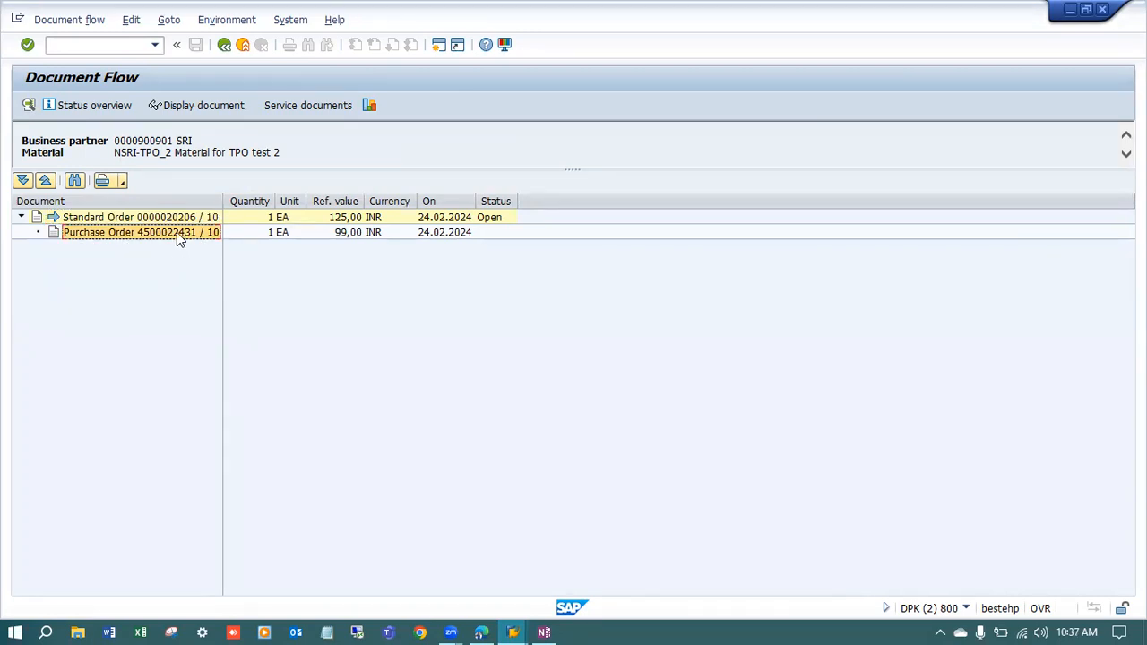
- Start a new billing document for the third-party sales order, changing the last digit of the proposed document number to 6
click(111, 46)
key(Return)
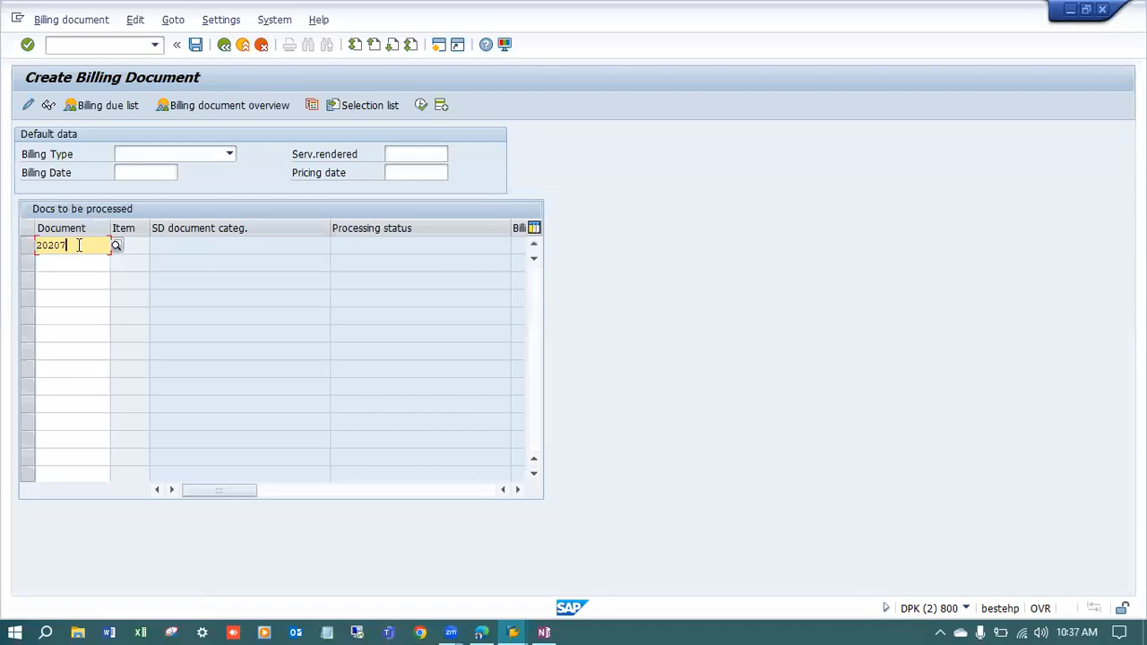
click(78, 245)
key(BackSpace)
text(6)
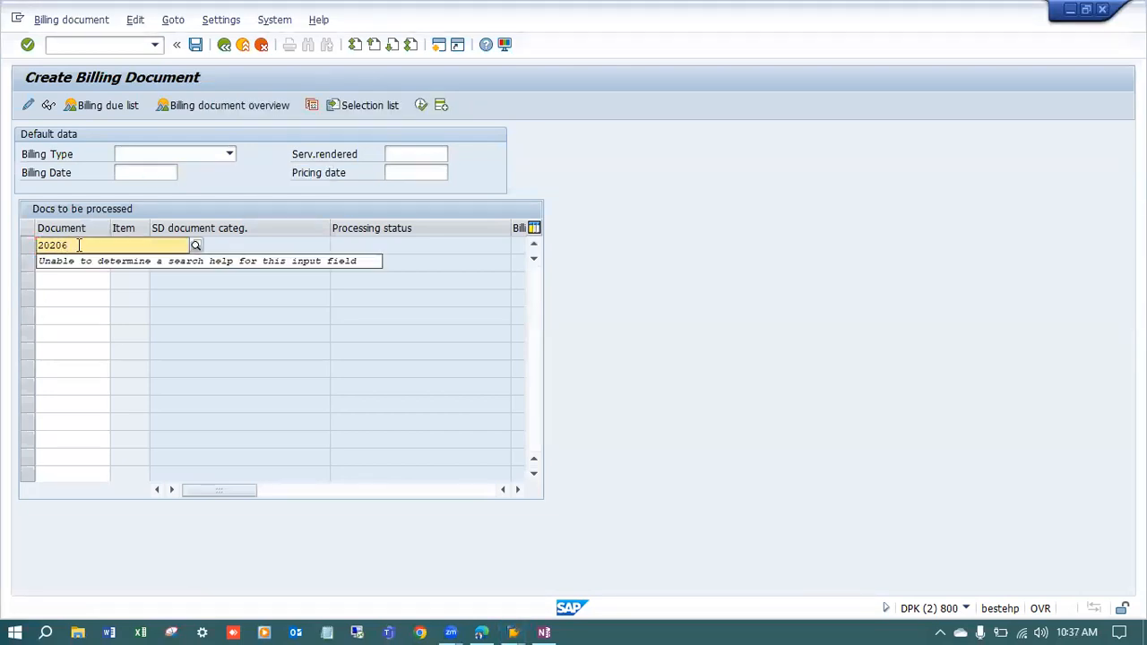
click(87, 368)
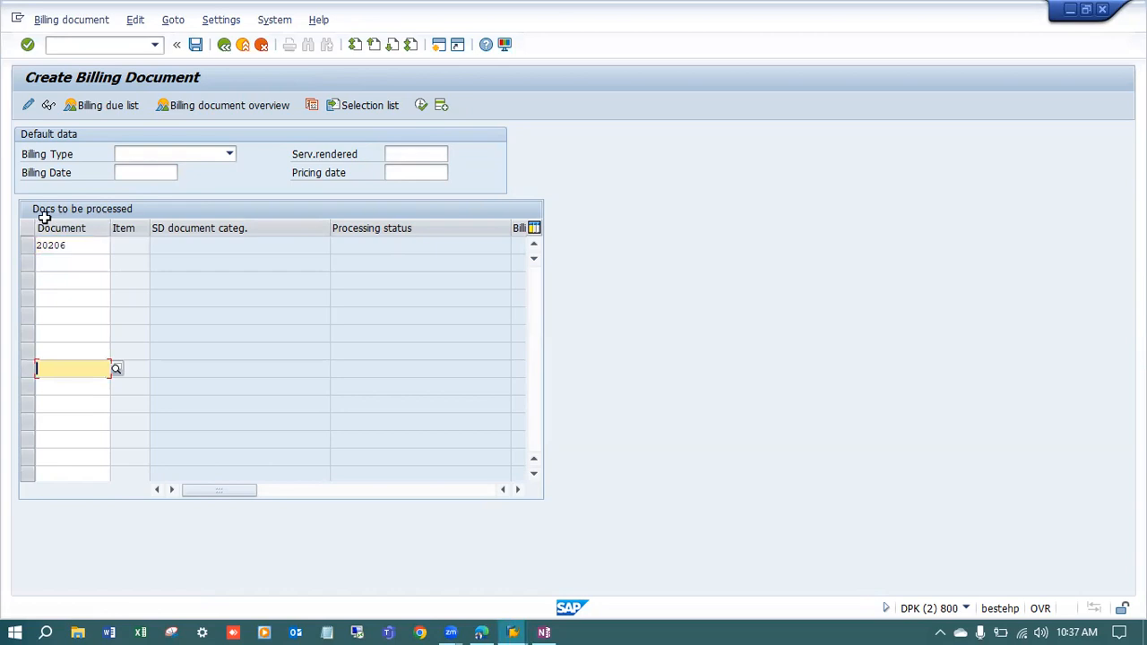
click(85, 246)
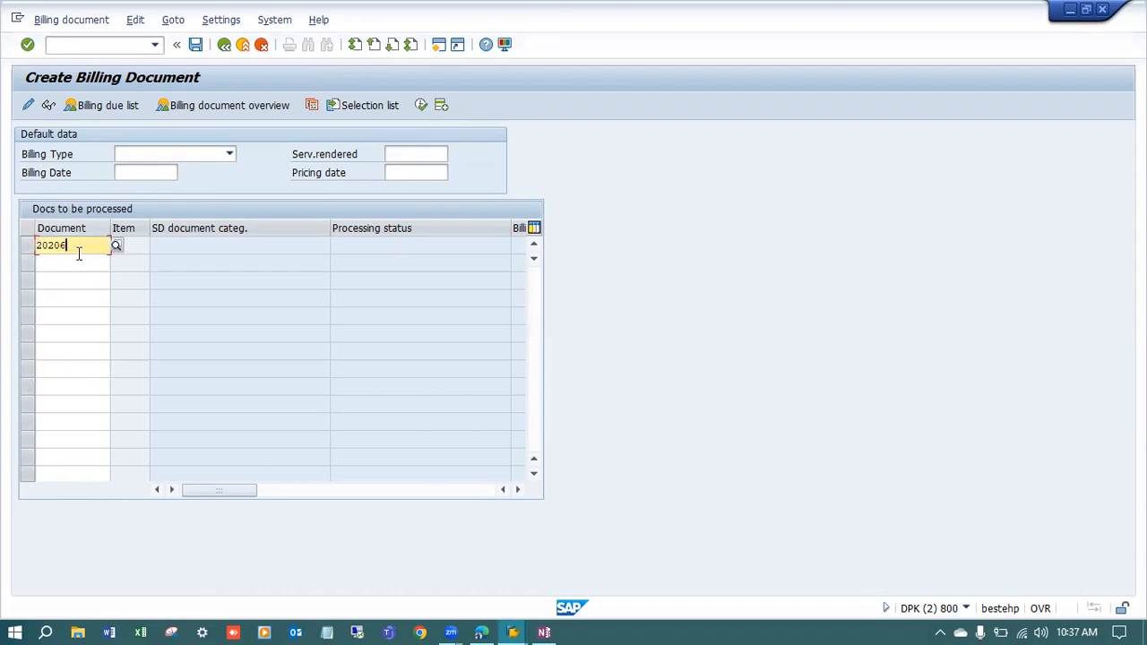
key(Return)
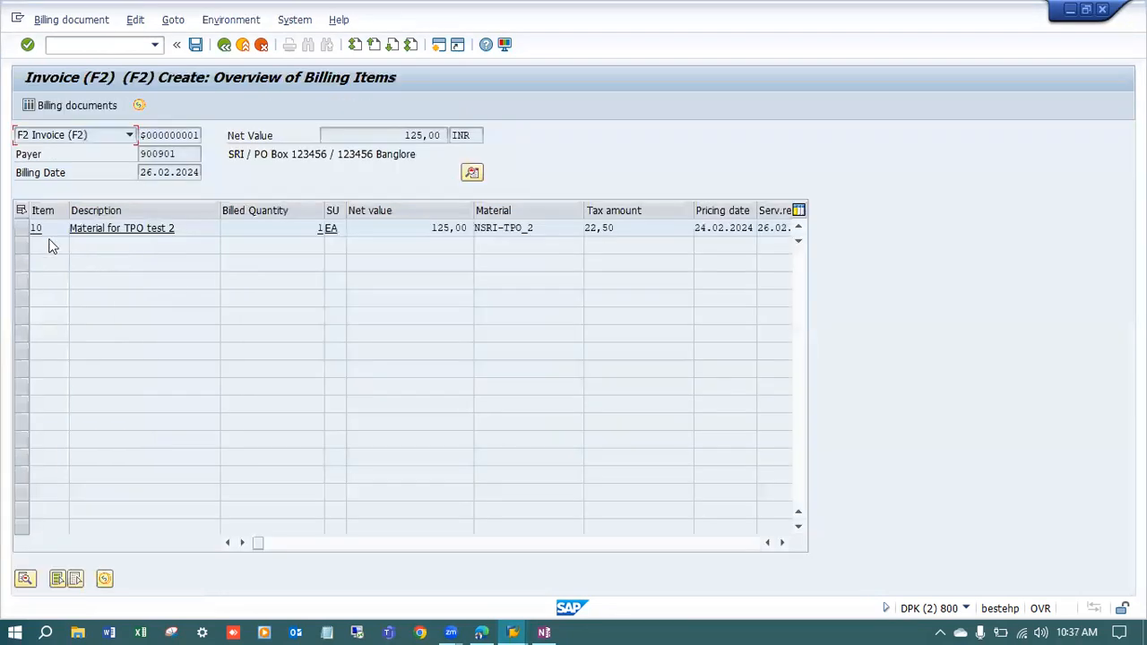
- Review the payer and the billed item, narrow the net value column, and save the F2 invoice
click(186, 153)
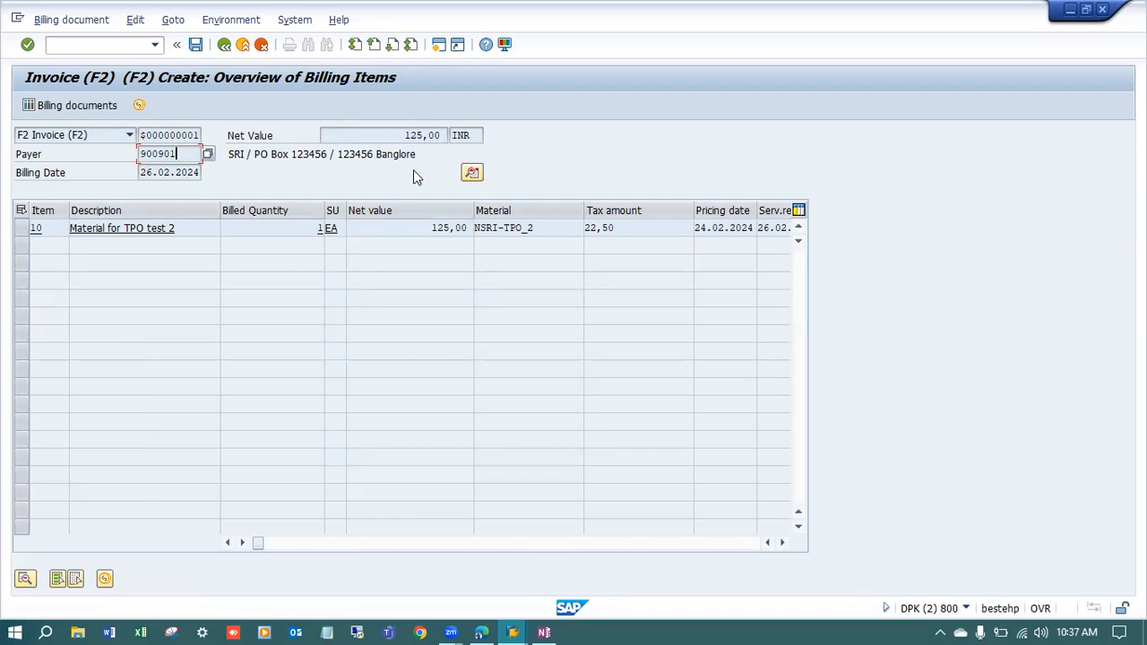
click(161, 224)
text(1)
key(Tab)
drag(473, 212, 409, 213)
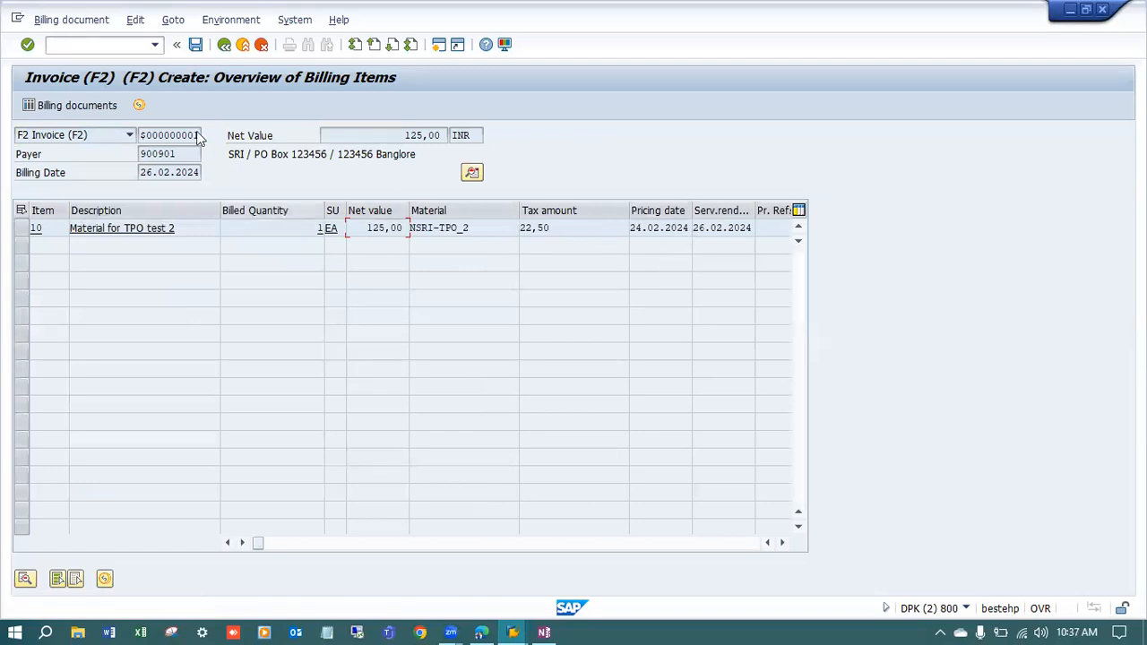
click(195, 45)
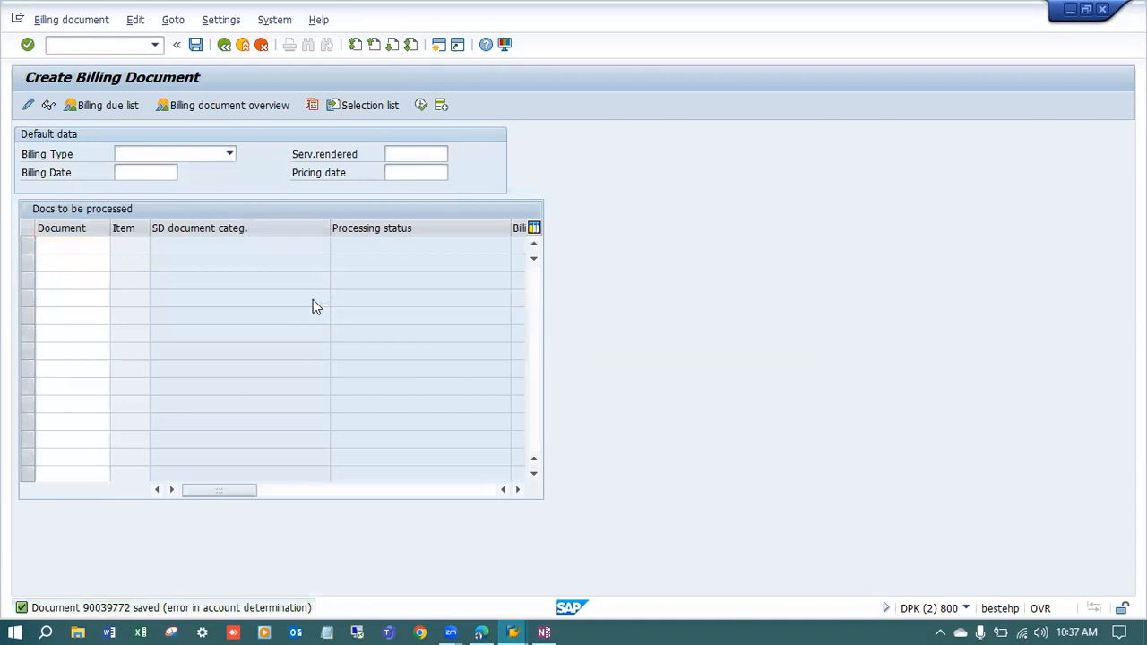
- Open the detailed help for the save message, highlight the billing document number, and close it
key(F1)
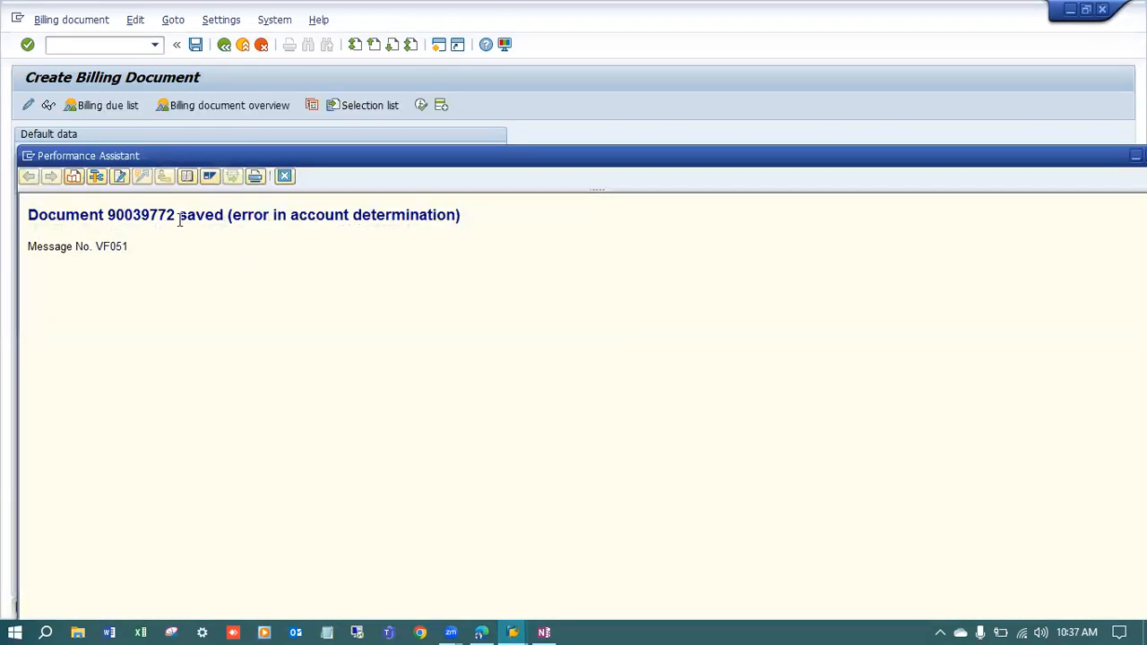
drag(174, 215, 107, 215)
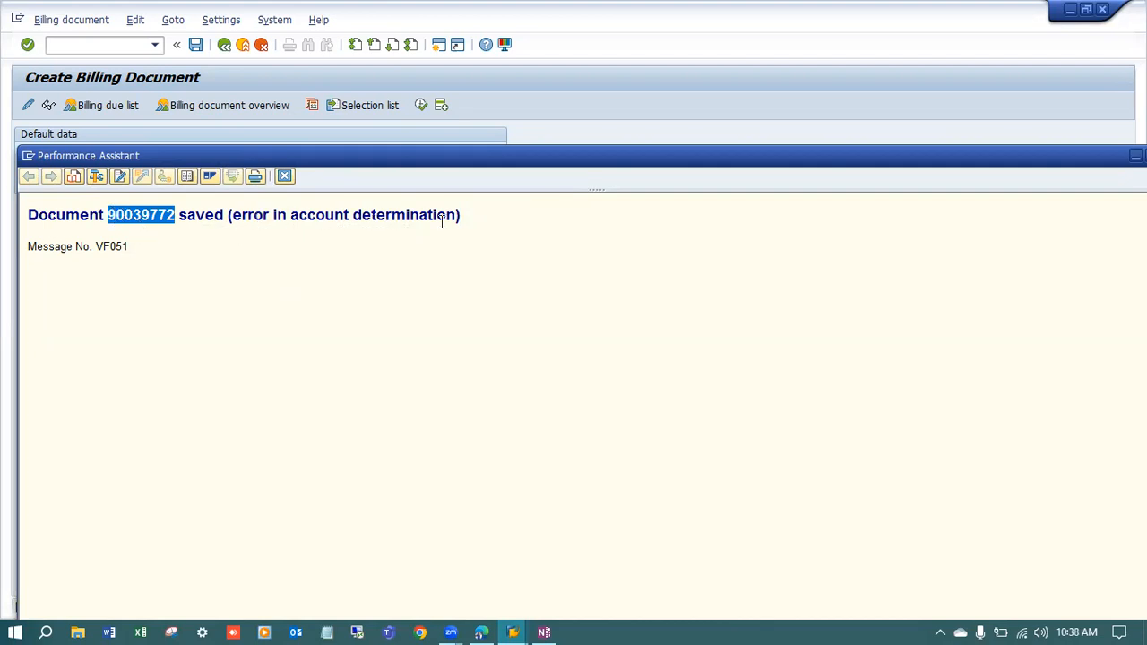
click(284, 176)
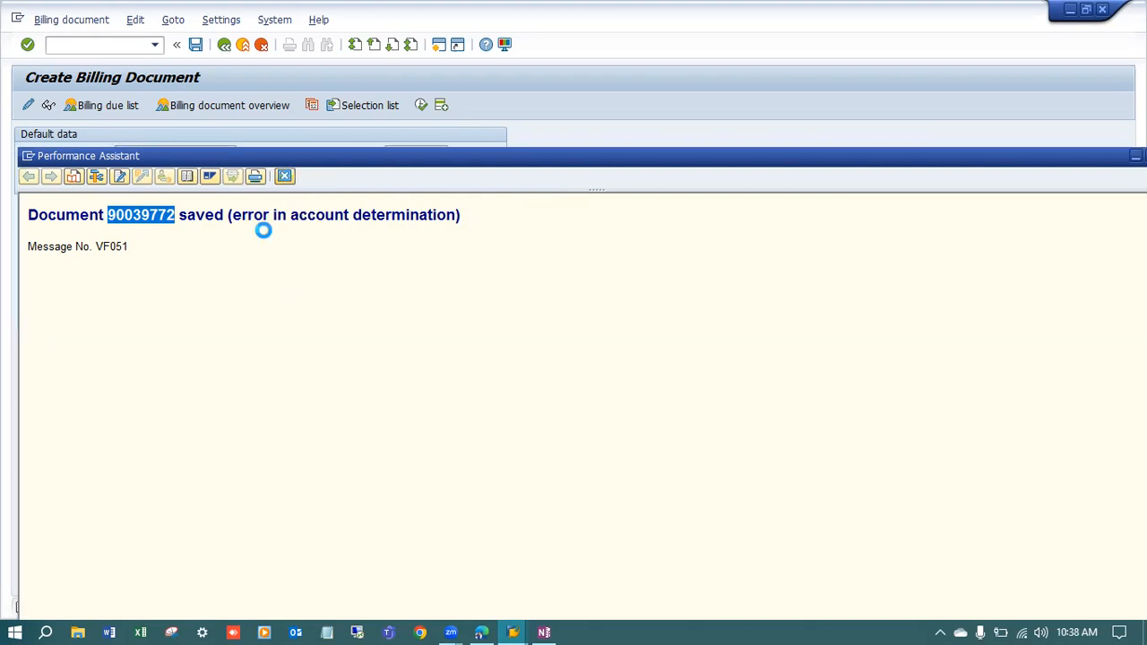
- Open the saved billing document in change mode and run the account determination analysis for its revenue accounts
click(88, 21)
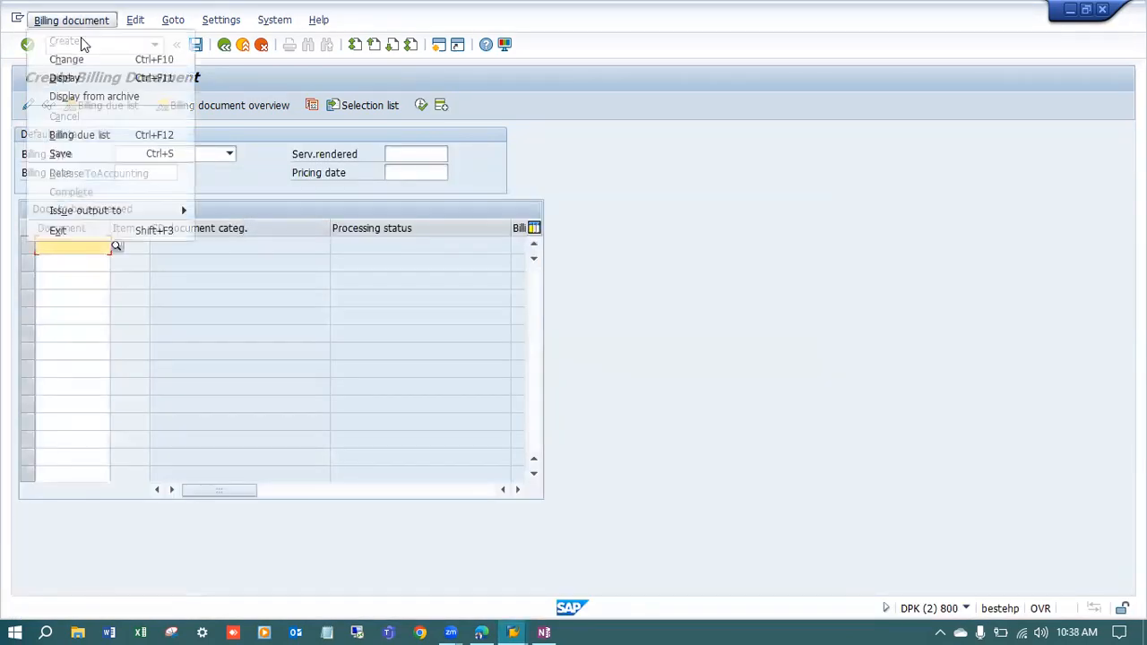
click(79, 60)
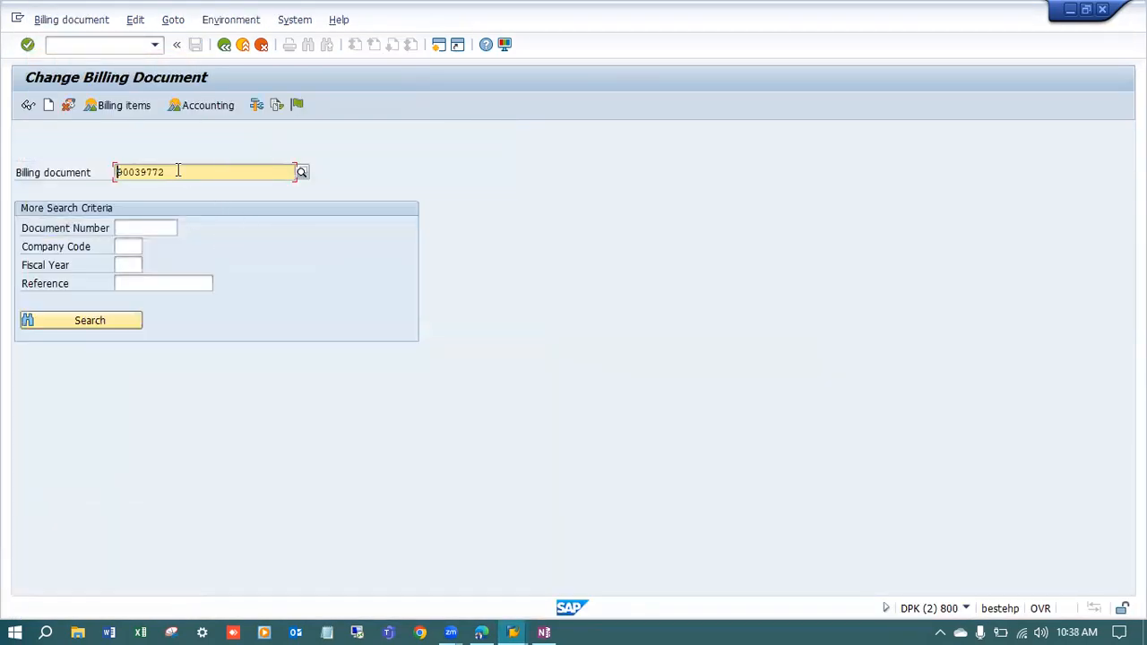
key(Return)
click(231, 20)
mouse_move(269, 78)
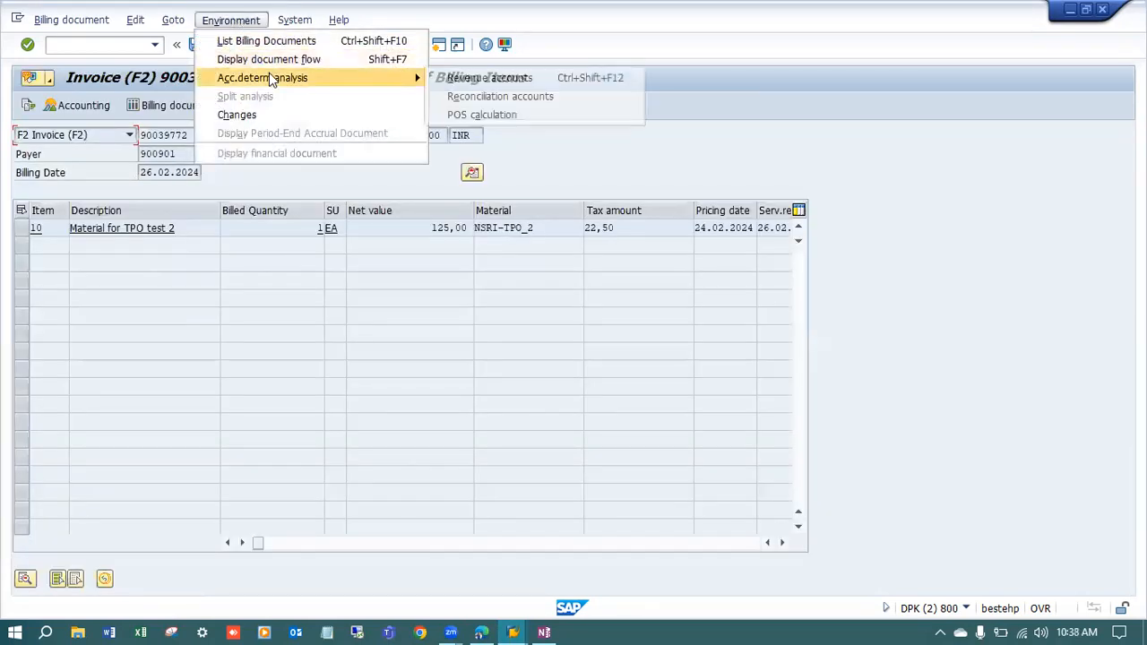
click(509, 80)
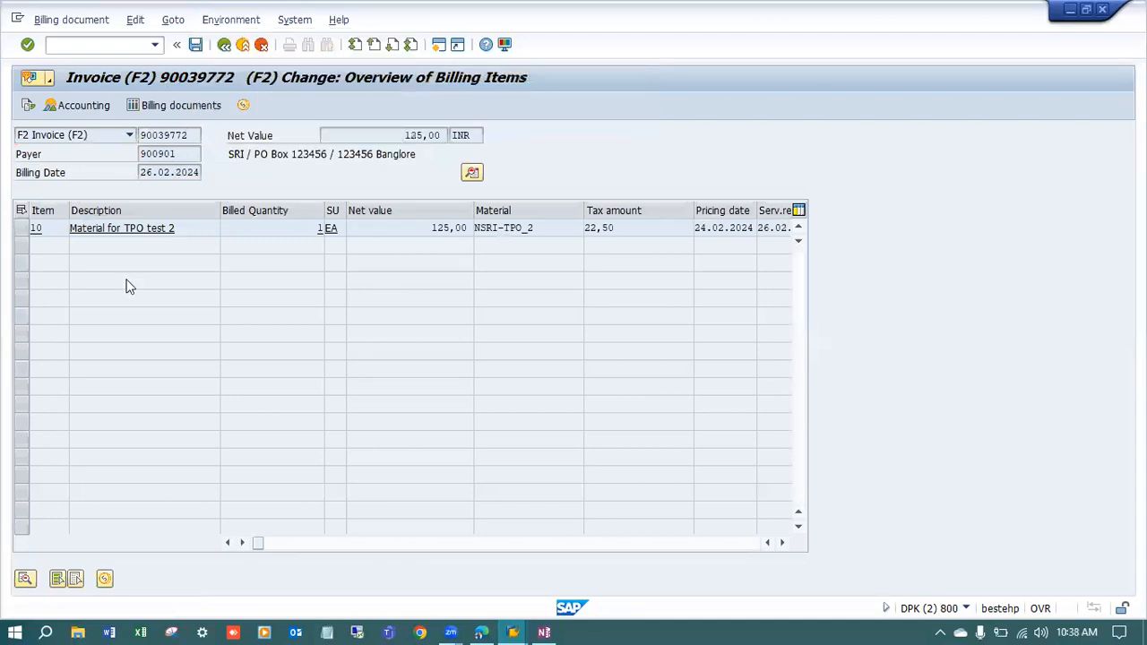
- Examine access 010 (KOFI) under PR00, including its message and account assignment groups, and return to the invoice overview
click(42, 169)
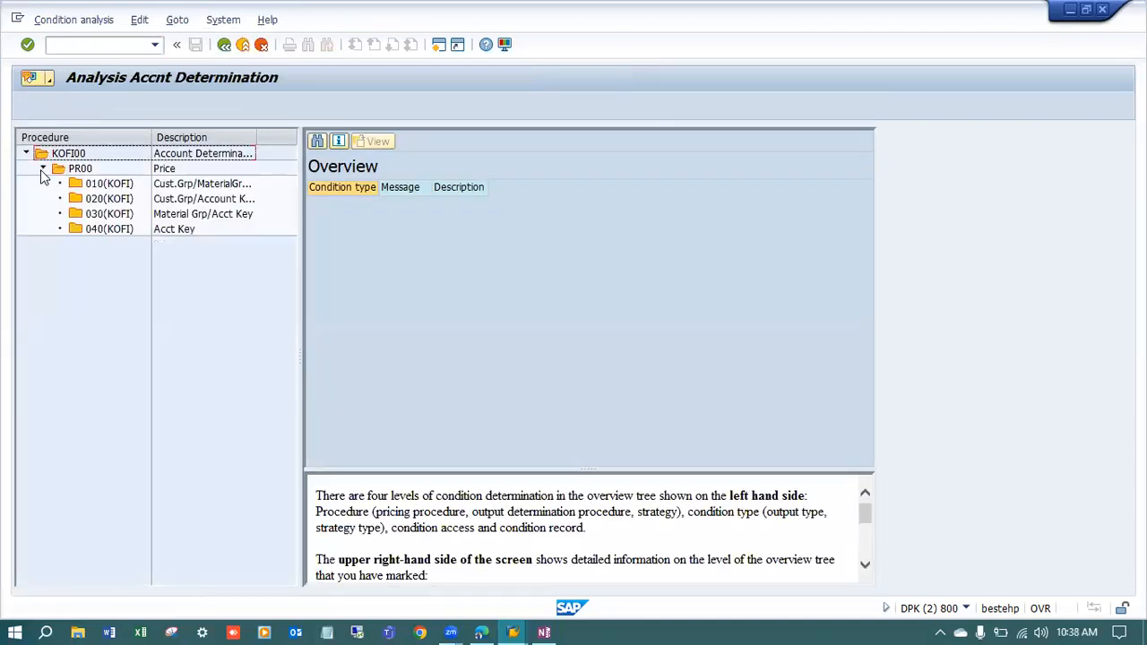
click(109, 184)
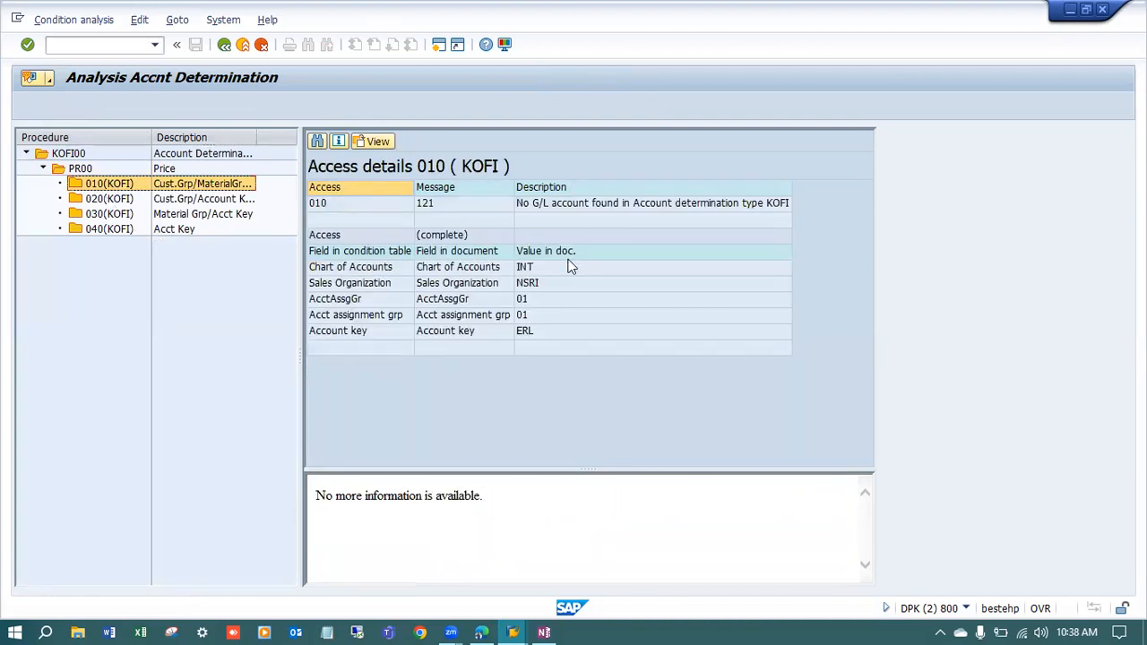
click(600, 204)
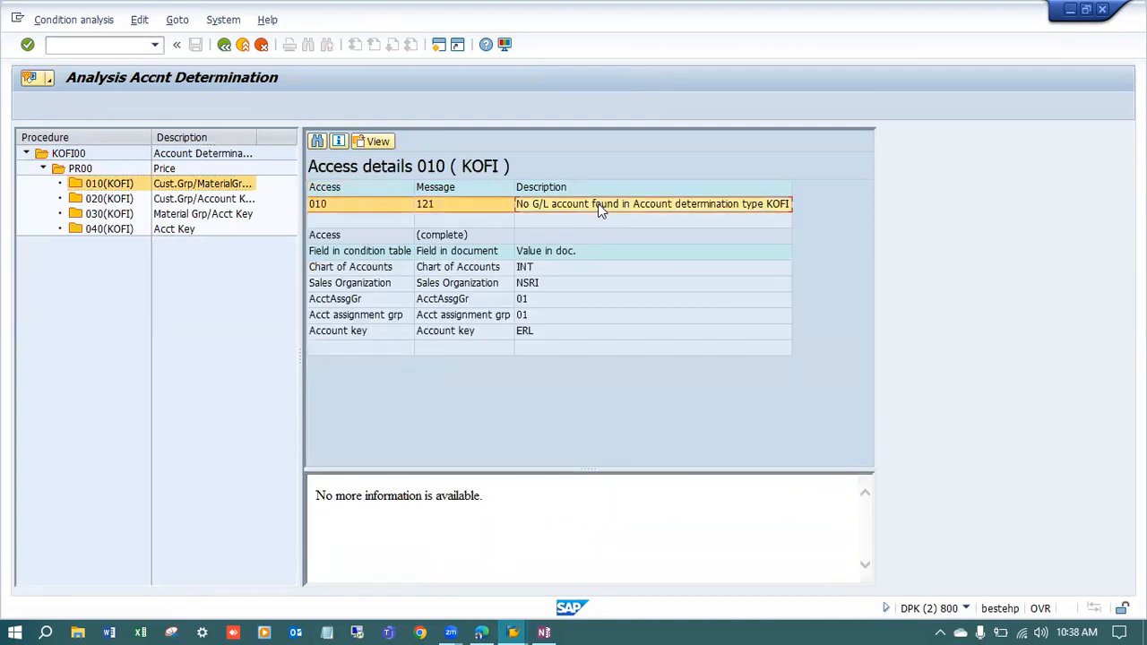
click(503, 301)
click(482, 317)
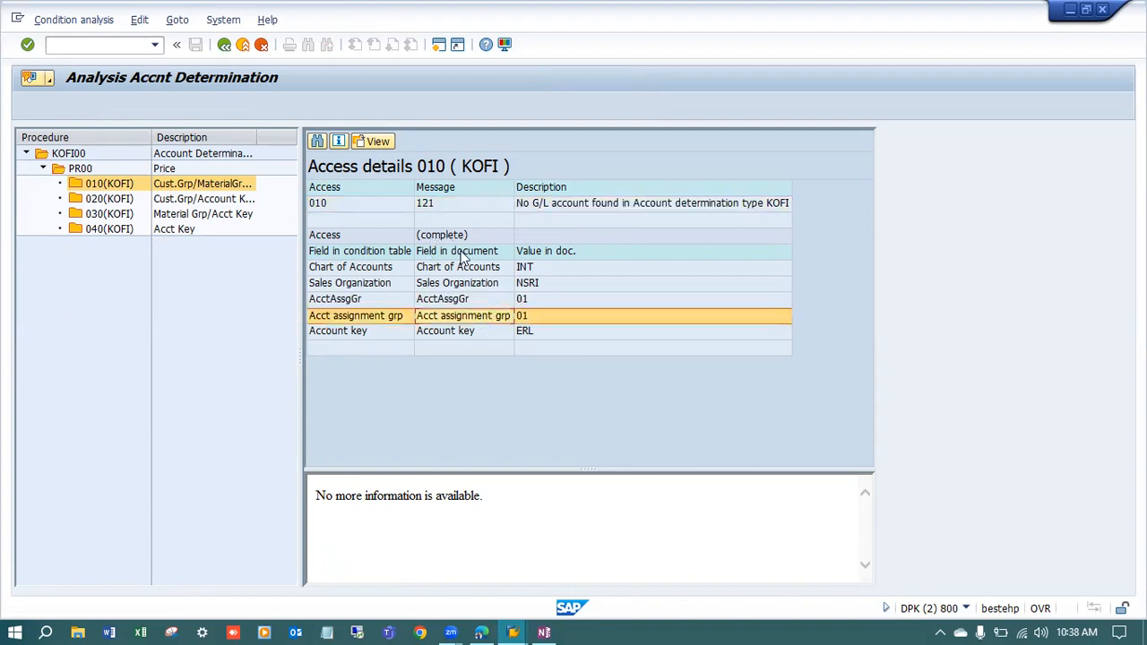
click(652, 206)
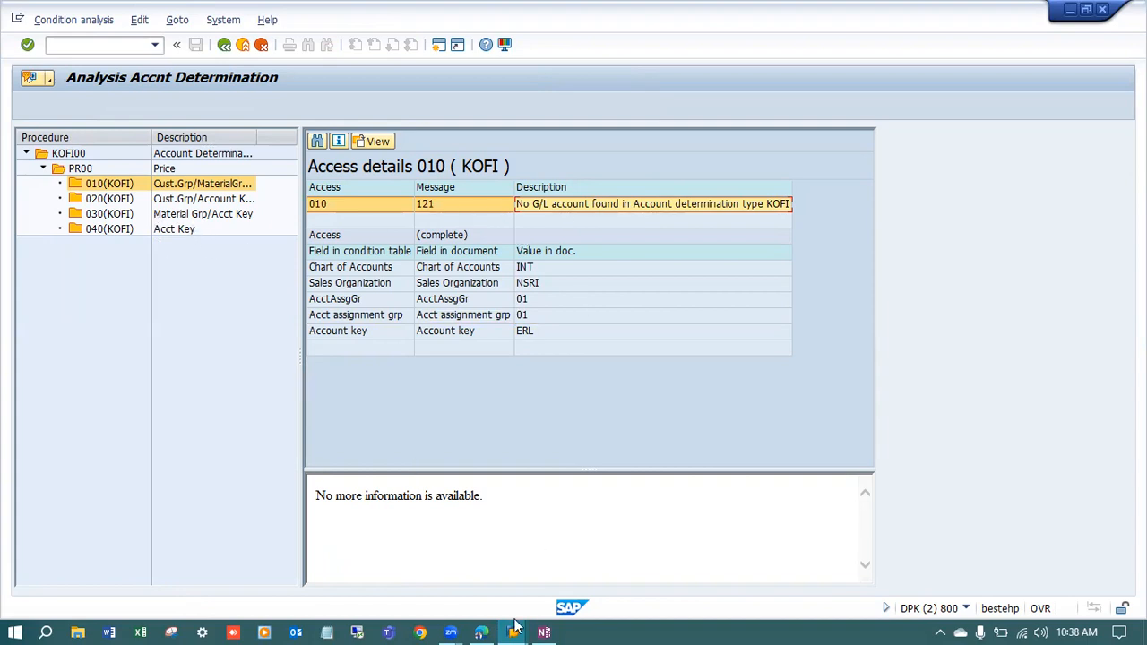
mouse_move(510, 627)
click(225, 46)
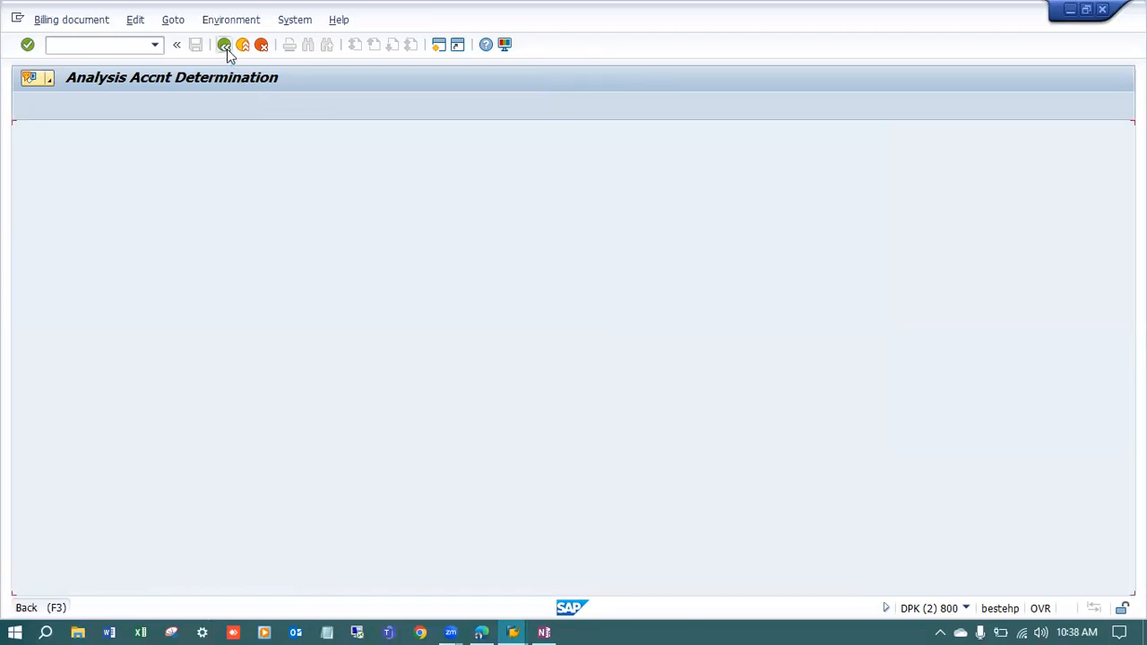
click(225, 45)
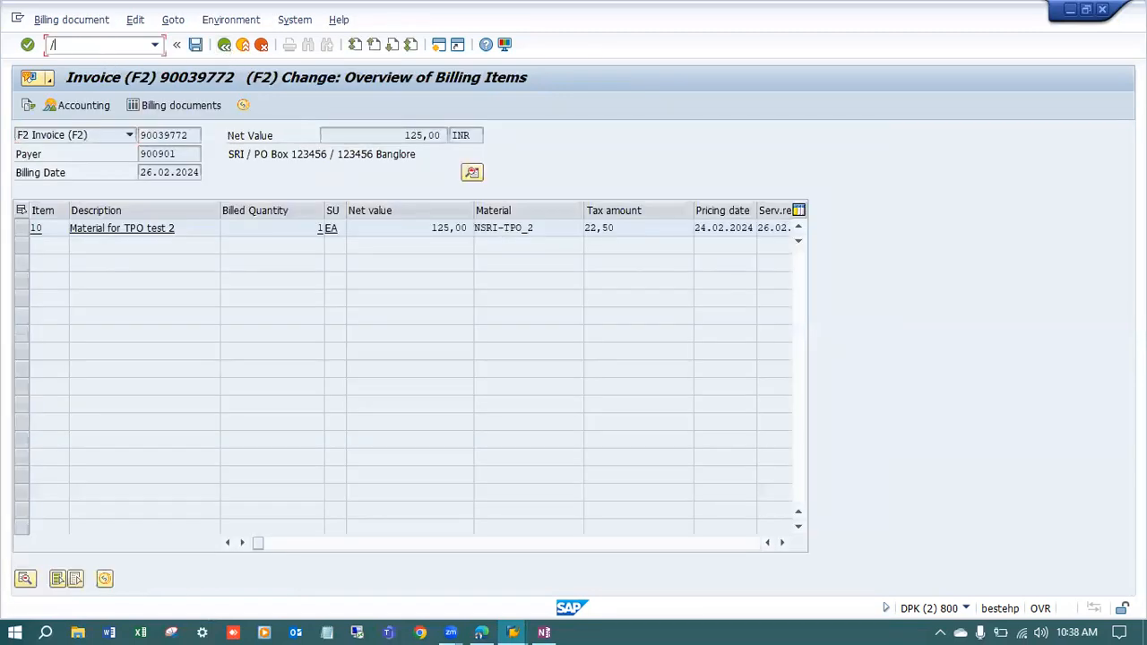
- Run transaction /nva03 to display the proposed sales order and open its document flow
click(102, 44)
text(/nva03)
key(Return)
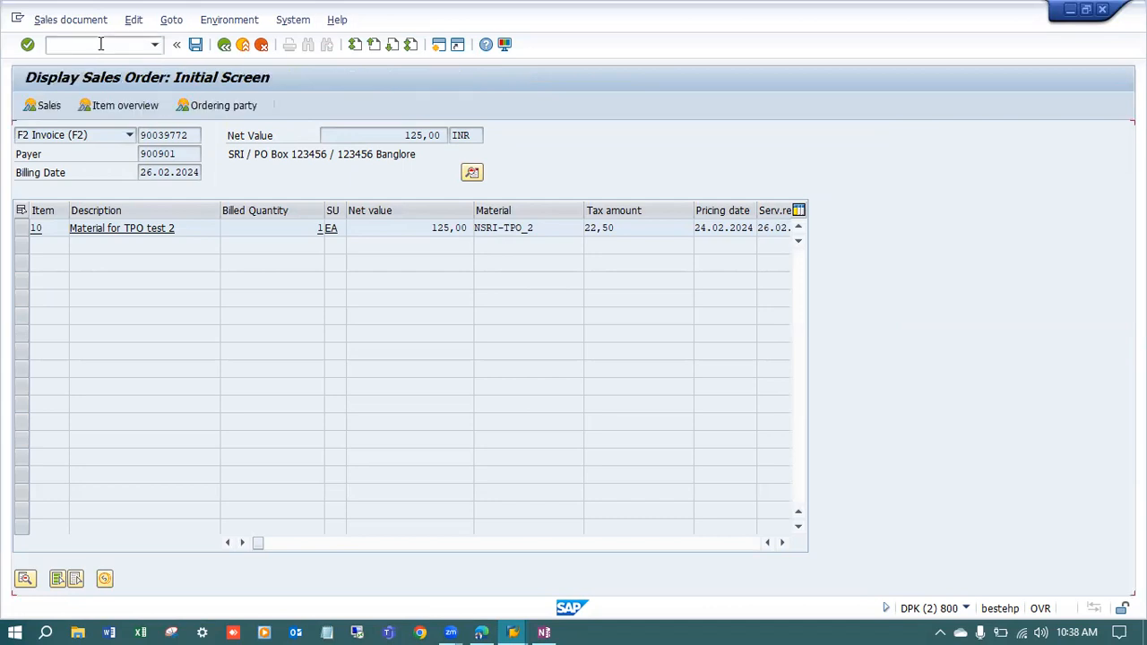
key(Return)
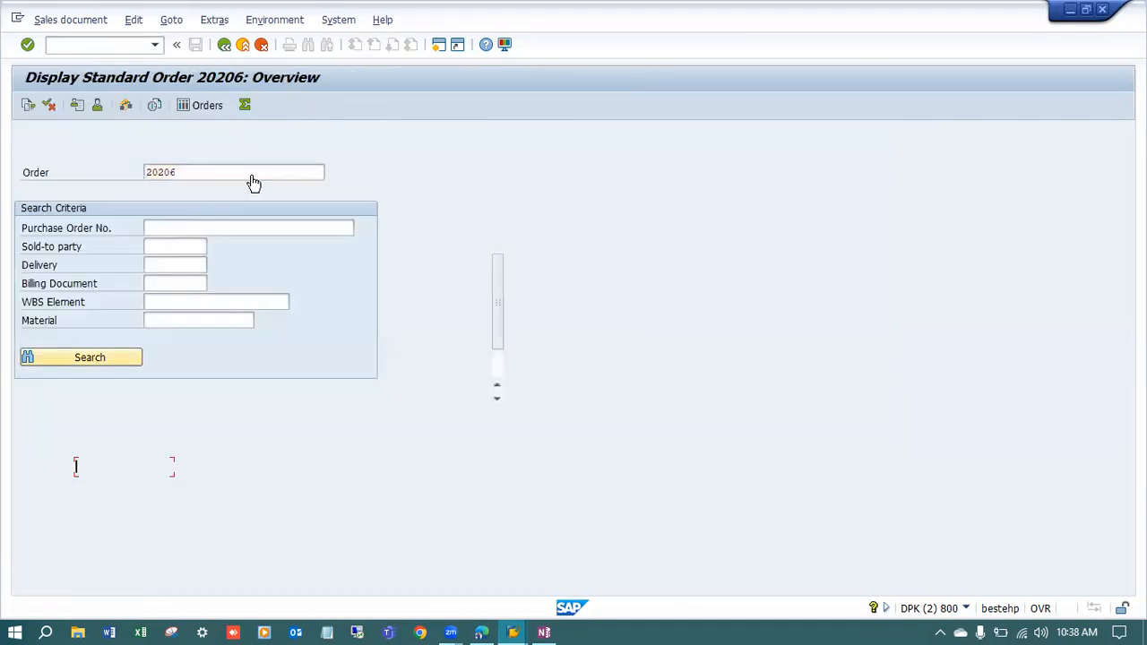
click(28, 104)
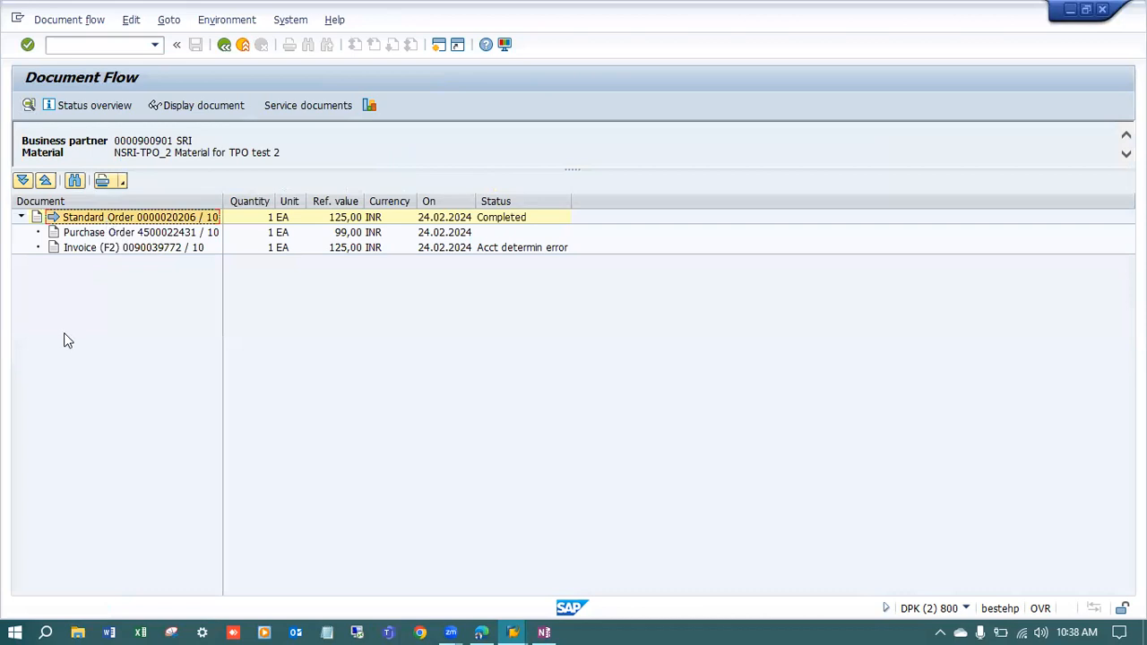
- Check the purchase order, the F2 invoice and the invoice's status in the document flow
click(132, 232)
click(178, 250)
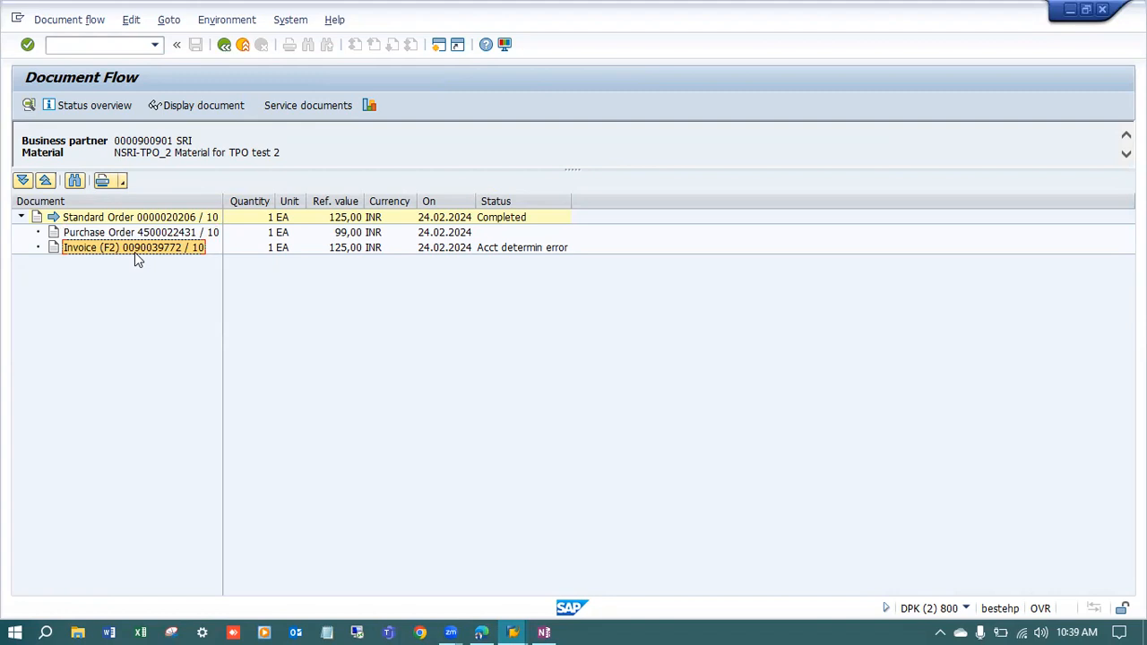
click(526, 251)
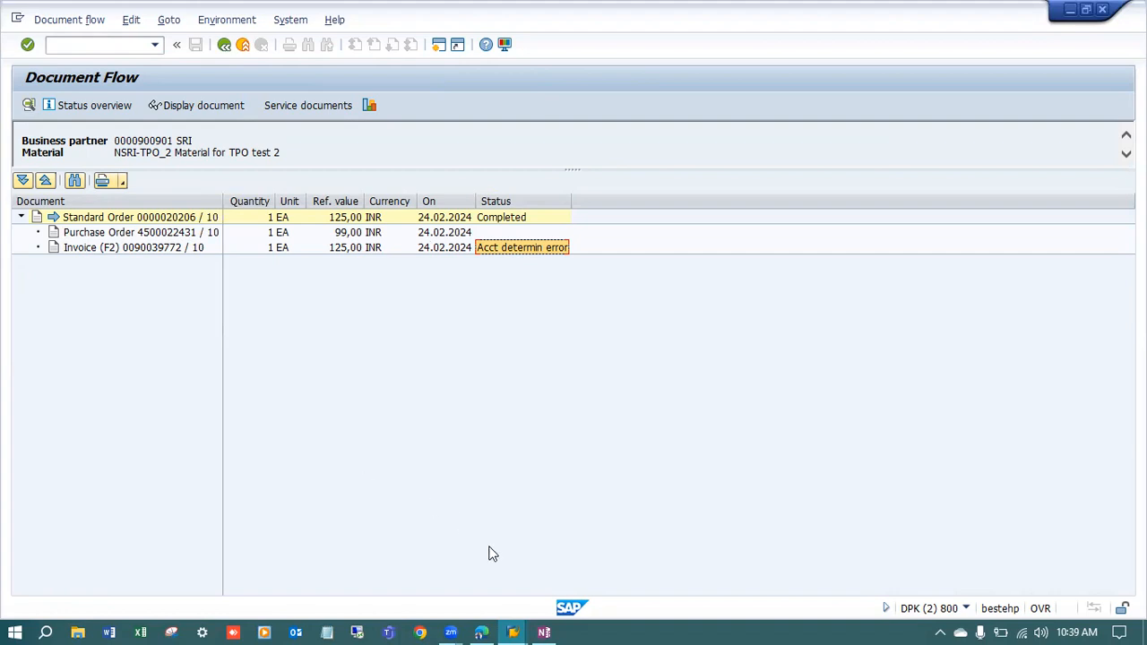
- Switch to the OneNote process notes and review the third-party steps from sales order VA01 through ME21n and MIRO to customer invoicing
click(544, 630)
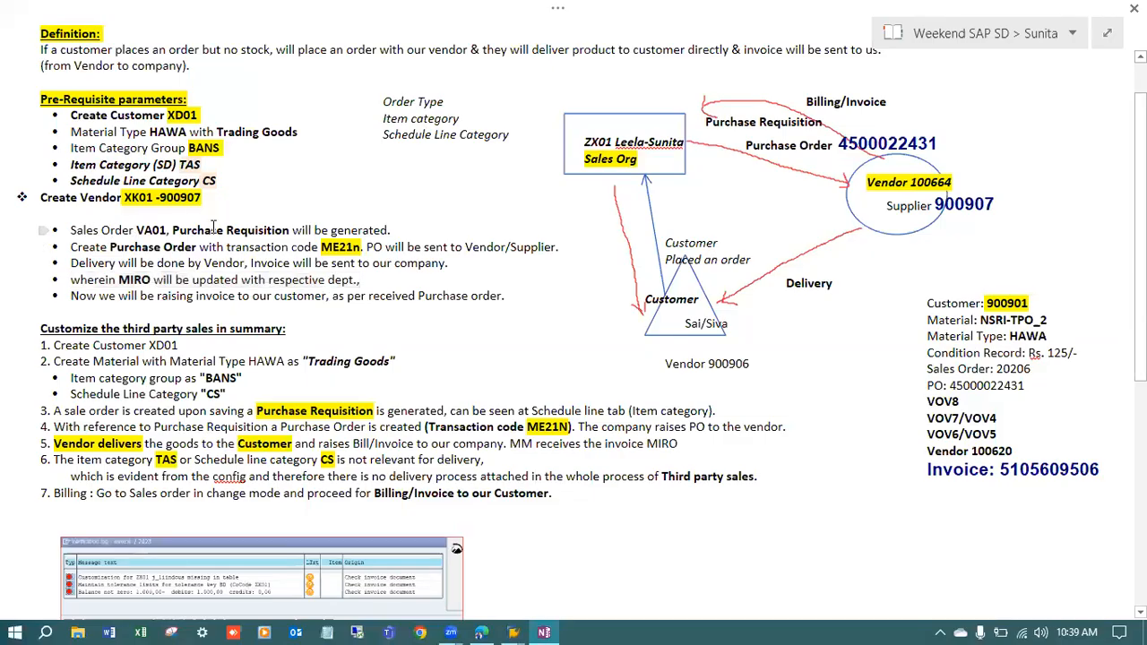
drag(171, 230, 77, 228)
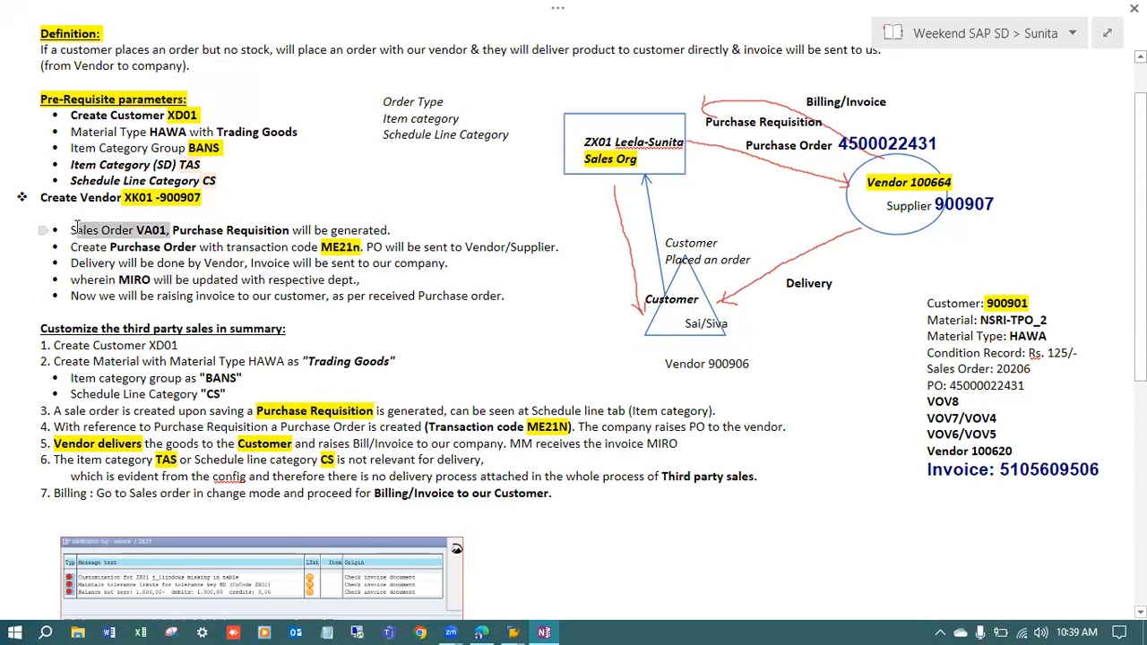
click(237, 230)
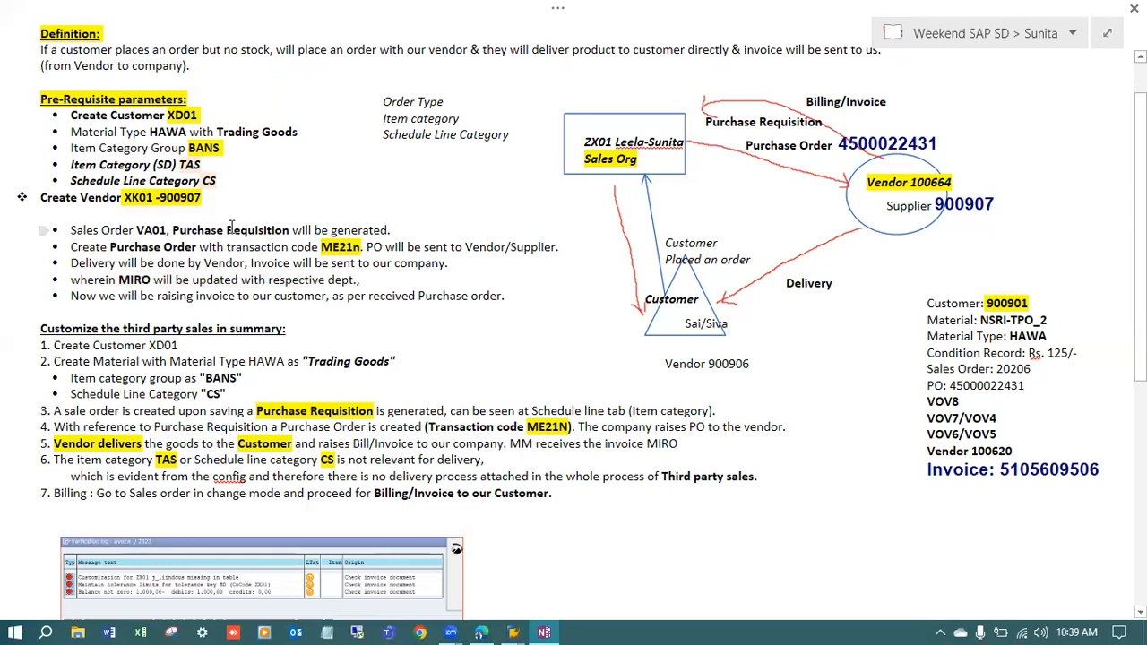
drag(137, 248, 197, 247)
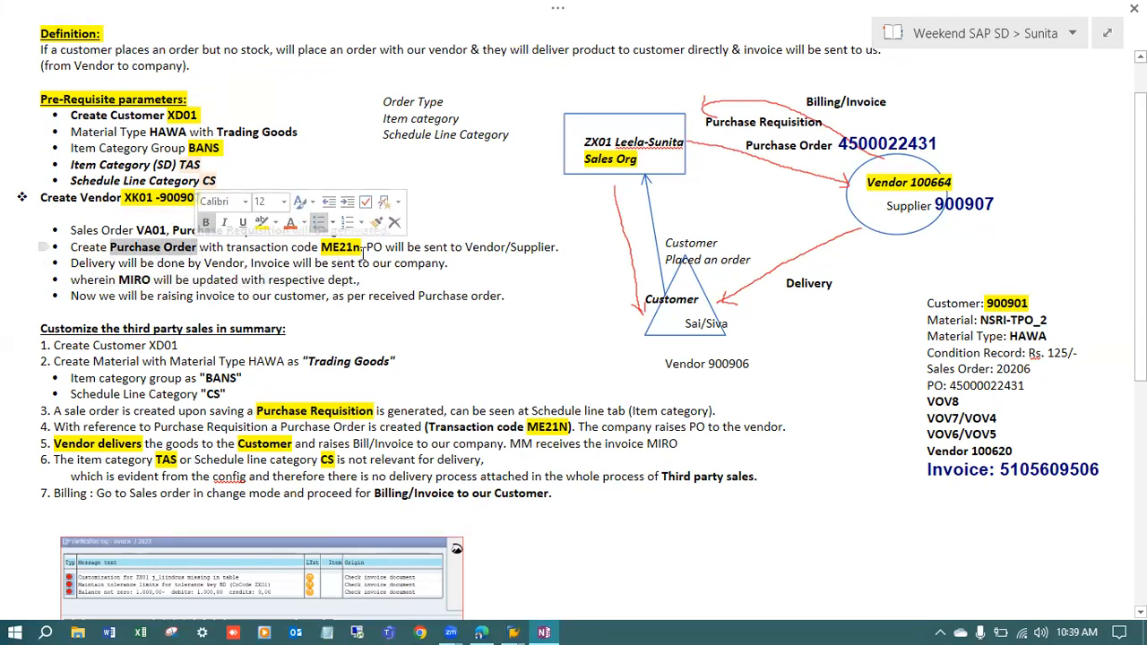
drag(363, 249, 310, 249)
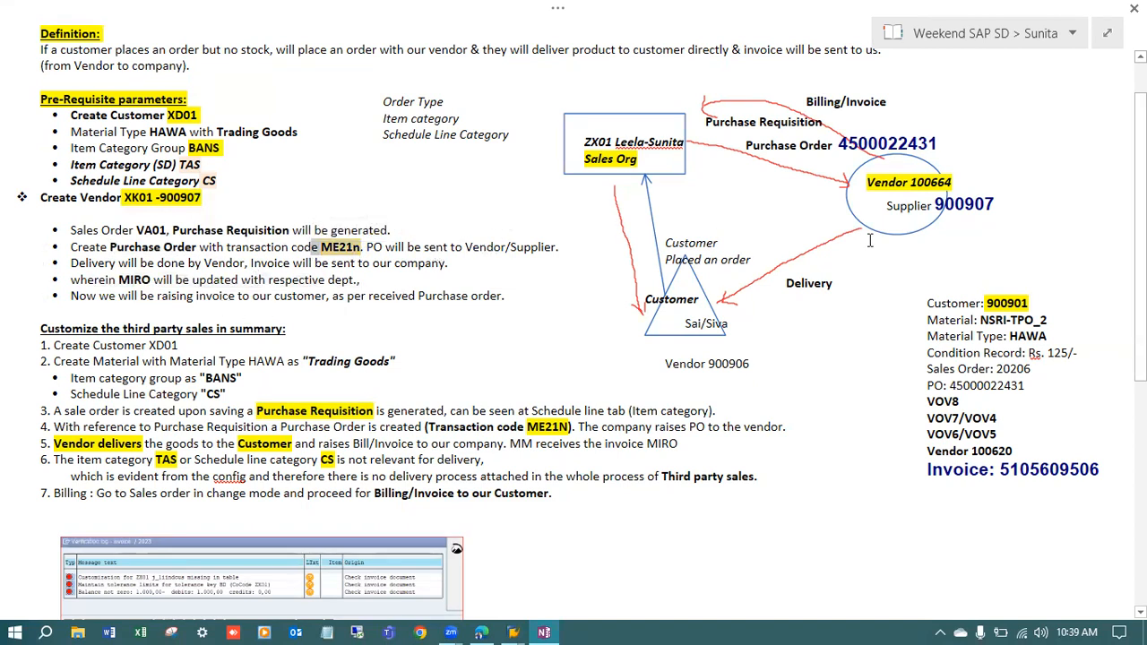
drag(71, 263, 428, 264)
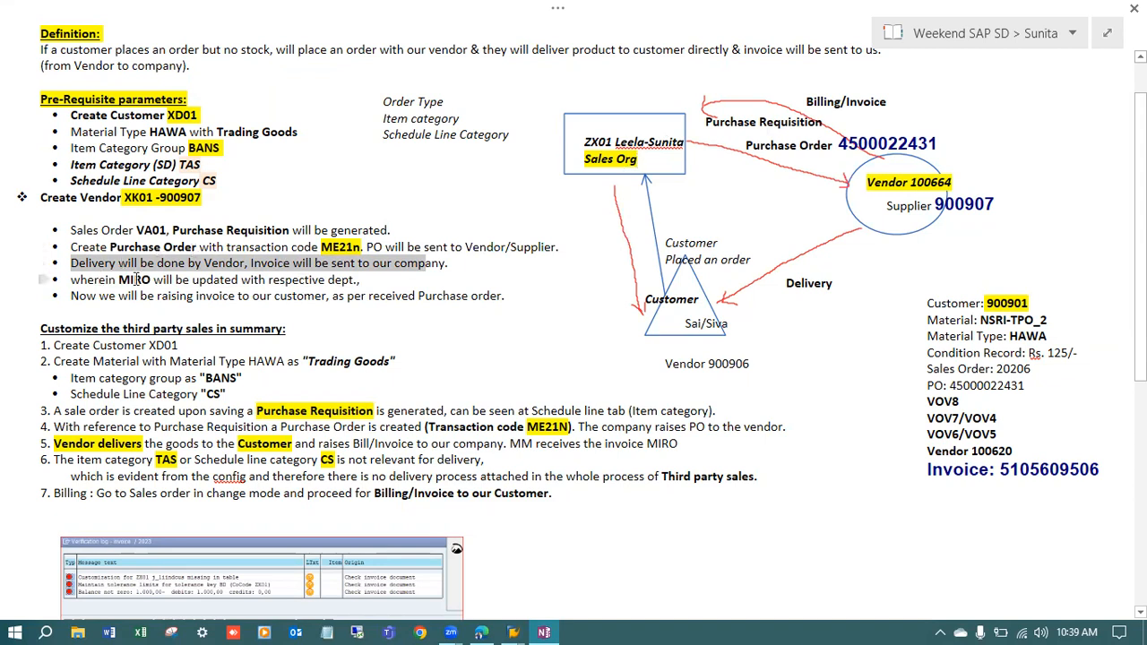
drag(120, 280, 157, 280)
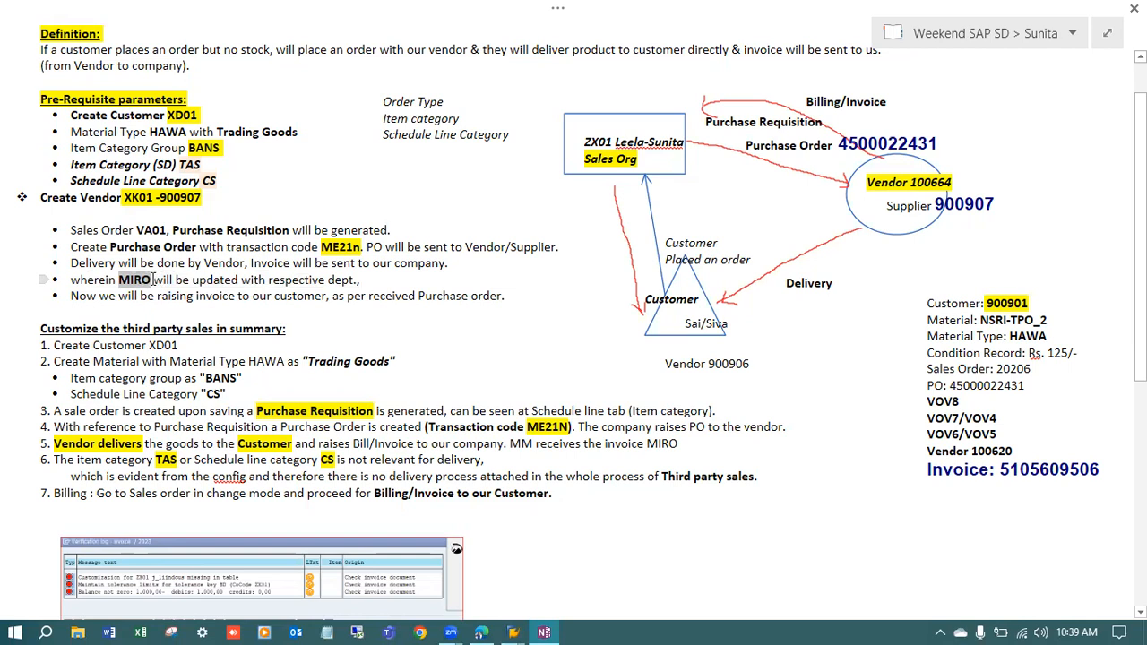
drag(154, 280, 350, 280)
click(259, 296)
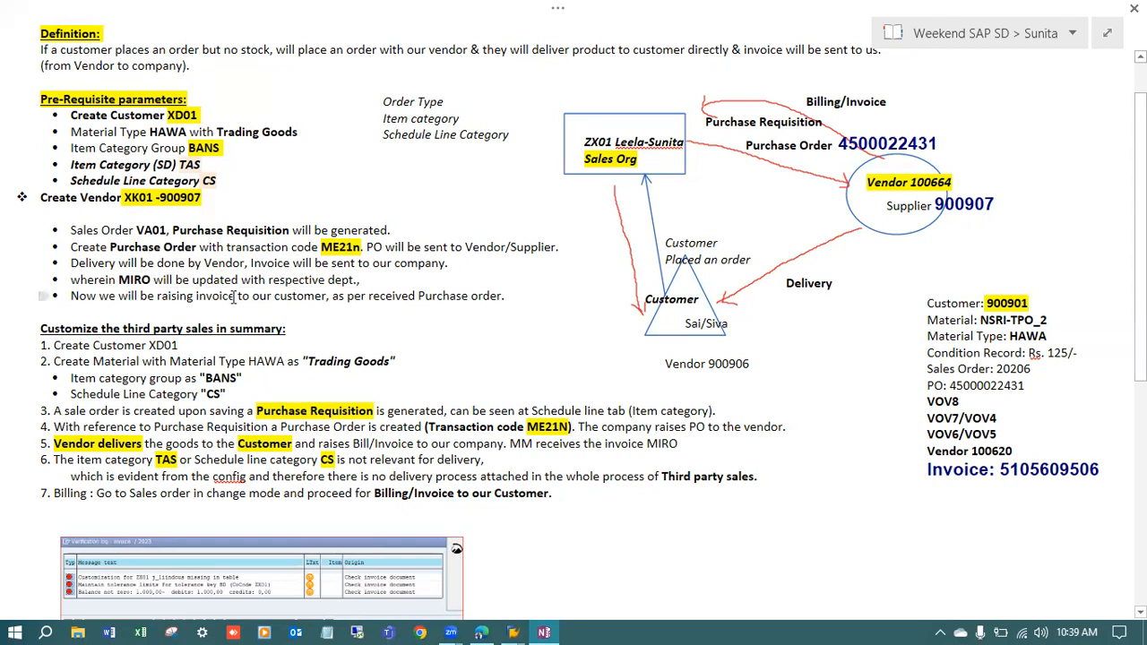
- Add the transaction code VF01 after "raising invoice" in the last process bullet about invoicing the customer
text(VF01)
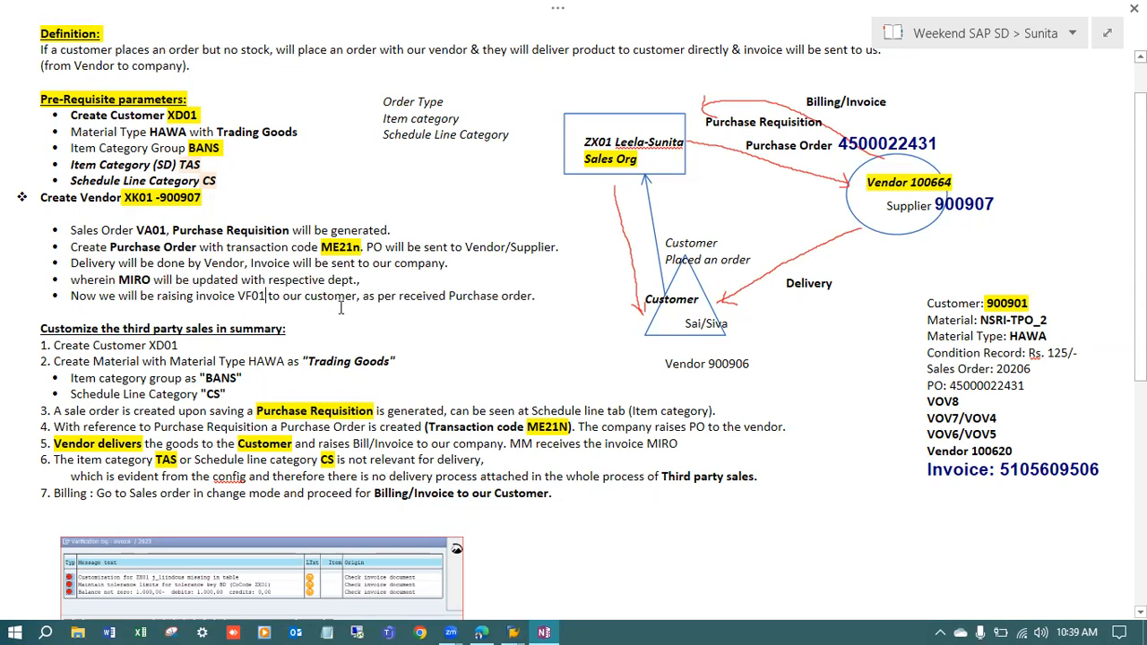
drag(556, 296, 70, 235)
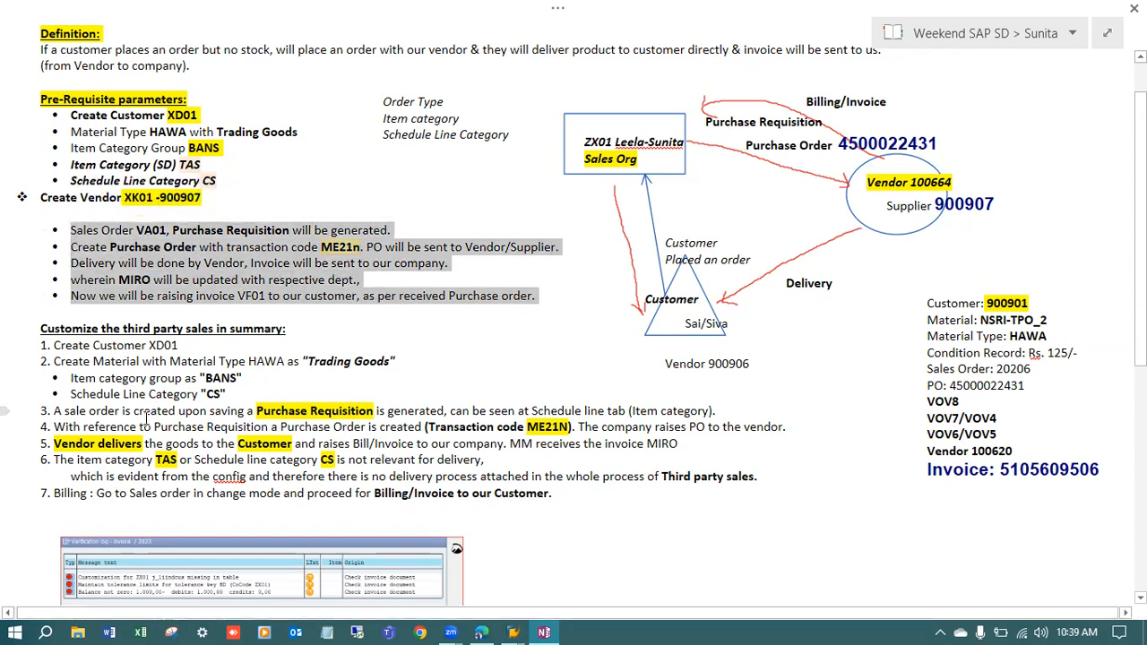
- Review summary points 1 to 5, from customer and material creation through the purchase requisition and order to the vendor's delivery and invoice
drag(179, 347, 54, 349)
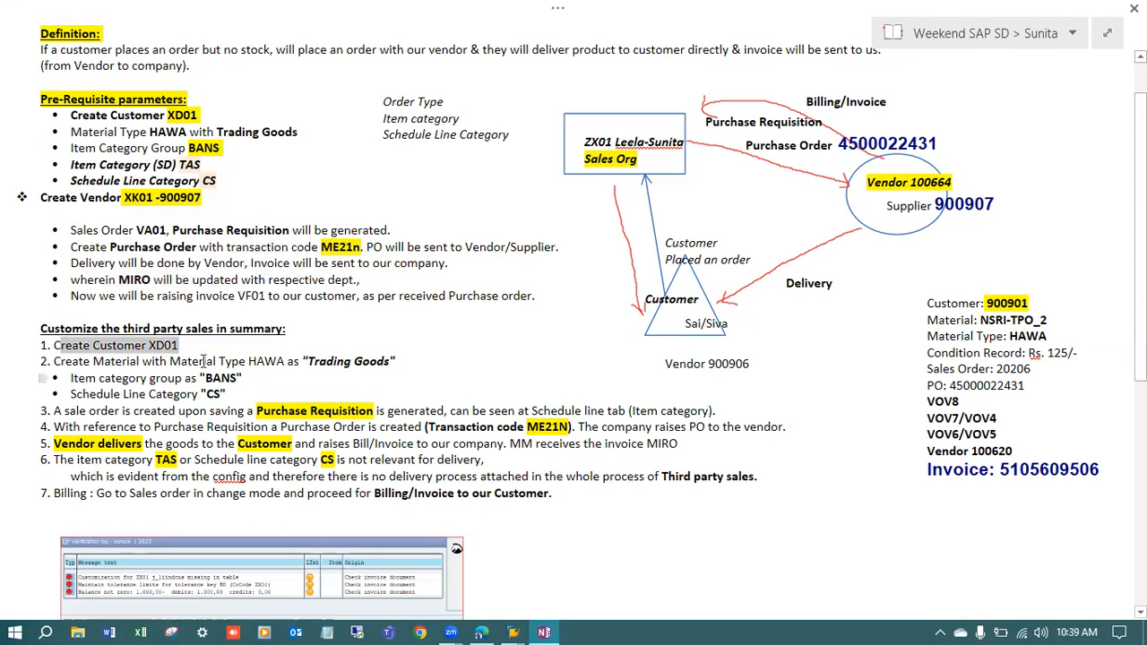
drag(254, 361, 287, 362)
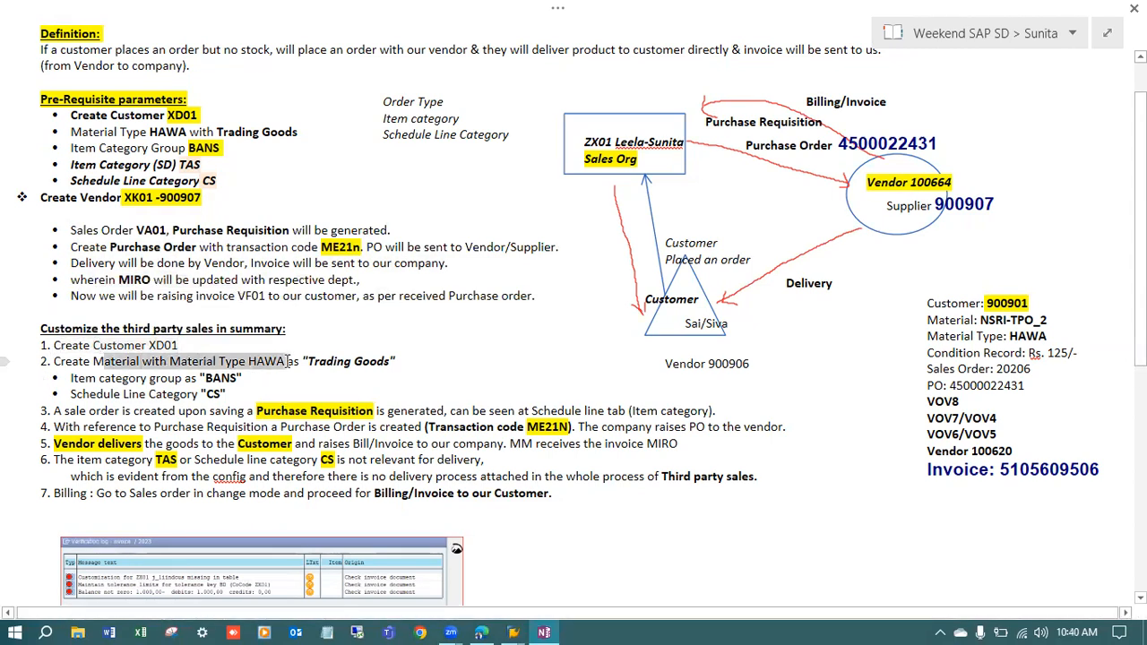
drag(105, 385, 324, 414)
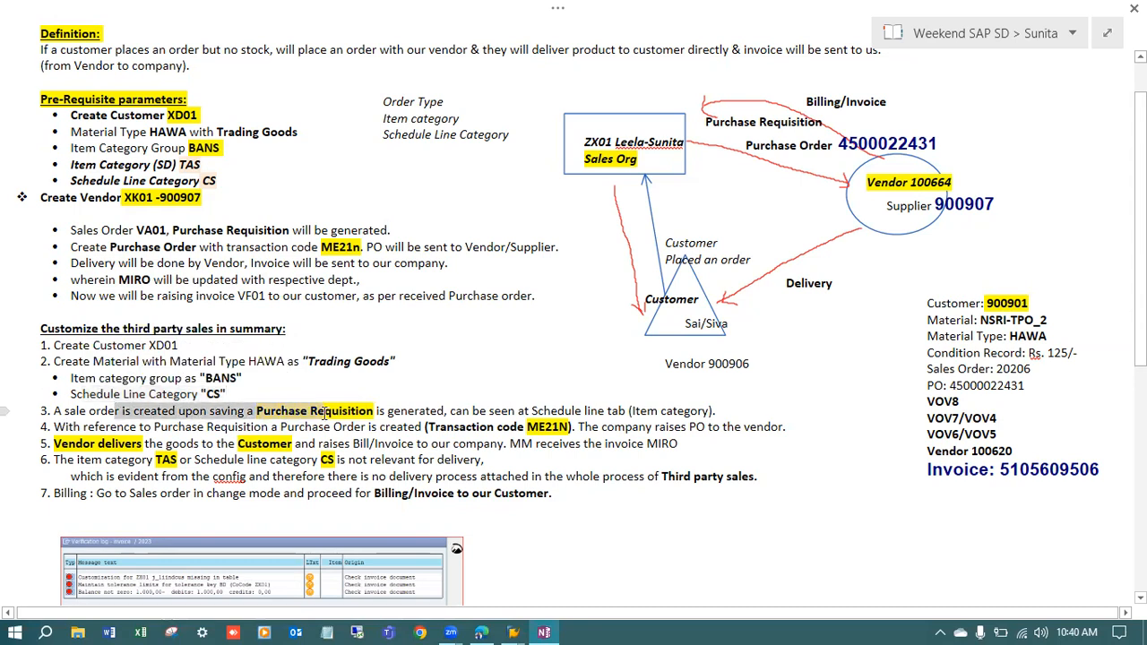
drag(640, 411, 531, 412)
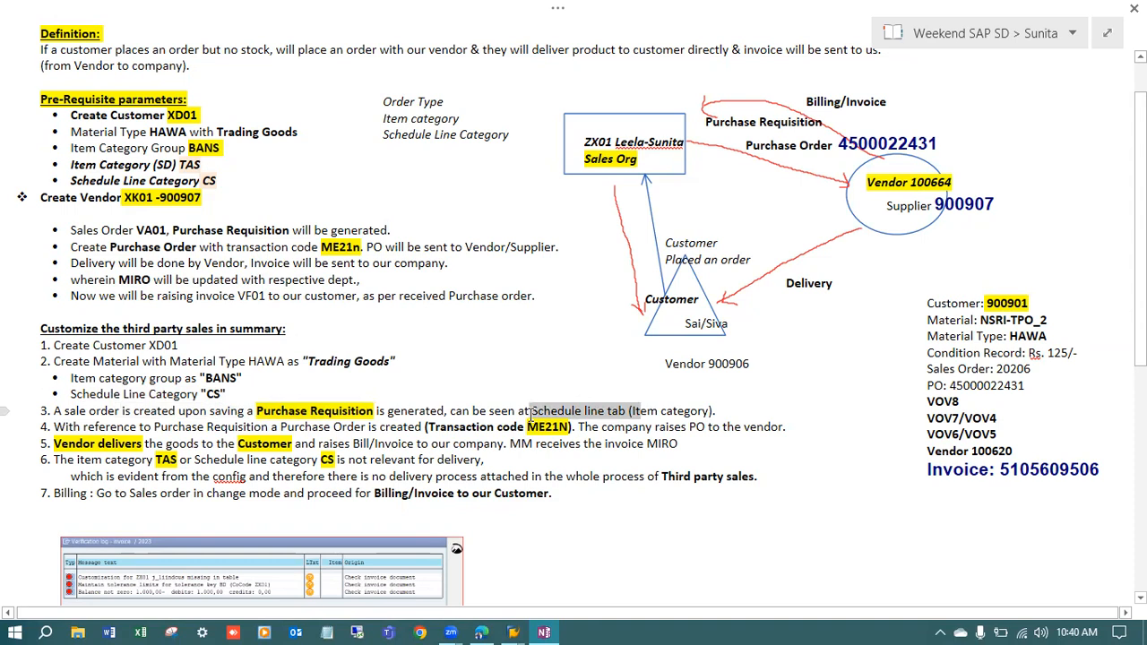
drag(148, 428, 426, 427)
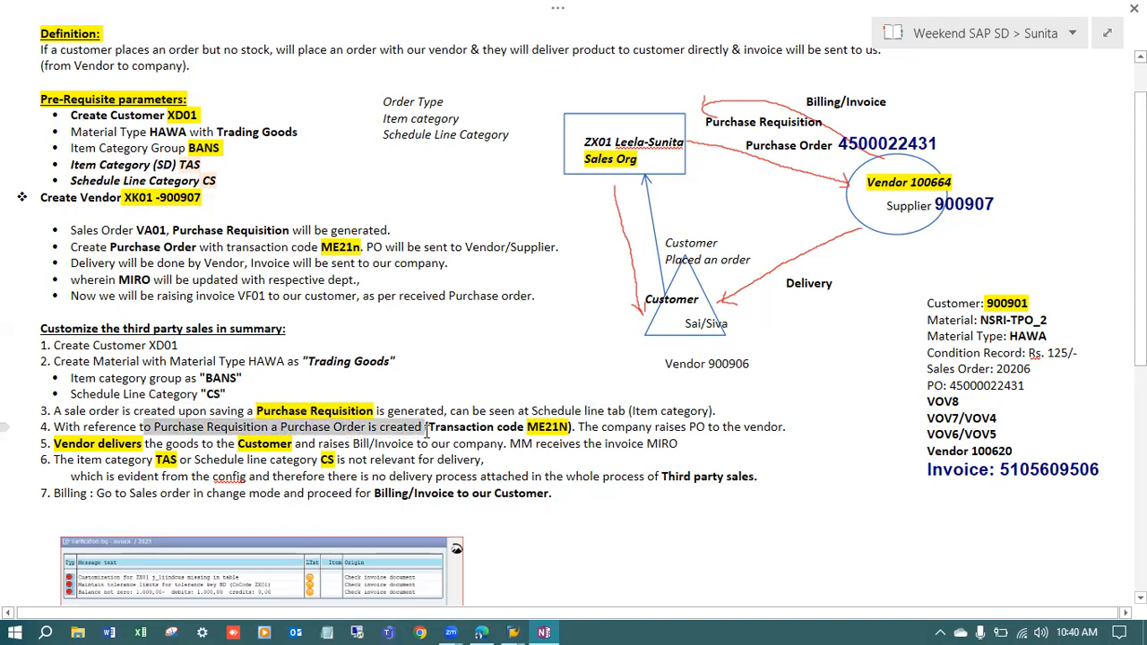
drag(143, 443, 292, 445)
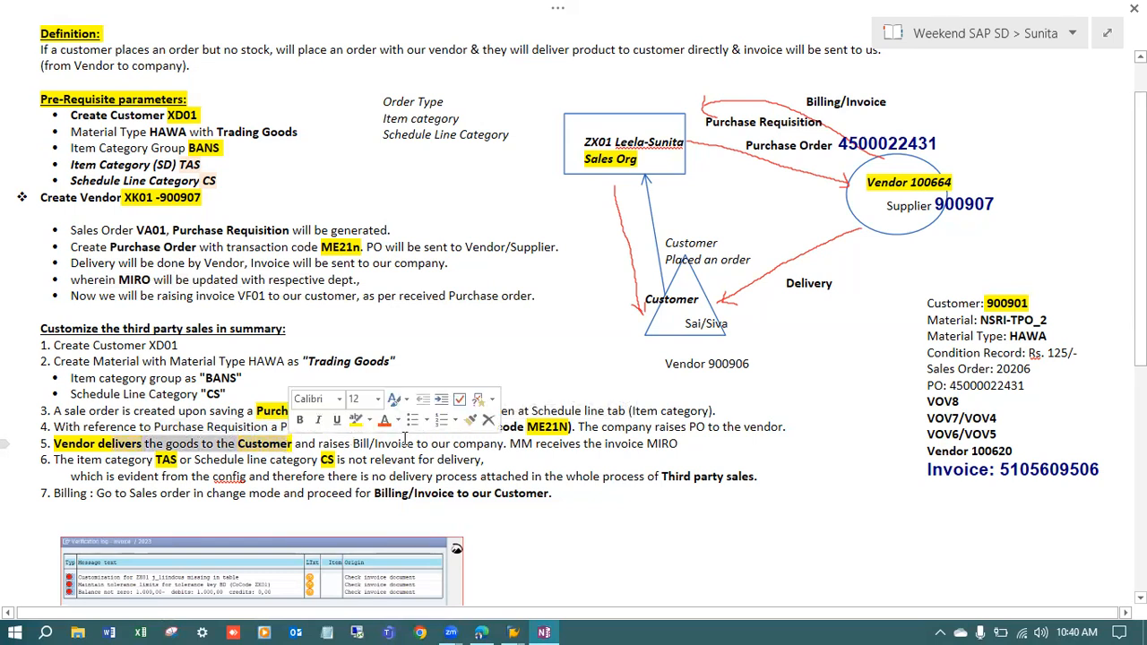
drag(419, 444, 334, 446)
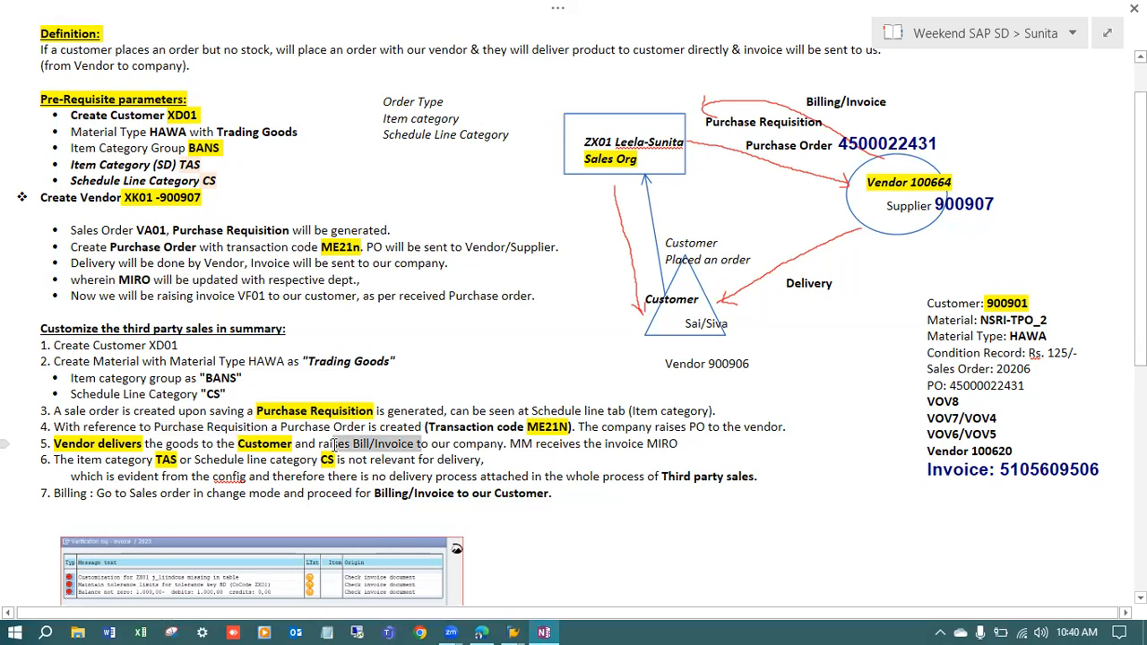
- Make the word MIRO bold at the end of summary point 5
drag(676, 444, 646, 444)
click(618, 449)
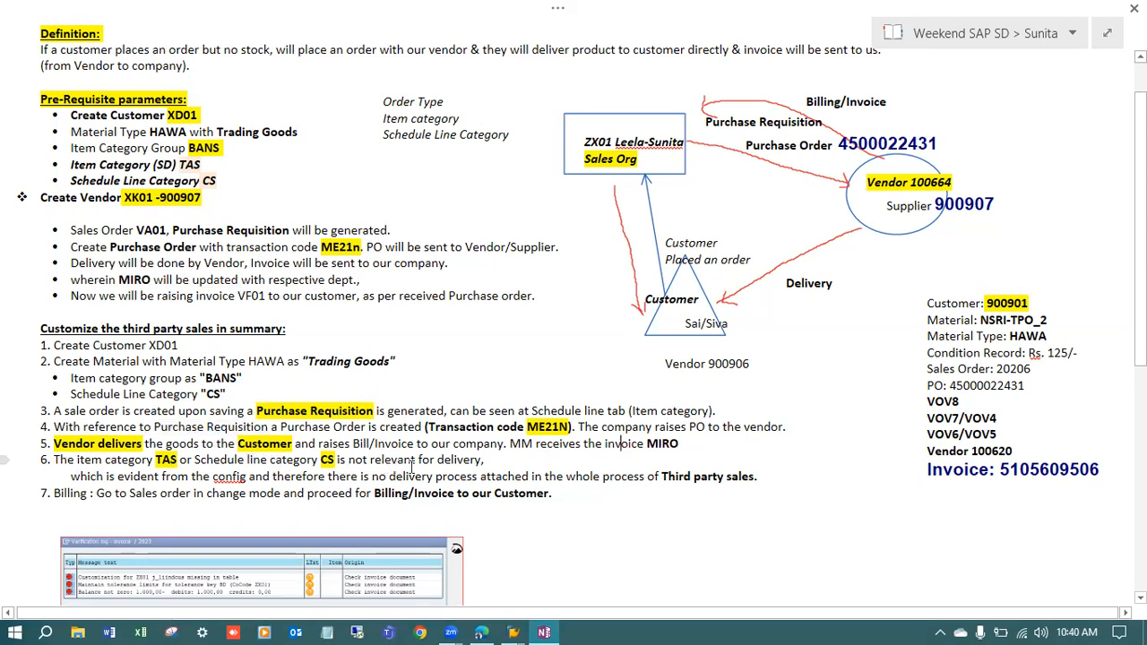
- Review summary points 6 and 7 on delivery relevance and customer billing, and look over the complete Third Party Order Process notes
drag(488, 460, 54, 459)
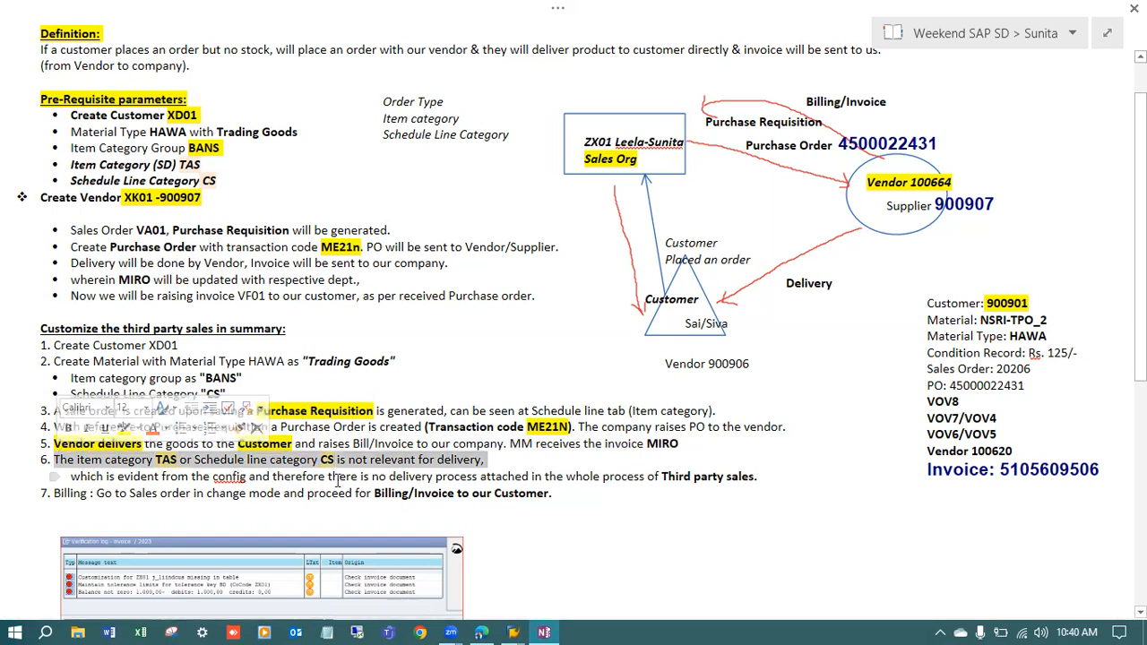
click(114, 467)
click(205, 494)
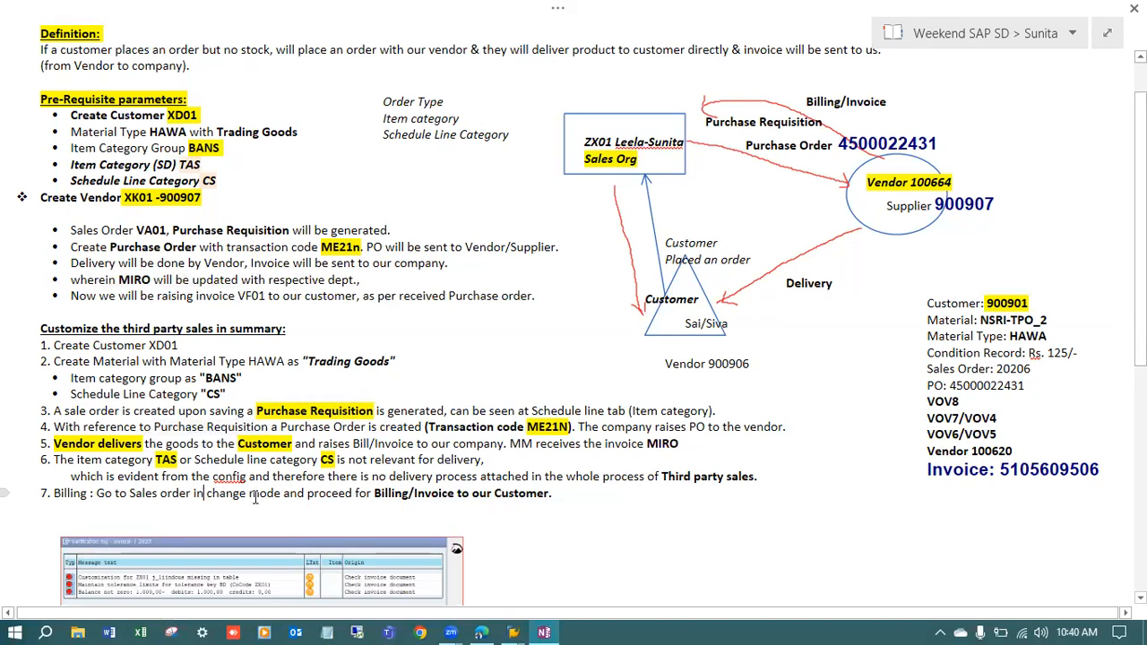
drag(554, 493, 45, 18)
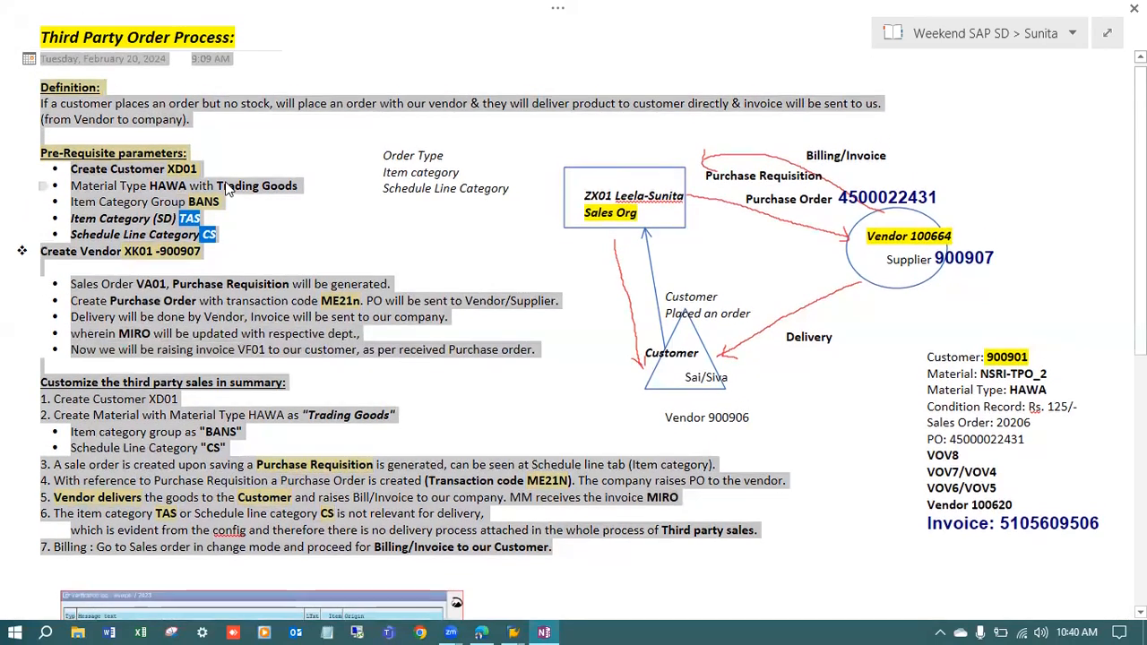
click(476, 227)
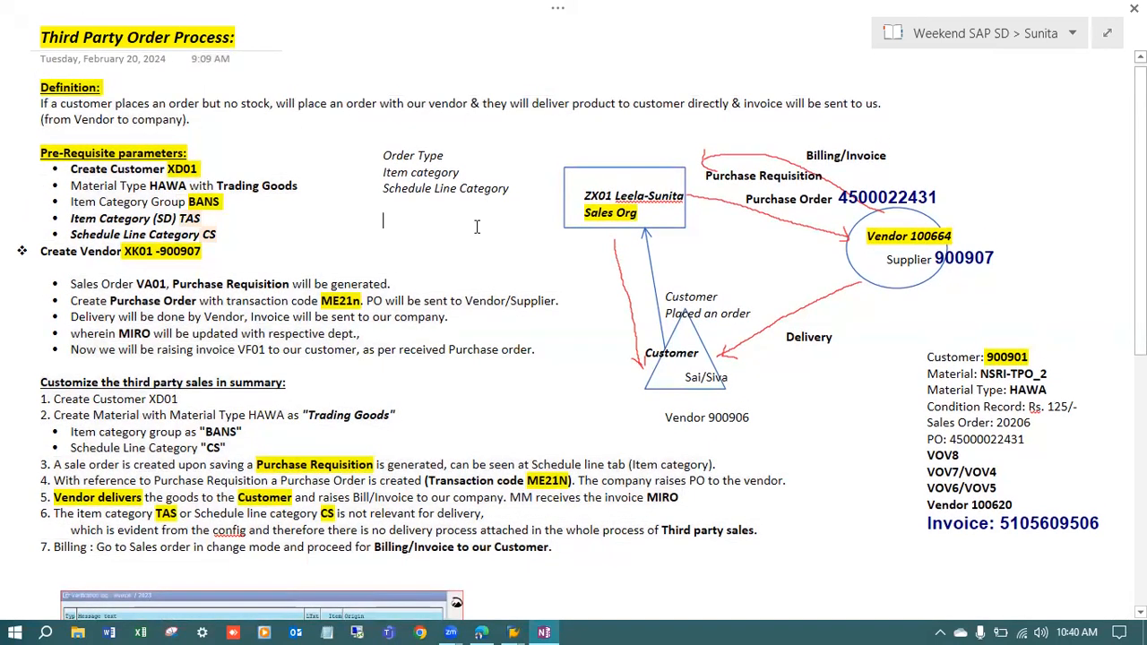